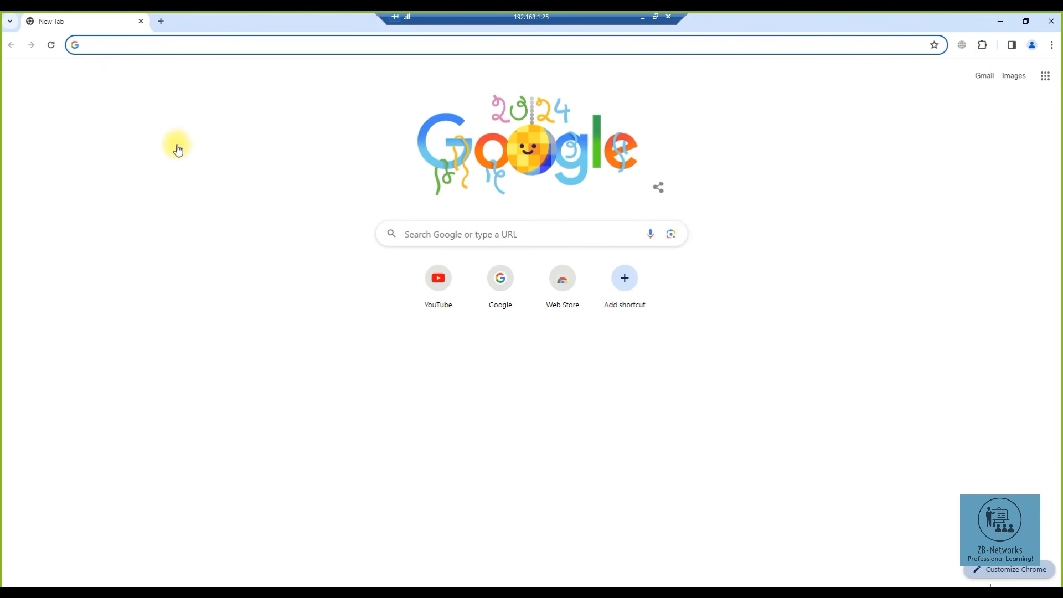
- Restore Chrome from full screen and move its window down-right so the desktop shows
double_click(273, 28)
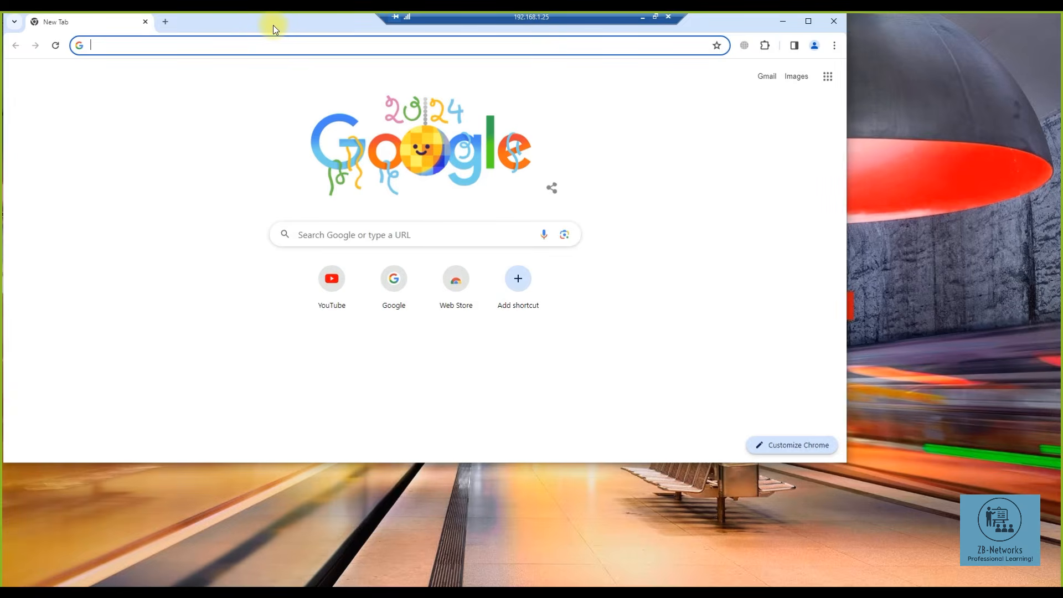
drag(273, 28, 385, 54)
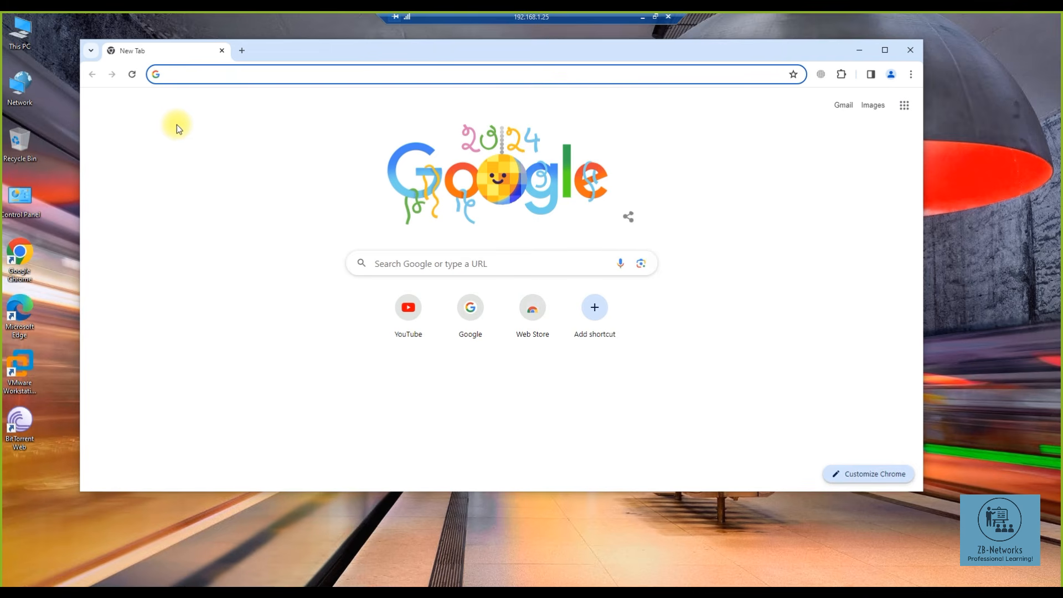
- Search Google for eve-ng and open the eve-ng.net Download page listing EVE-NG Pro 5.1.0-120
click(190, 79)
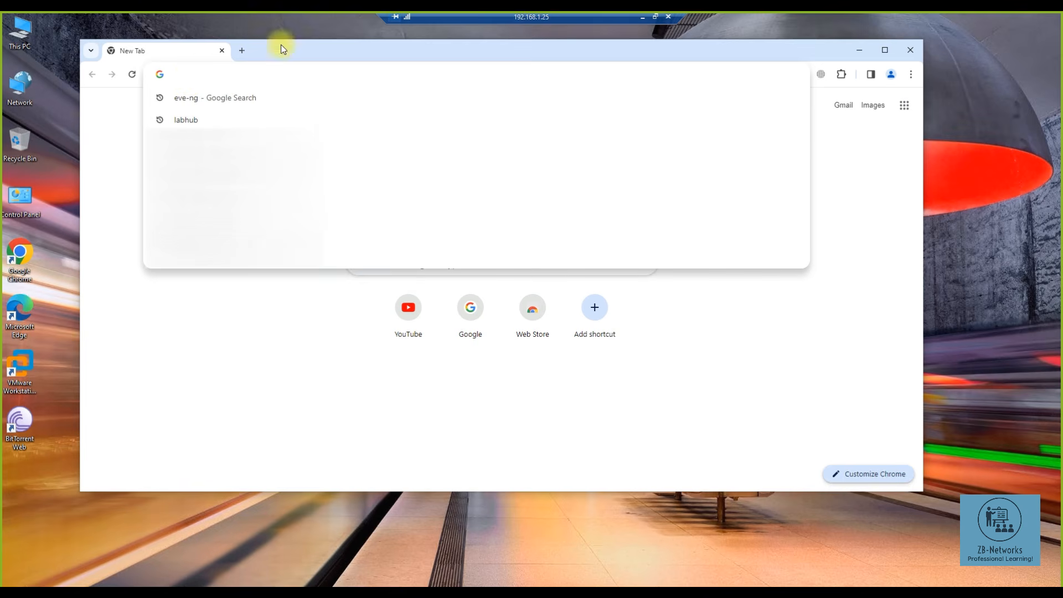
click(860, 143)
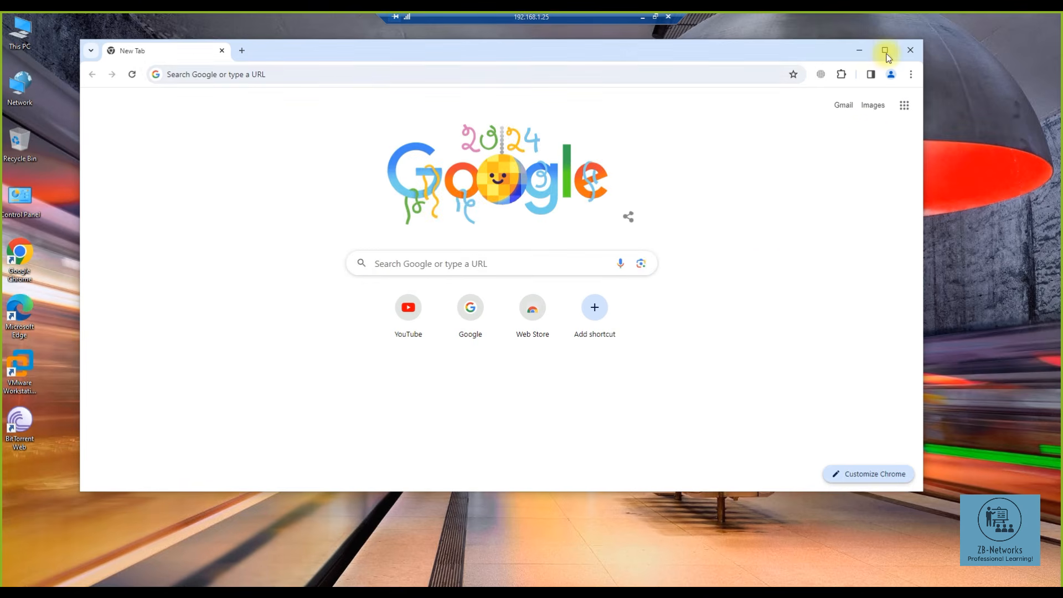
key(ctrl+t)
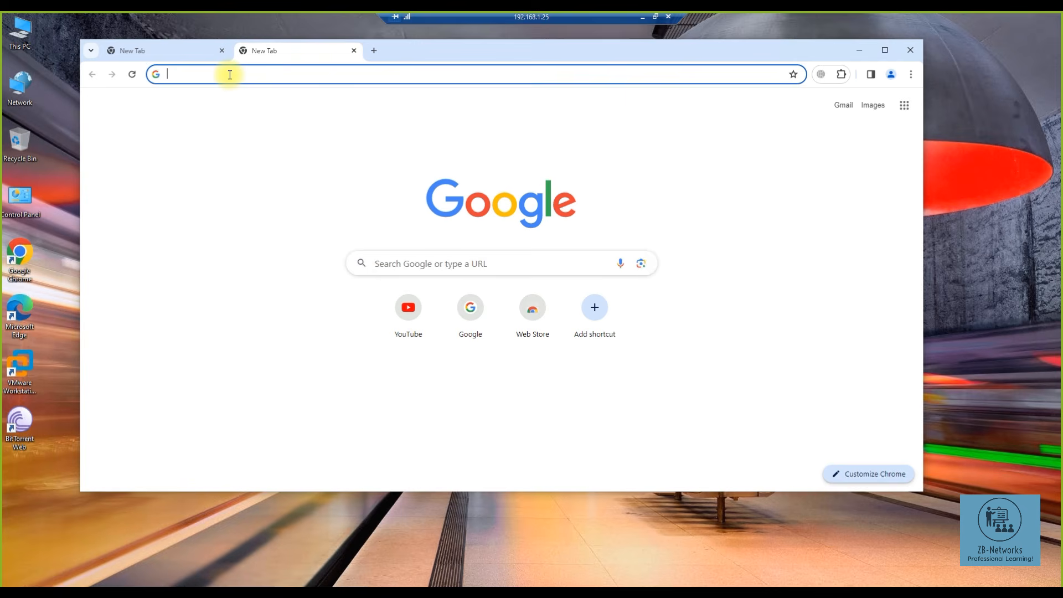
text(e)
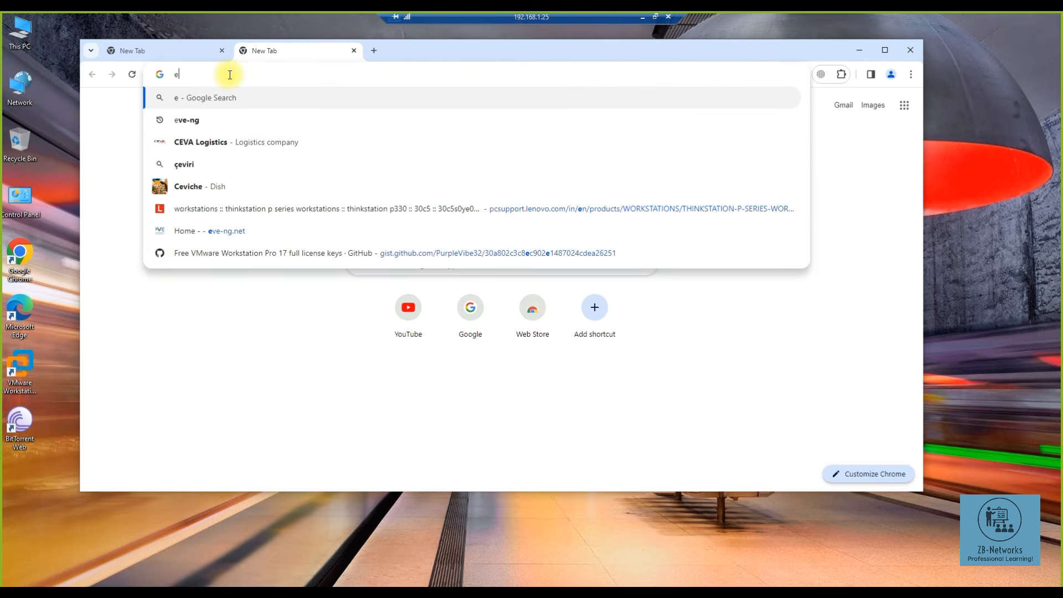
text(ve)
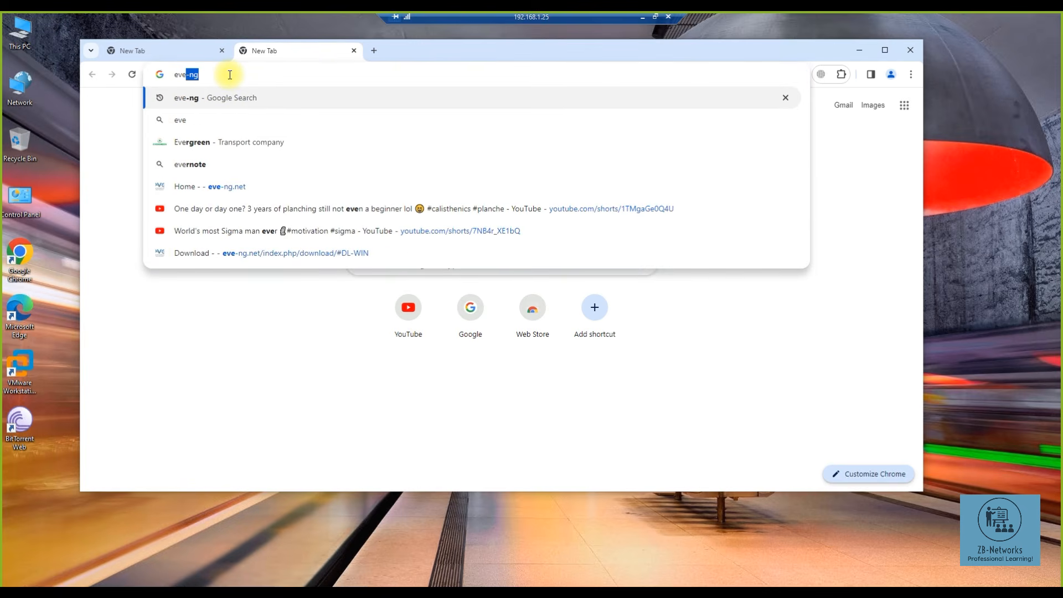
click(244, 99)
click(223, 52)
click(212, 222)
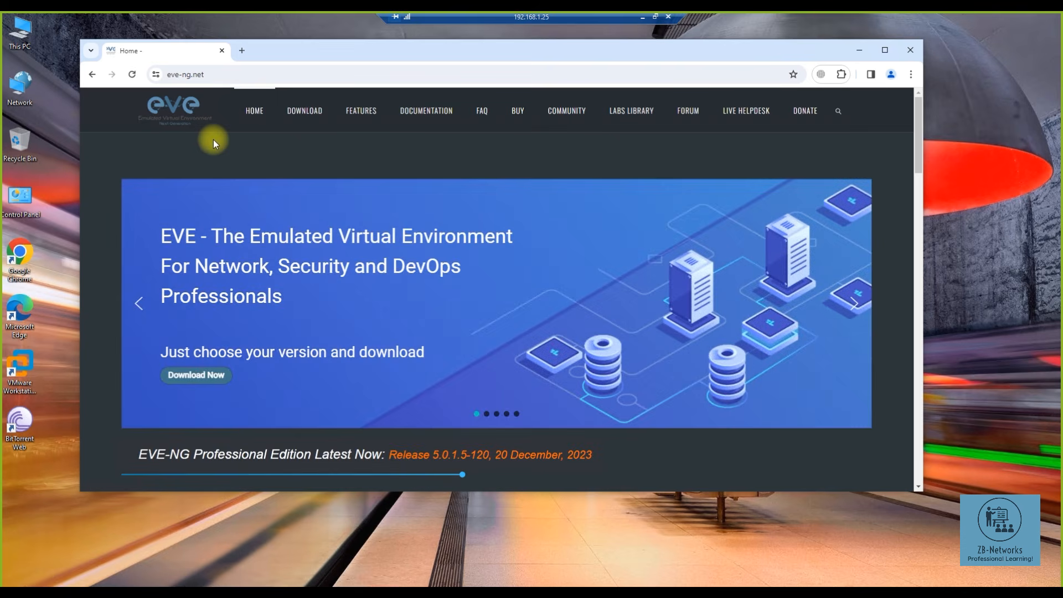
click(313, 117)
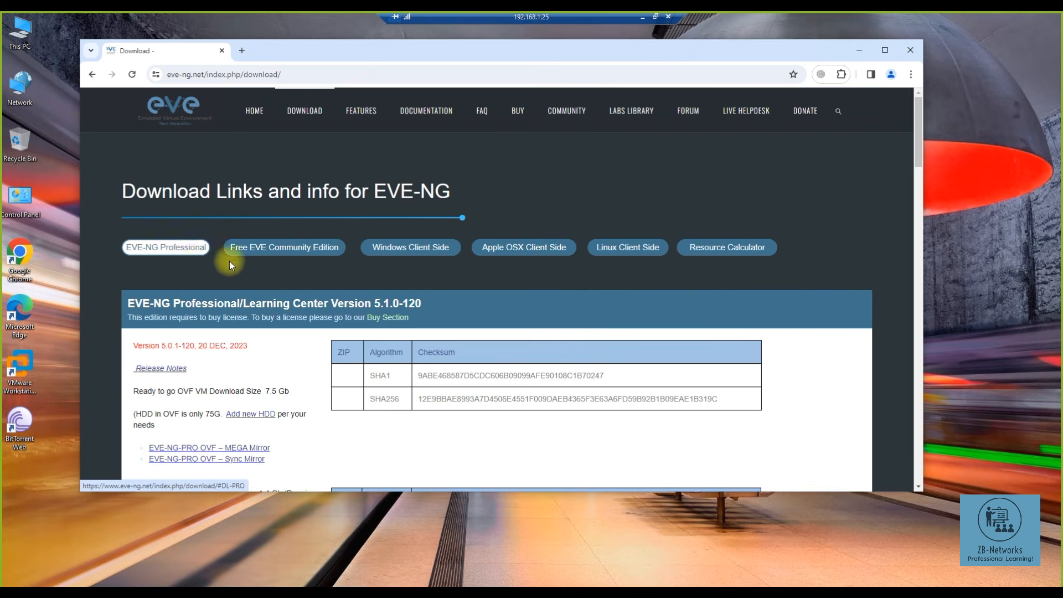
- Jump to the Free EVE Community Edition 5.0.1-19 section and highlight 'OVF VM Download Size 2.7 Gb'
click(274, 253)
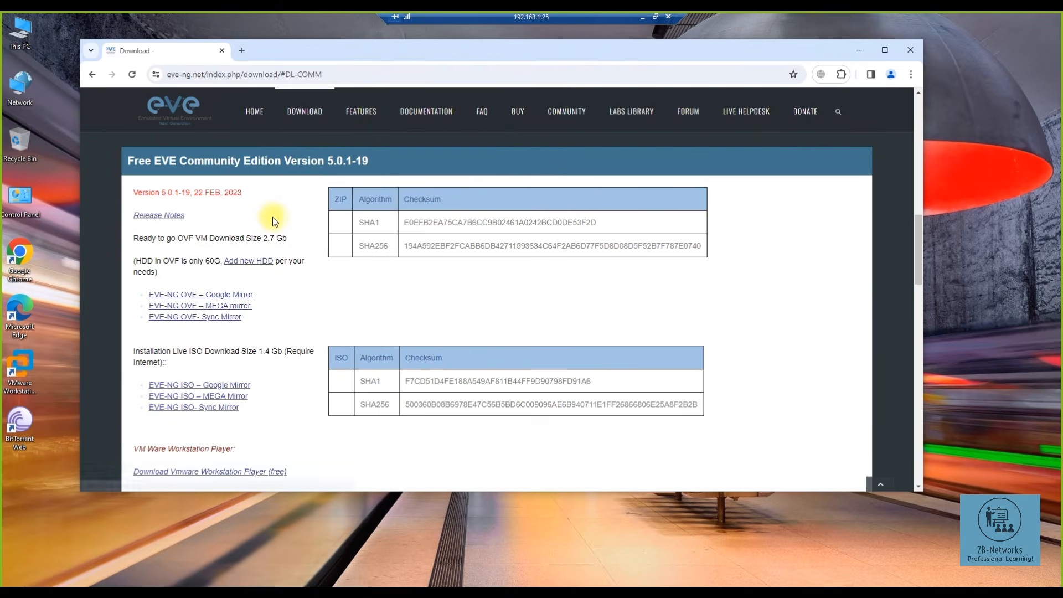
drag(222, 325, 142, 285)
click(278, 302)
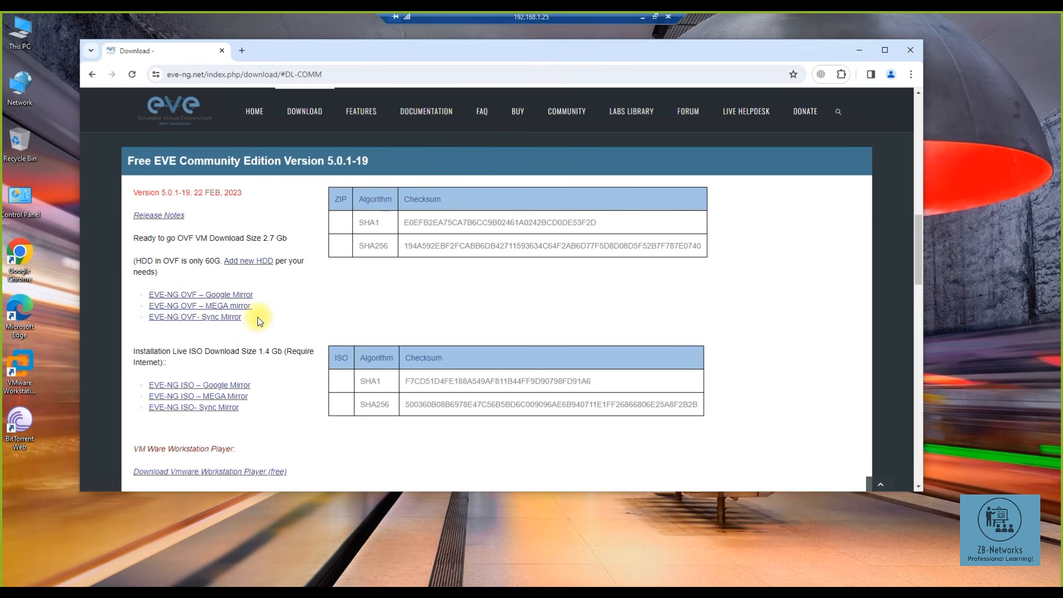
drag(133, 238, 286, 239)
drag(139, 350, 175, 366)
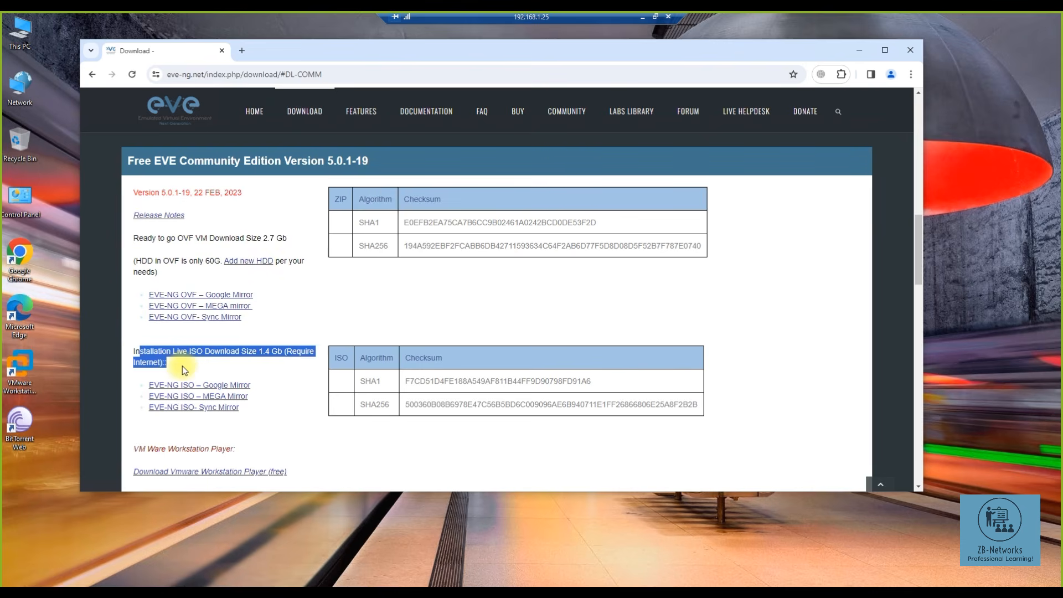
click(182, 366)
drag(166, 365, 130, 354)
click(302, 311)
drag(178, 238, 290, 236)
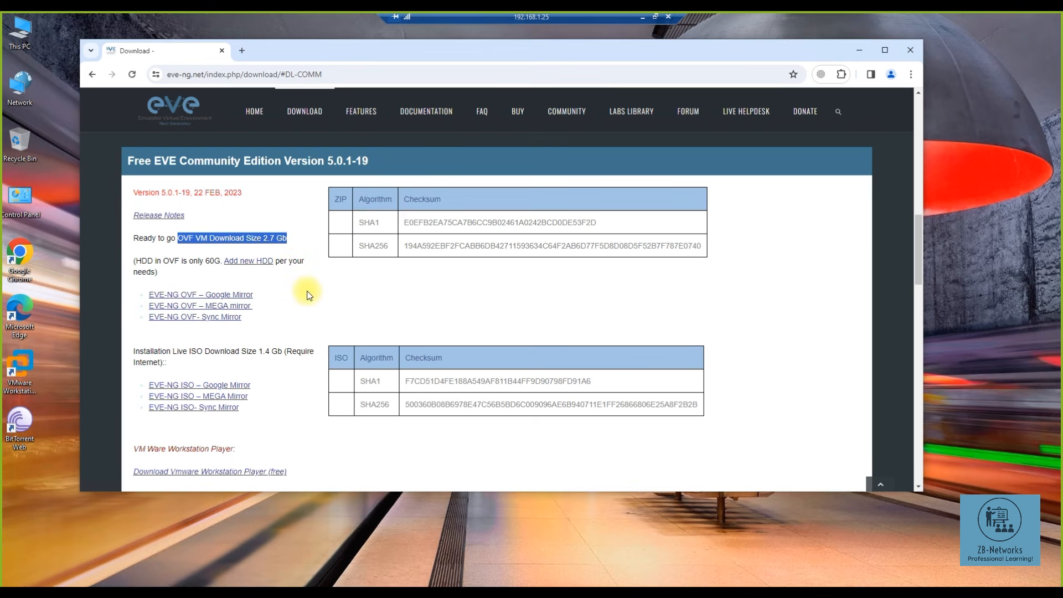
- Try the Google Drive OVF mirror, find its quota exceeded, and close that tab
middle_click(234, 298)
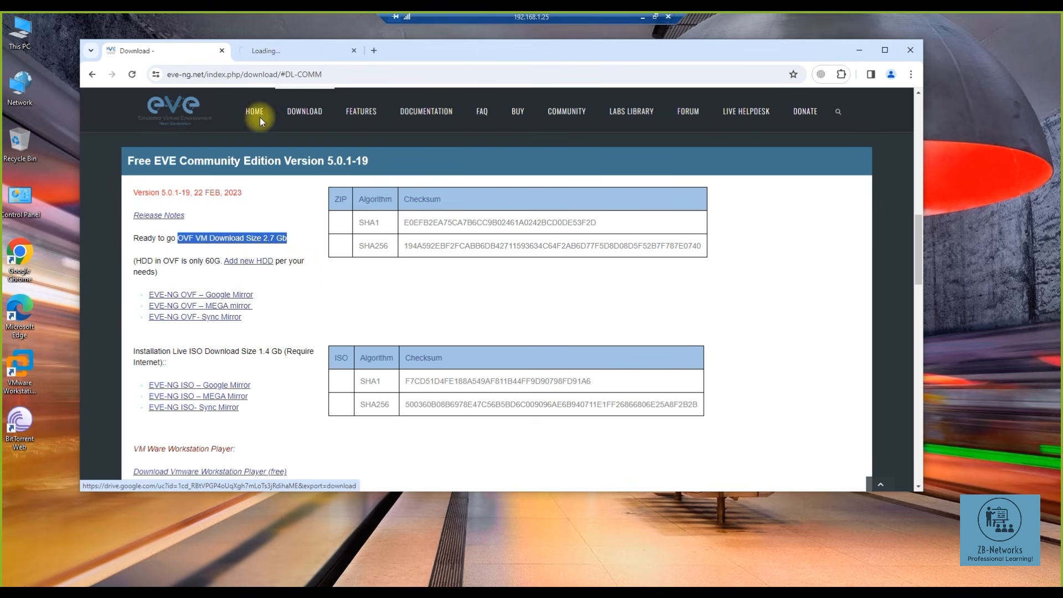
click(284, 51)
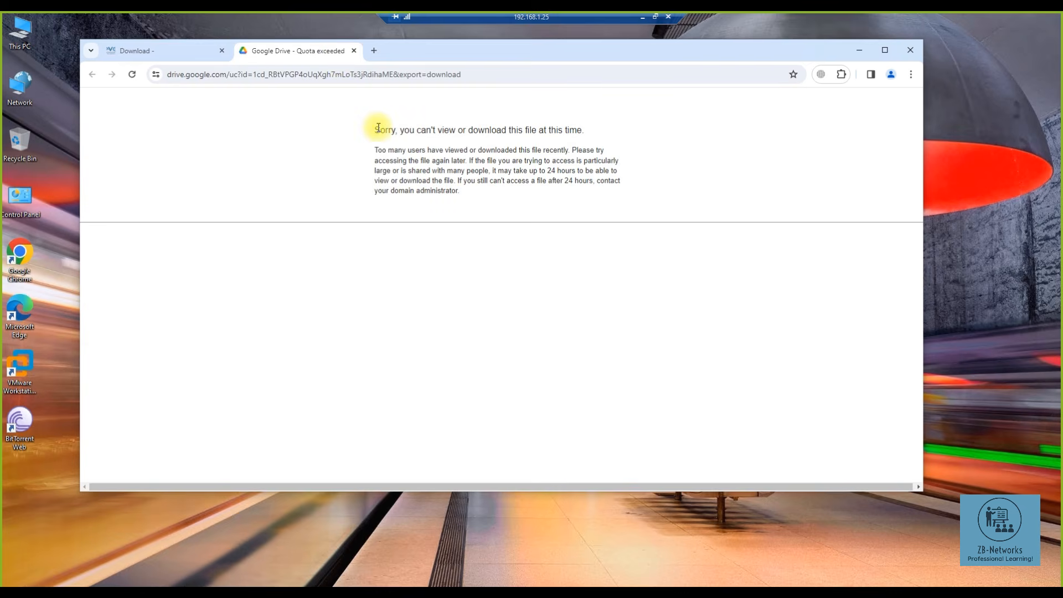
key(ctrl+a)
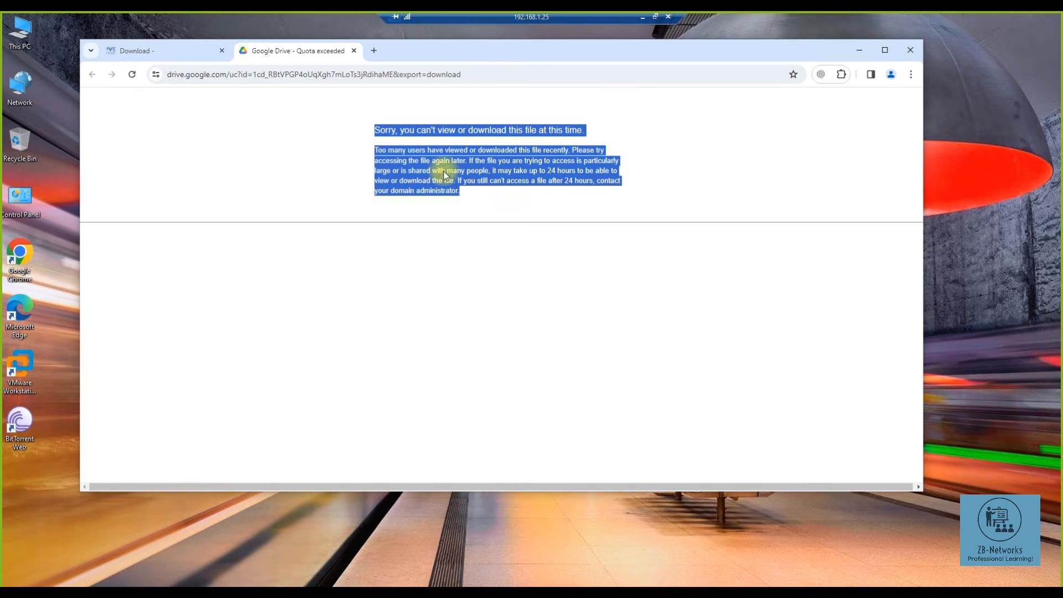
click(354, 50)
- Compare the MEGA and Sync mirrors, then download EVE-COM-5.0.1-19.zip (2.7 GB) from Sync
middle_click(238, 306)
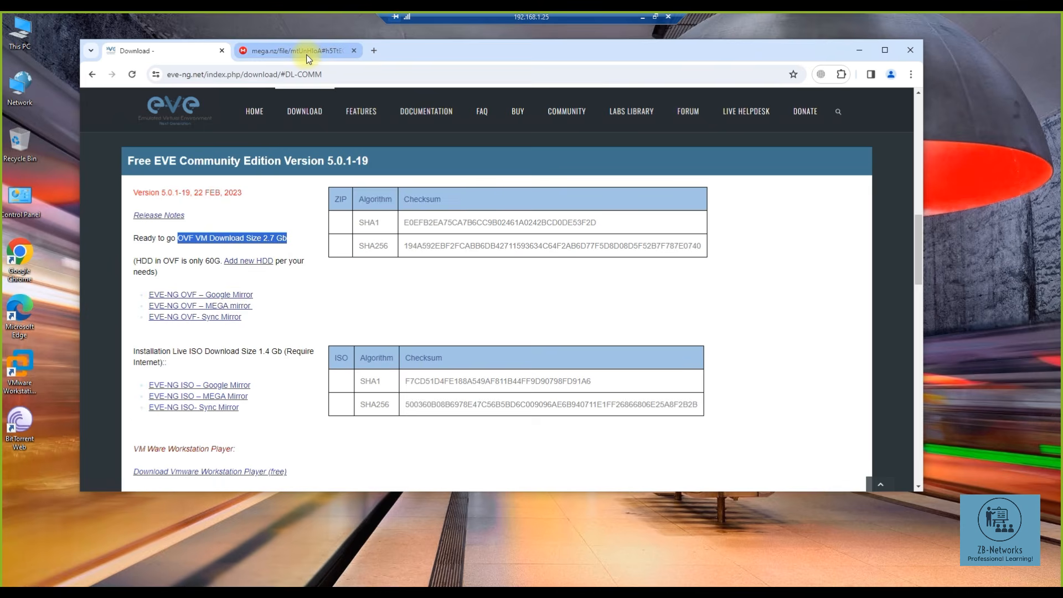
click(307, 55)
click(185, 51)
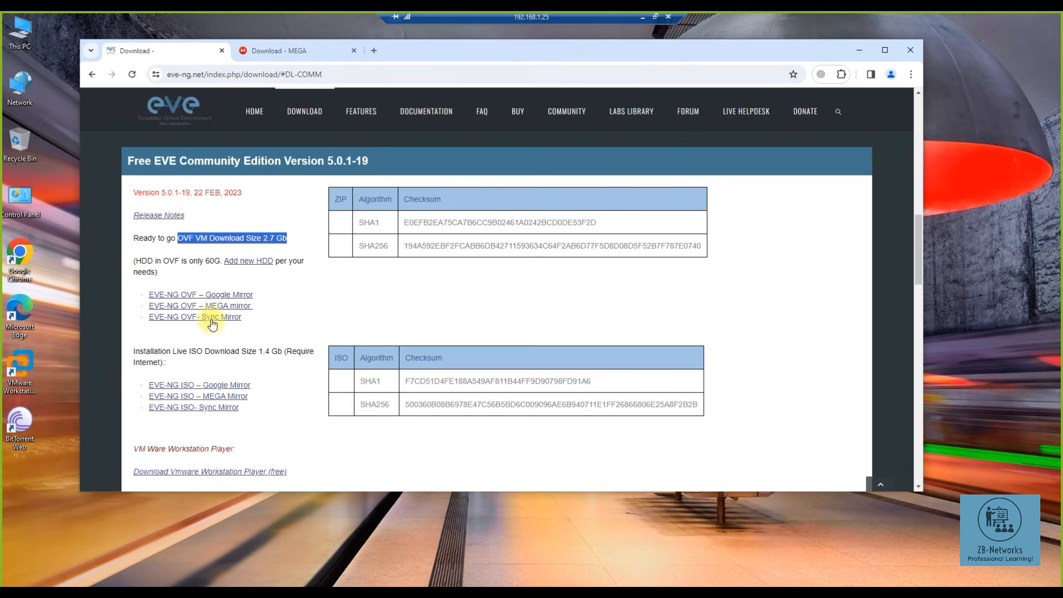
middle_click(204, 314)
click(398, 51)
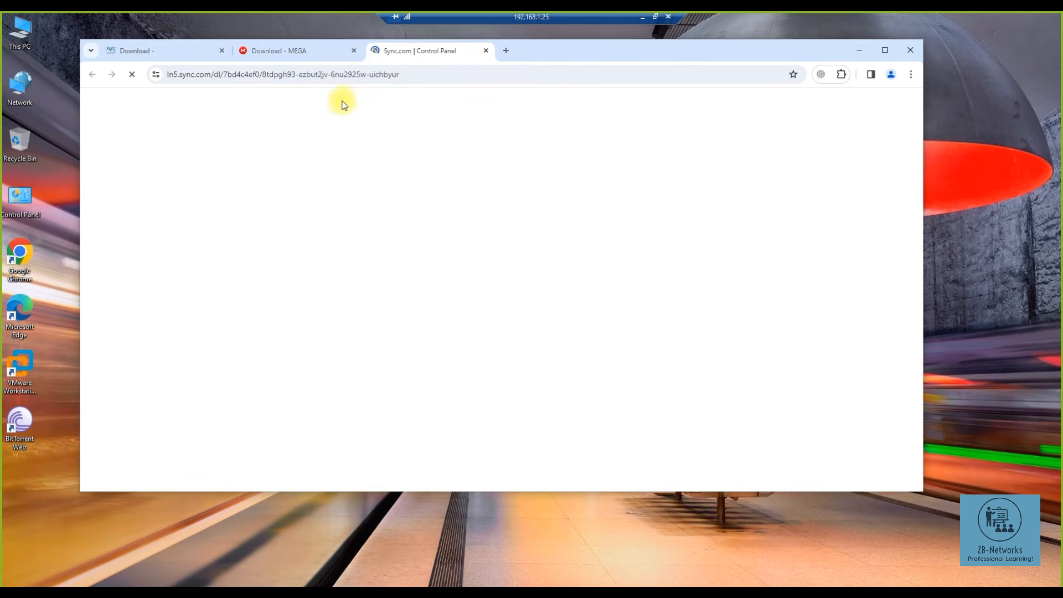
click(316, 56)
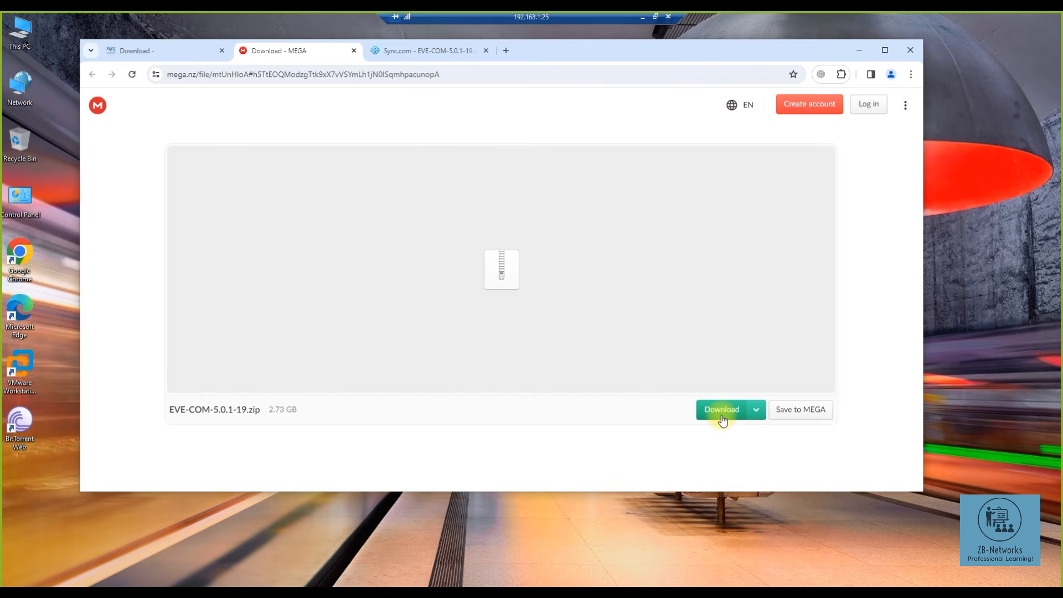
click(404, 54)
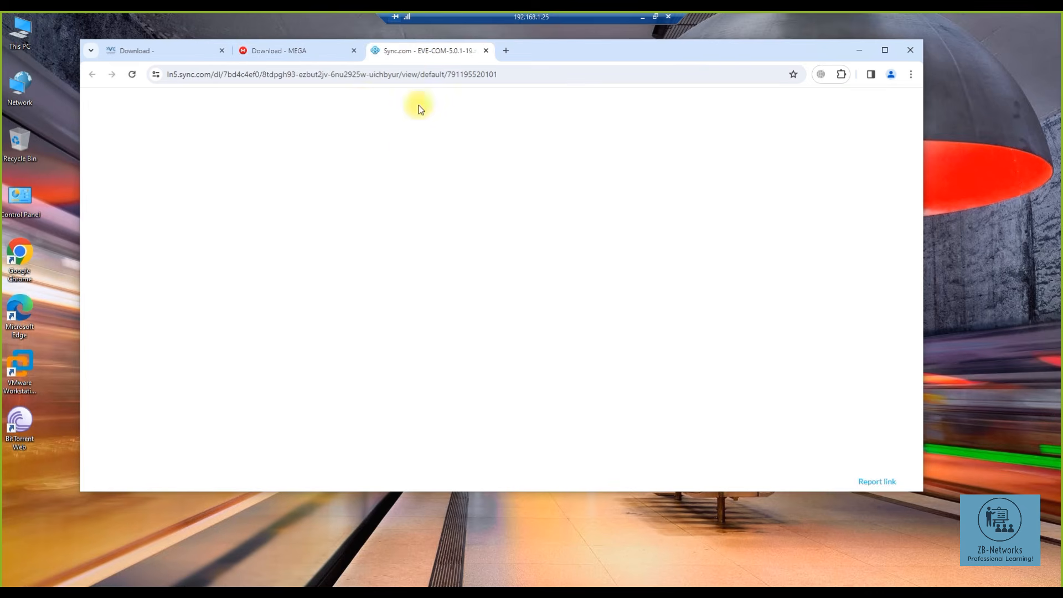
click(321, 54)
click(403, 52)
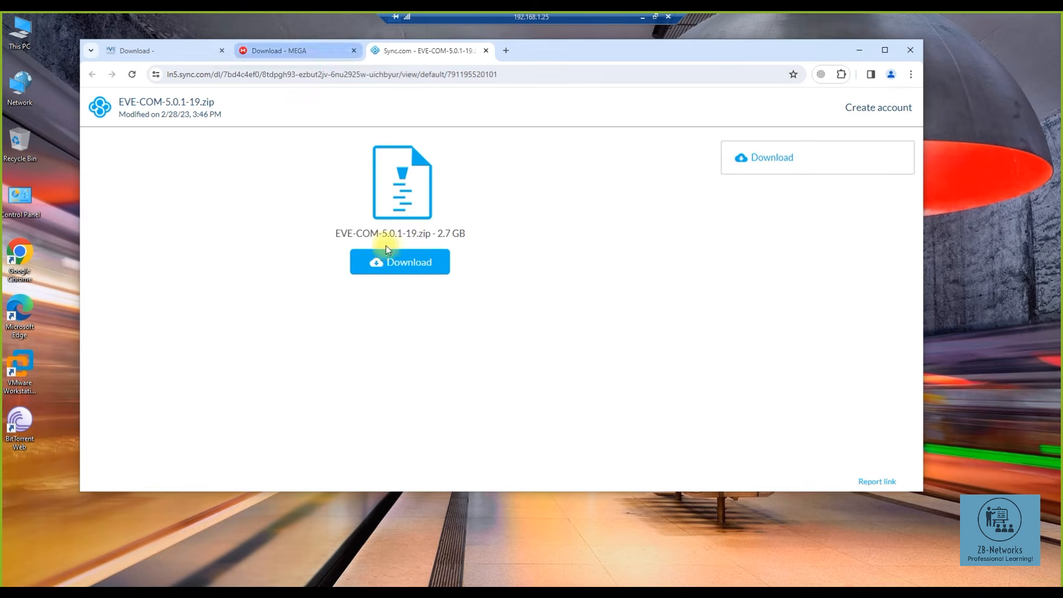
click(404, 262)
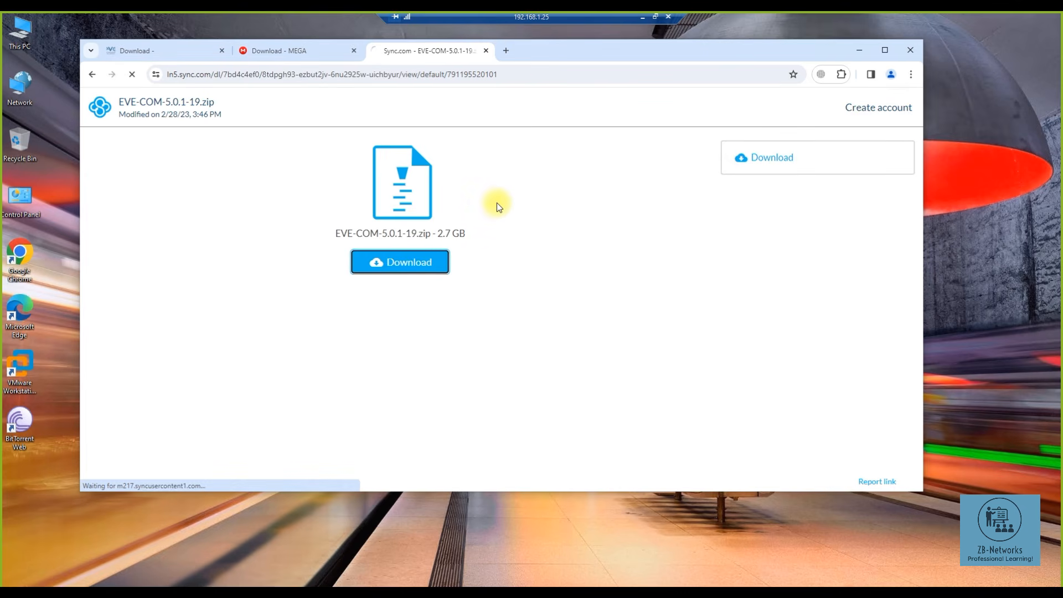
- Cancel the slow Sync.com EVE-COM-5.0.1-19.zip download from Chrome's Downloads page
click(855, 74)
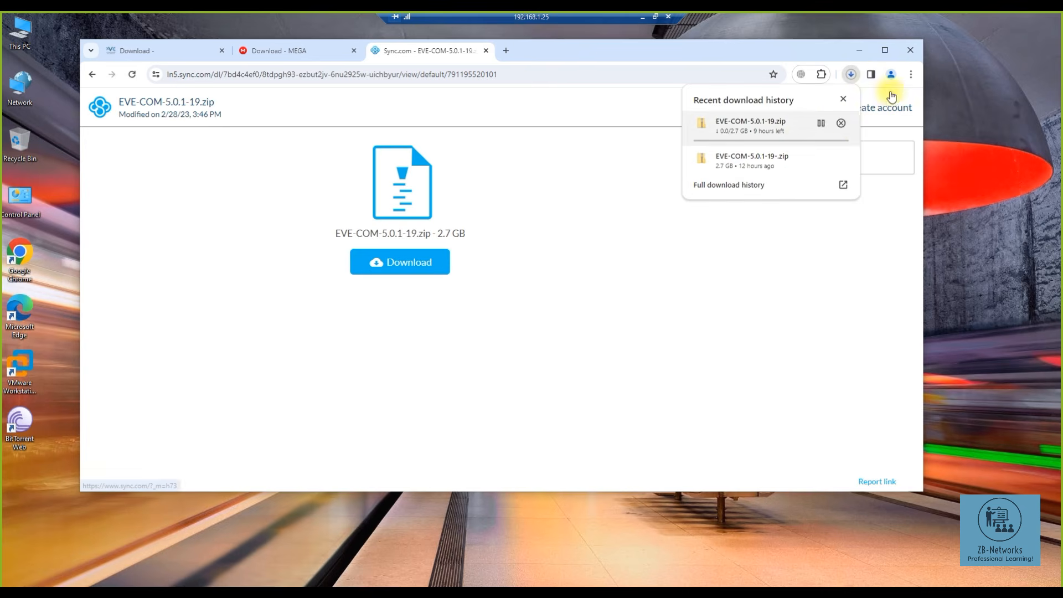
click(911, 74)
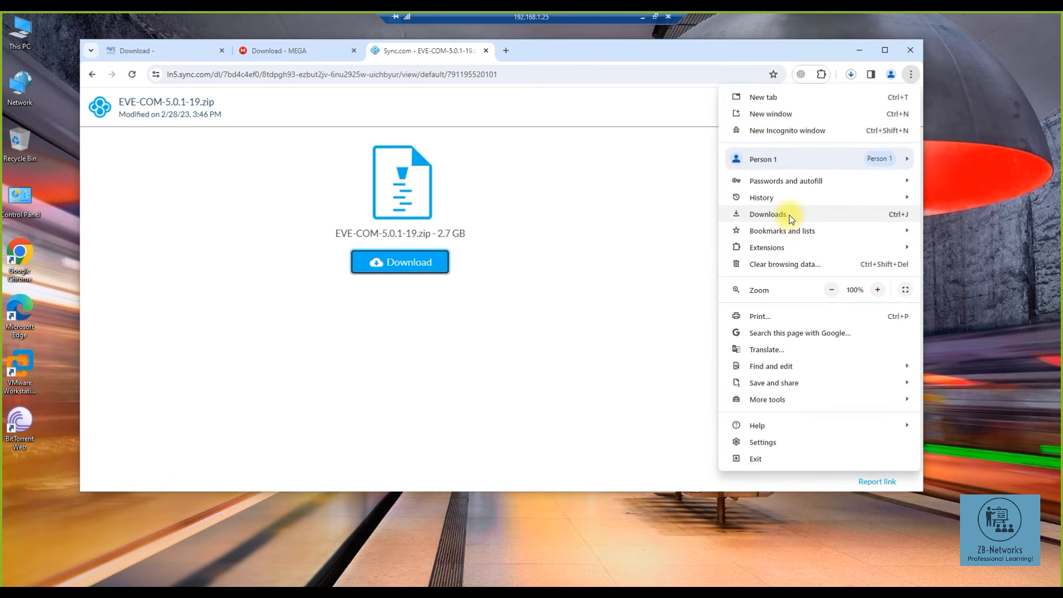
click(690, 202)
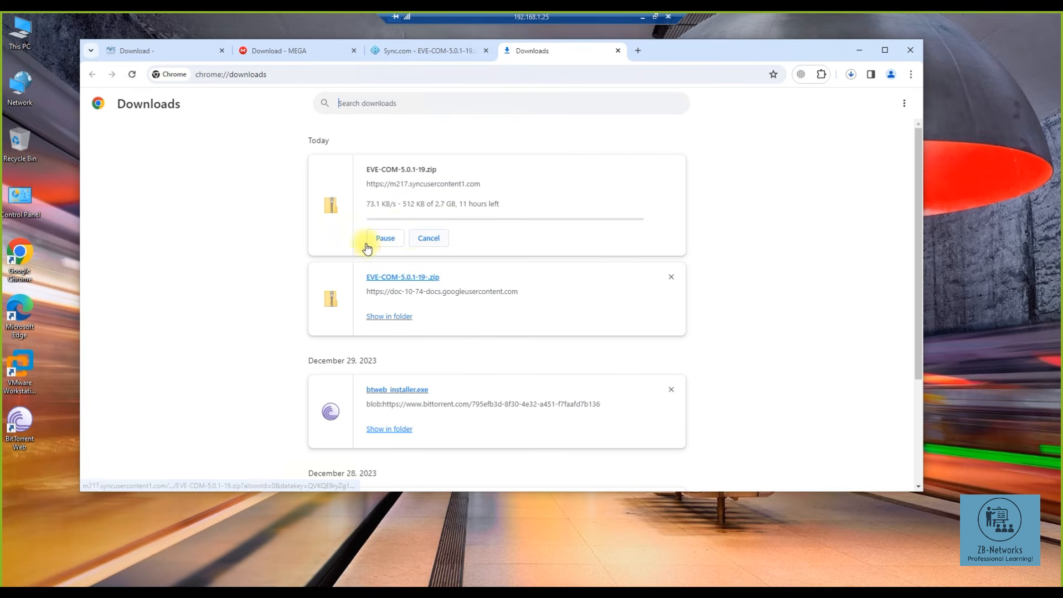
click(431, 240)
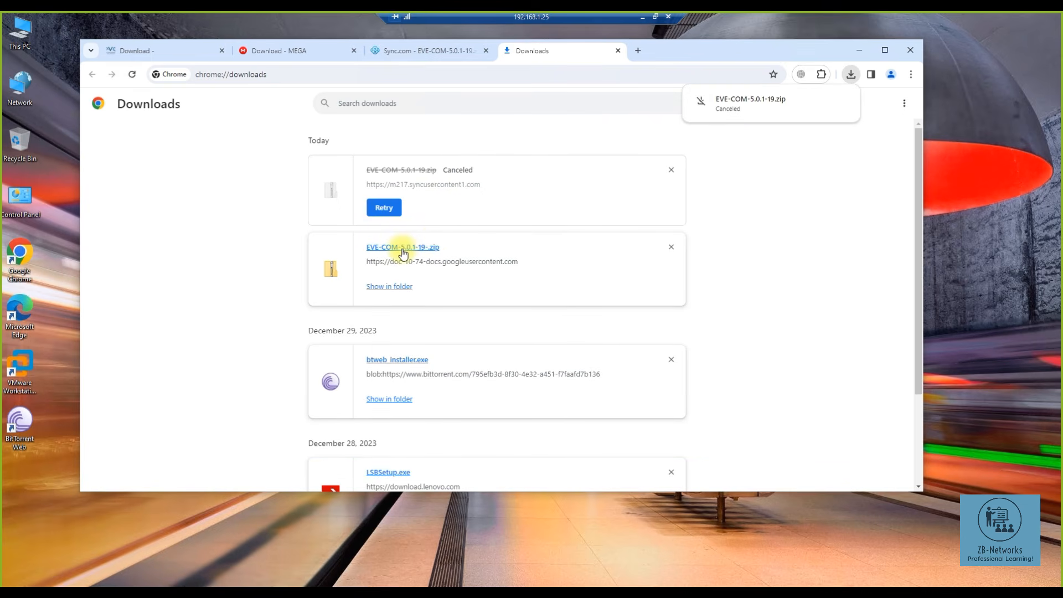
- Close the Sync.com, MEGA and Downloads tabs, leaving only the EVE-NG download page
click(486, 50)
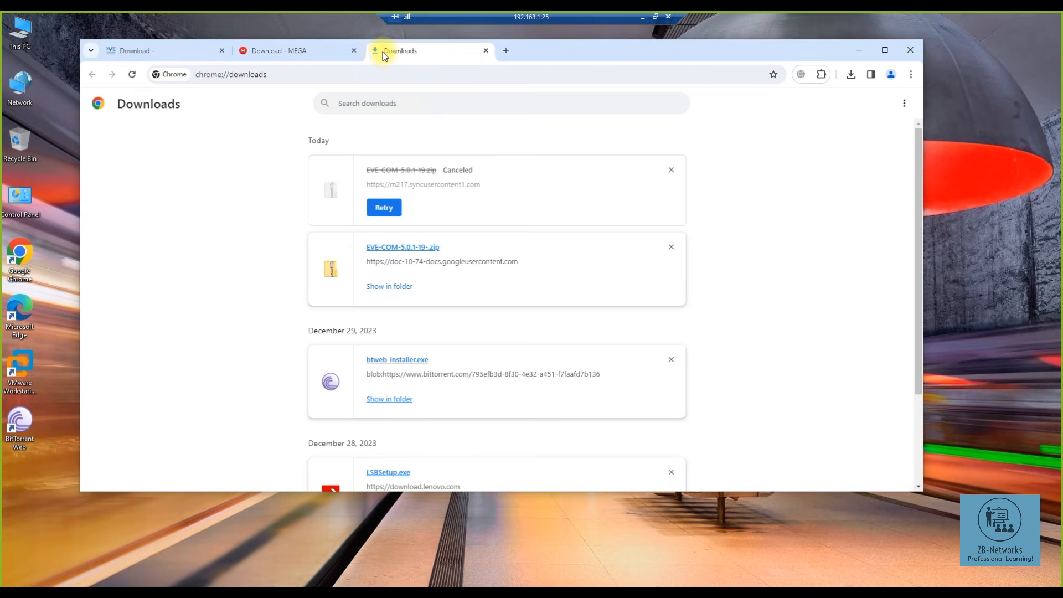
click(346, 51)
click(353, 51)
click(354, 51)
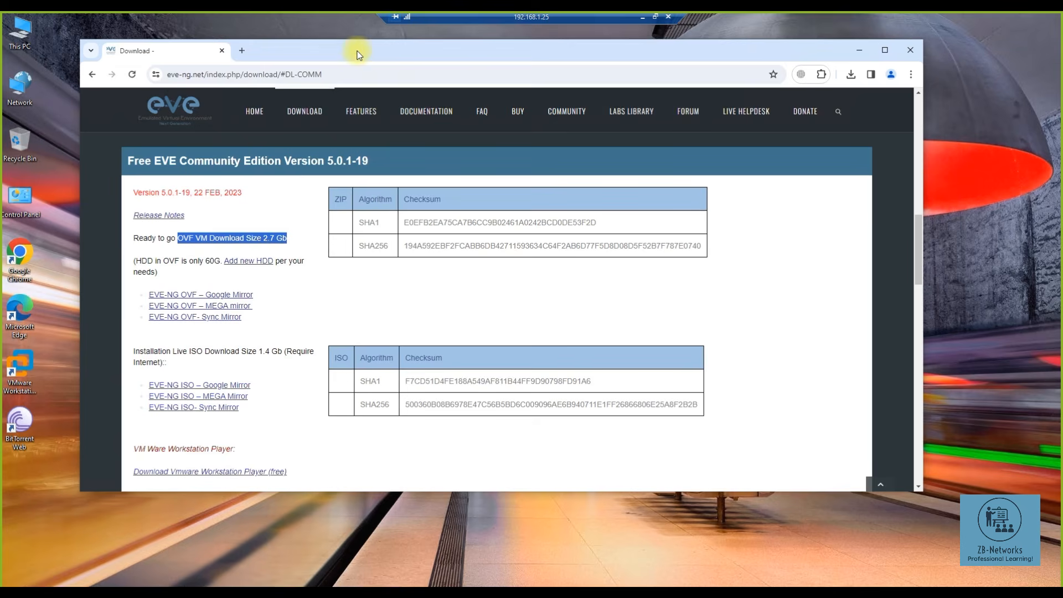
scroll(313, 222, up, 10)
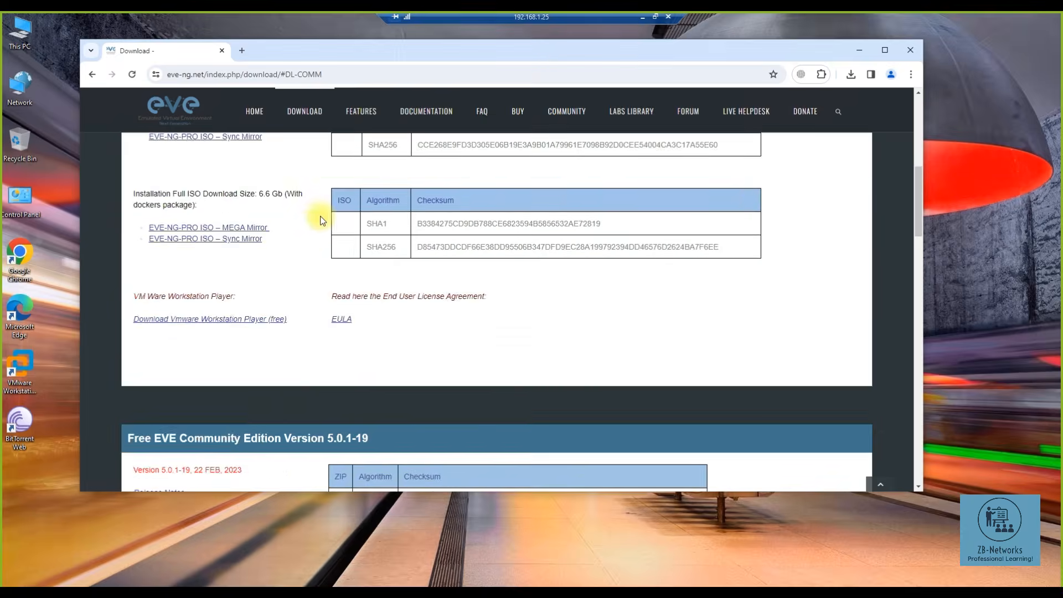
click(415, 256)
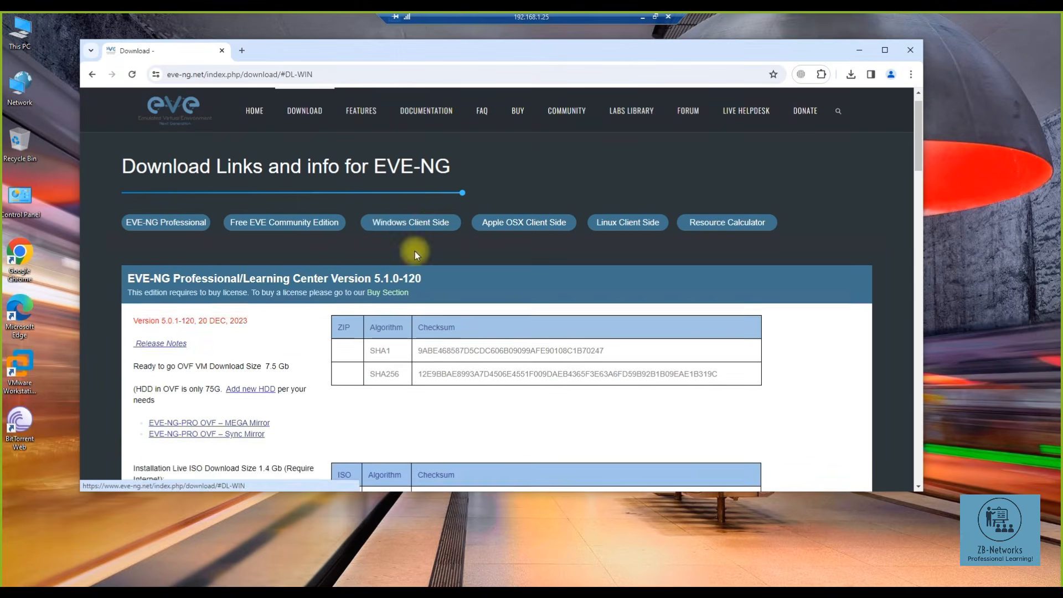
drag(266, 366, 139, 359)
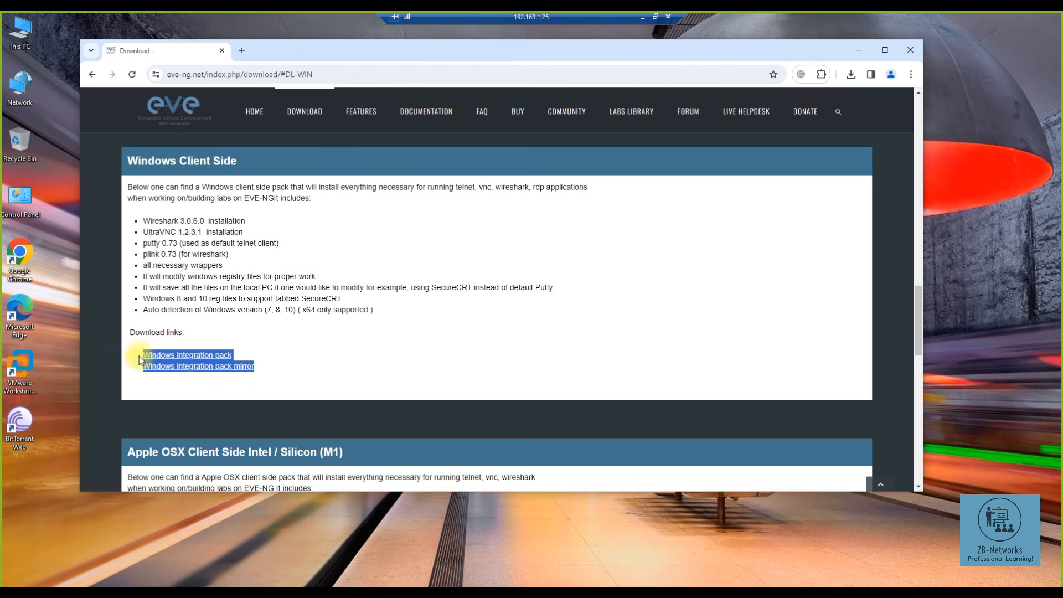
click(268, 356)
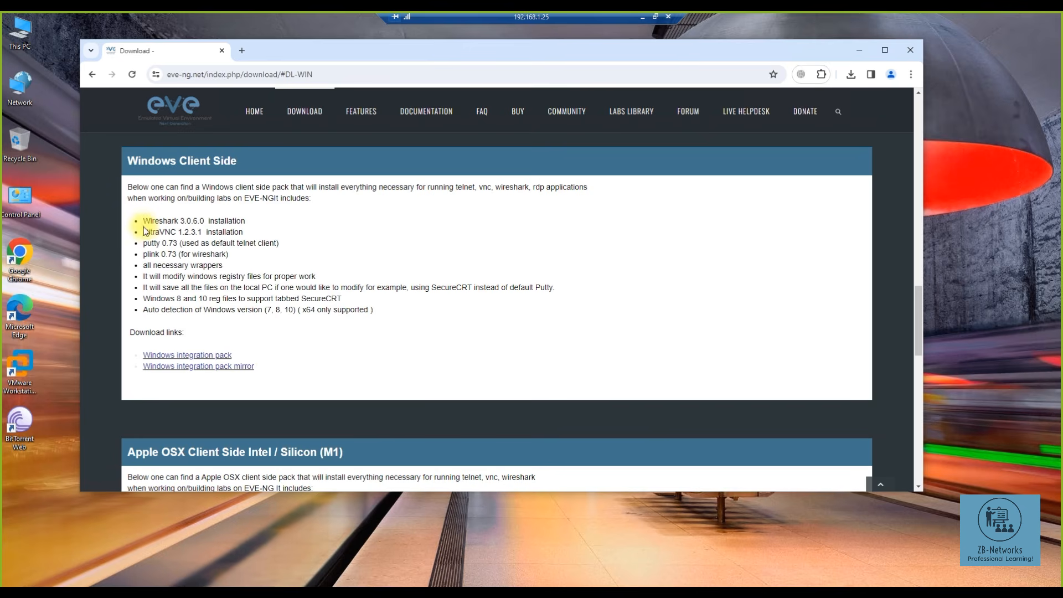
drag(145, 223, 387, 332)
click(387, 330)
- Show the downloads folder and run EVE-NG-Win-Client-Pack-2.0, approving the UAC prompt
click(911, 74)
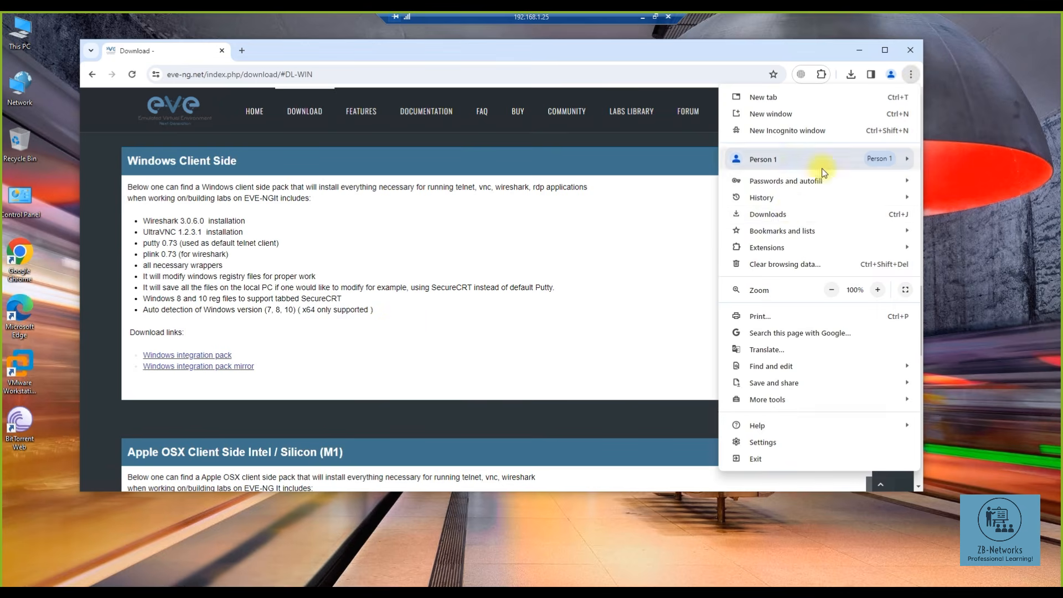
click(780, 211)
click(373, 288)
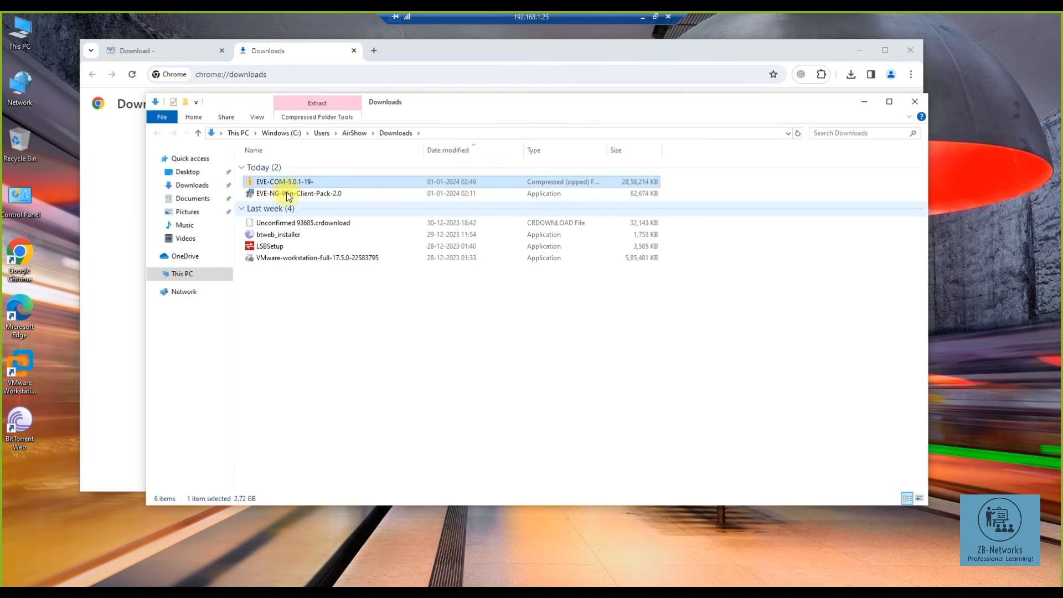
click(288, 193)
click(283, 182)
double_click(285, 195)
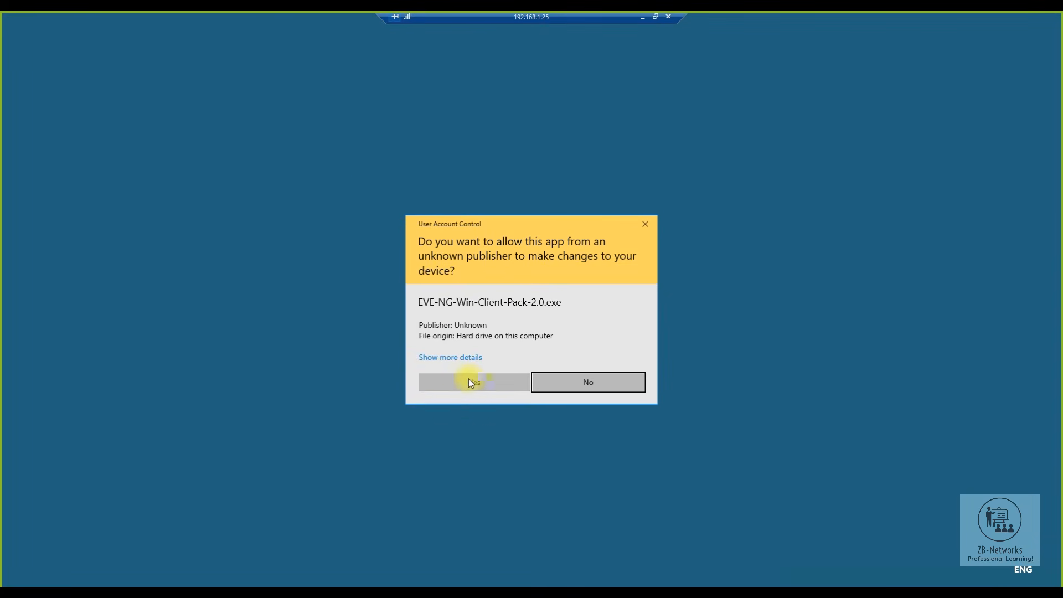
click(469, 381)
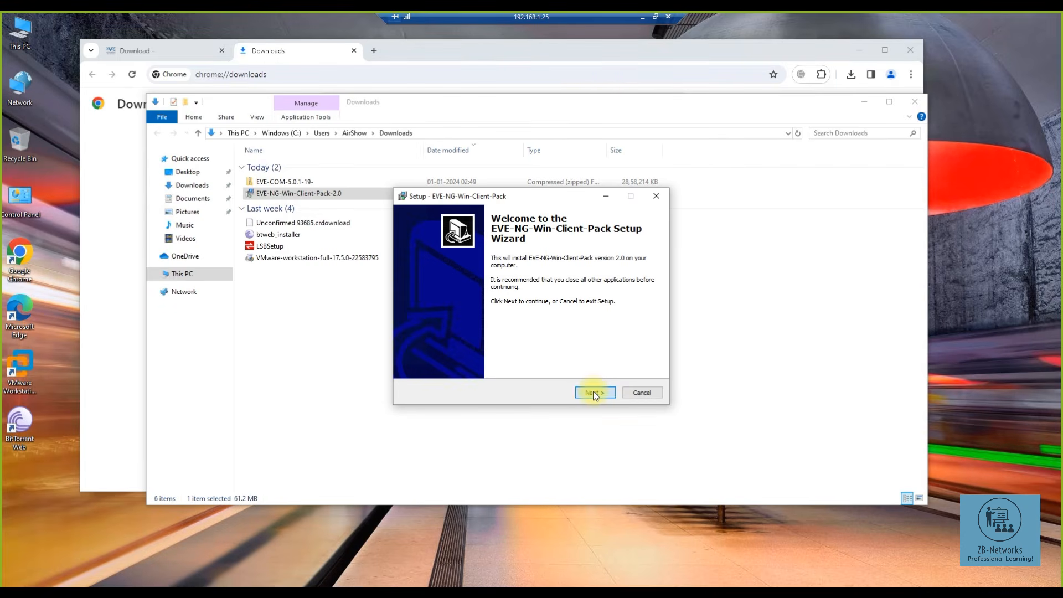
- Start the client pack install and install UltraVNC in English with its default settings
click(594, 392)
click(594, 393)
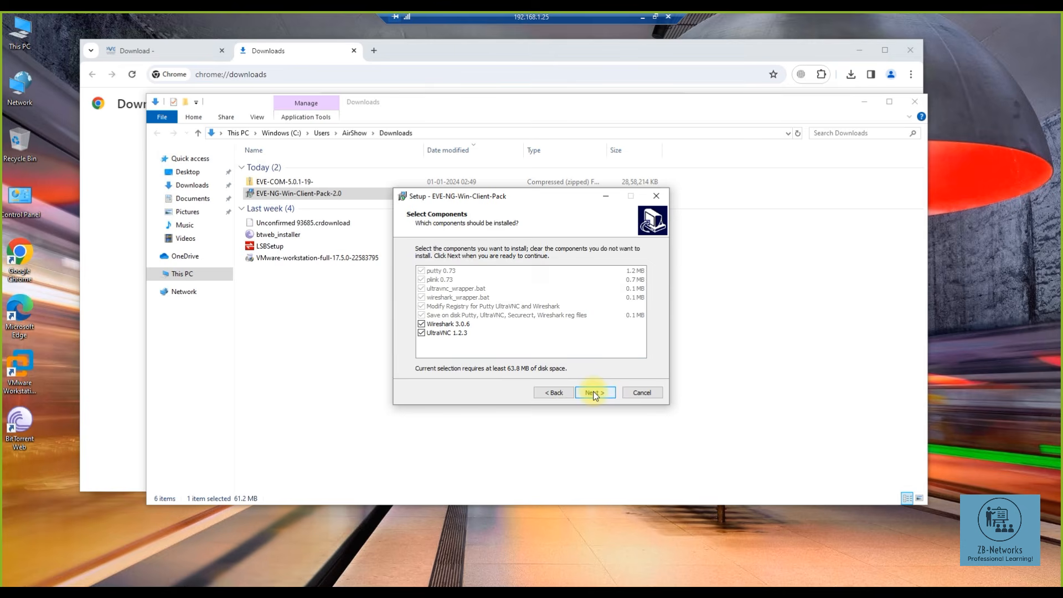
click(594, 393)
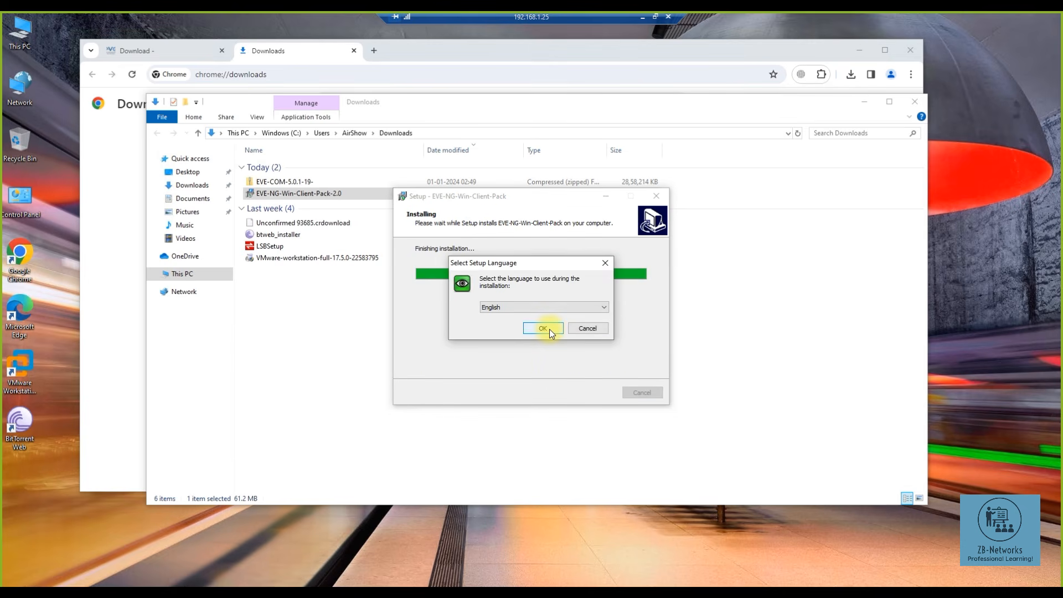
click(540, 326)
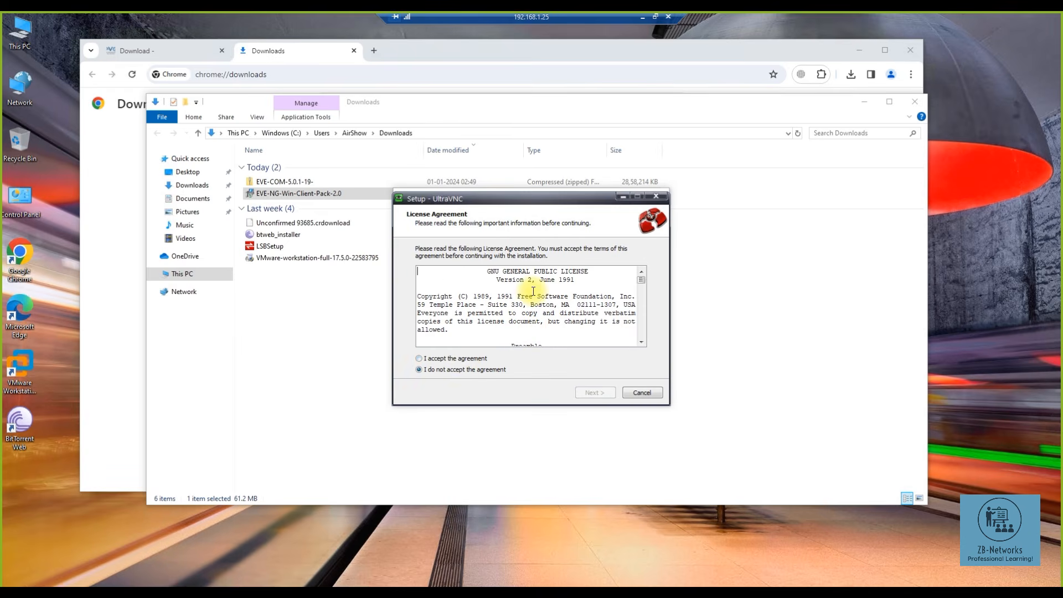
click(462, 358)
click(596, 393)
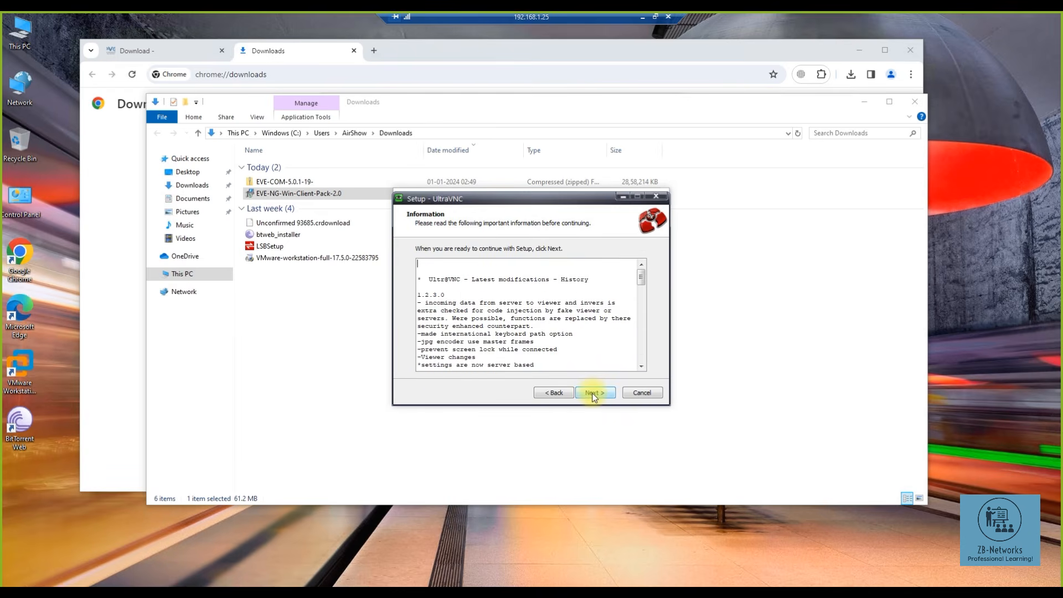
click(593, 395)
click(591, 395)
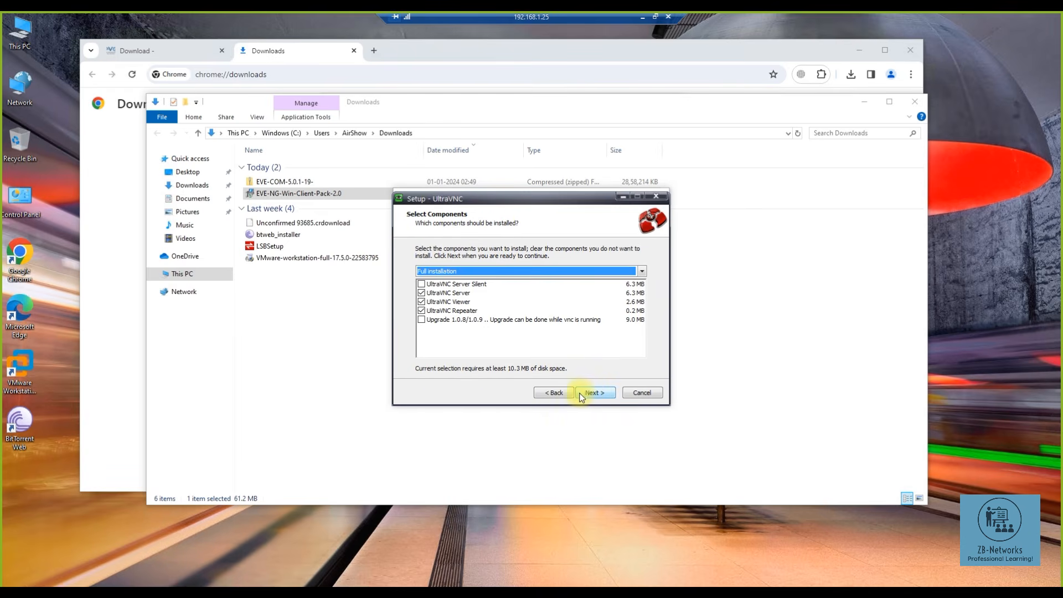
click(583, 391)
click(587, 391)
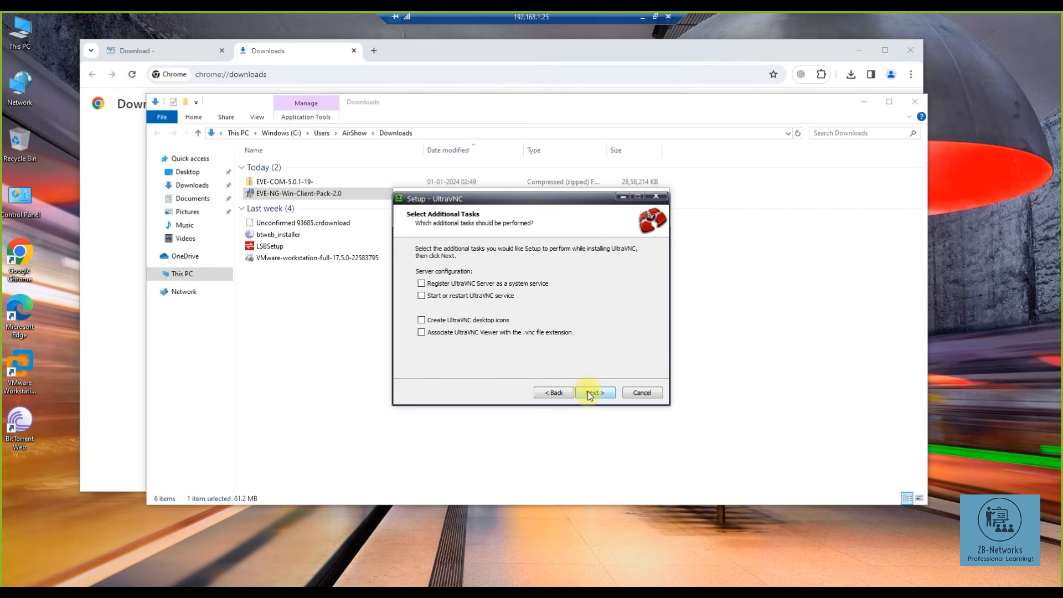
click(588, 392)
click(590, 392)
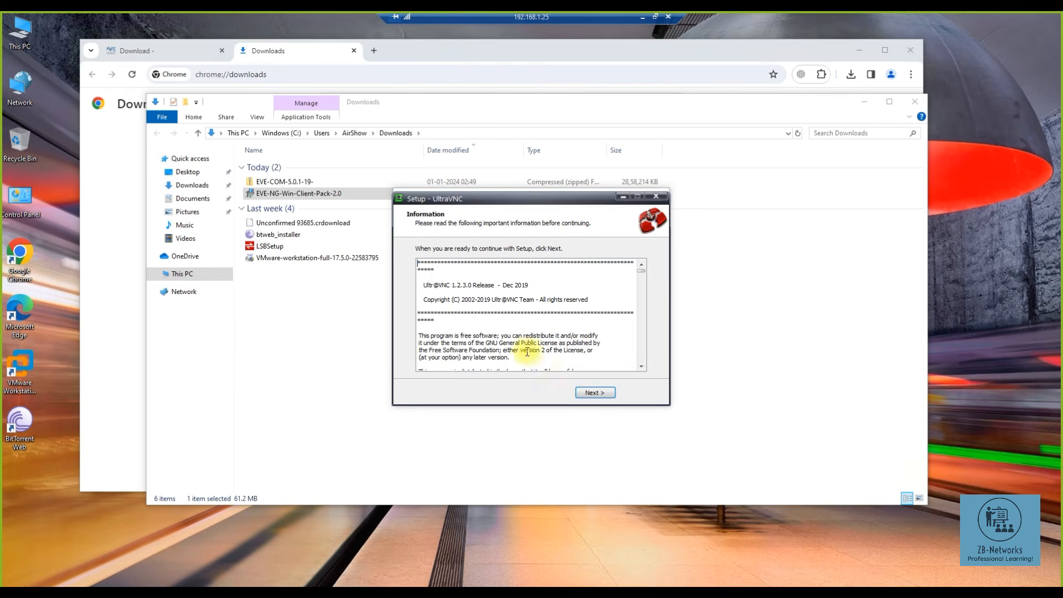
click(593, 392)
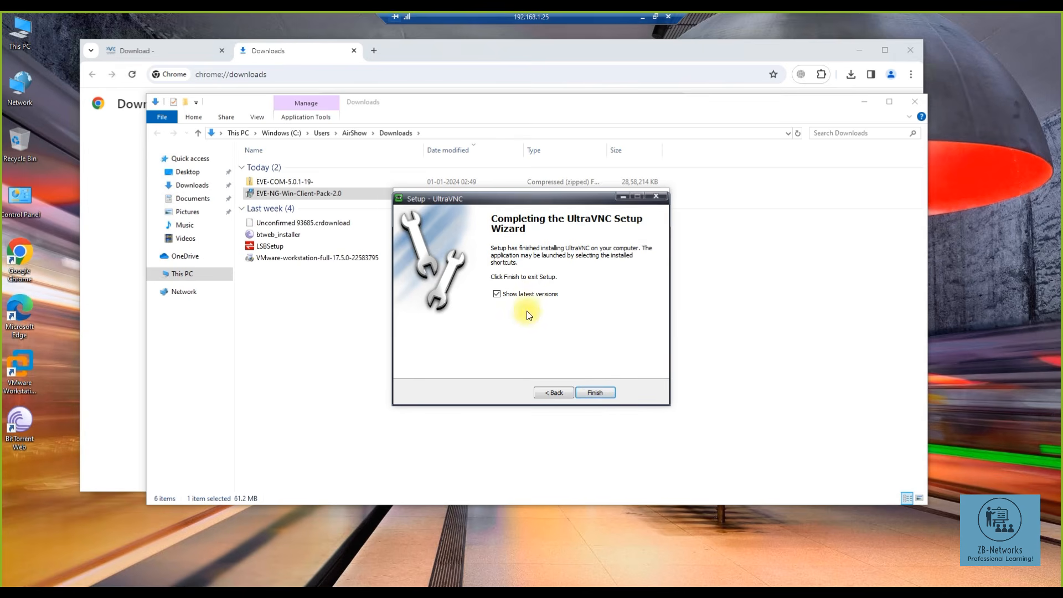
click(597, 394)
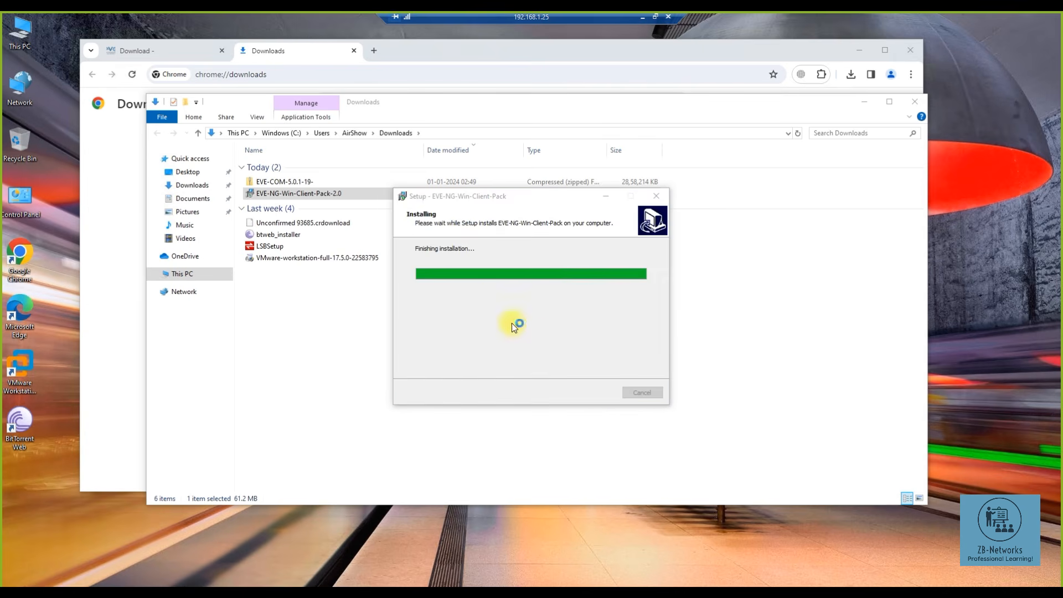
- Install Wireshark 3.0.6 with default components, folder and capture options
click(593, 393)
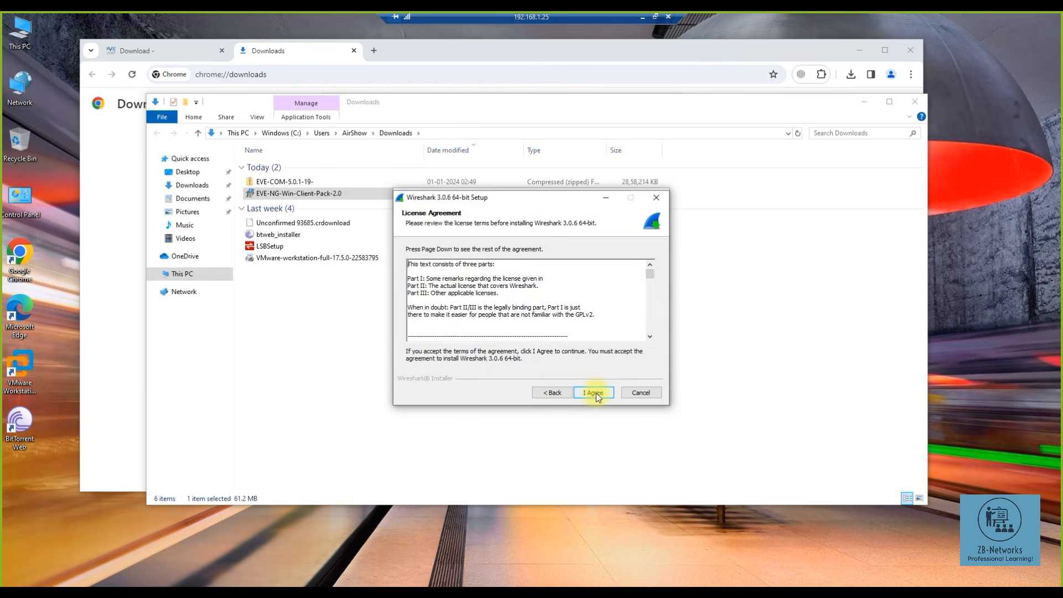
click(594, 393)
click(594, 394)
click(595, 394)
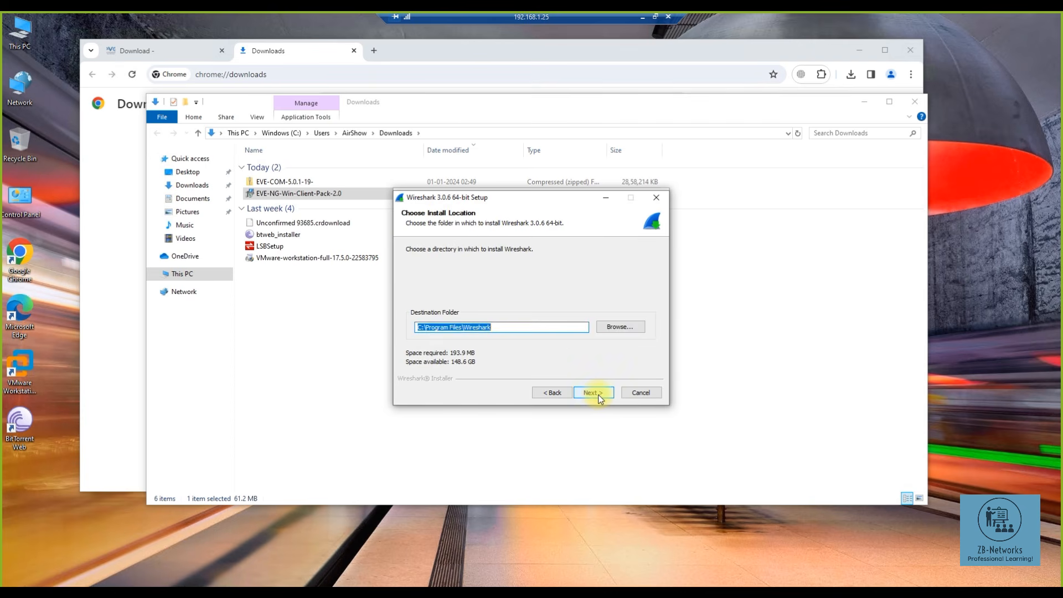
click(598, 397)
click(593, 393)
click(594, 392)
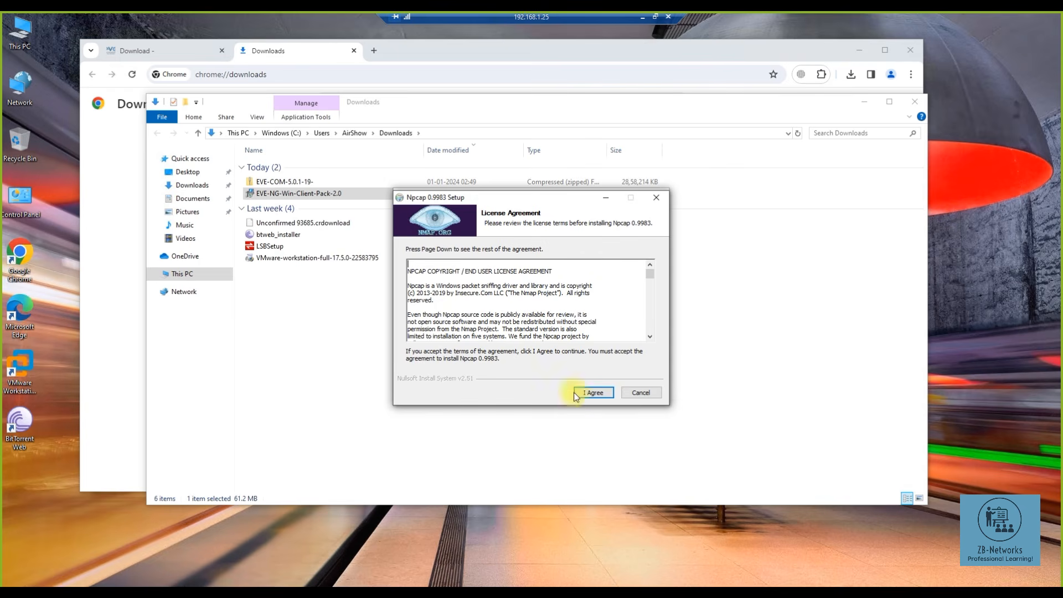
- Install Npcap 0.9983 with default options and close its finished installer
click(594, 393)
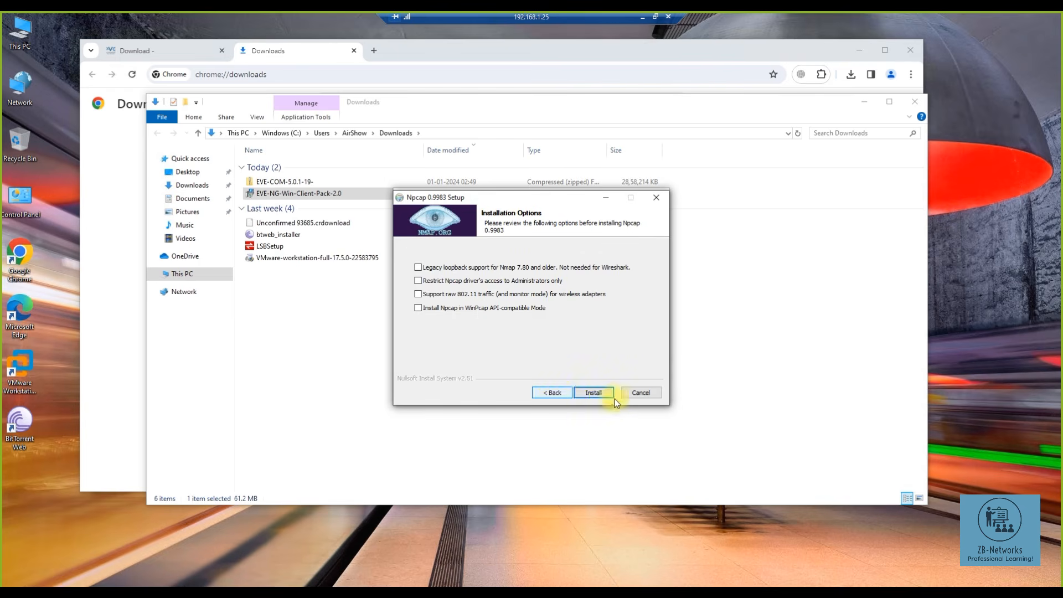
click(595, 393)
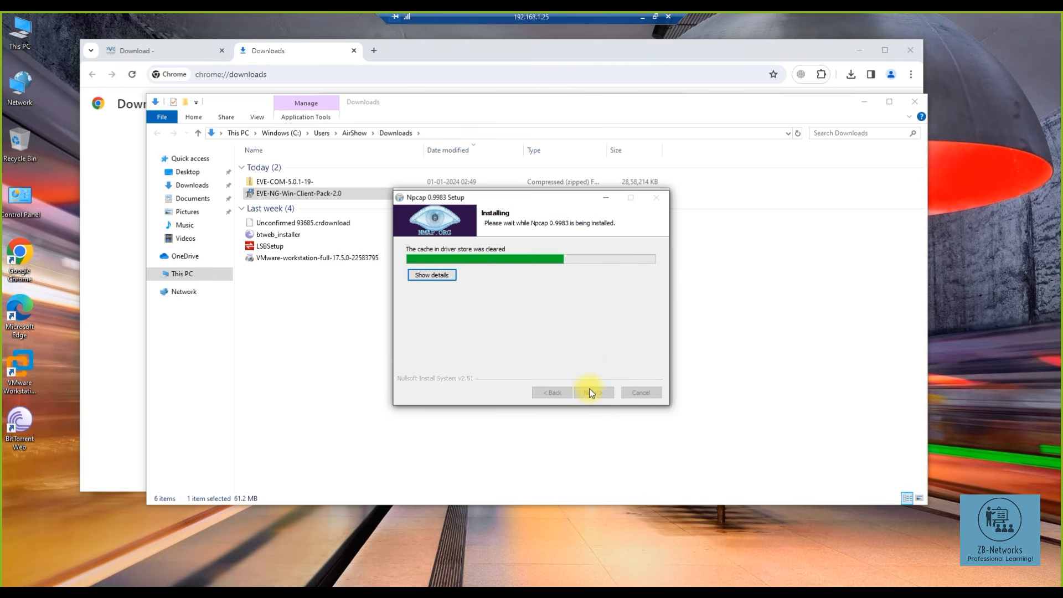
click(442, 275)
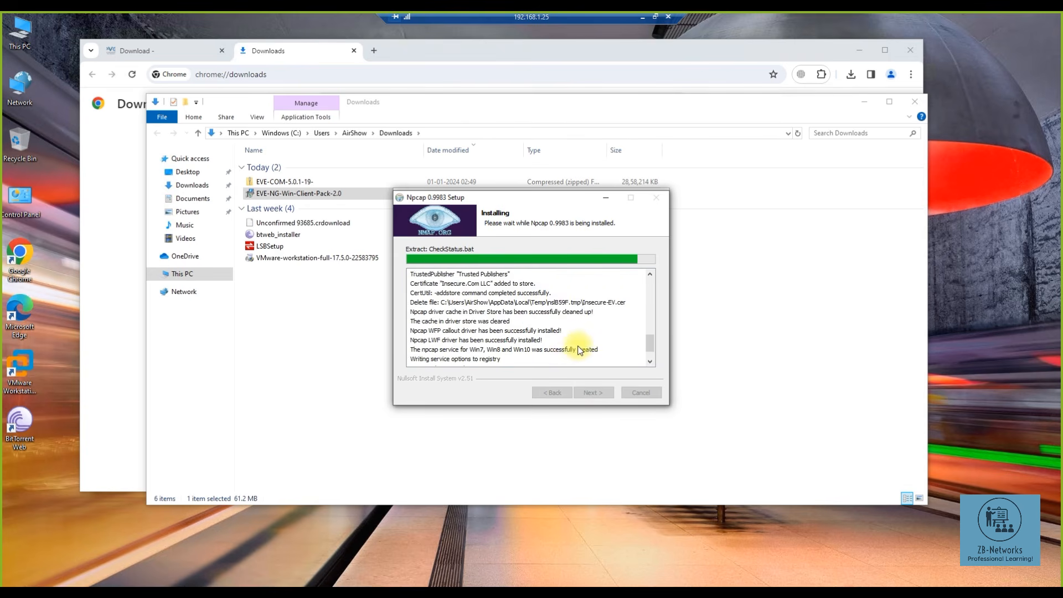
click(593, 394)
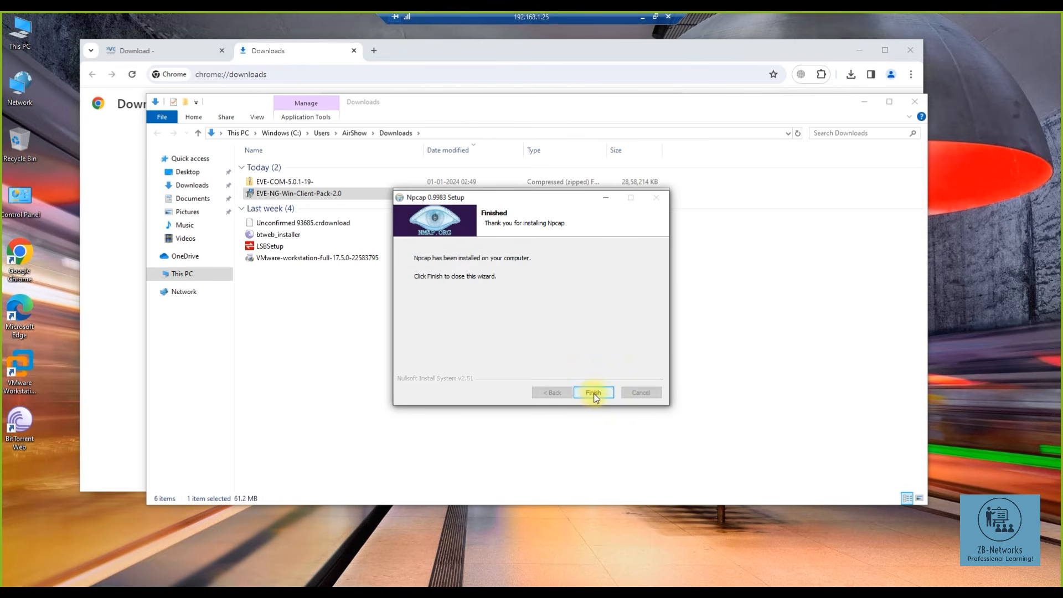
click(593, 392)
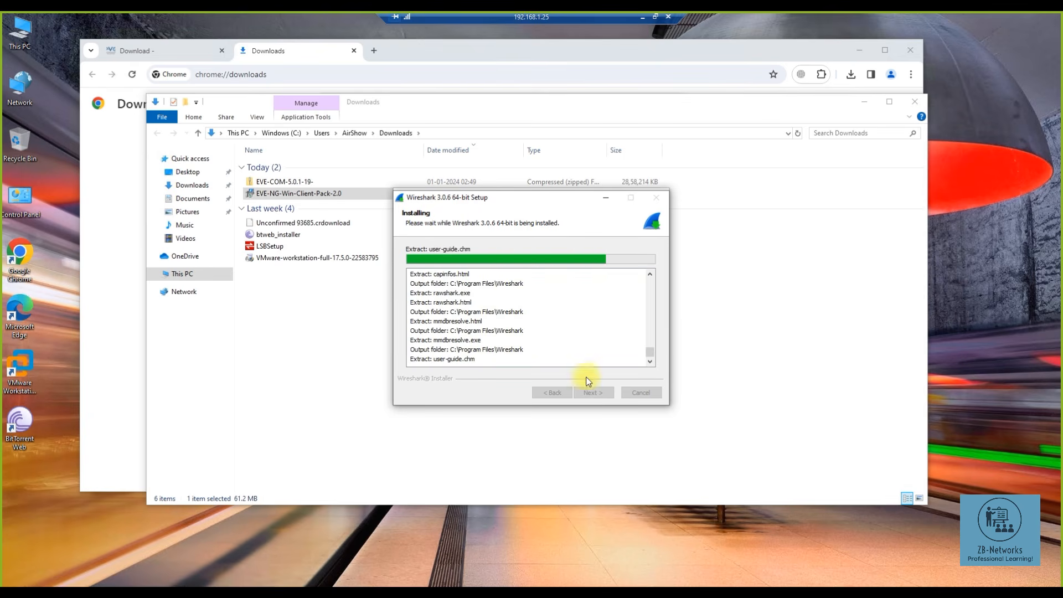
- Finish the Wireshark installer and close the completed client pack wizard
click(592, 393)
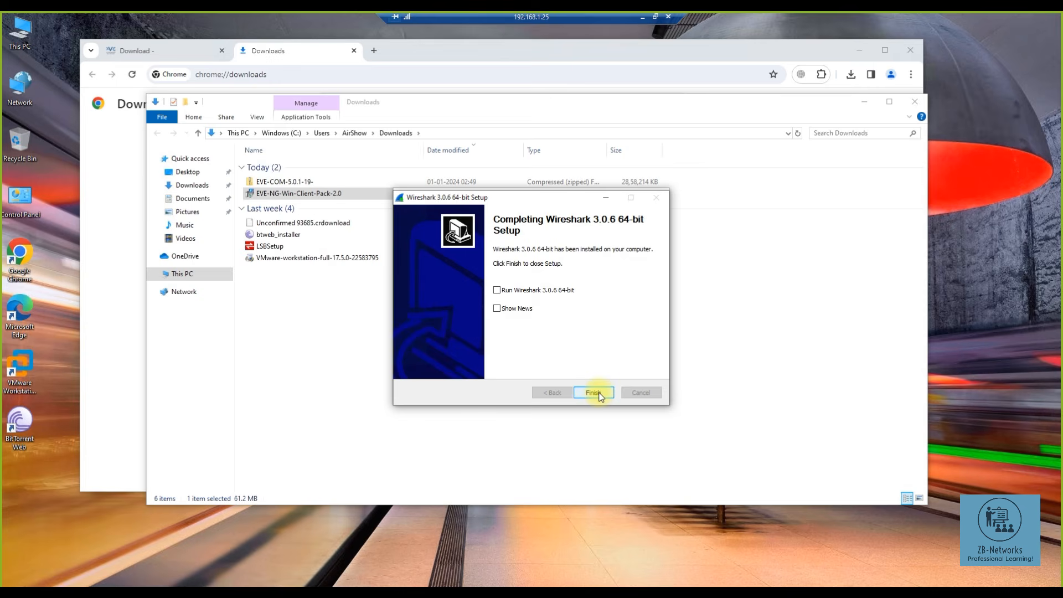
click(593, 393)
click(593, 392)
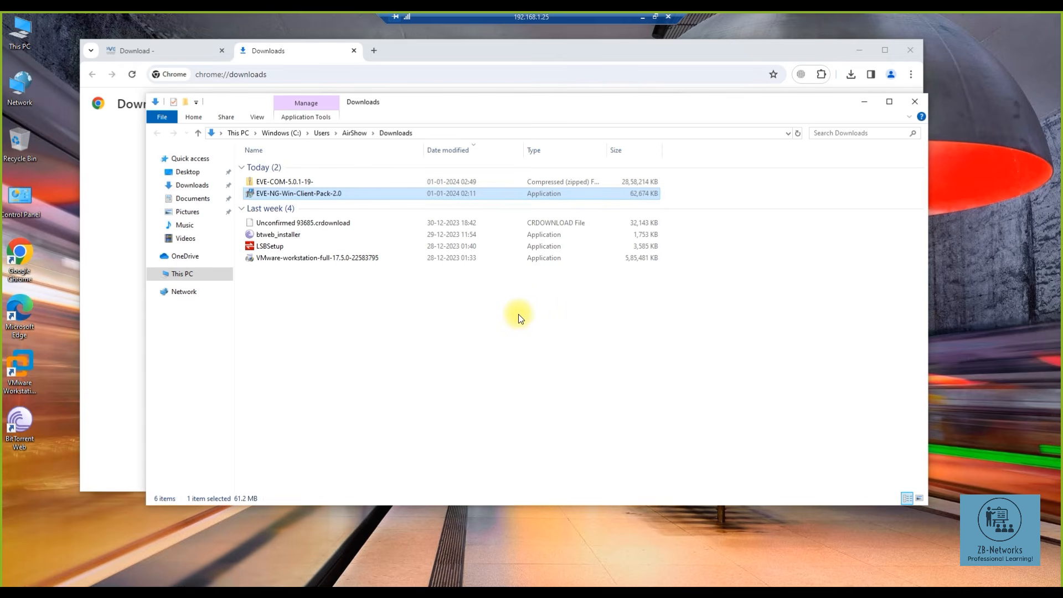
- Extract EVE-COM-5.0.1-19.zip to its default location and open the extracted EVE-COM-5.0.1-19 folder
click(282, 183)
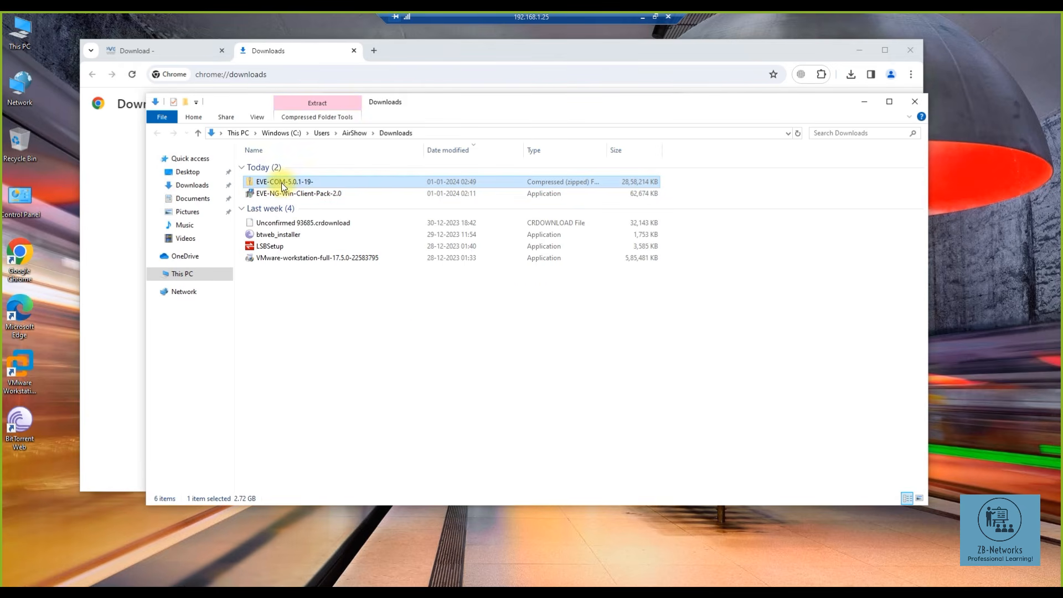
drag(428, 105, 537, 104)
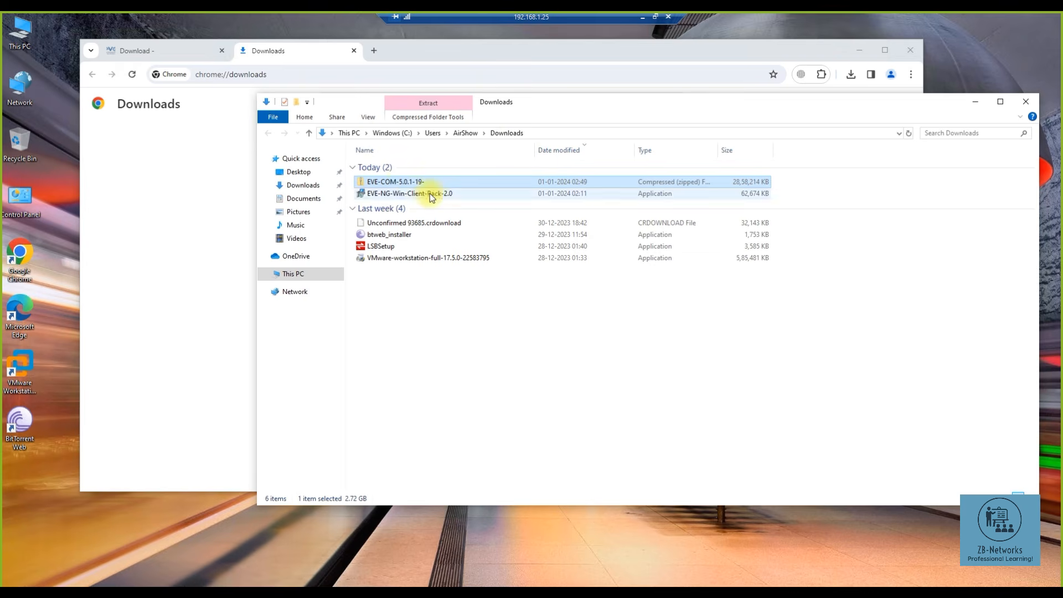
right_click(401, 183)
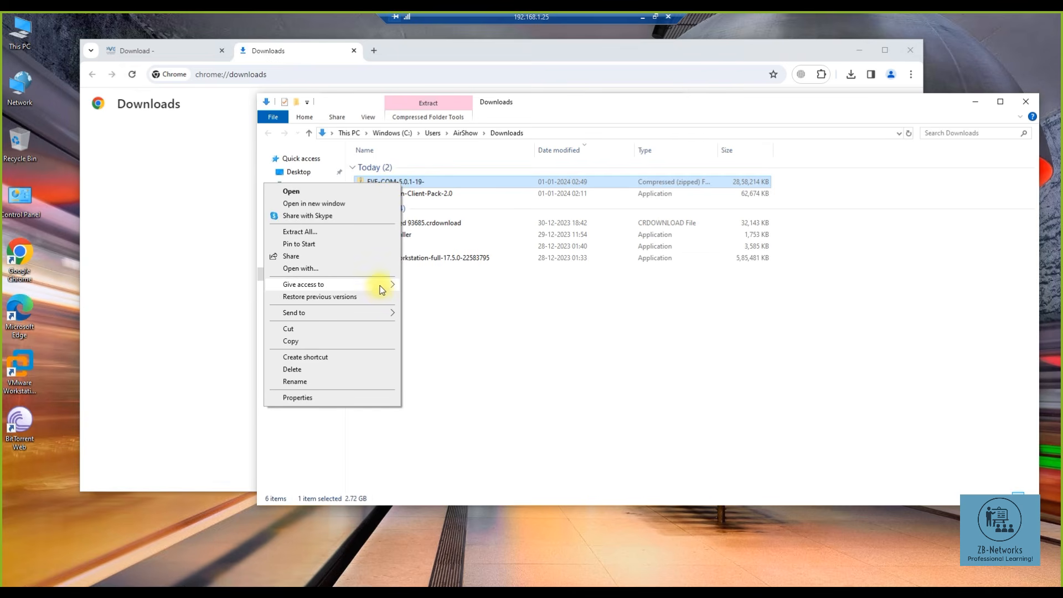
click(351, 231)
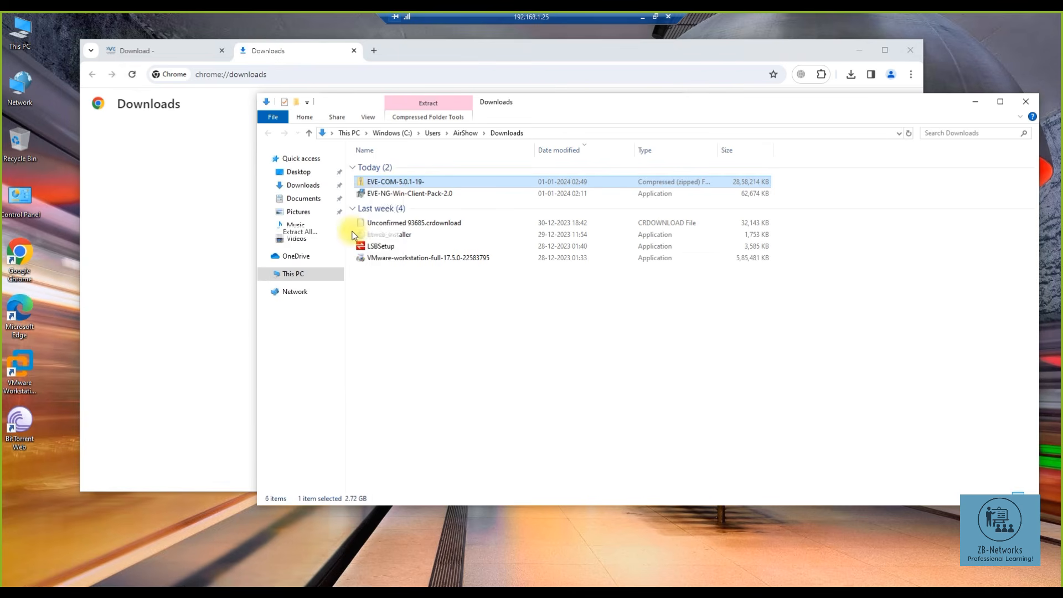
click(619, 417)
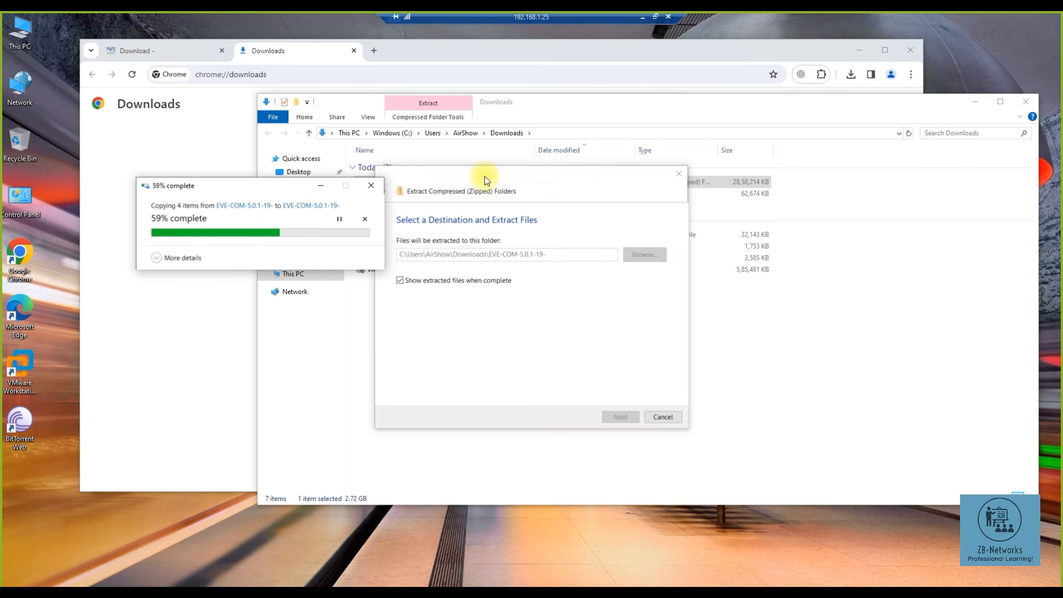
click(19, 372)
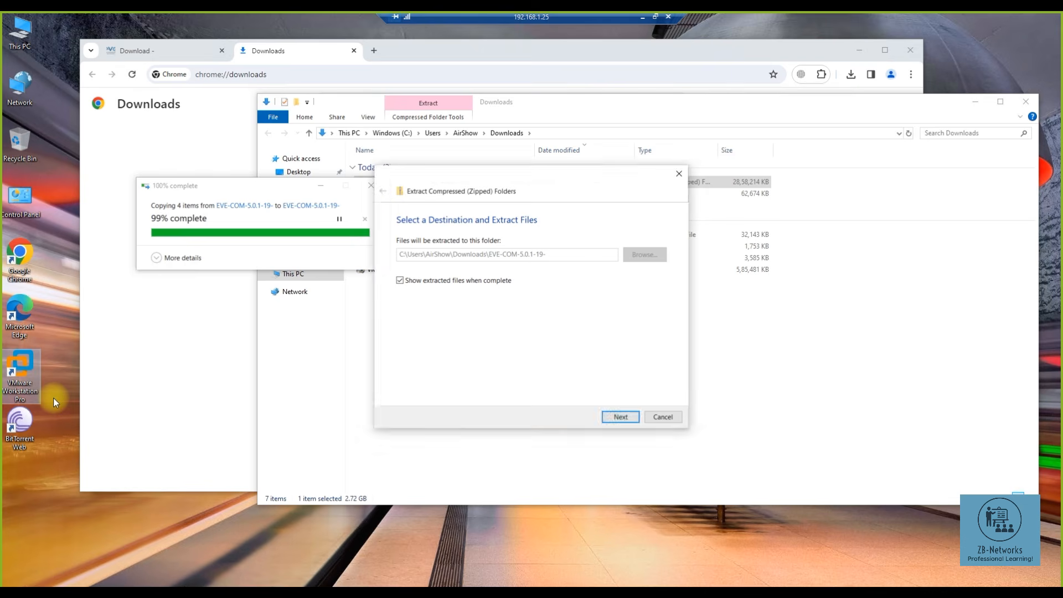
double_click(404, 184)
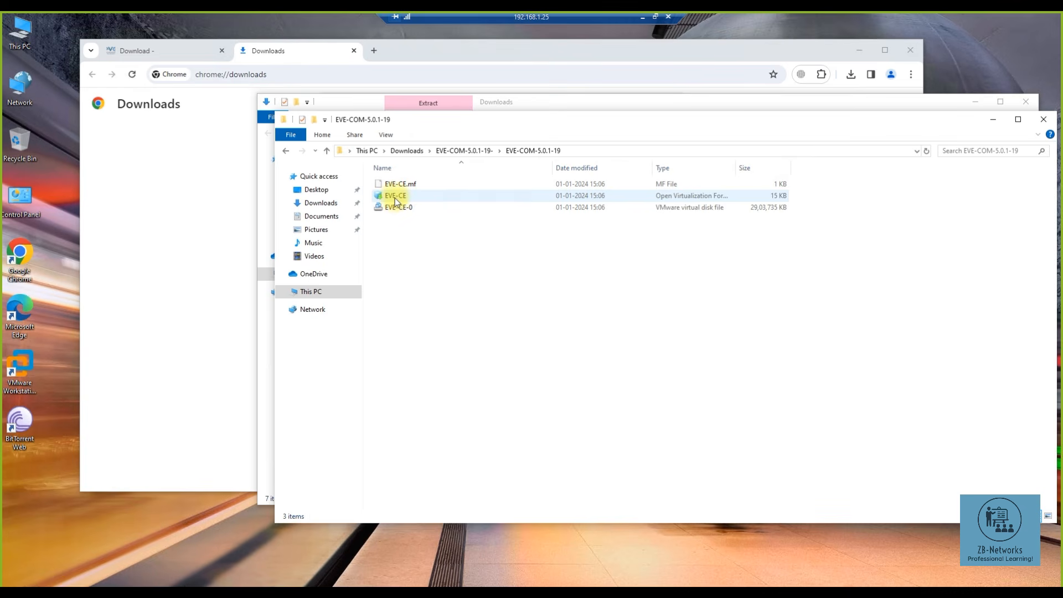
- Open EVE-CE.ovf with VMware Workstation to bring up the Import Virtual Machine dialog
click(396, 198)
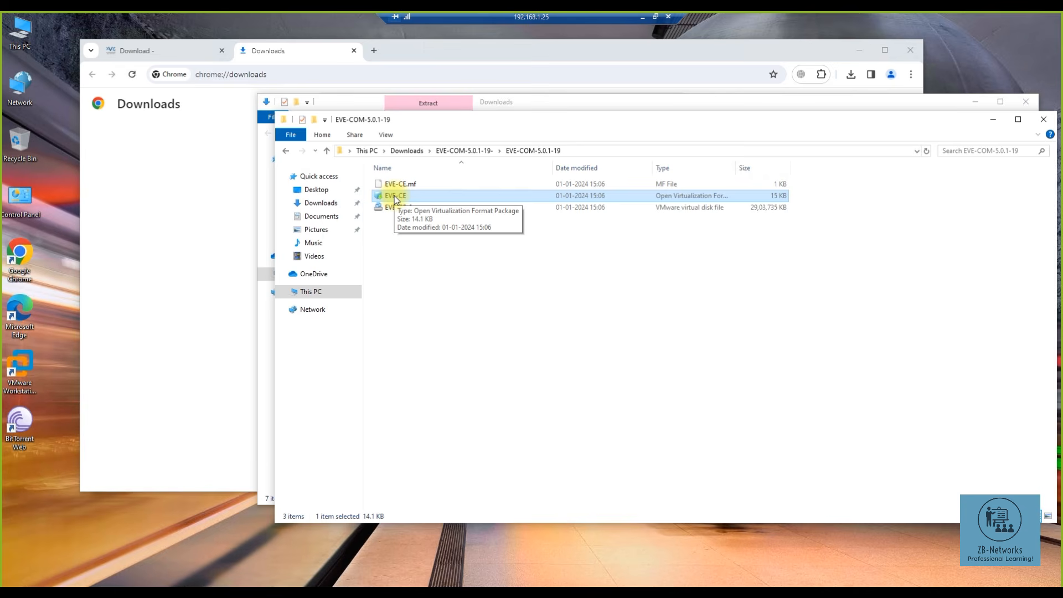
double_click(396, 198)
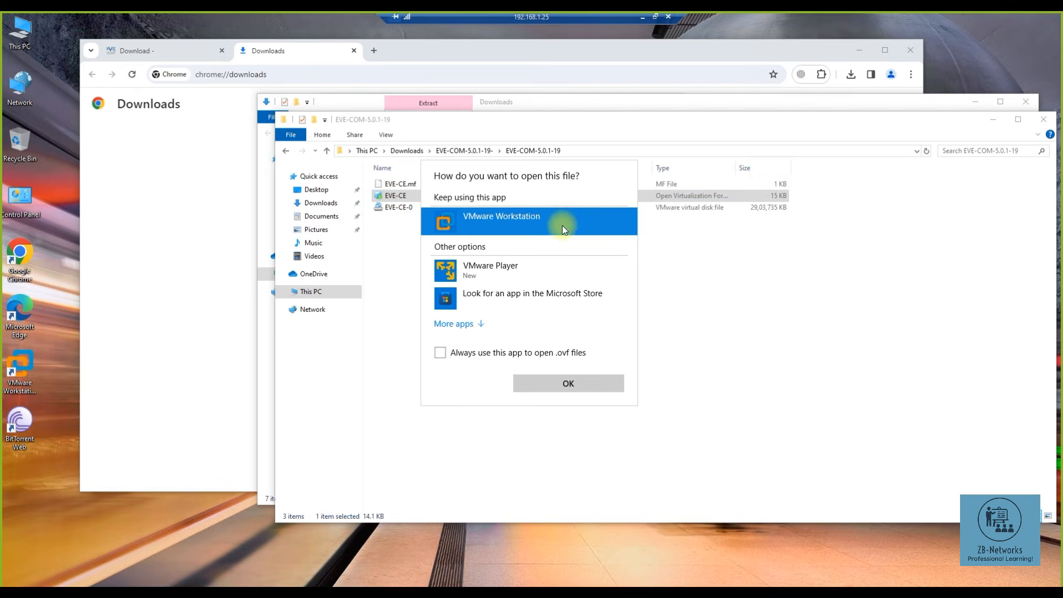
click(495, 272)
click(496, 228)
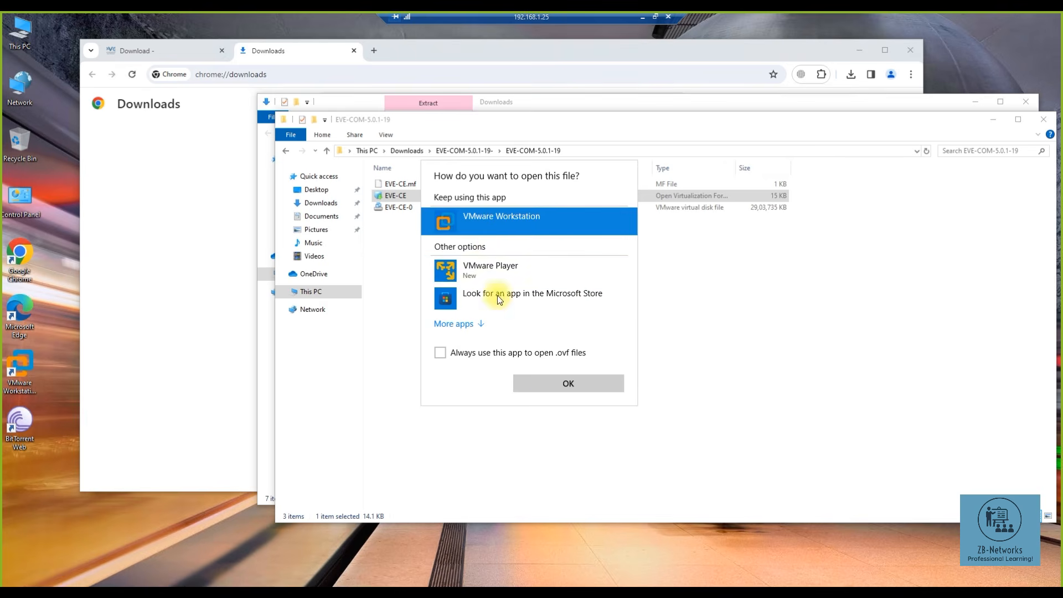
click(553, 382)
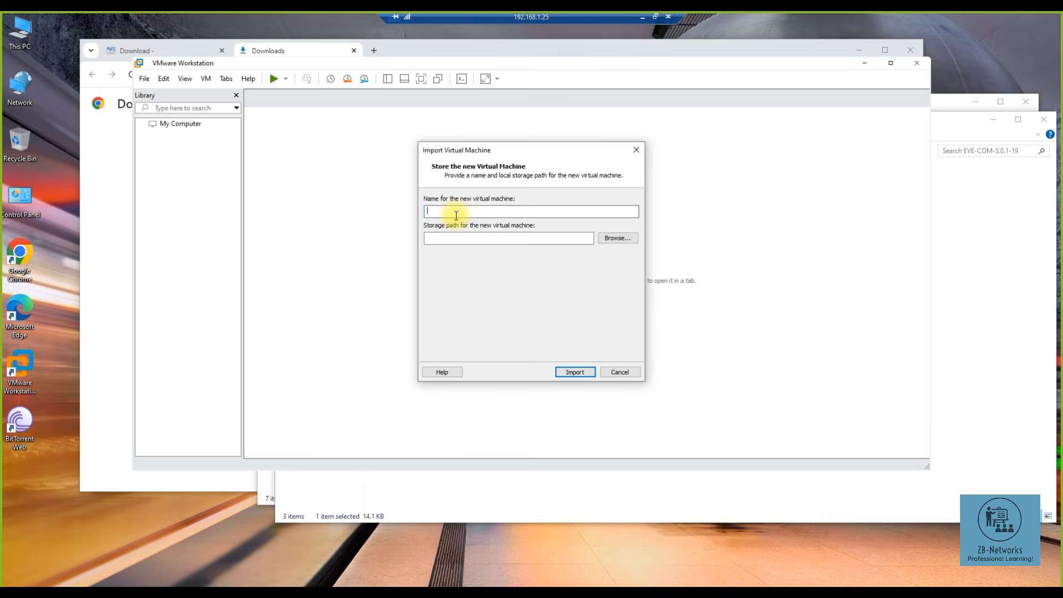
- Name the imported virtual machine Eve-ng-ZNetworks
text(Eve-ng)
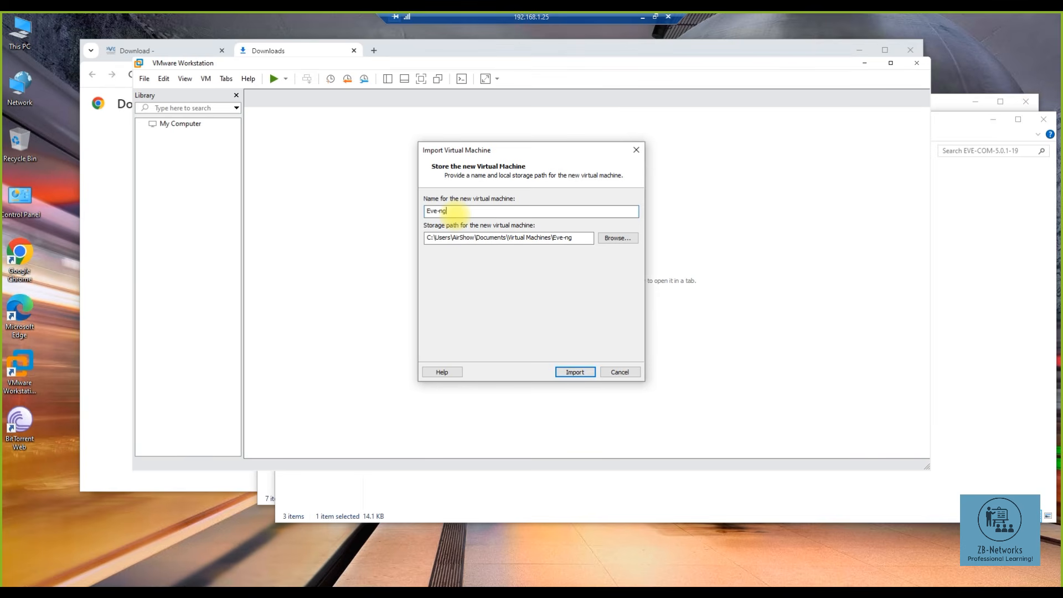
text(-ZBnet)
key(BackSpace)
key(BackSpace)
text(Netwo)
drag(485, 211, 419, 211)
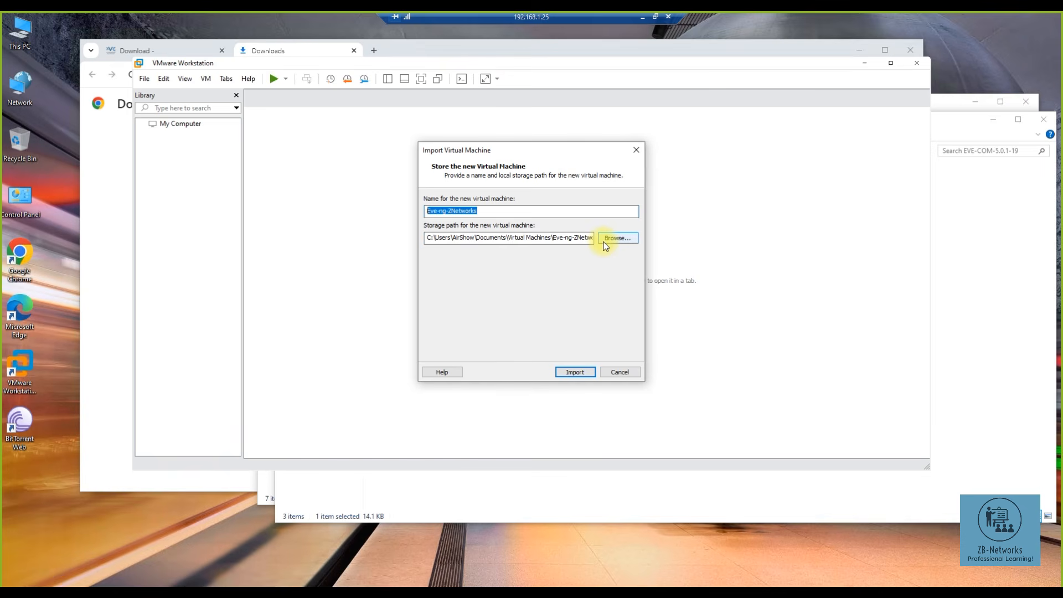
click(485, 211)
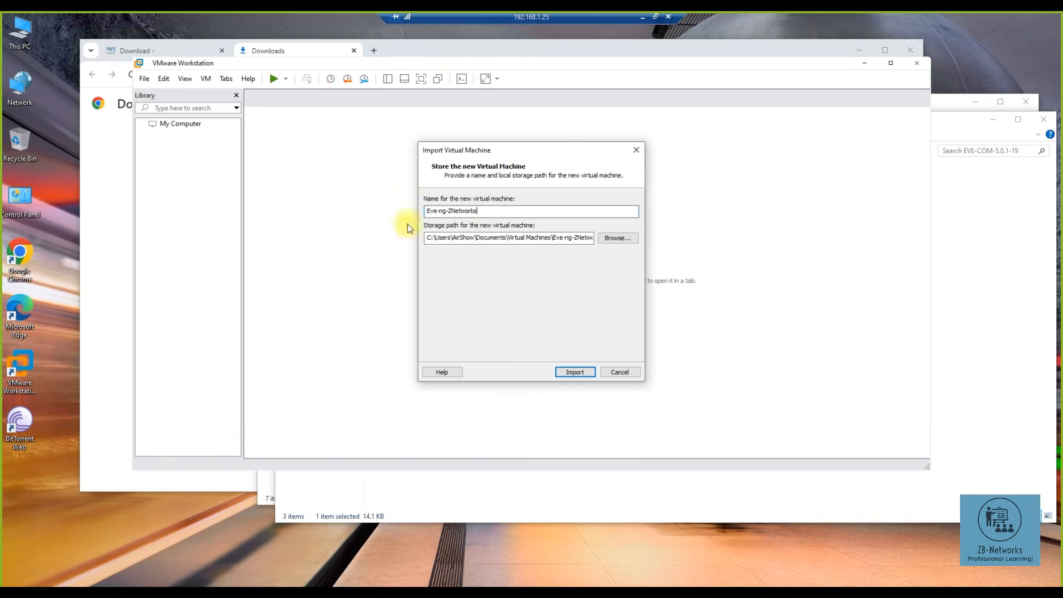
- Compare free space on the Windows (C:) and Data (D:) drives in This PC
double_click(29, 45)
click(166, 177)
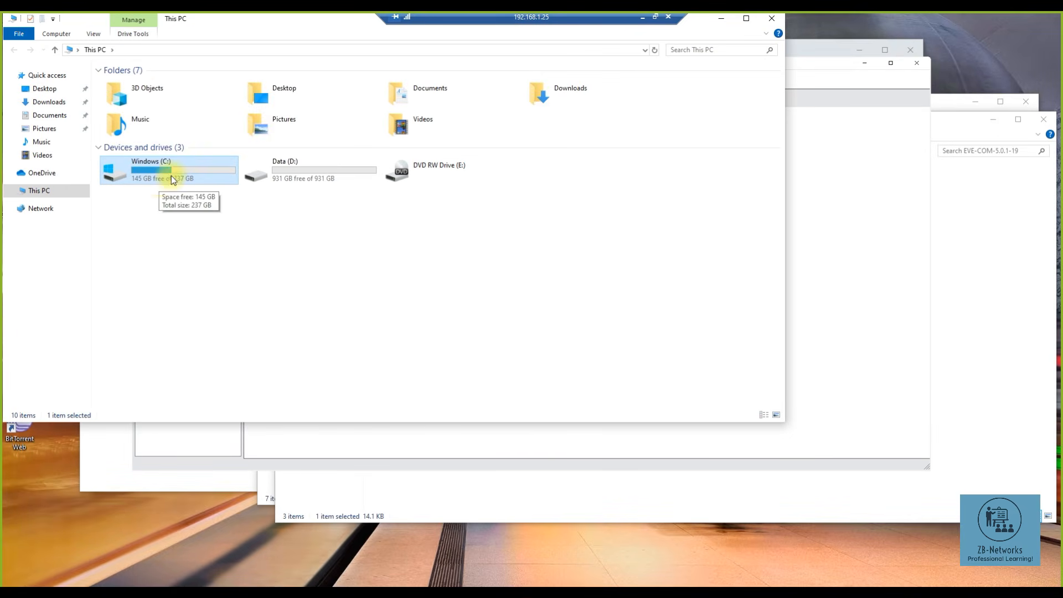
click(266, 177)
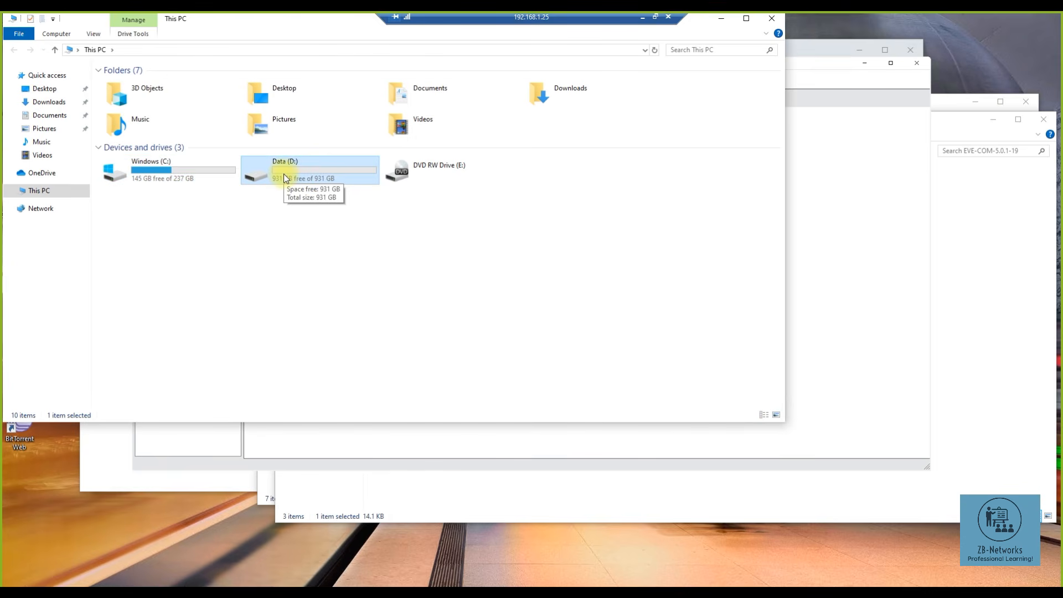
click(165, 178)
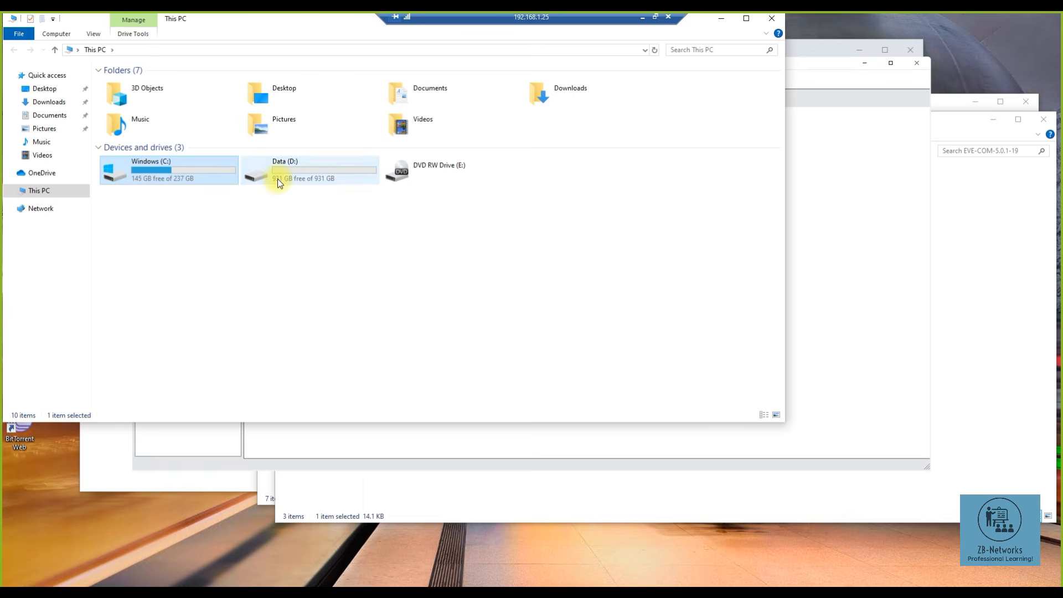
click(277, 178)
click(771, 18)
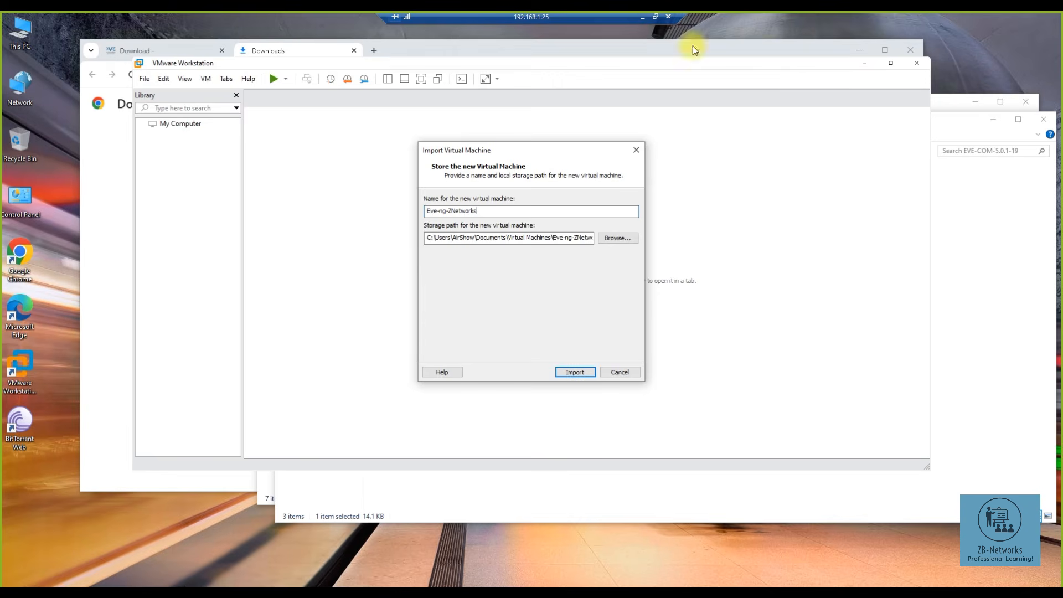
- Store the VM in a new Eve-ng-ZBNetworks folder on Data (D:) and start the import
click(613, 239)
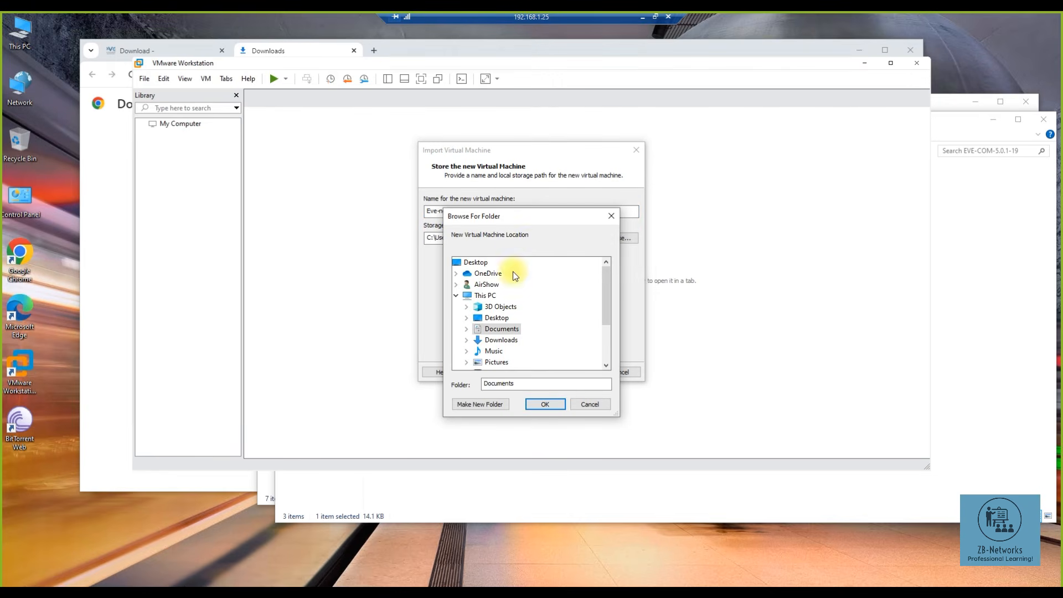
click(471, 299)
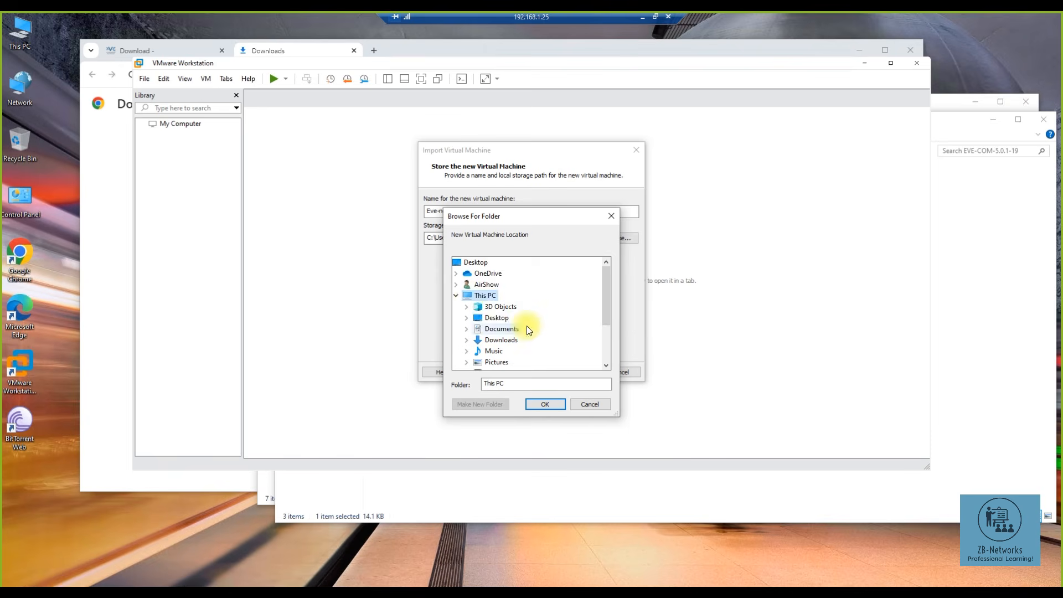
scroll(526, 327, down, 2)
click(491, 329)
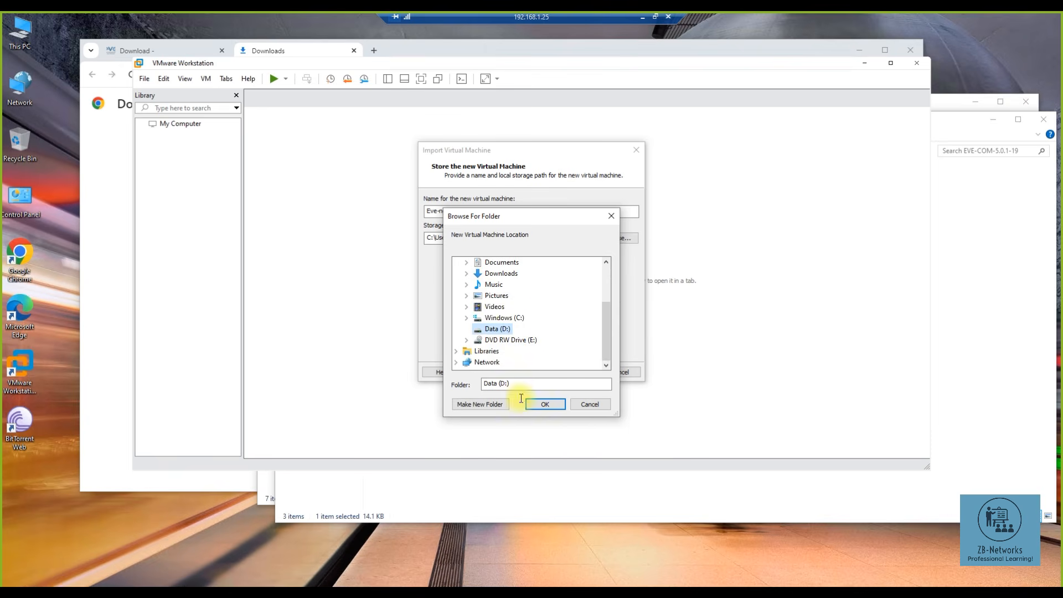
click(491, 404)
text(Eve-ng)
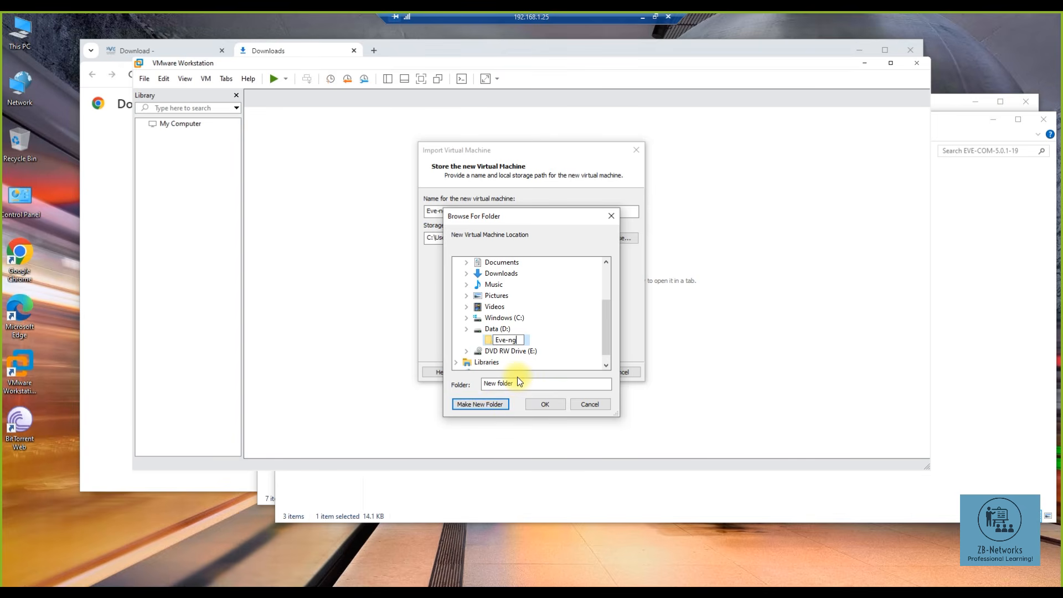
text(-ZBNetworks)
click(562, 341)
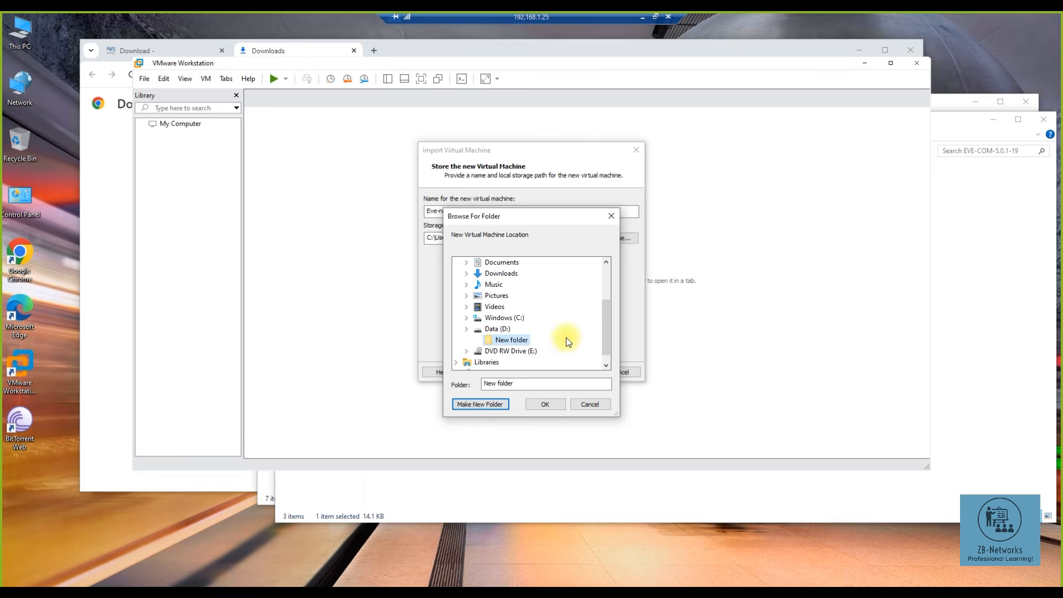
click(544, 405)
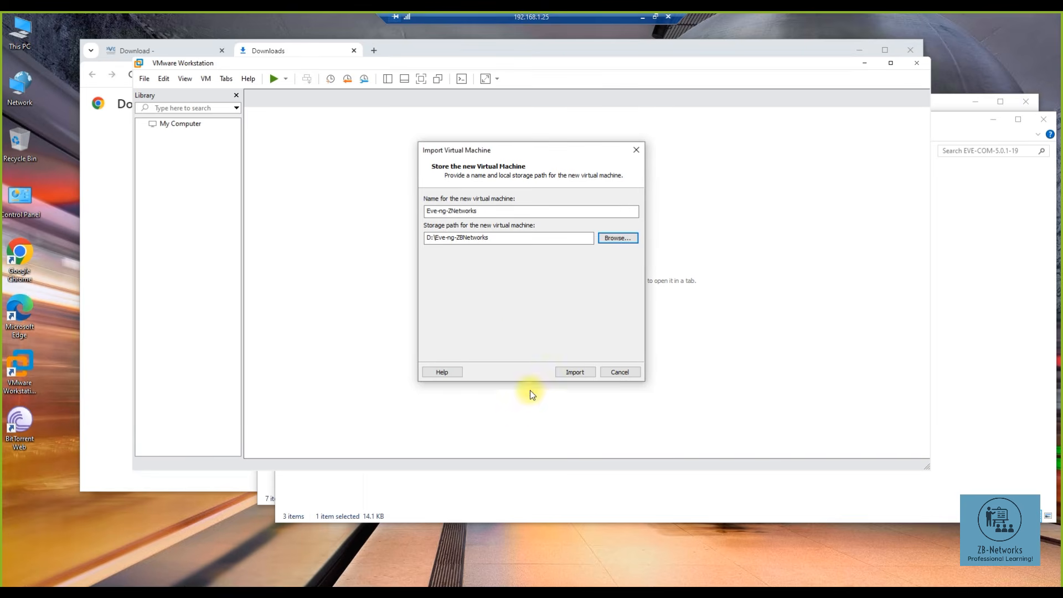
click(563, 371)
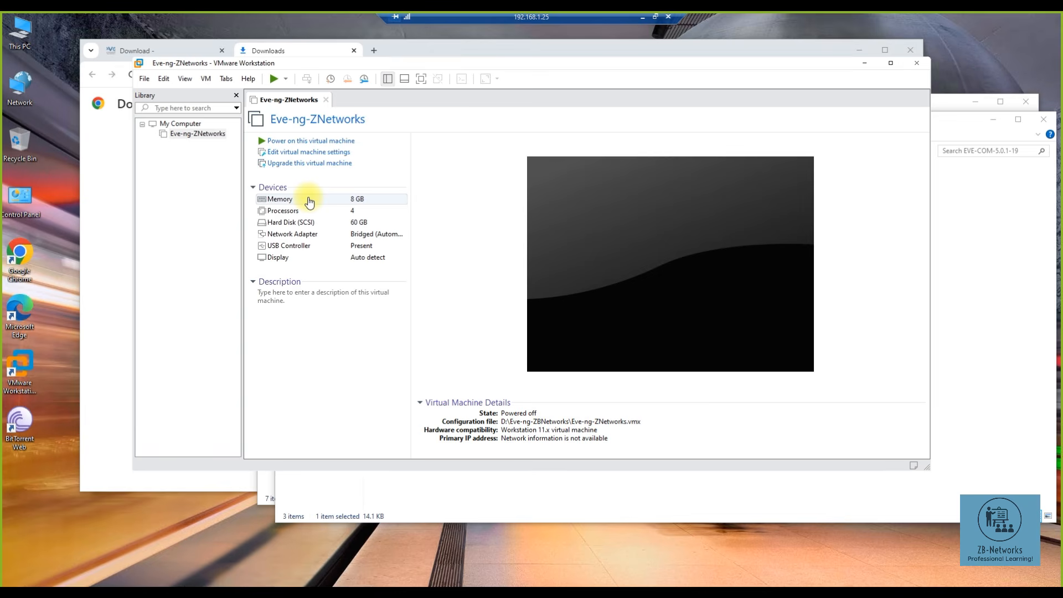
- Bring up the taskbar menu to reach the Task Manager option
right_click(480, 586)
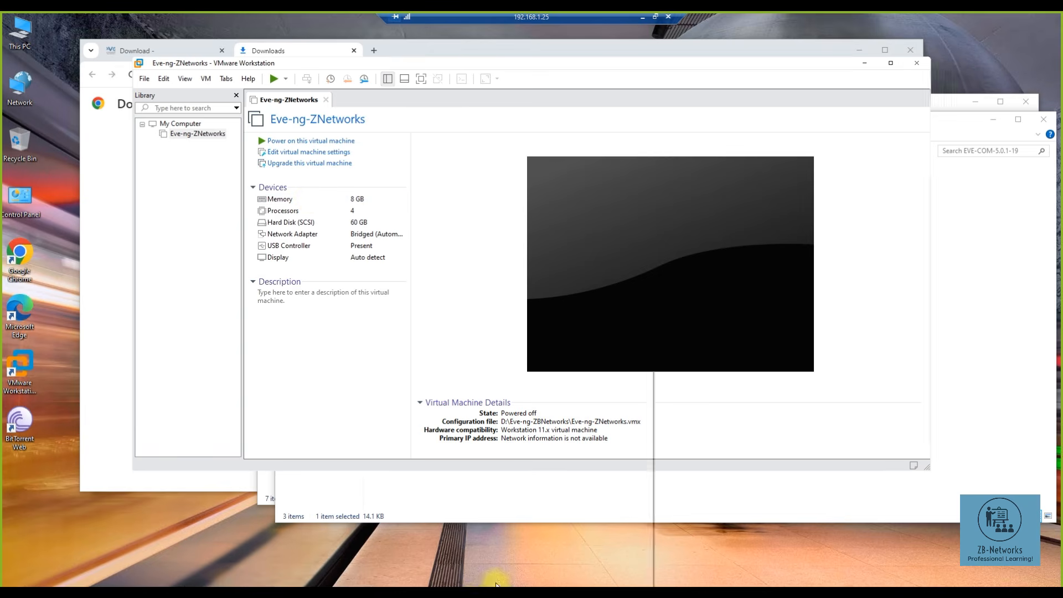
click(520, 522)
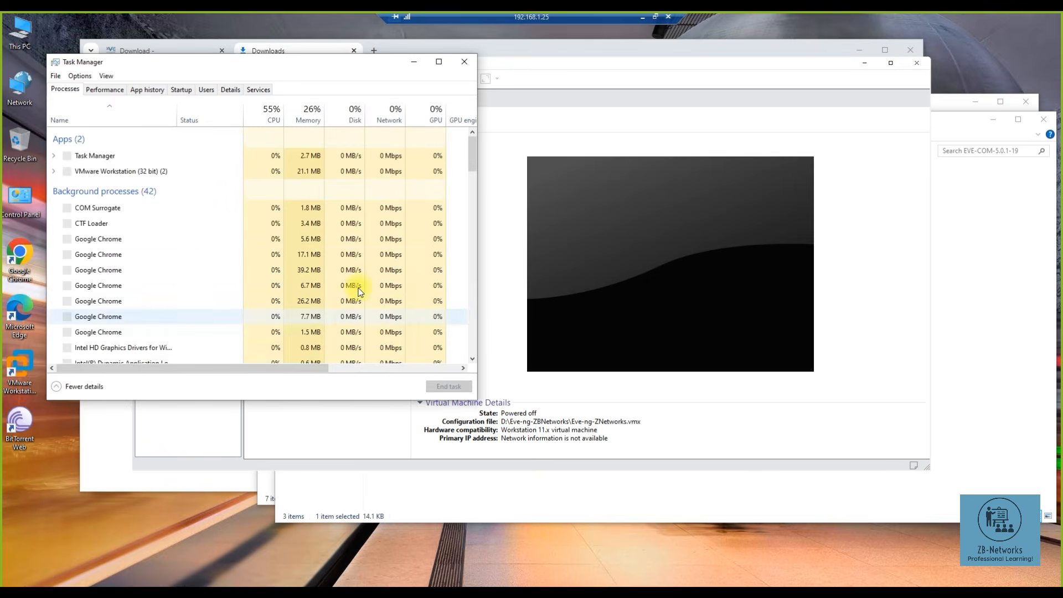
click(105, 92)
drag(186, 62, 257, 68)
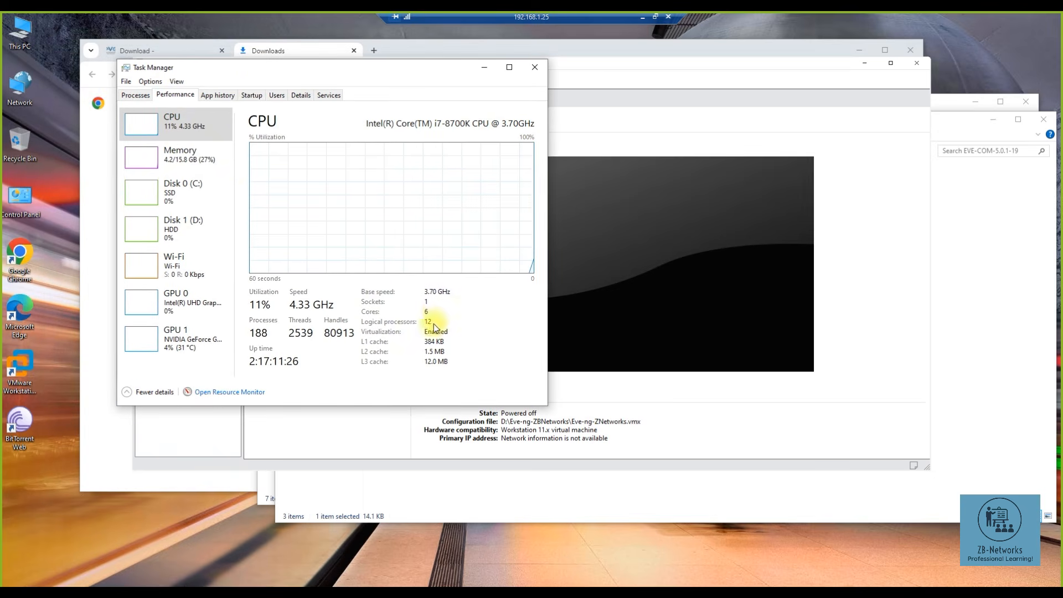
click(210, 164)
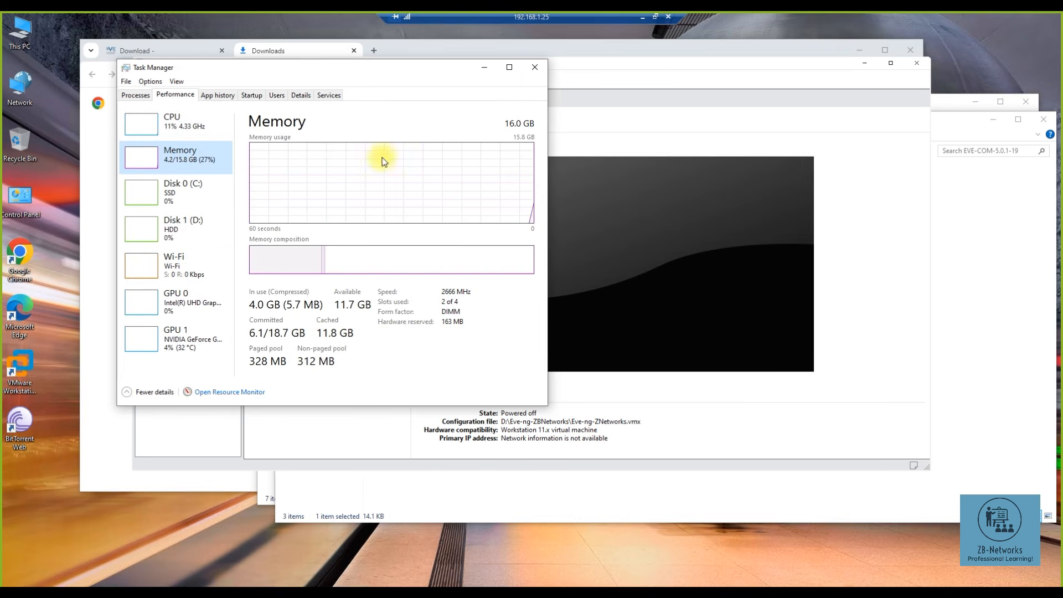
click(535, 68)
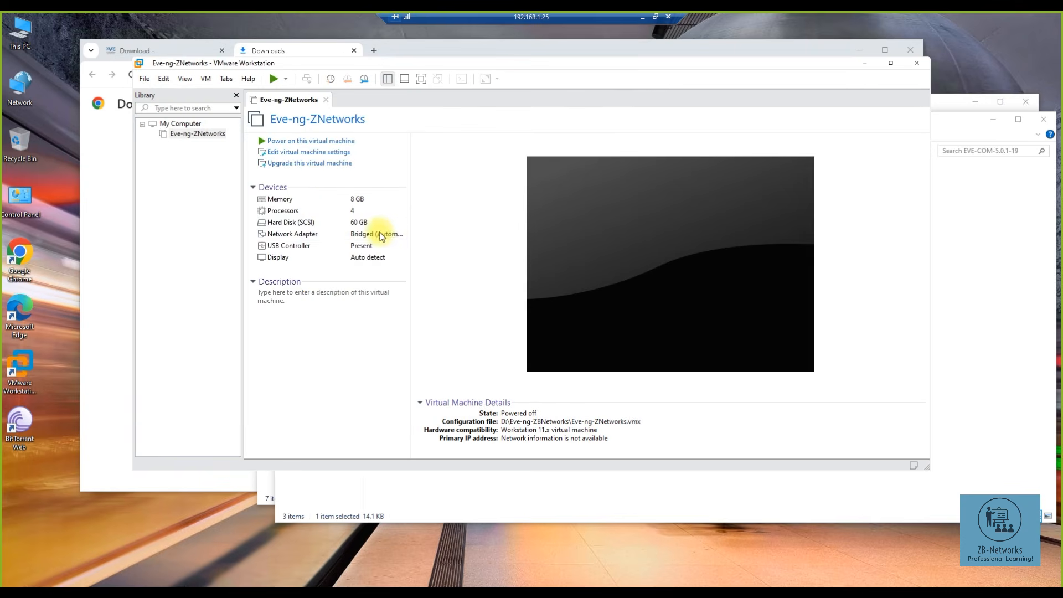
- Raise the VM's memory to 16 GB (16384 MB)
double_click(310, 201)
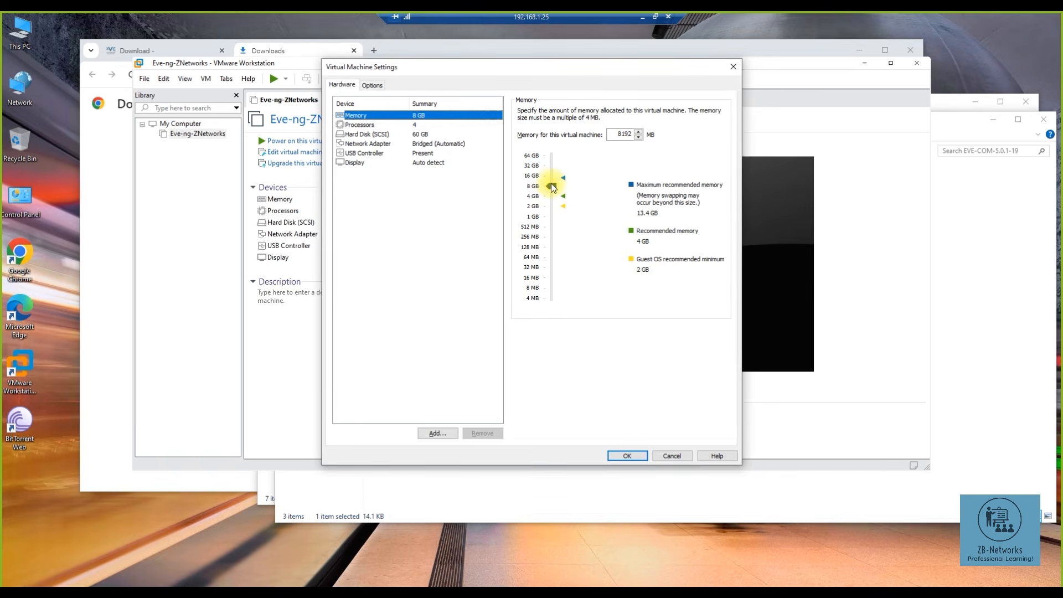
drag(551, 186, 551, 177)
click(530, 176)
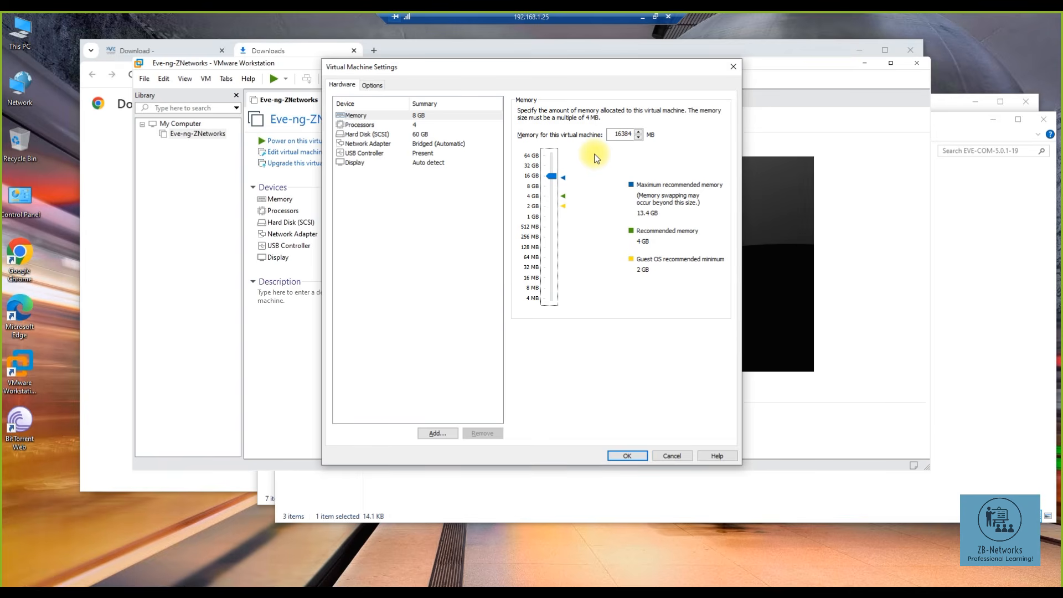
- Set 3 cores per processor, giving 4 processors × 3 cores = 12 cores
click(409, 125)
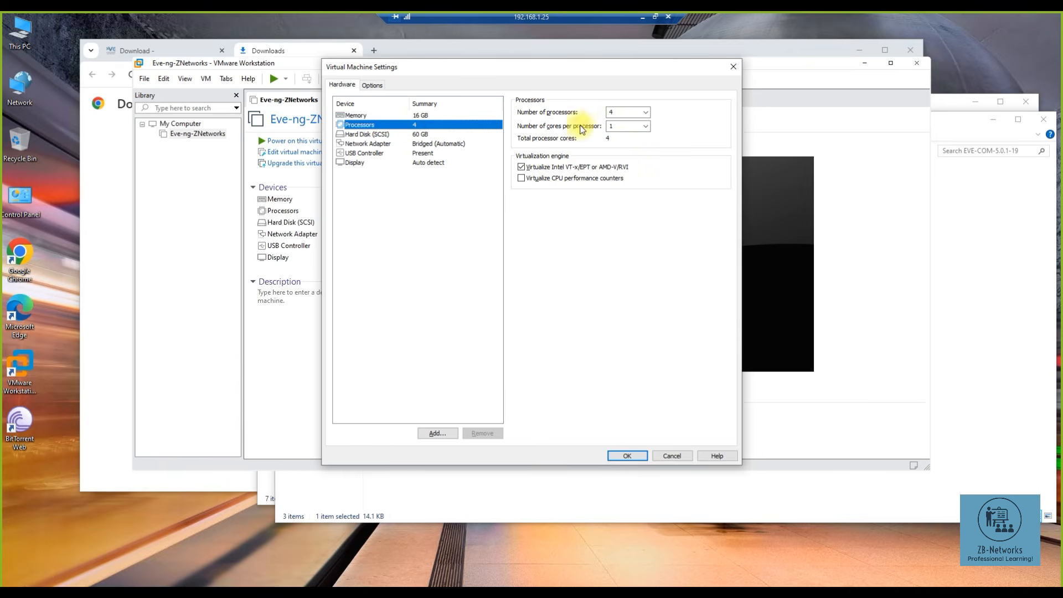
click(646, 126)
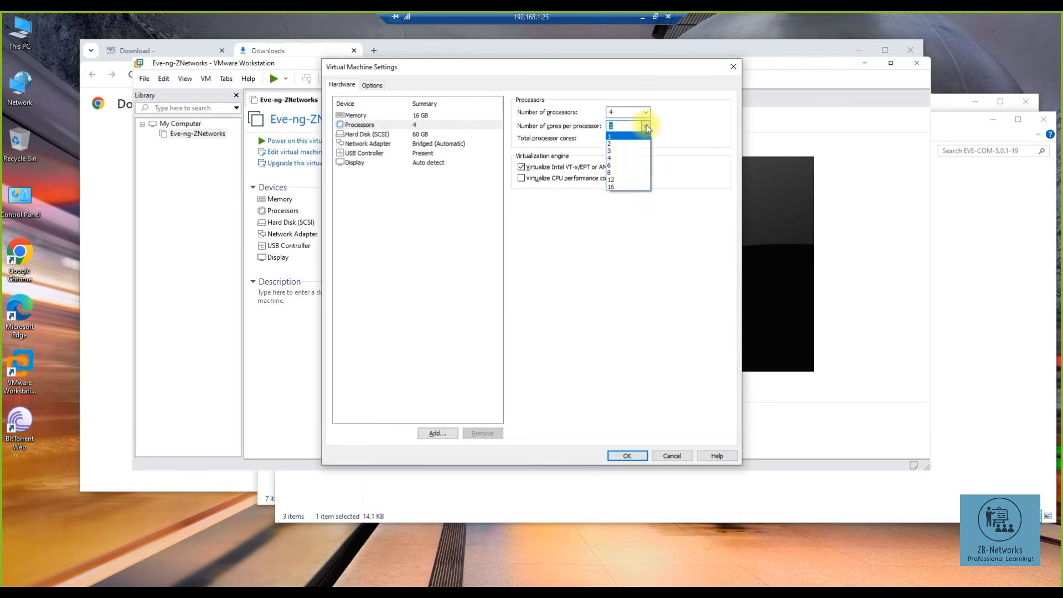
click(622, 151)
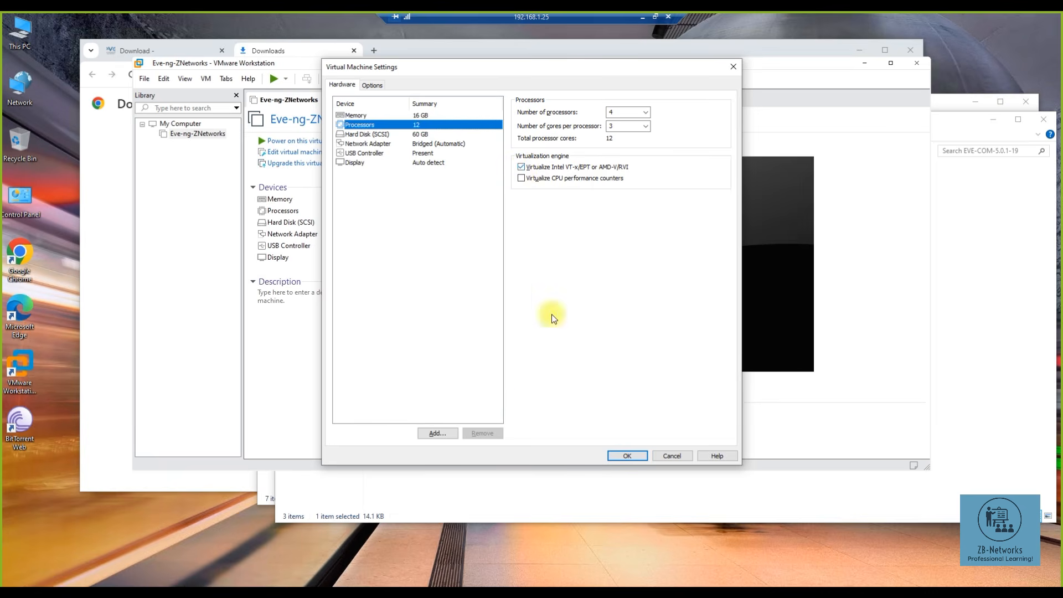
right_click(518, 593)
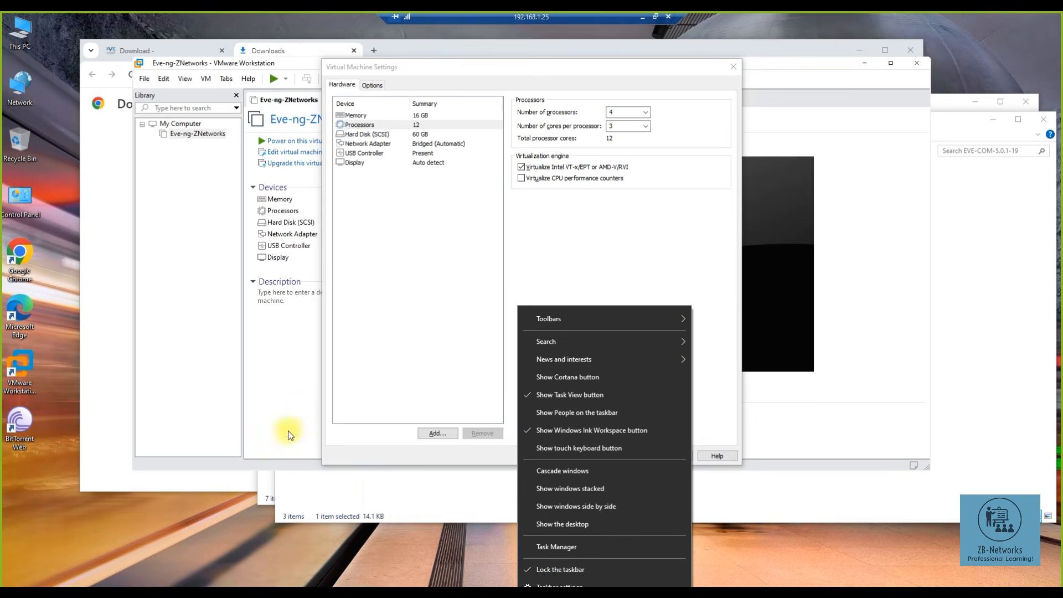
- Check Task Manager's CPU details for the i7-8700K's virtualization status, then close Task Manager
click(562, 539)
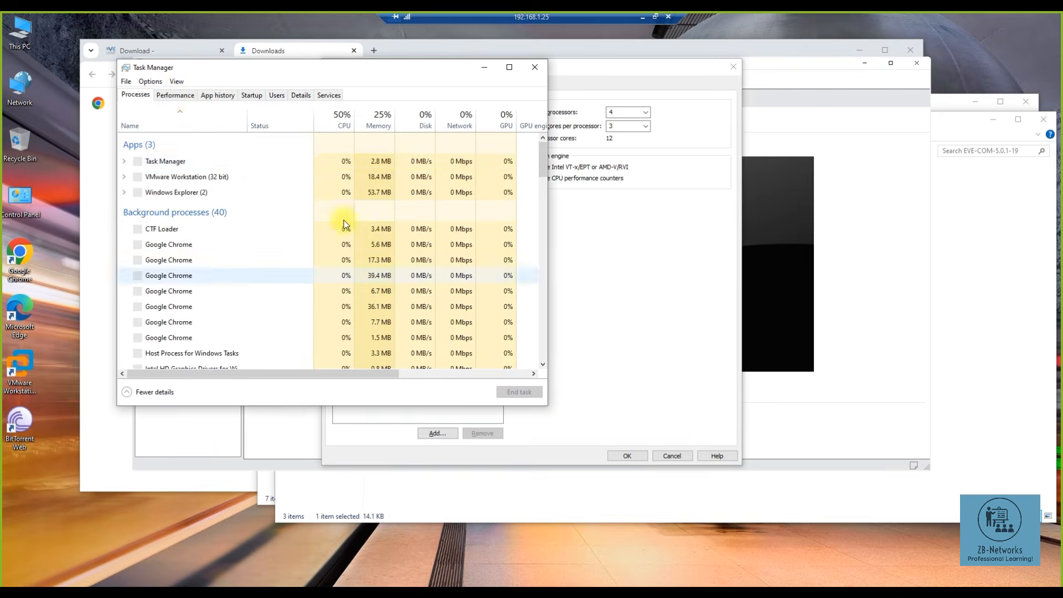
click(172, 97)
click(173, 121)
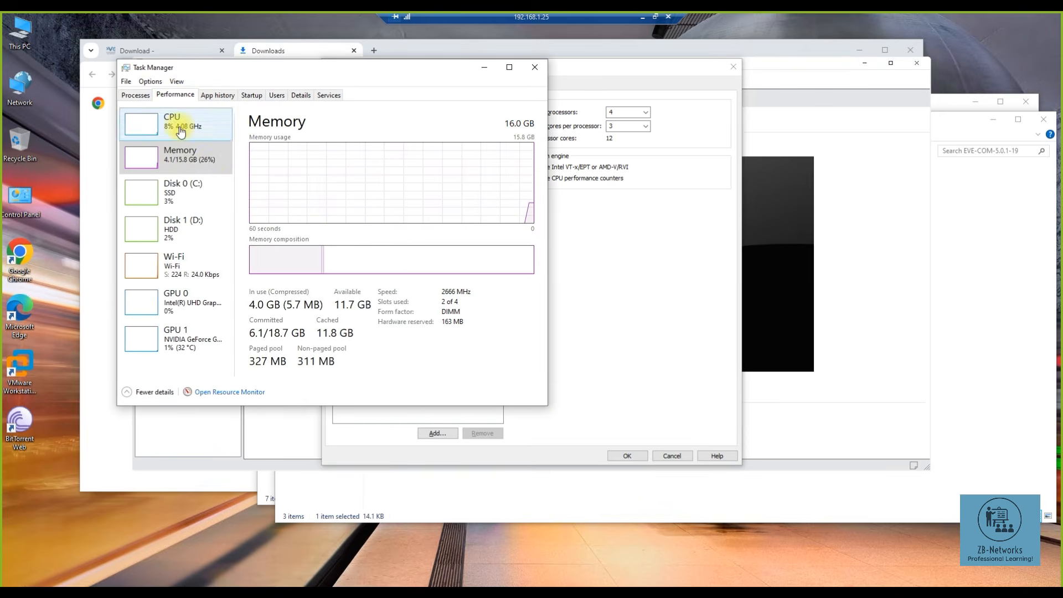
click(383, 333)
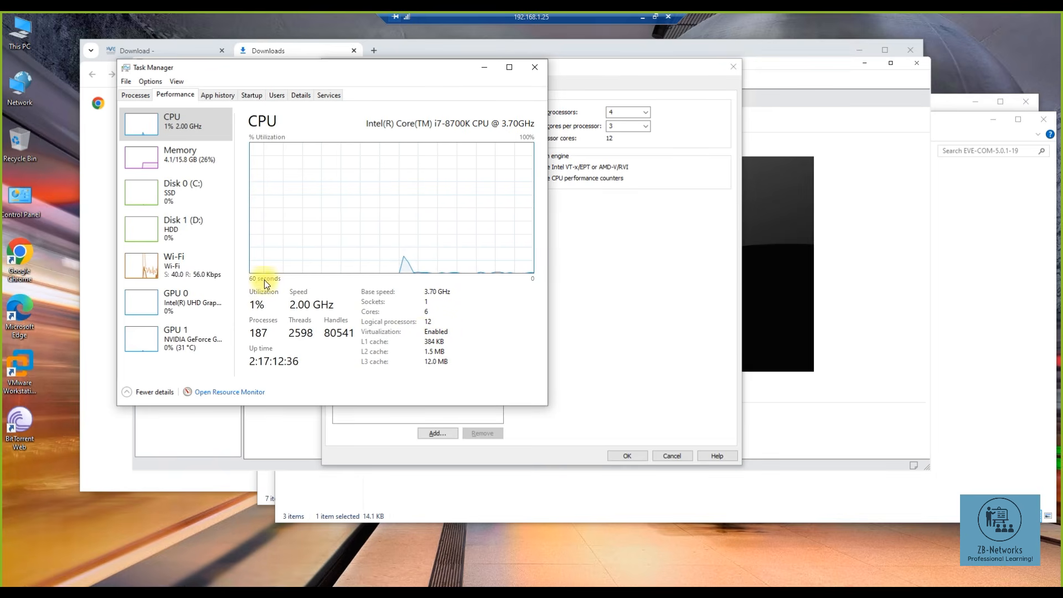
click(532, 67)
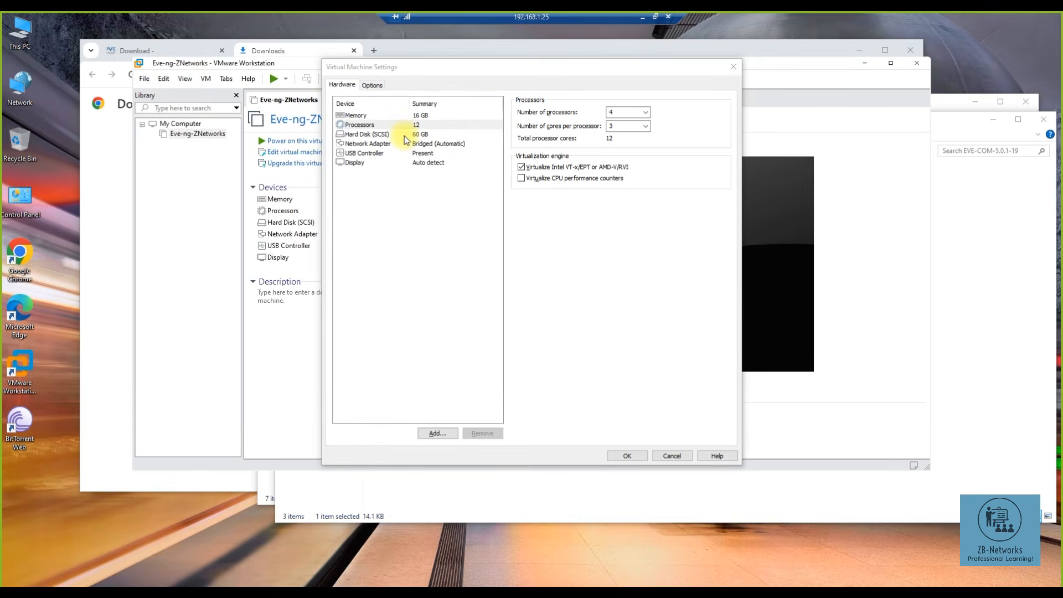
- Review the hard disk and bridged adapter, then add a second network adapter
click(431, 134)
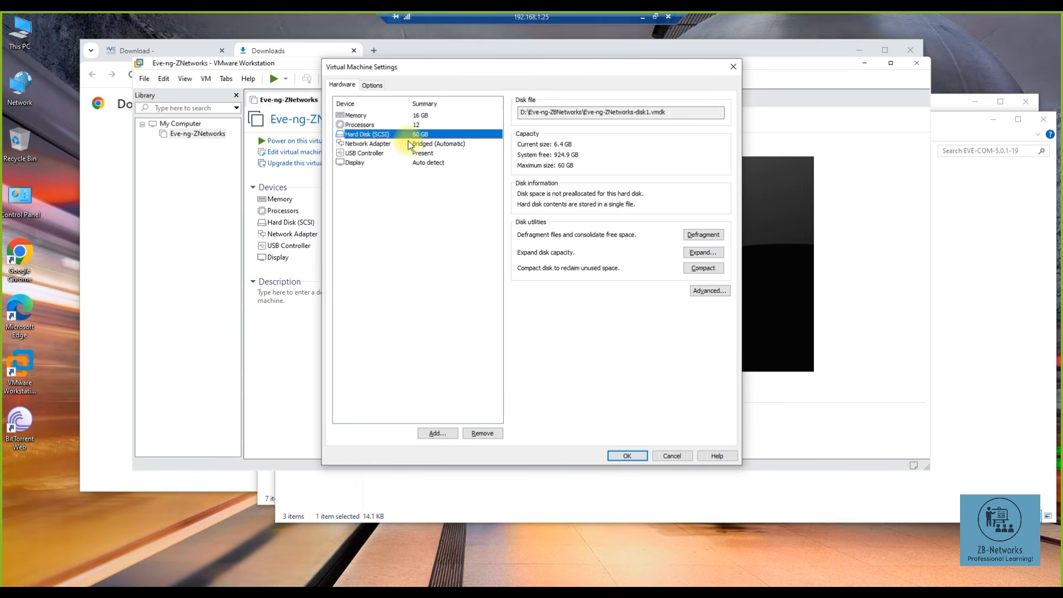
click(379, 143)
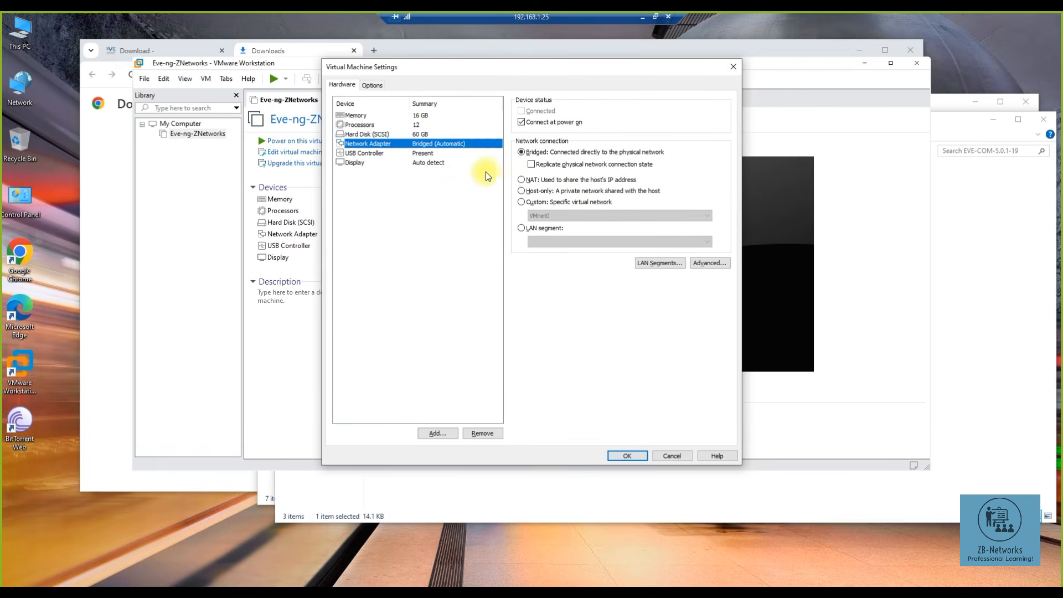
click(437, 433)
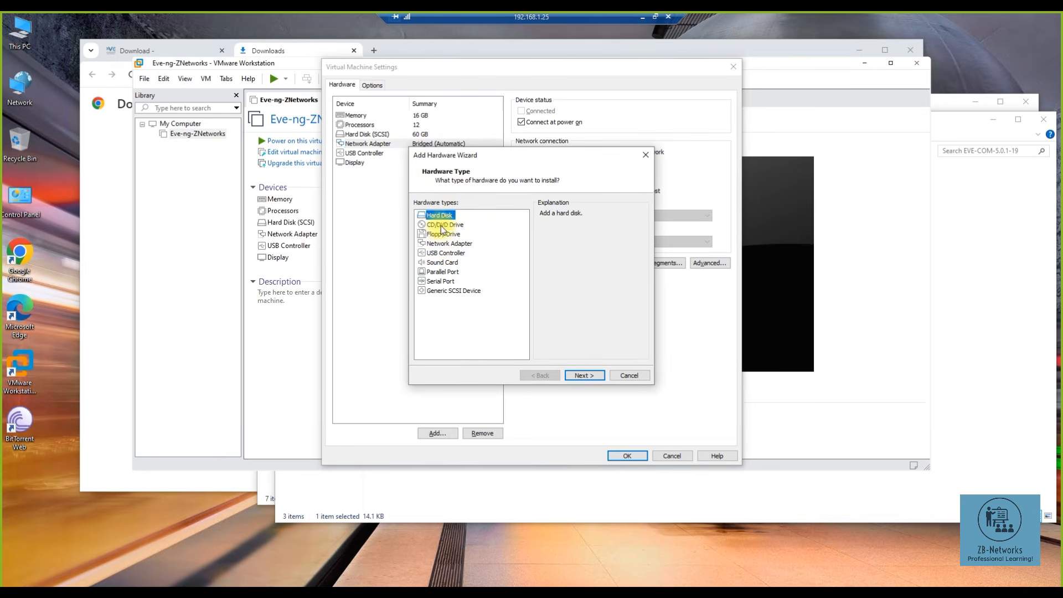
click(443, 244)
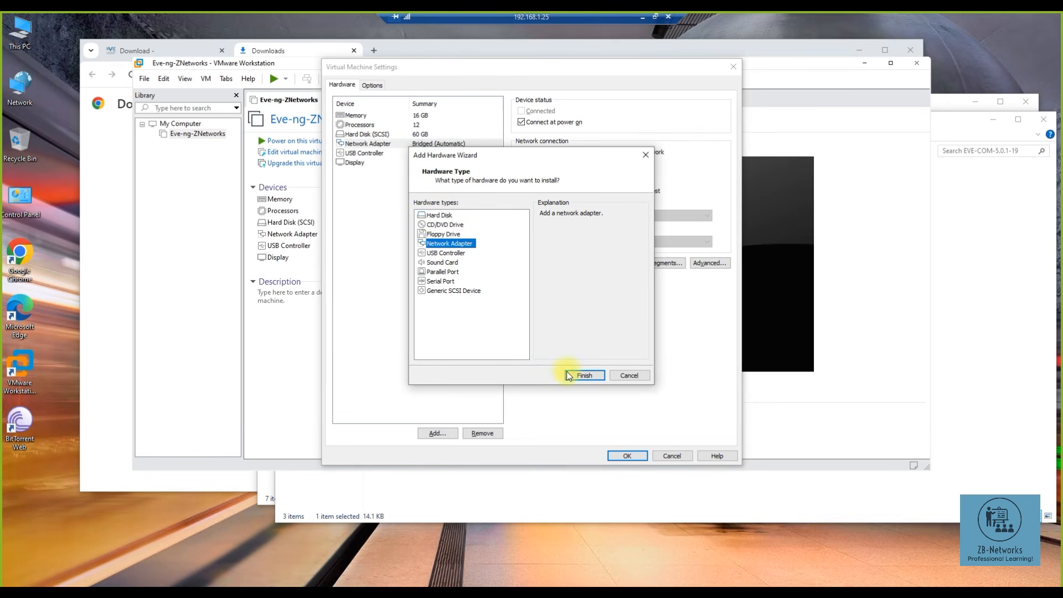
click(579, 374)
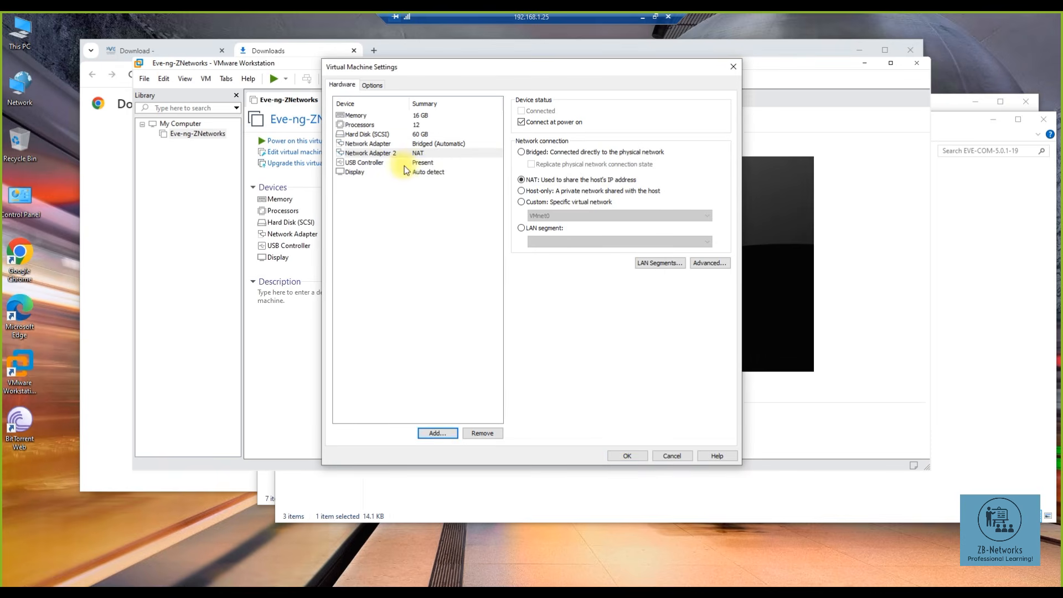
- Compare the new NAT adapter with the bridged one, check host Wi-Fi, and save the settings
click(402, 154)
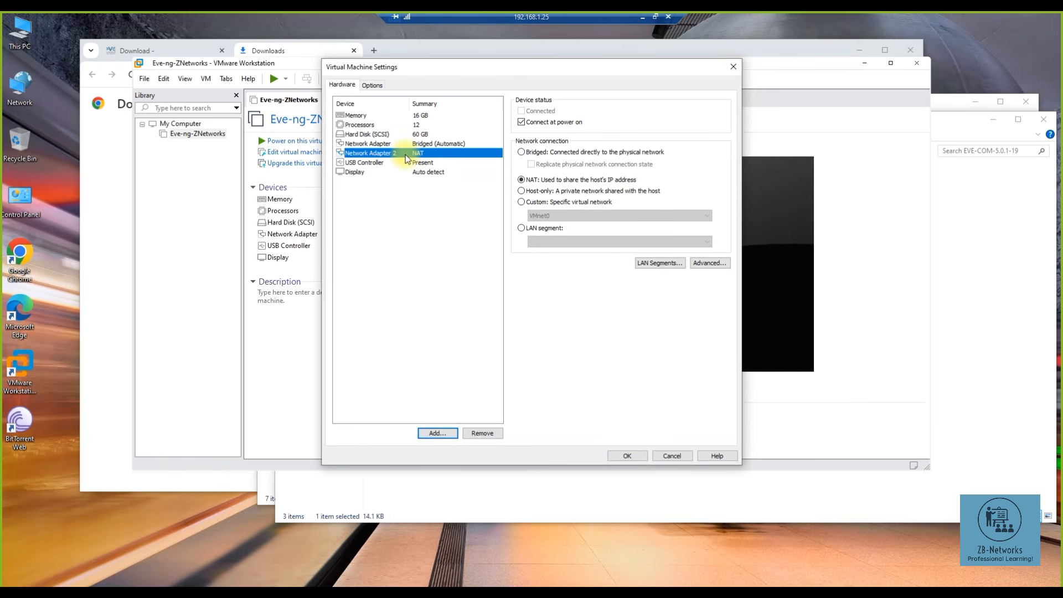
click(402, 144)
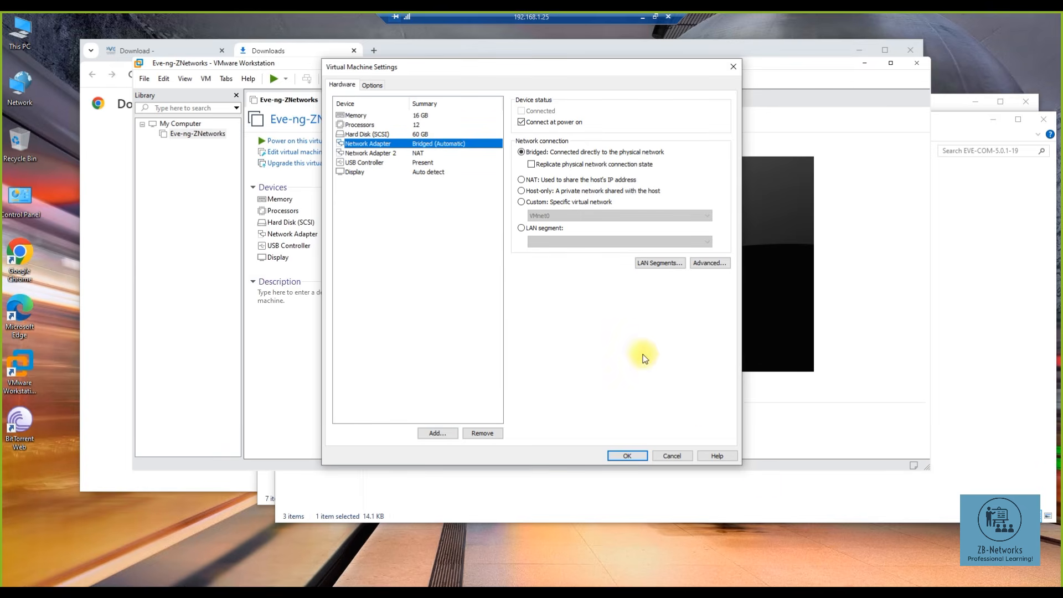
click(936, 594)
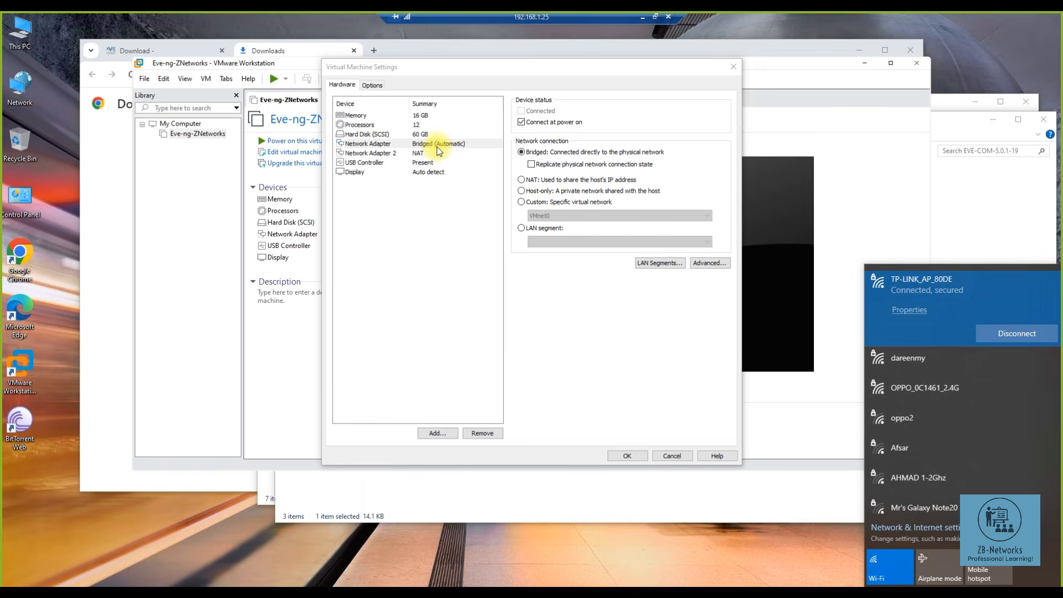
click(627, 455)
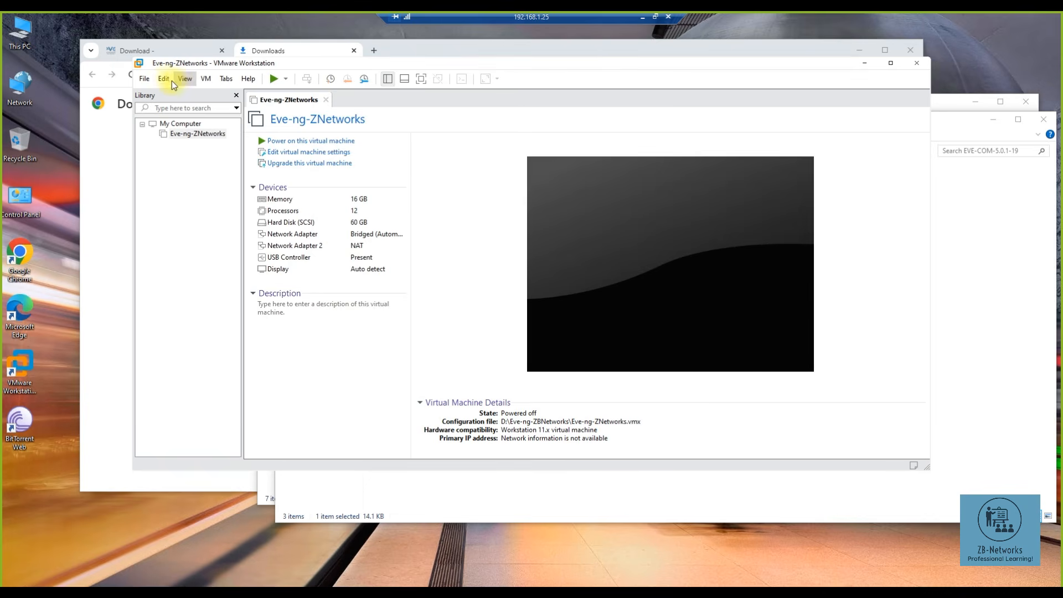
click(165, 79)
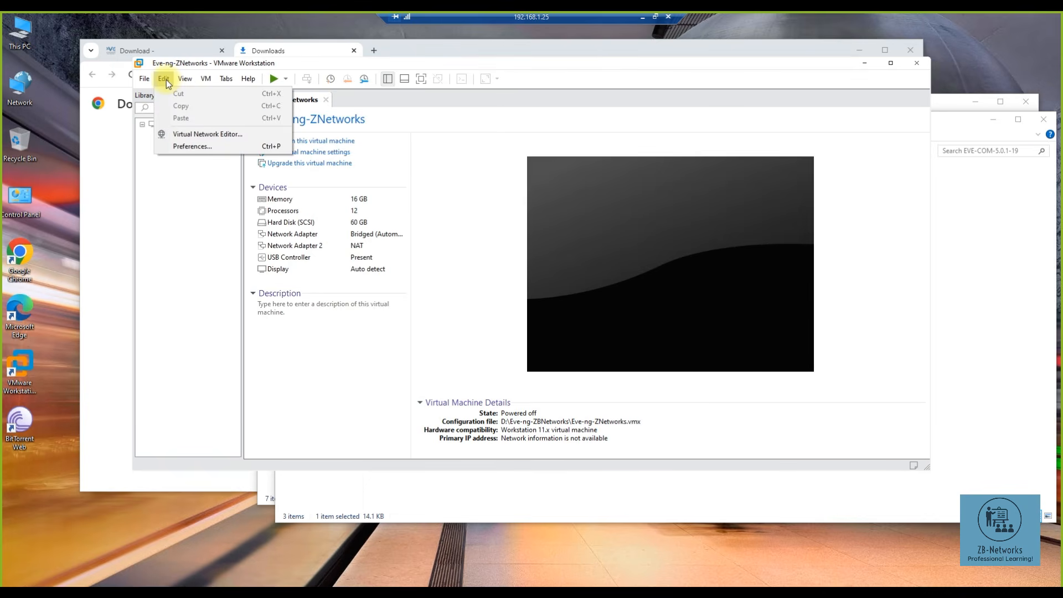
click(197, 135)
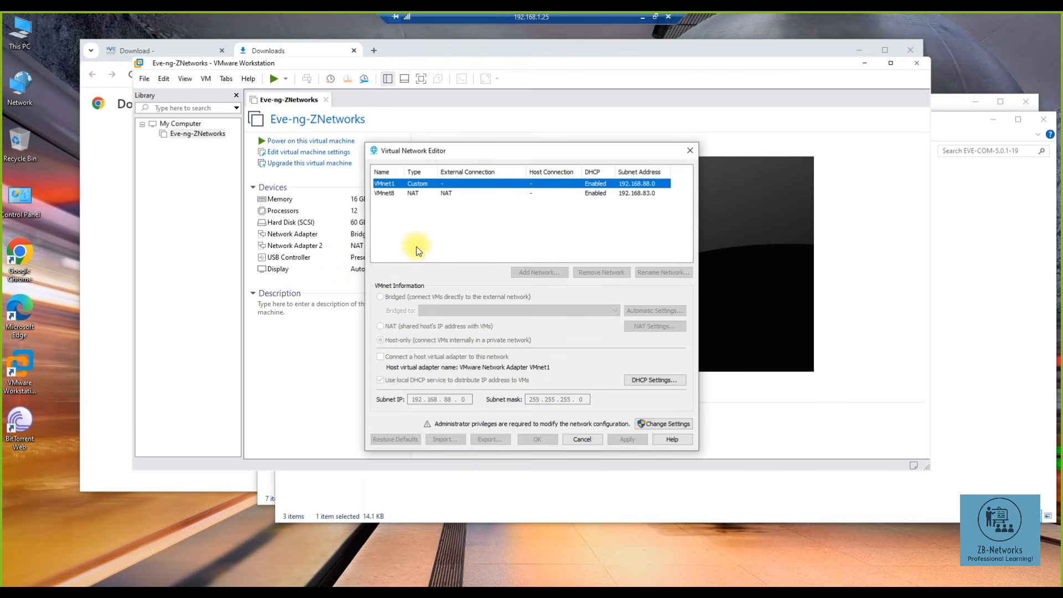
click(404, 194)
click(394, 185)
click(391, 194)
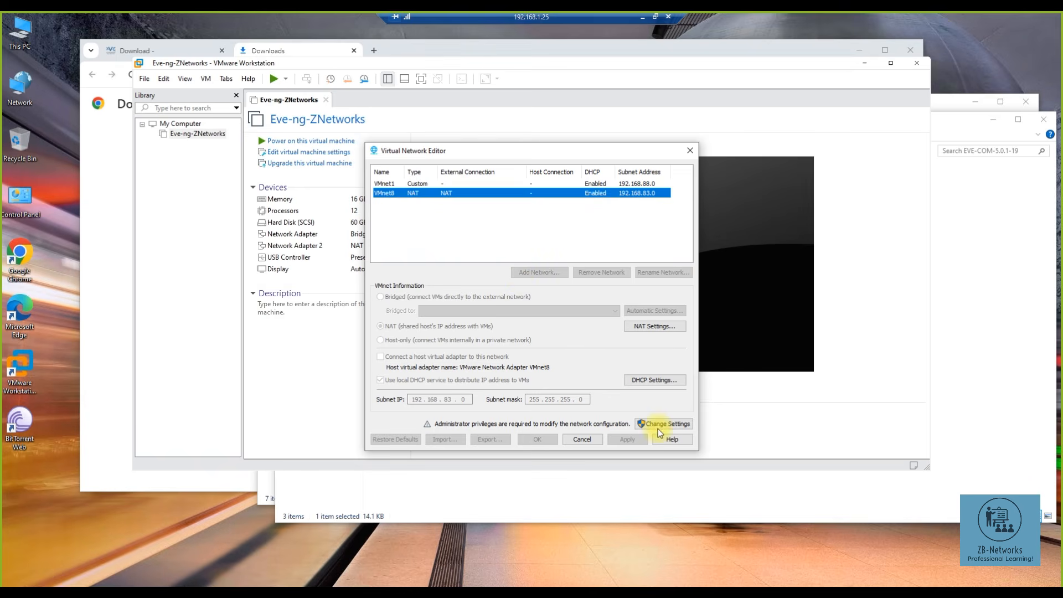
click(386, 183)
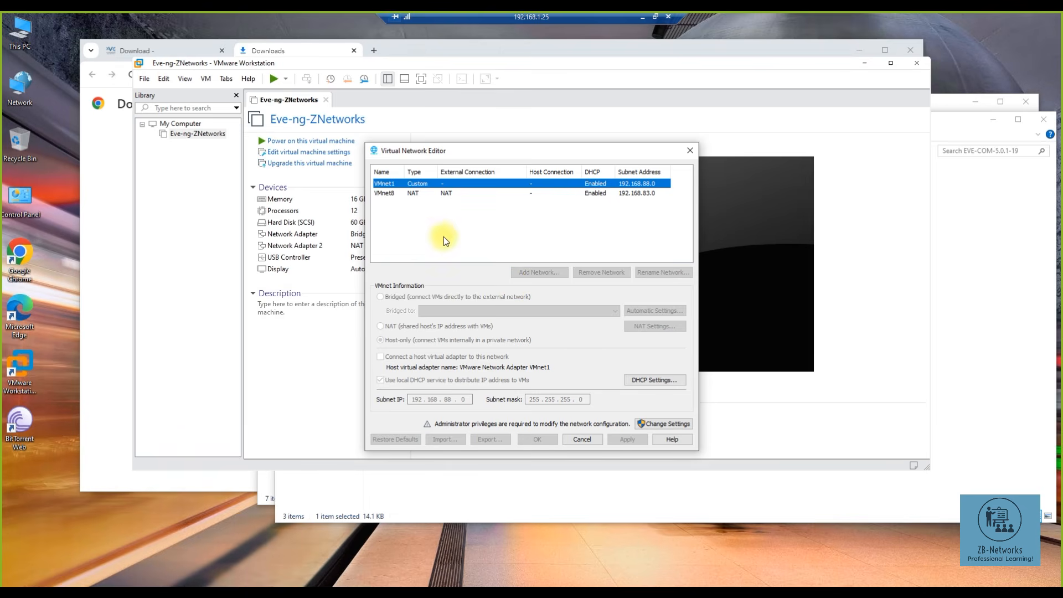
click(655, 424)
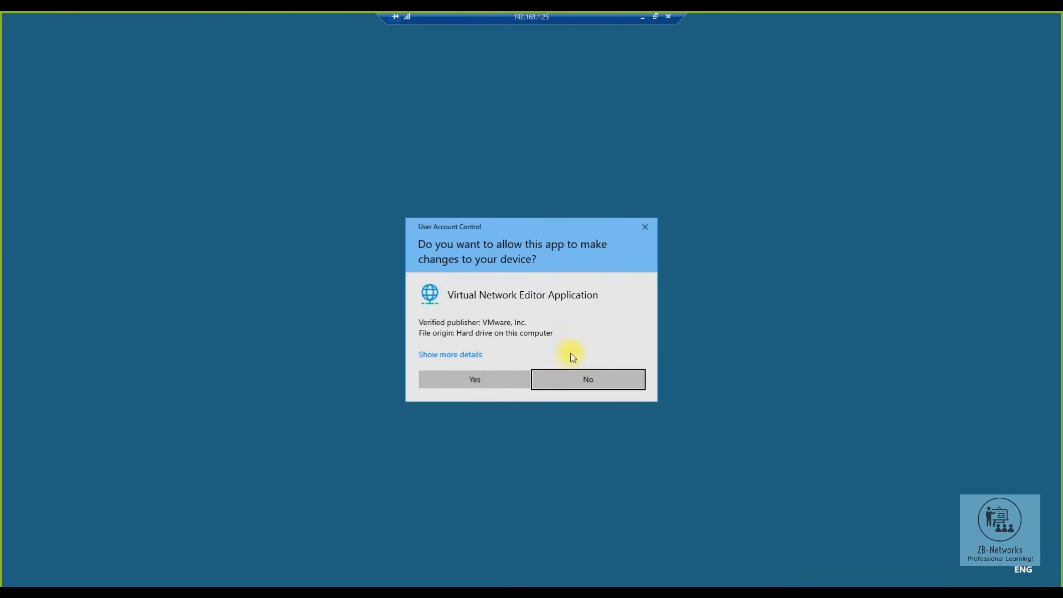
click(493, 380)
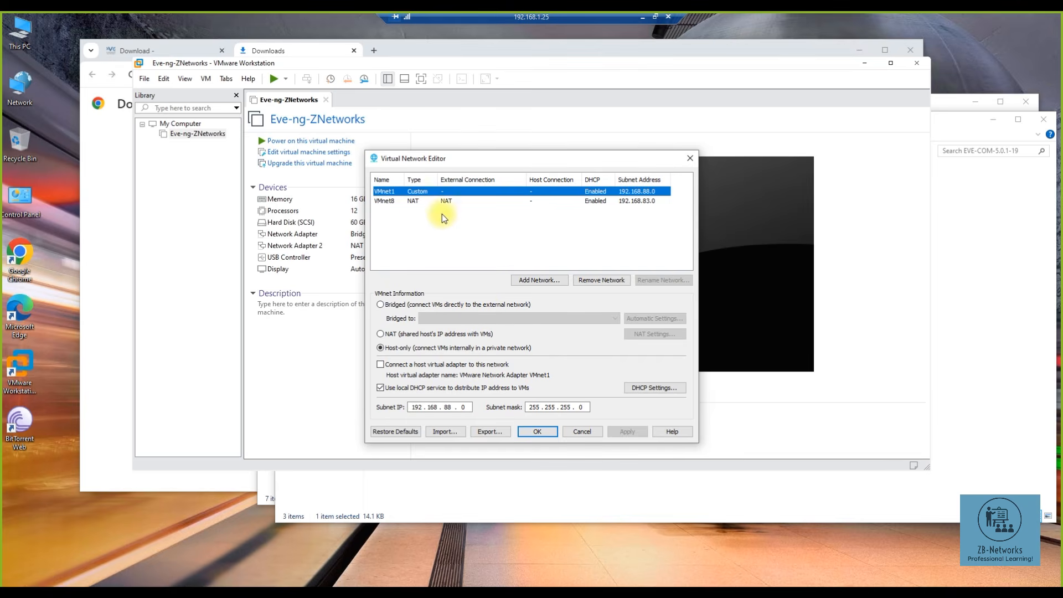
click(415, 202)
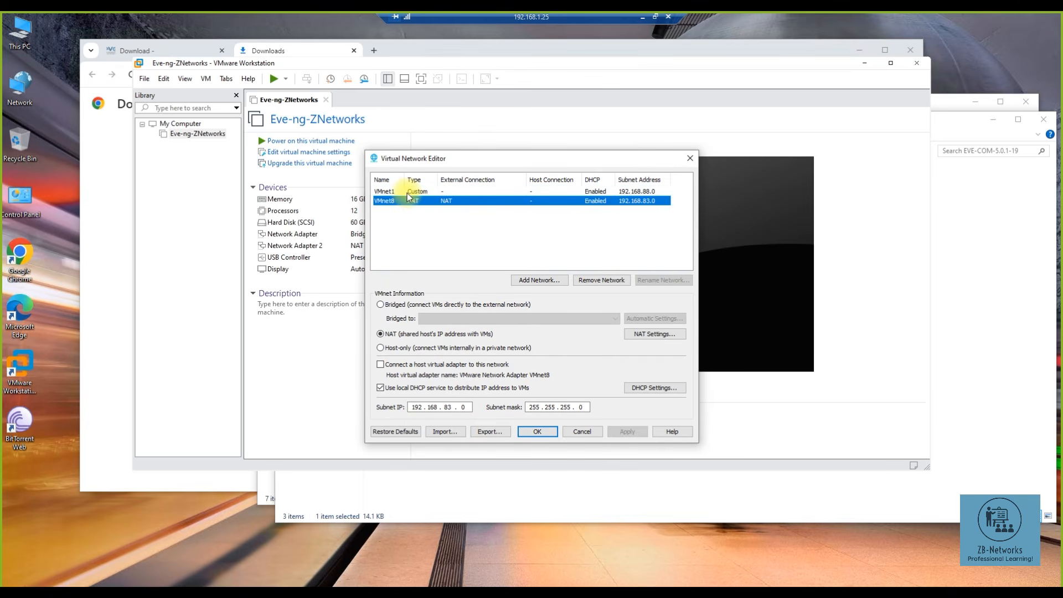
click(407, 192)
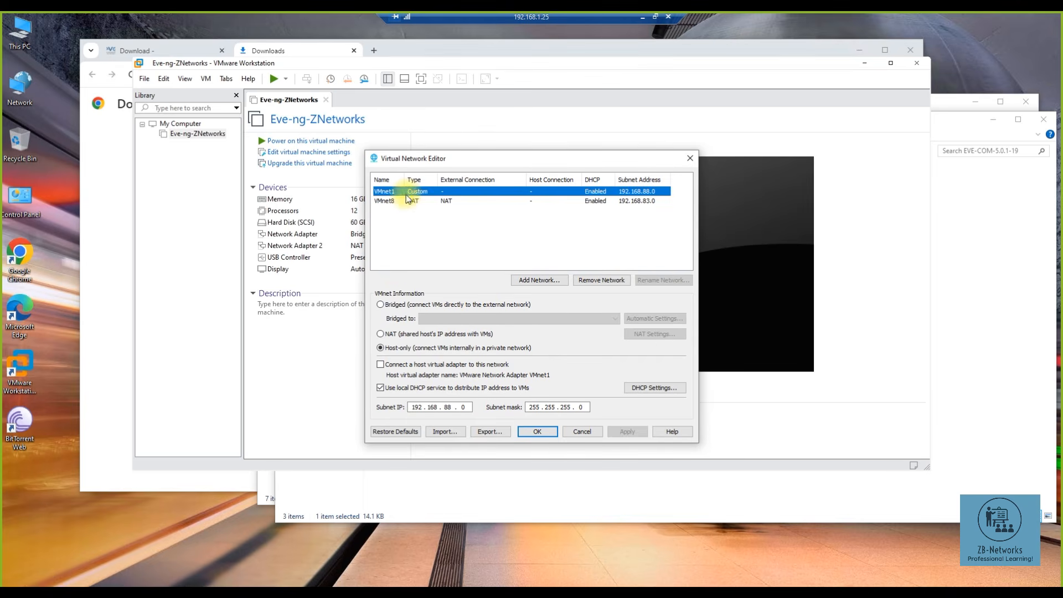
click(395, 308)
click(619, 343)
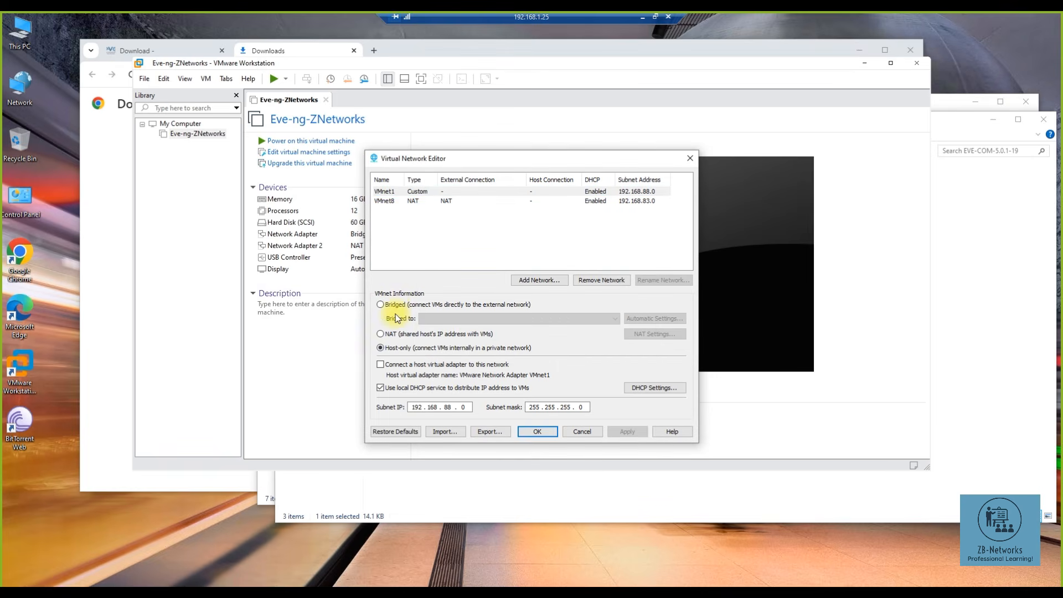
click(395, 305)
click(619, 344)
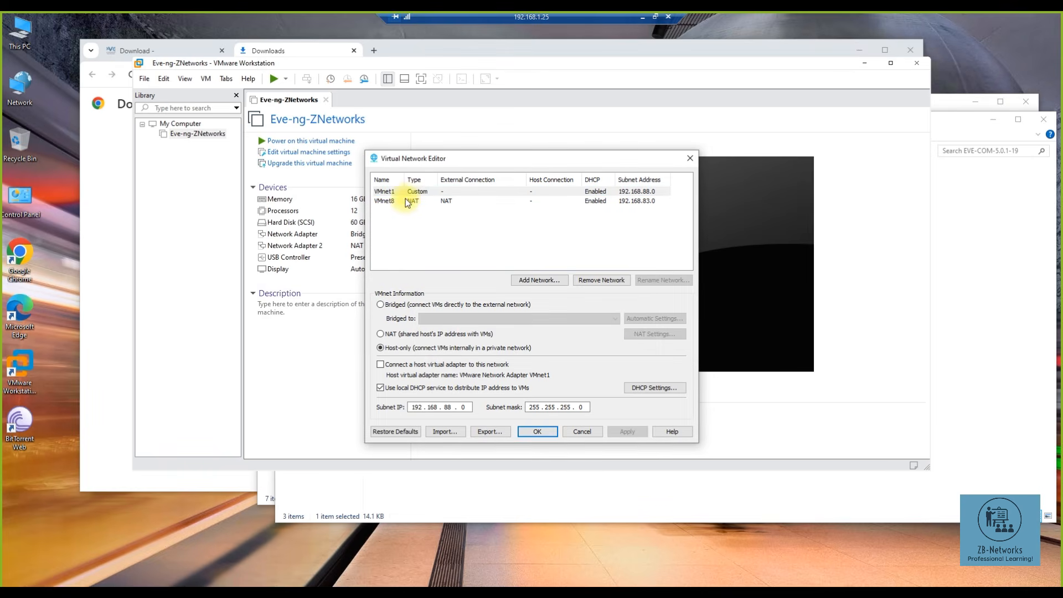
click(406, 203)
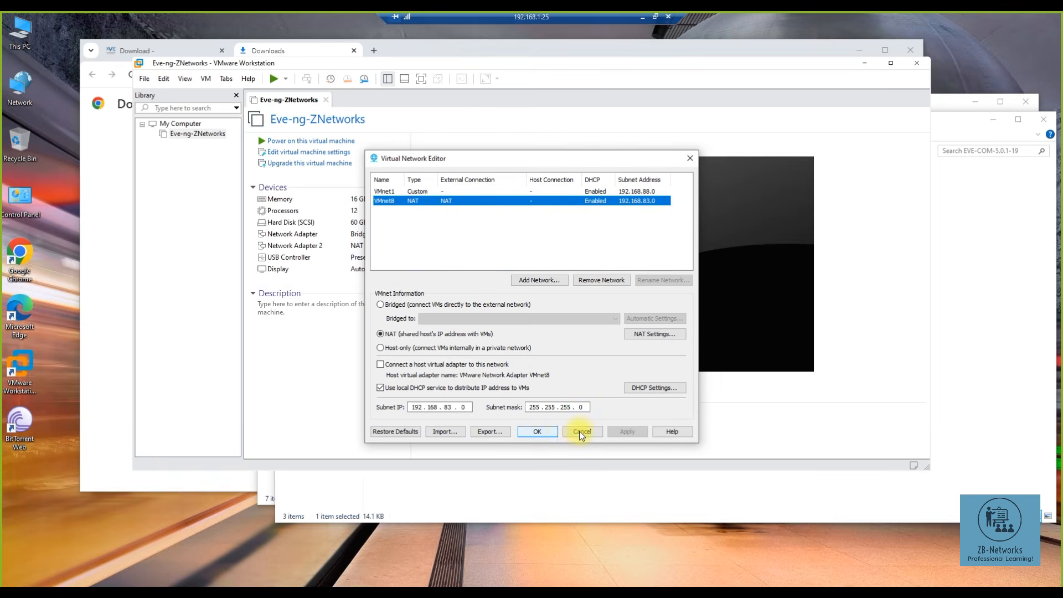
click(464, 408)
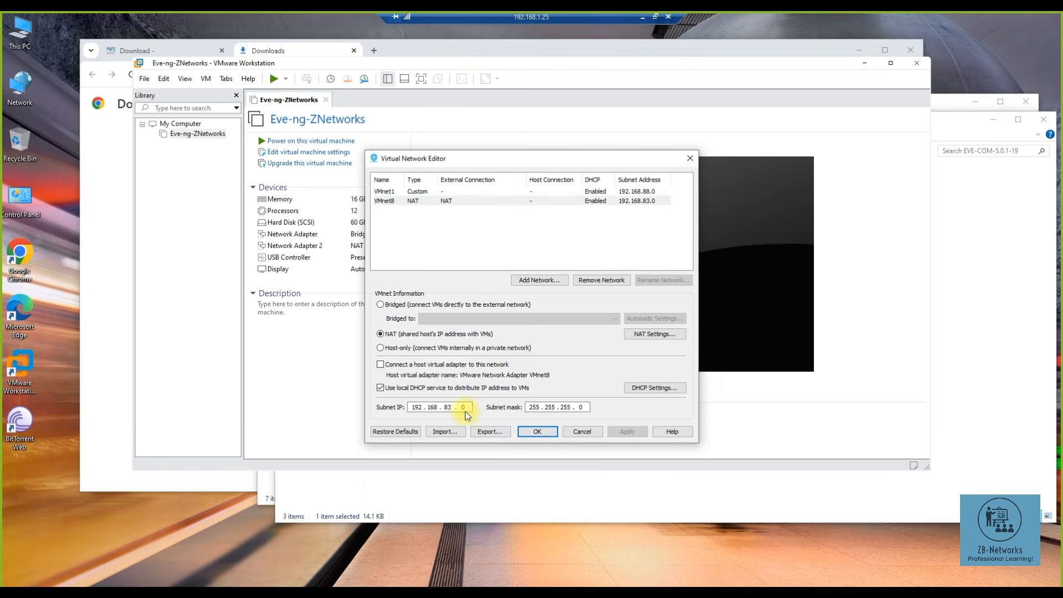
double_click(347, 233)
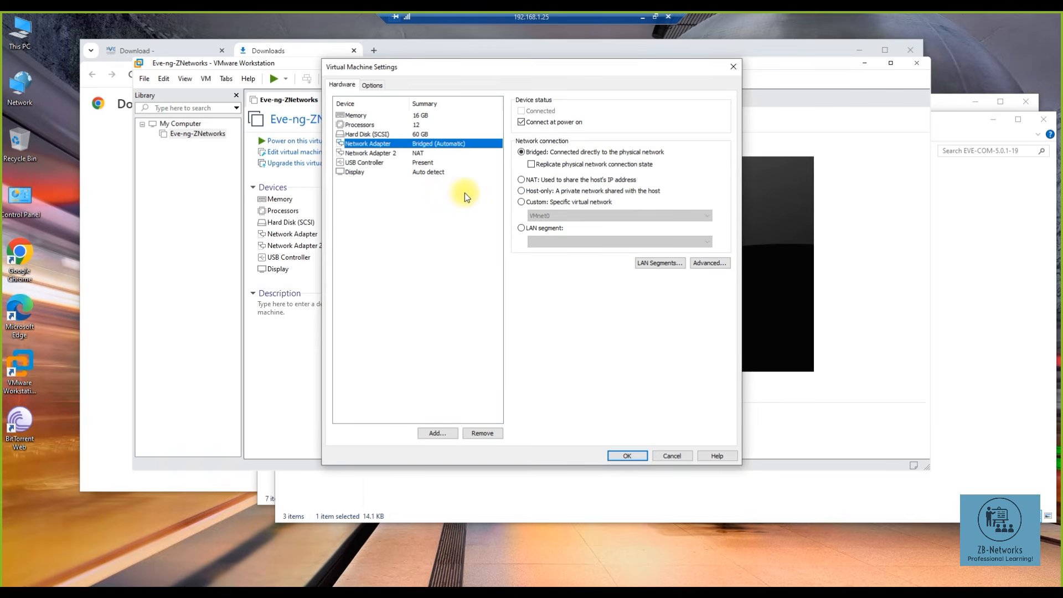
click(526, 204)
click(551, 216)
click(552, 227)
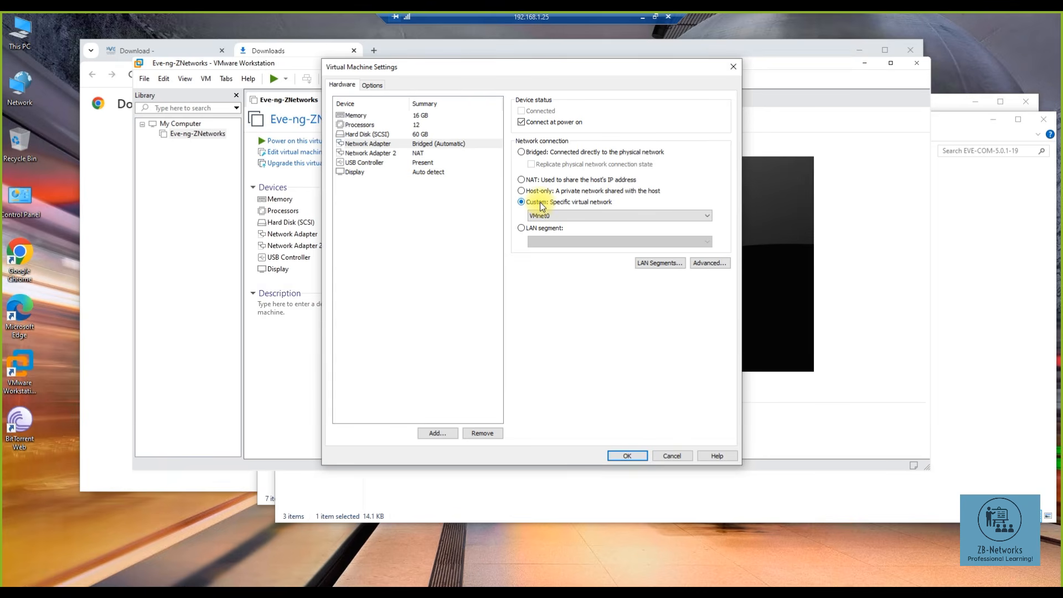
click(545, 216)
click(548, 223)
click(523, 152)
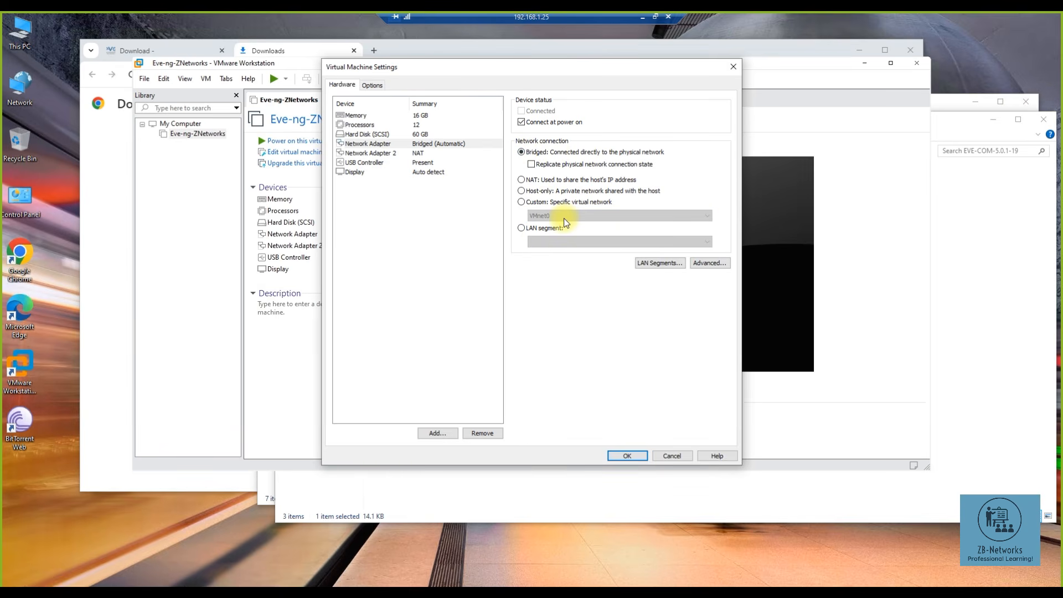
click(543, 202)
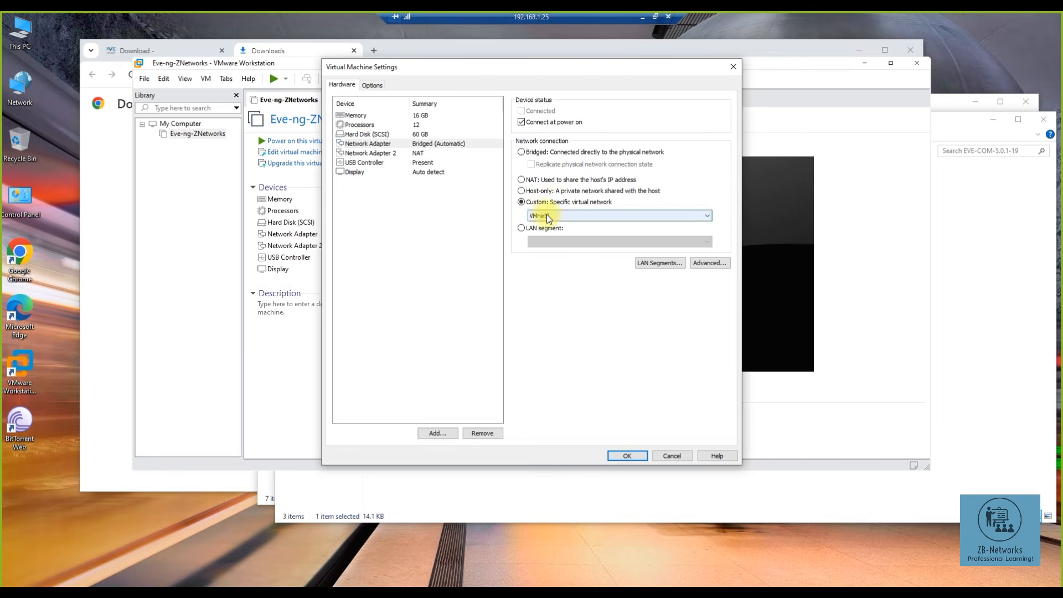
click(523, 151)
click(627, 455)
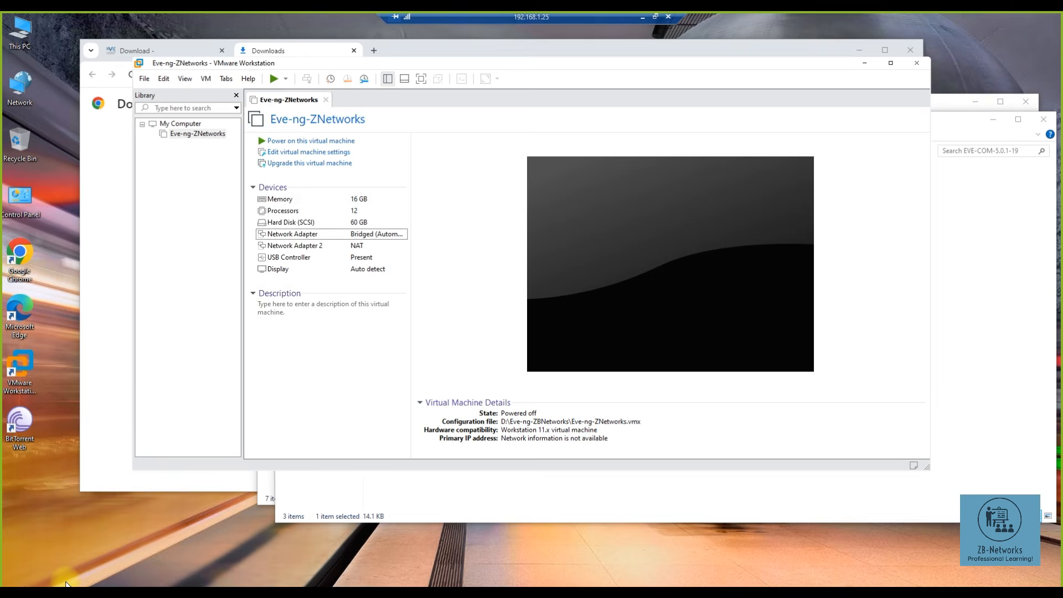
- Open Network Connections via ncpa.cpl and the Wi-Fi connection's properties
key(super+r)
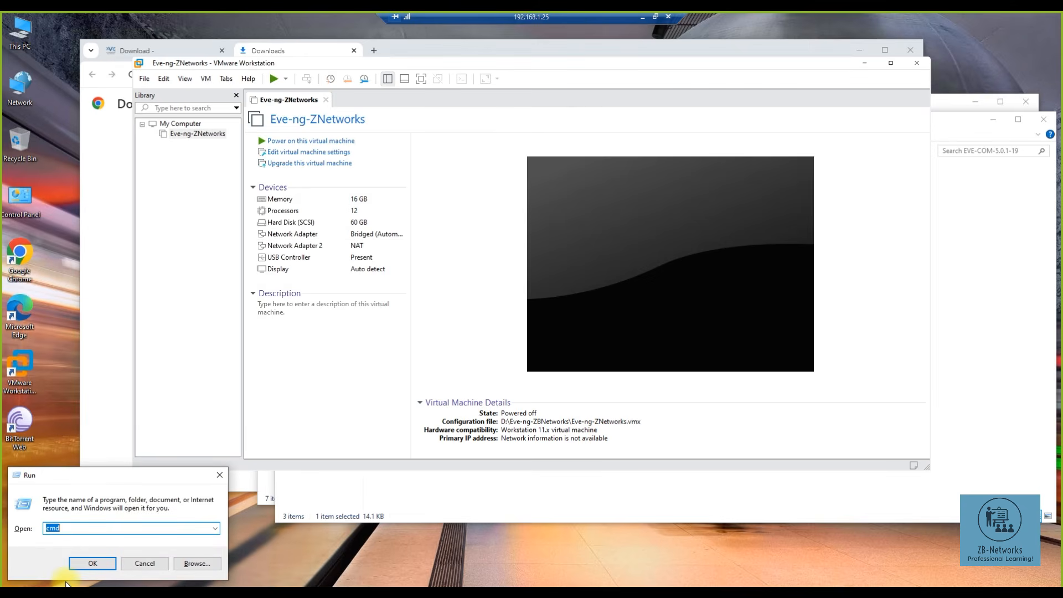
text(ncpa.cpl)
key(Return)
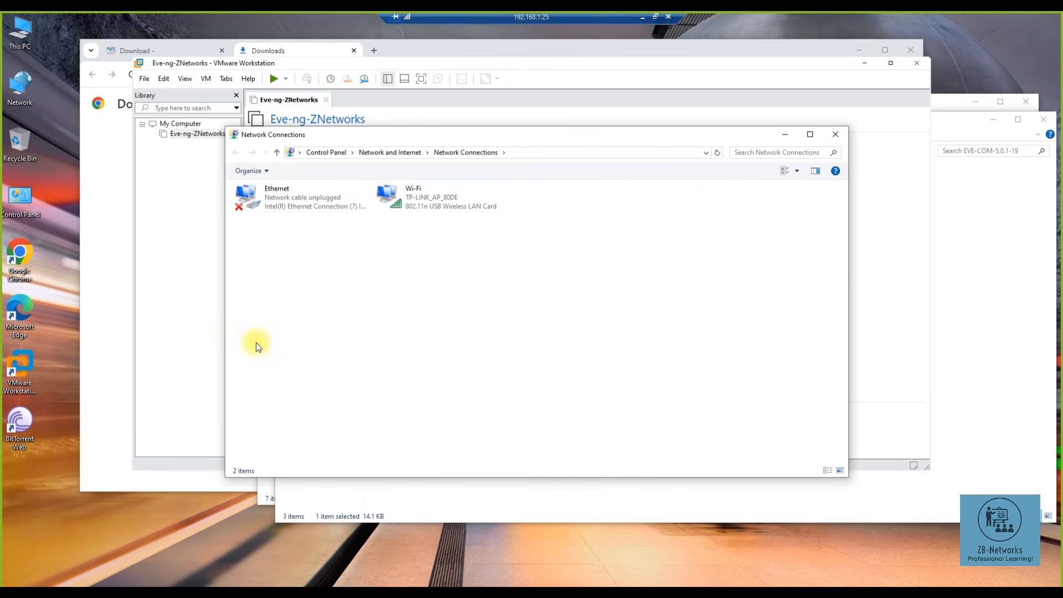
click(414, 202)
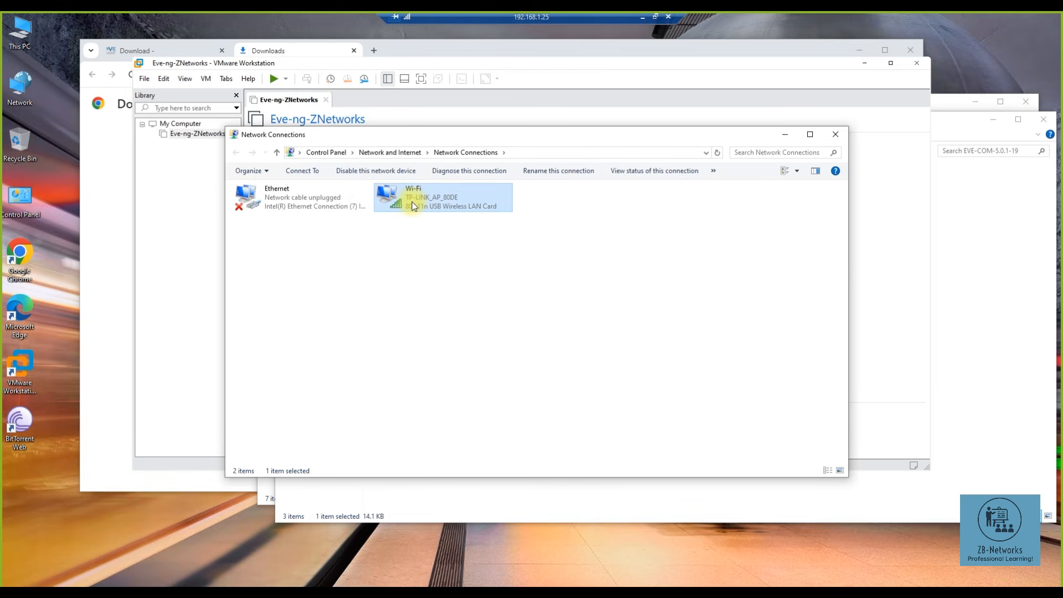
right_click(412, 203)
click(361, 318)
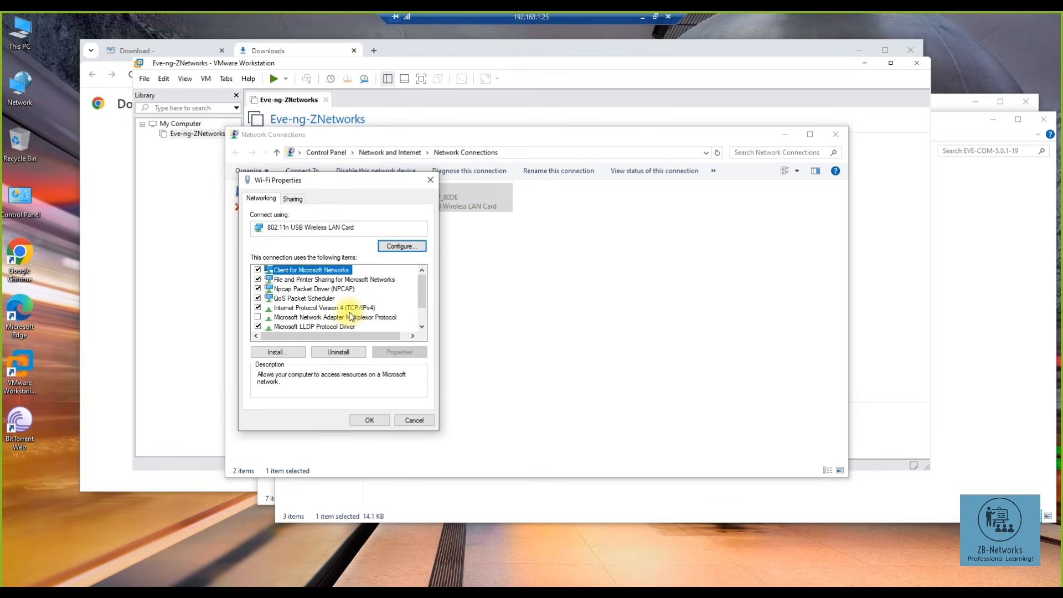
- View the Wi-Fi's static IPv4 address 192.168.1.25, cancel without changes, and close Network Connections
click(348, 307)
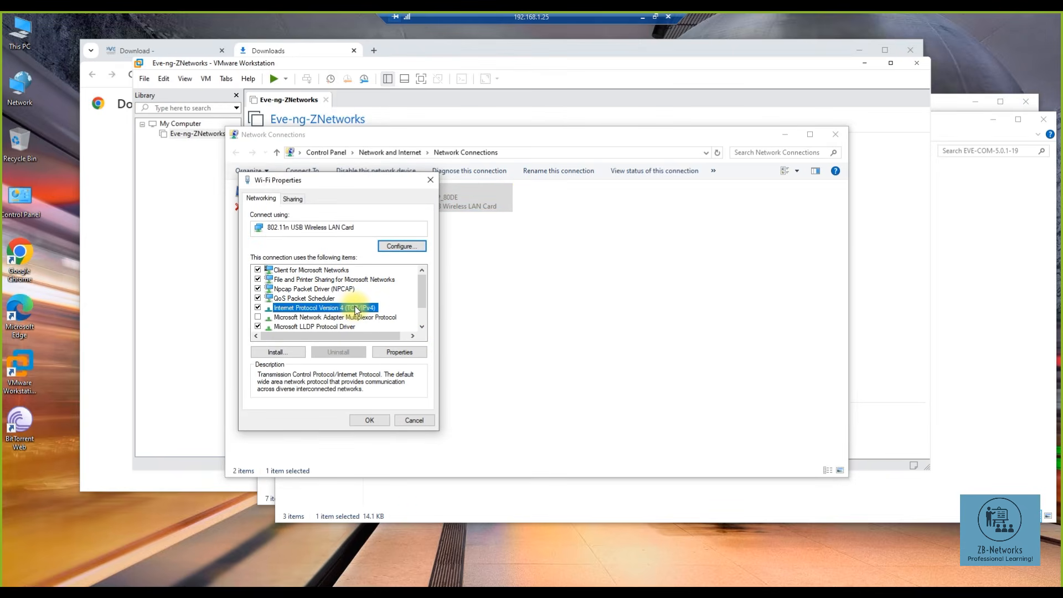
double_click(356, 308)
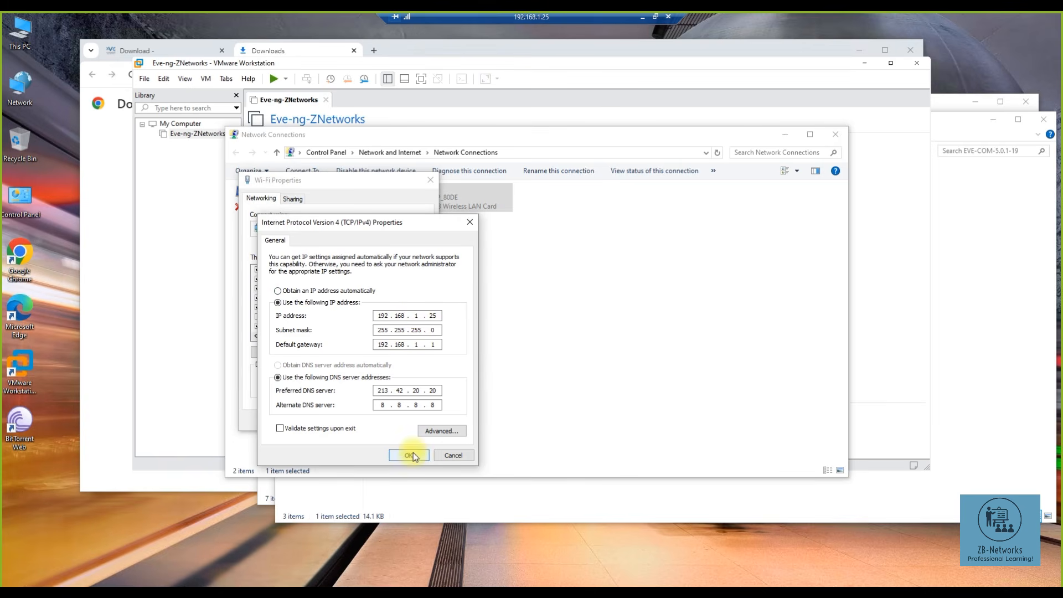
click(453, 456)
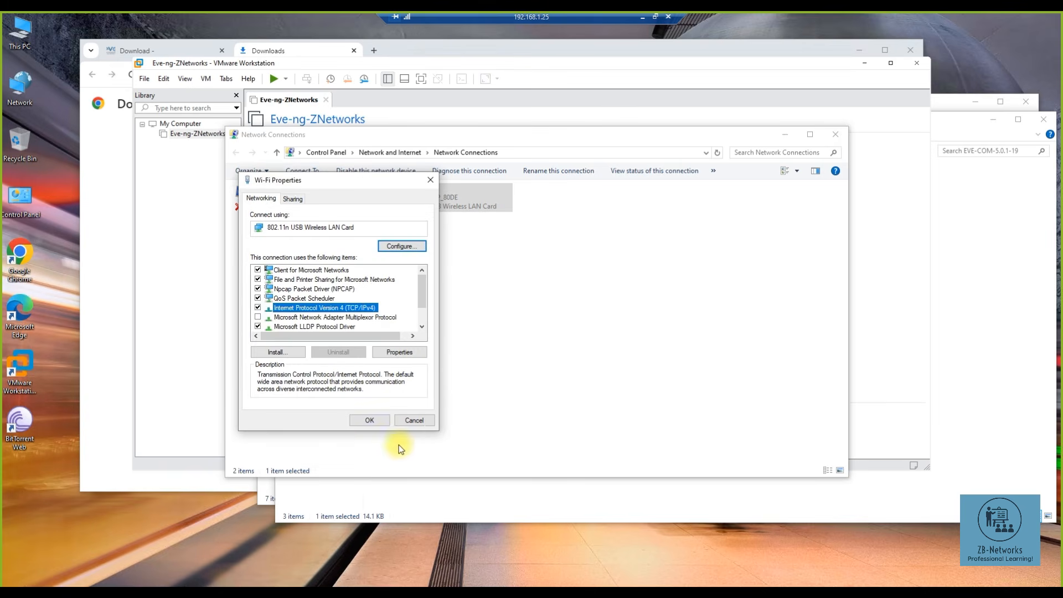
click(415, 421)
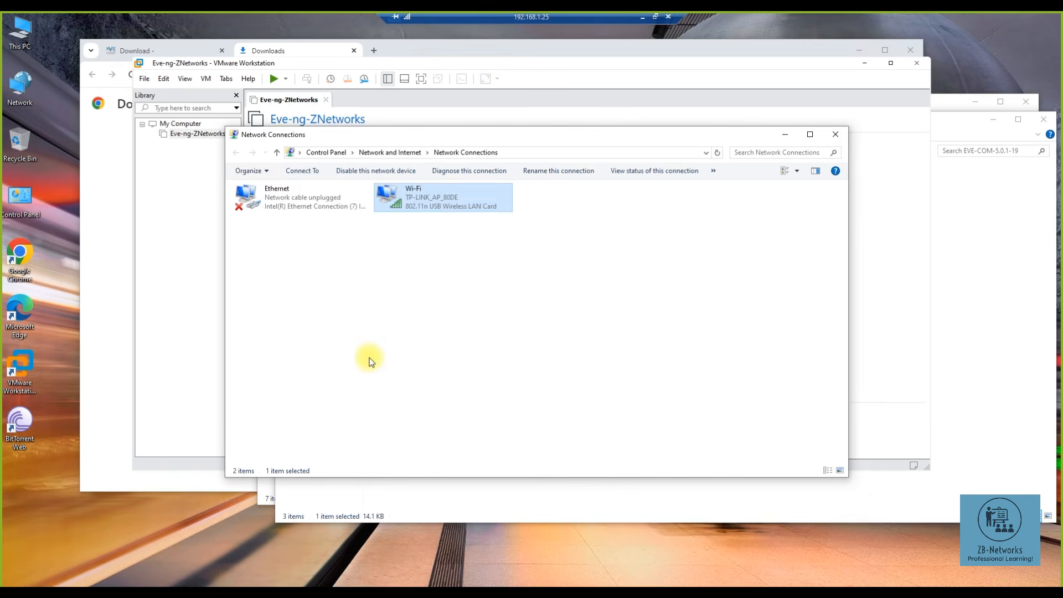
click(833, 134)
double_click(357, 237)
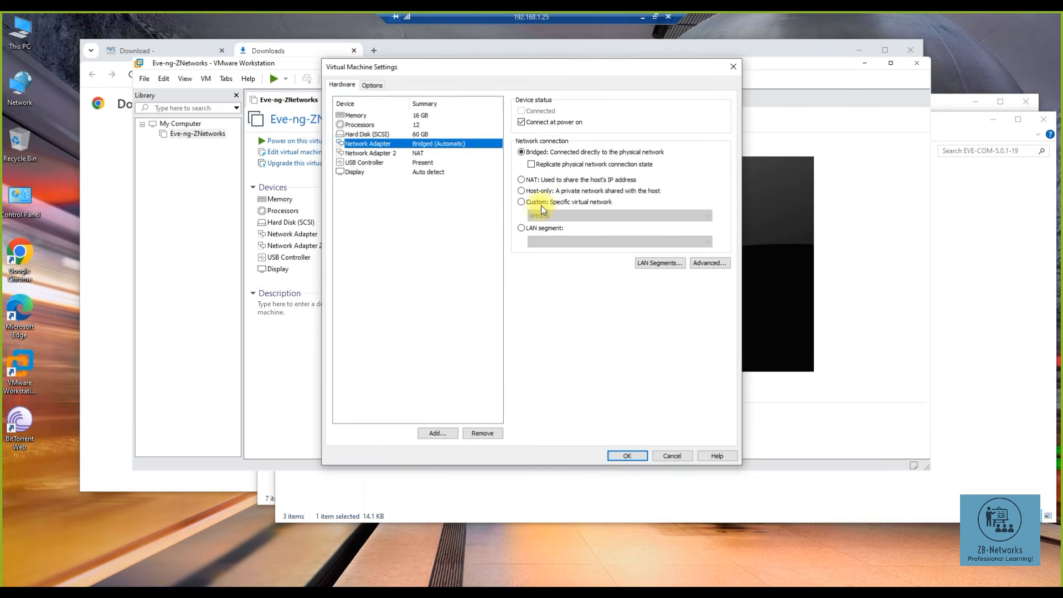
- Keep the first network adapter on Bridged and save the VM settings
click(540, 205)
click(542, 215)
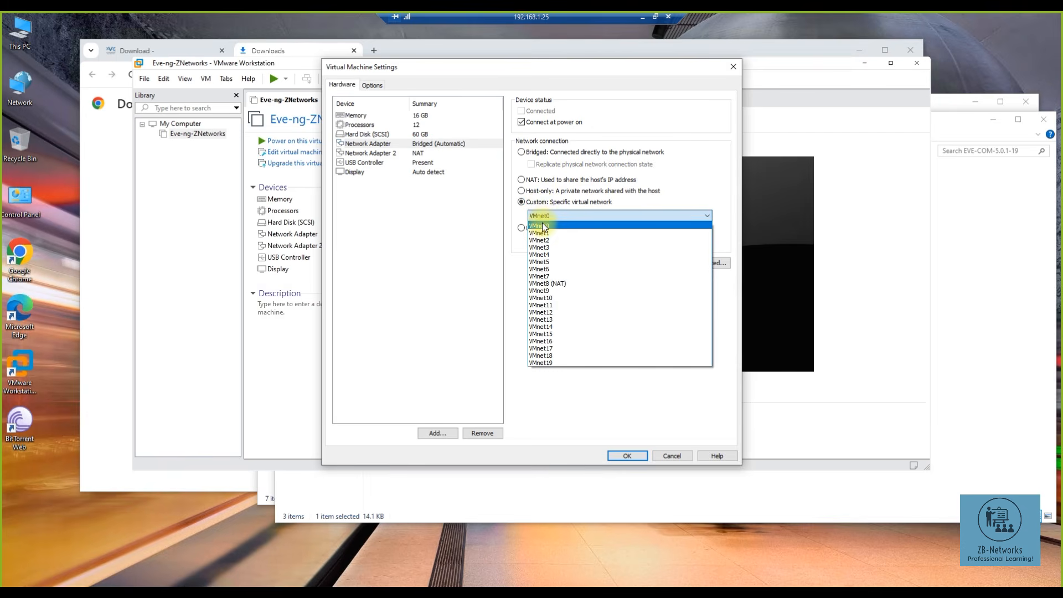
click(544, 227)
click(526, 151)
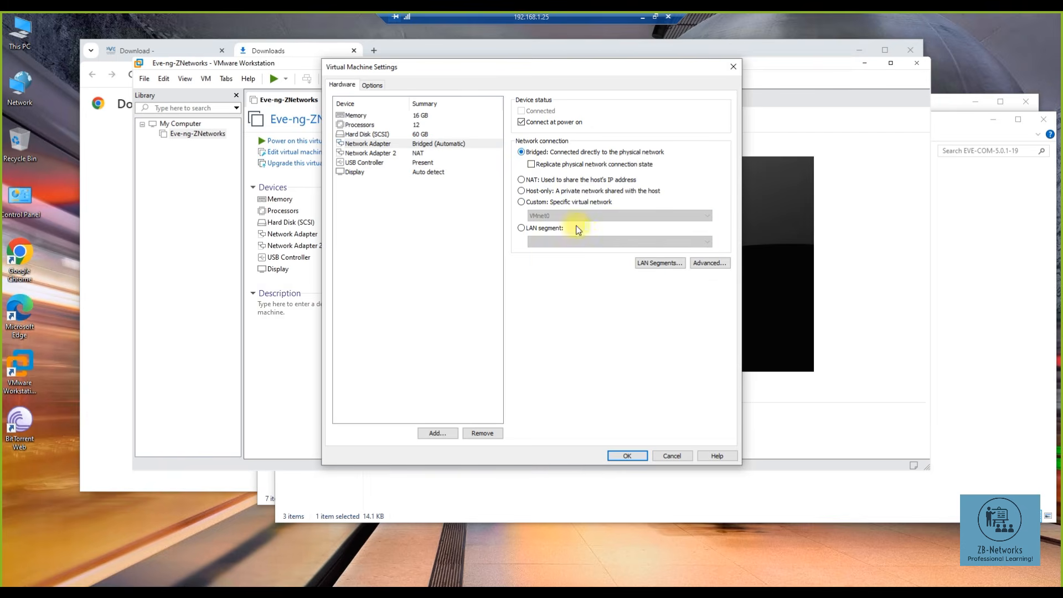
click(626, 455)
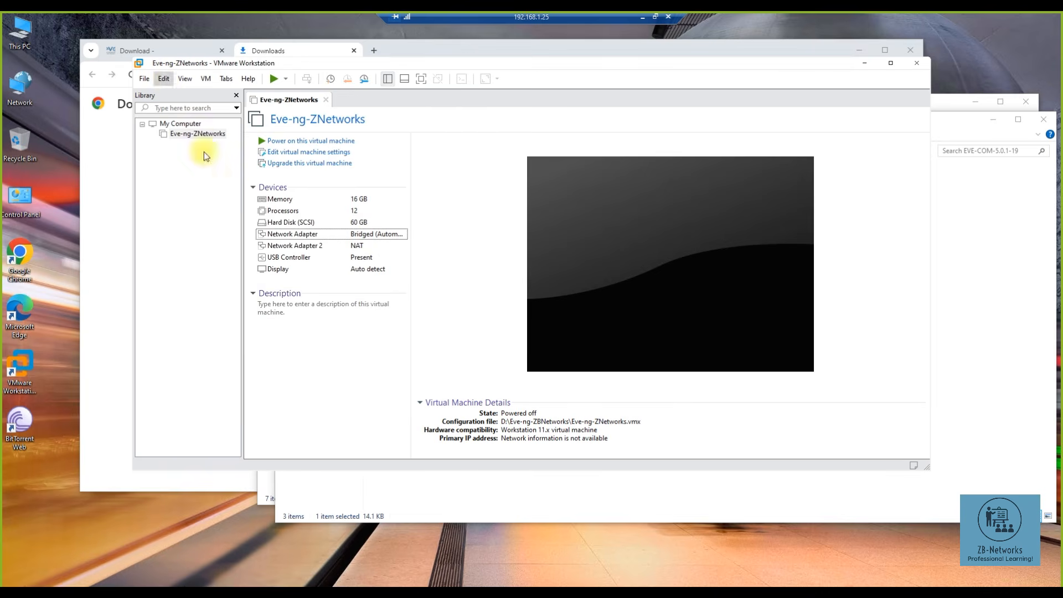
- Power on Eve-ng-ZNetworks, read and dismiss the VMCIDev kernel device error, then close Workstation
click(299, 142)
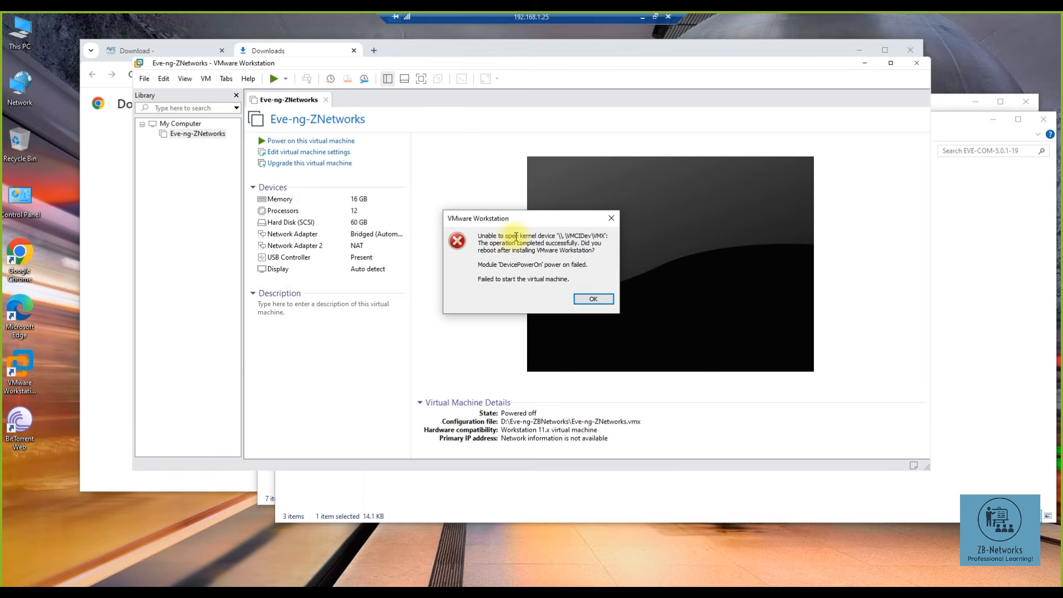
drag(532, 236, 601, 235)
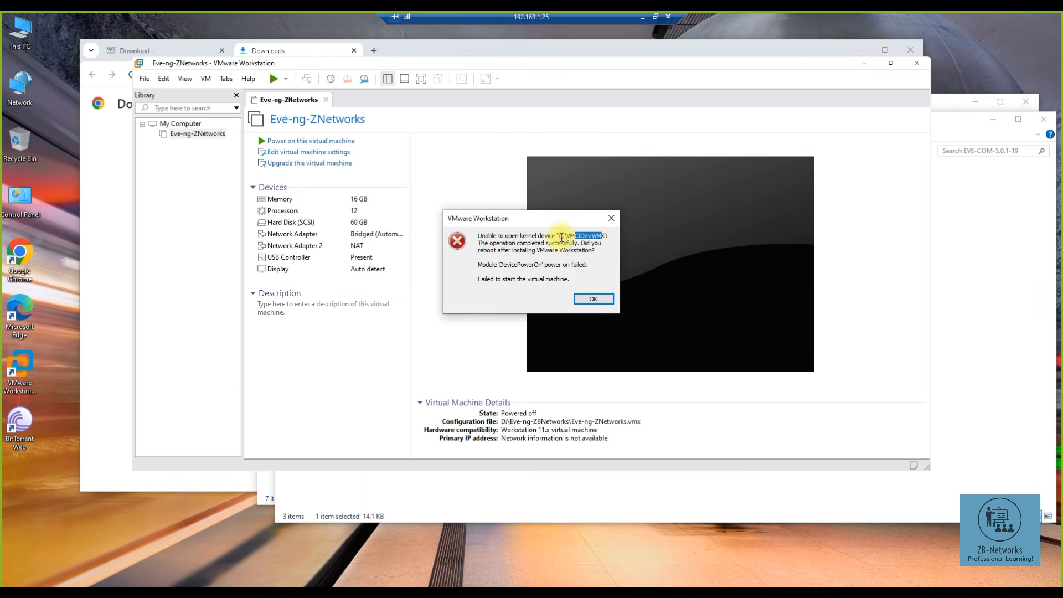
drag(493, 246, 523, 254)
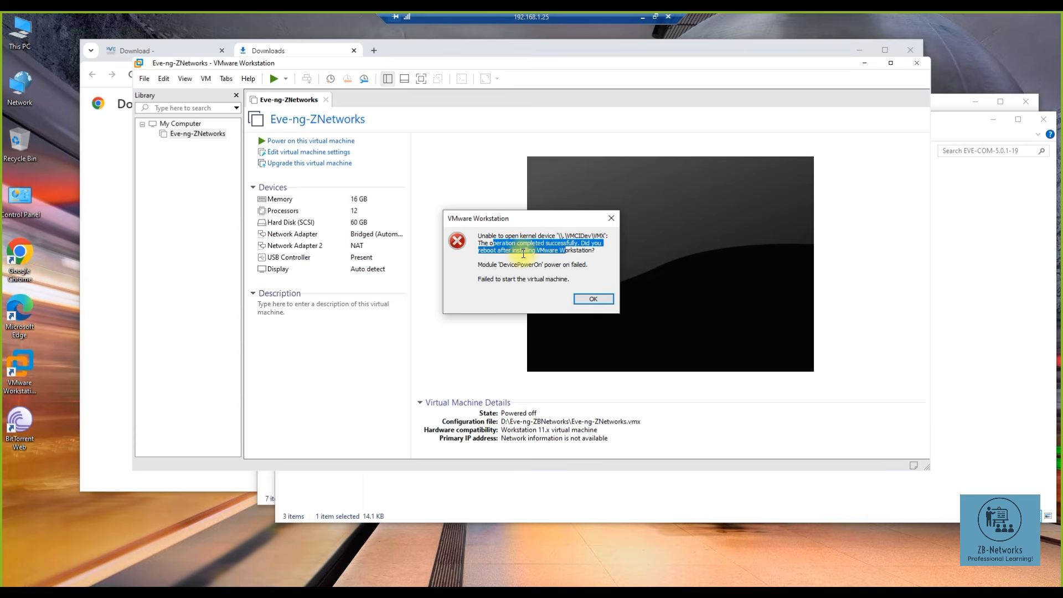
click(593, 298)
click(916, 63)
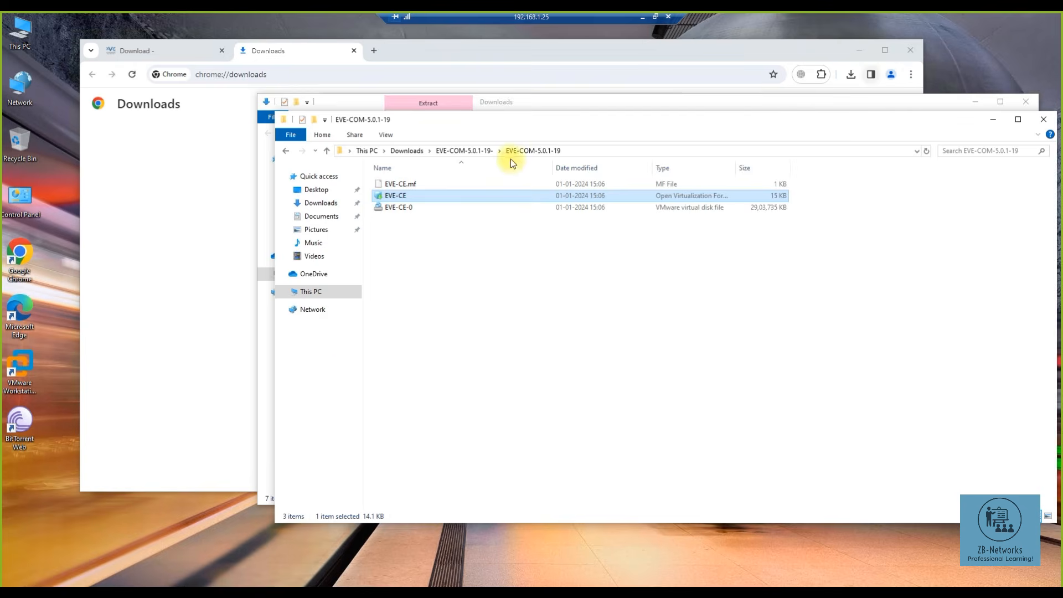
- Close the EVE-COM and Downloads windows, minimize Chrome, and refresh the desktop
click(1042, 119)
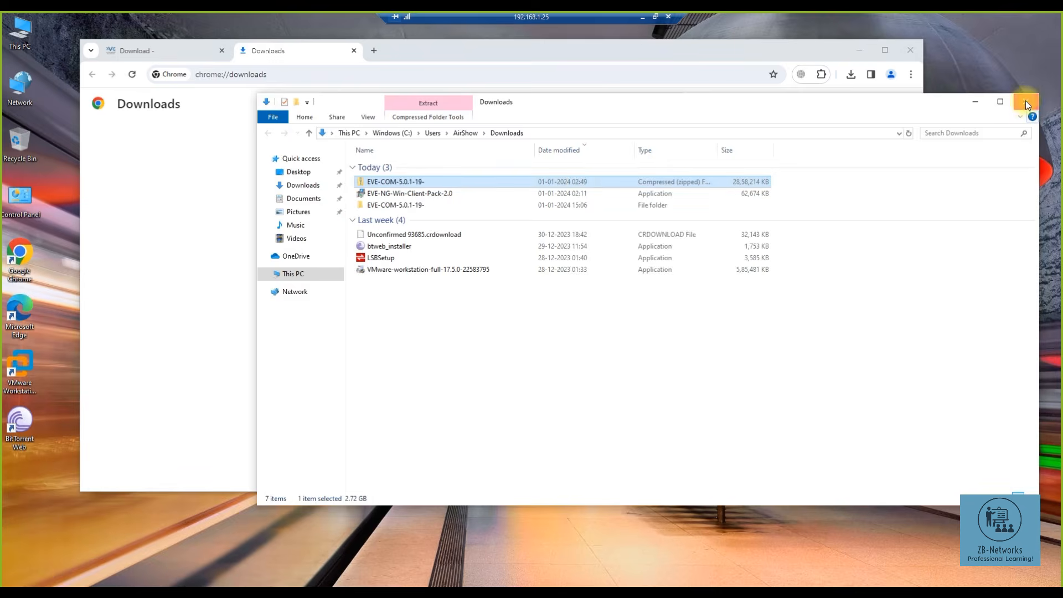
click(1025, 101)
click(859, 50)
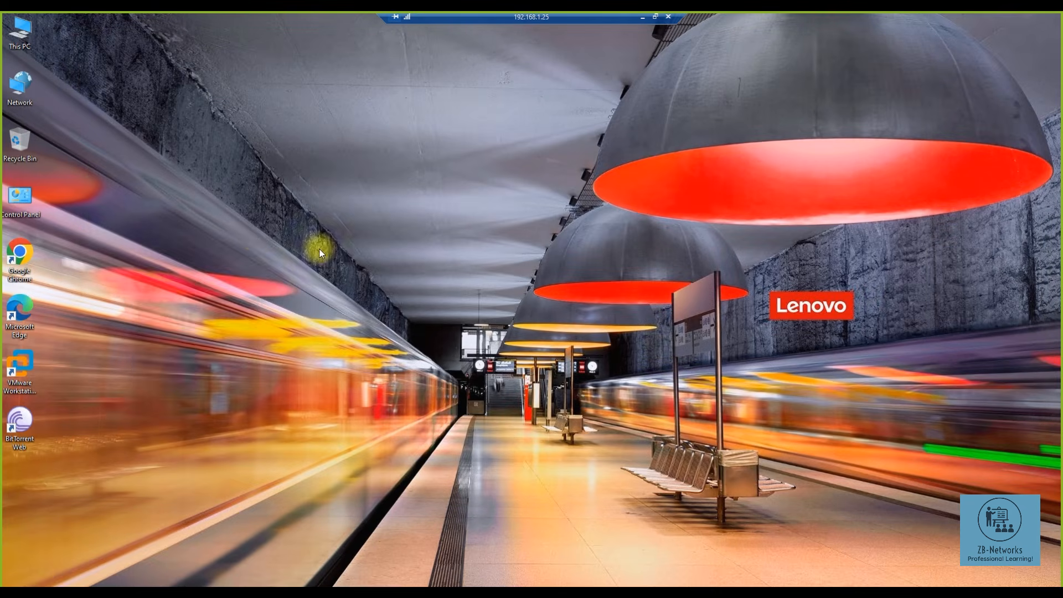
right_click(257, 238)
click(247, 269)
- Relaunch VMware Workstation and power on Eve-ng-ZNetworks again, dismissing the same VMCI error
double_click(21, 364)
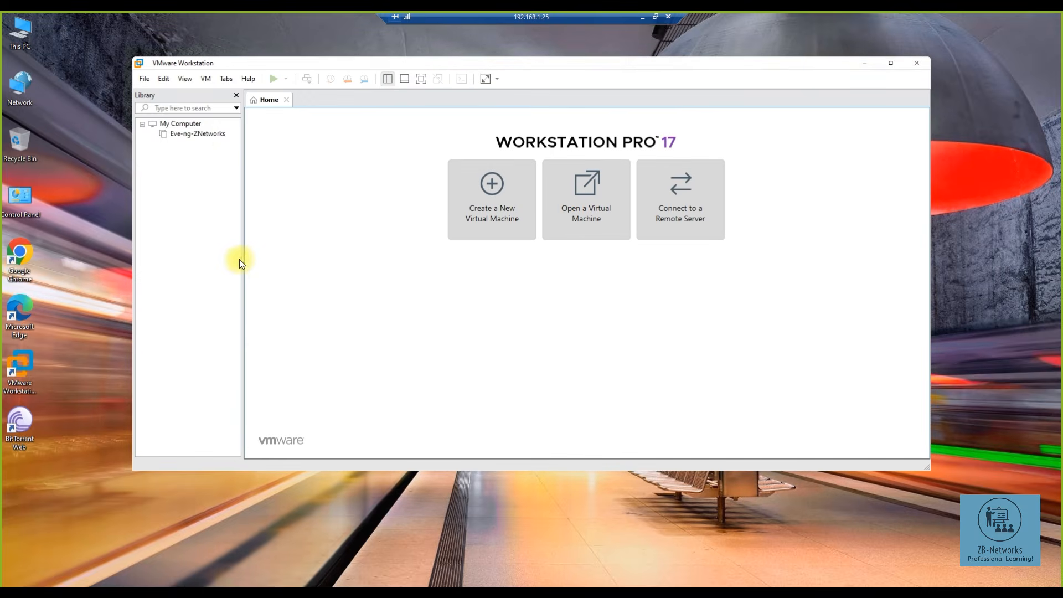
click(202, 135)
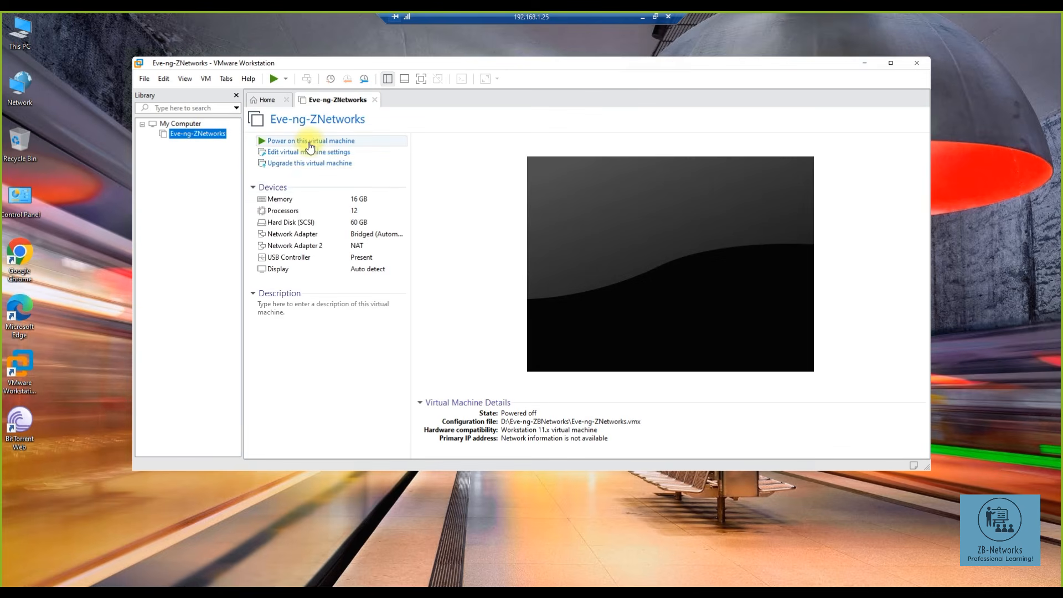
click(308, 141)
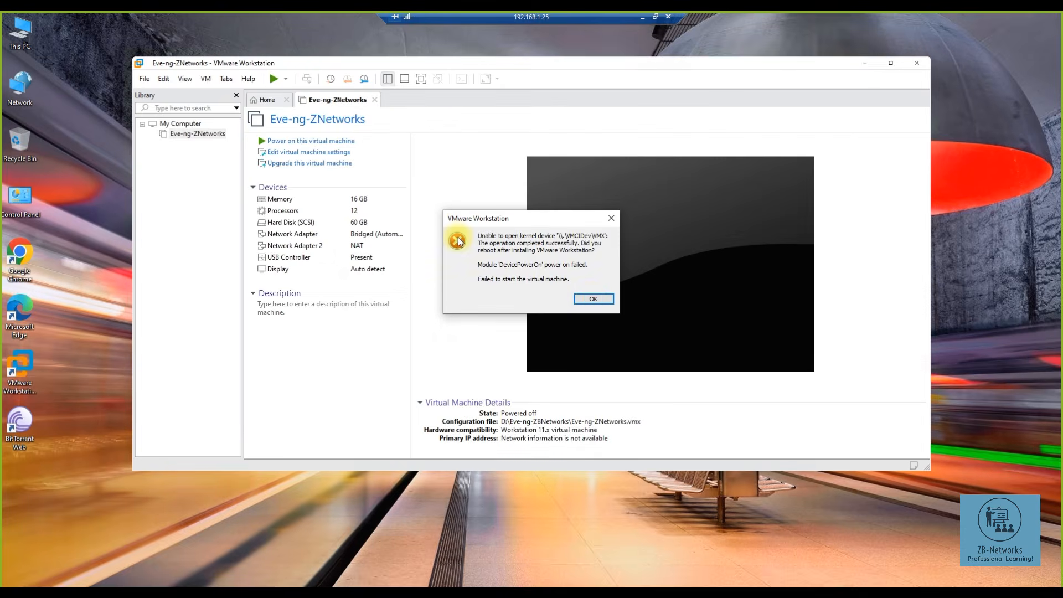
click(591, 299)
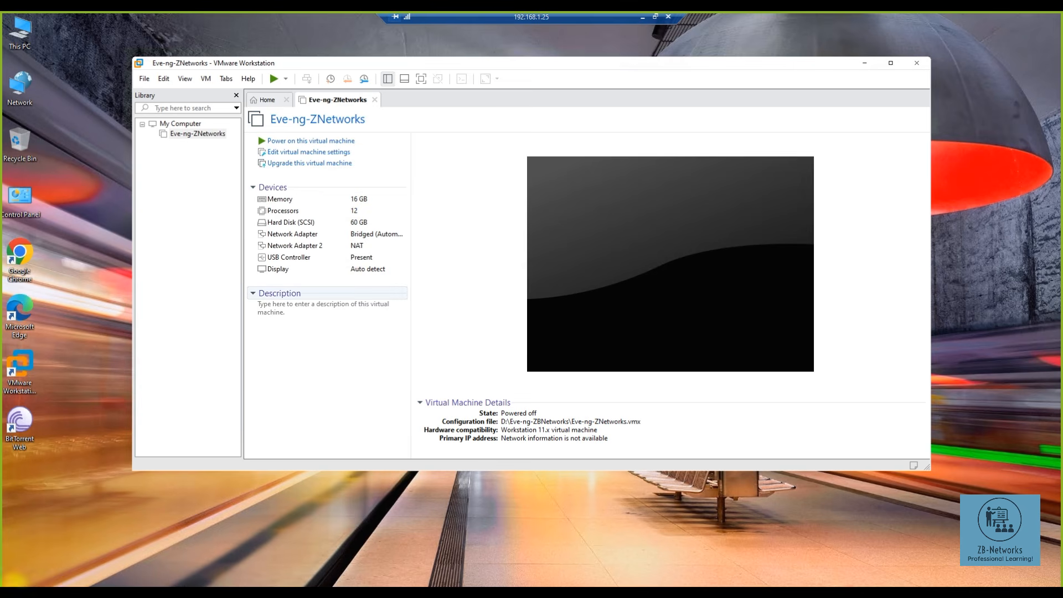
click(20, 581)
- Restart the computer and refresh the desktop after it comes back
click(14, 574)
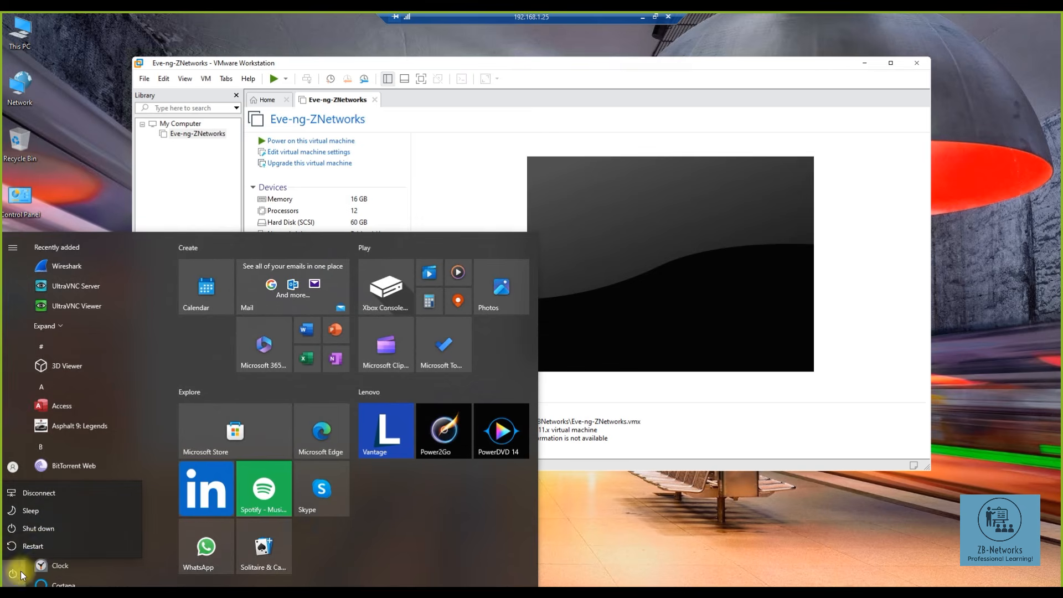
click(40, 546)
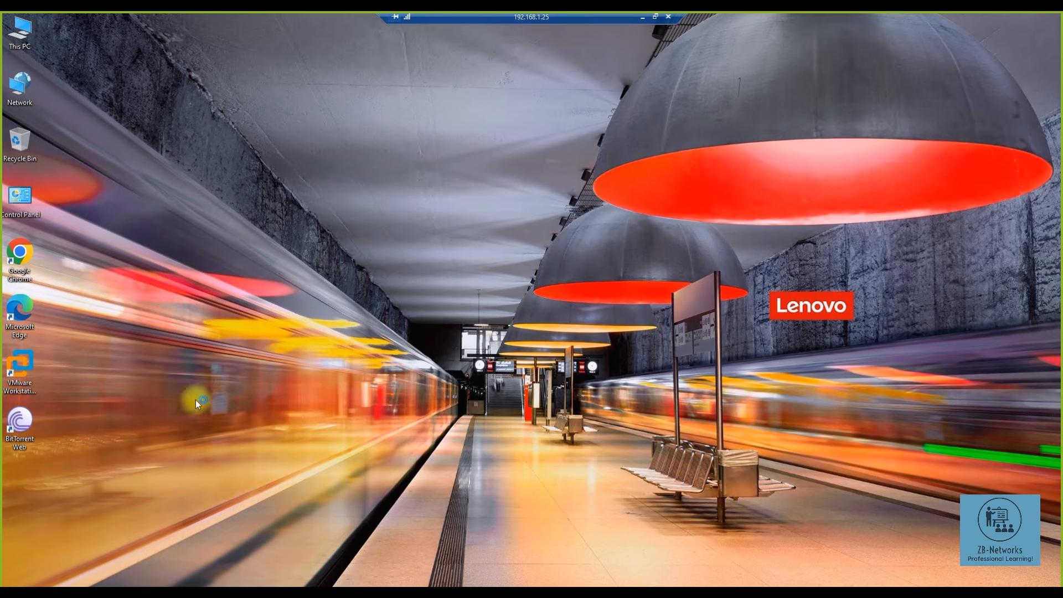
right_click(237, 274)
click(211, 292)
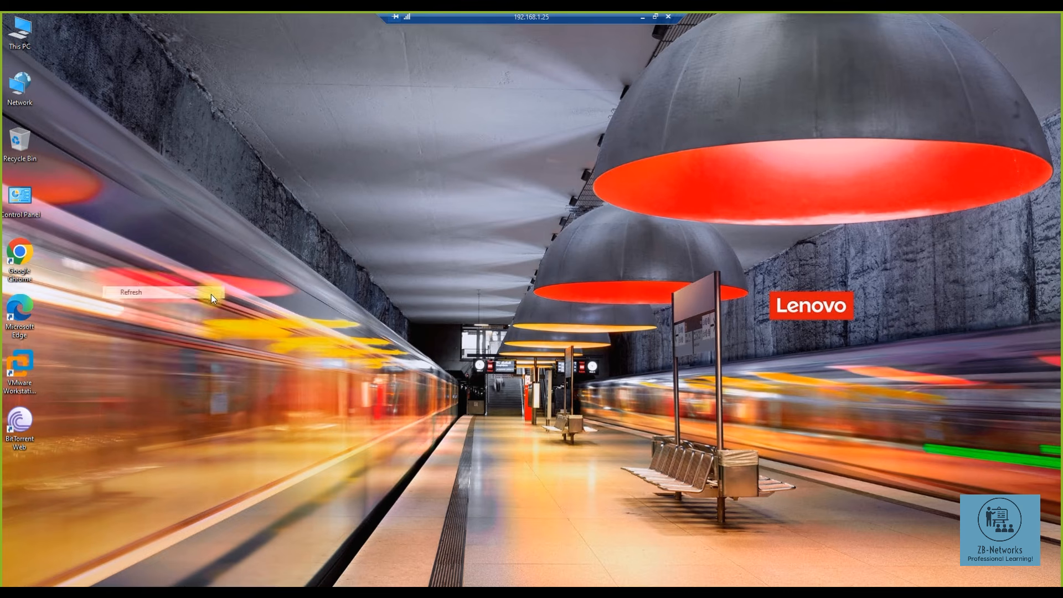
right_click(224, 264)
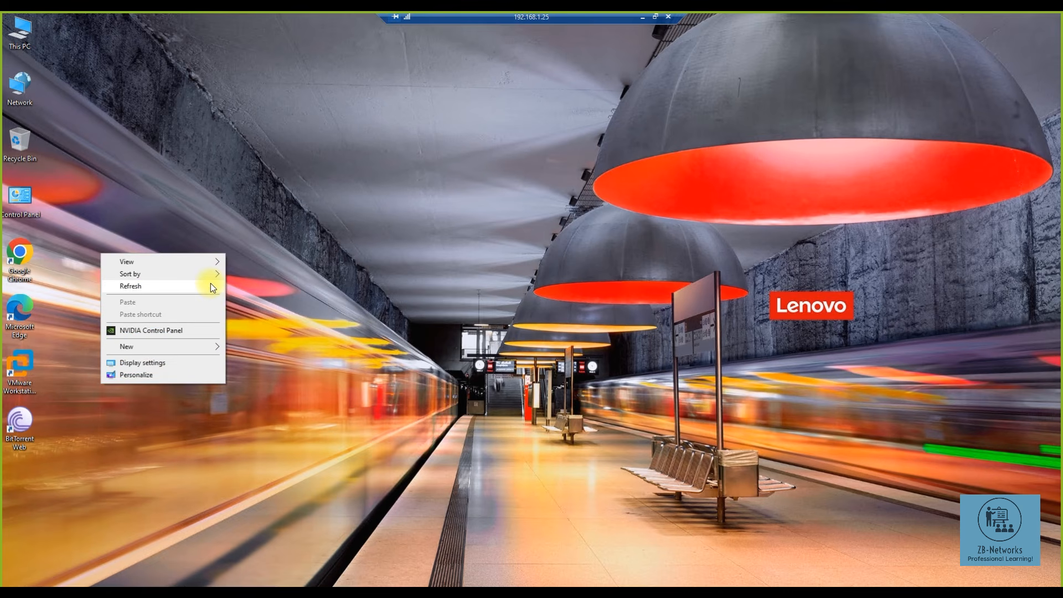
- Run VMware Workstation as administrator and retry powering on Eve-ng-ZNetworks, dismissing the VMCIDev errors
right_click(5, 369)
click(50, 402)
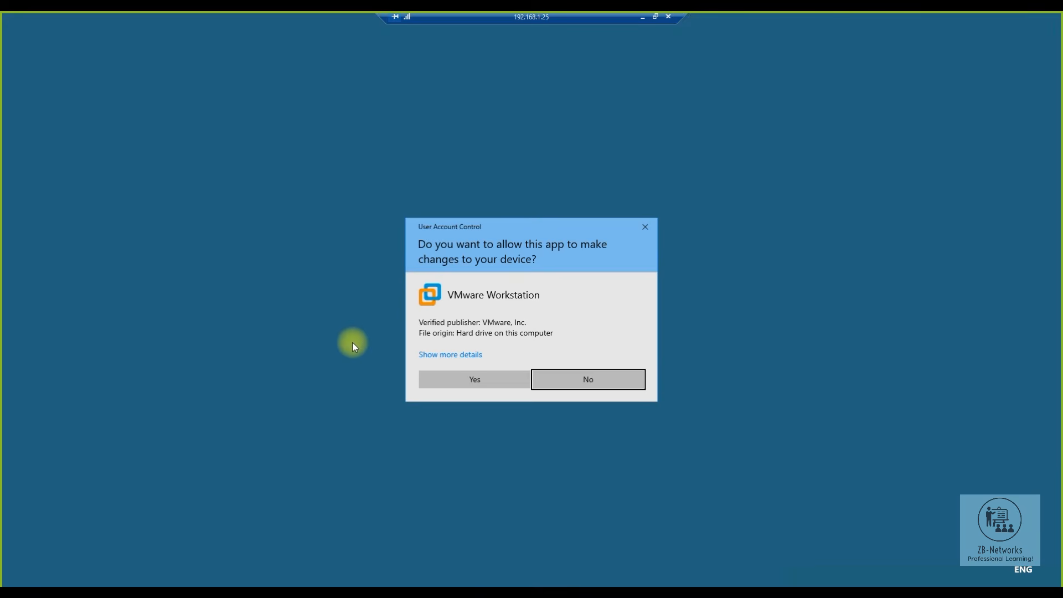
click(488, 383)
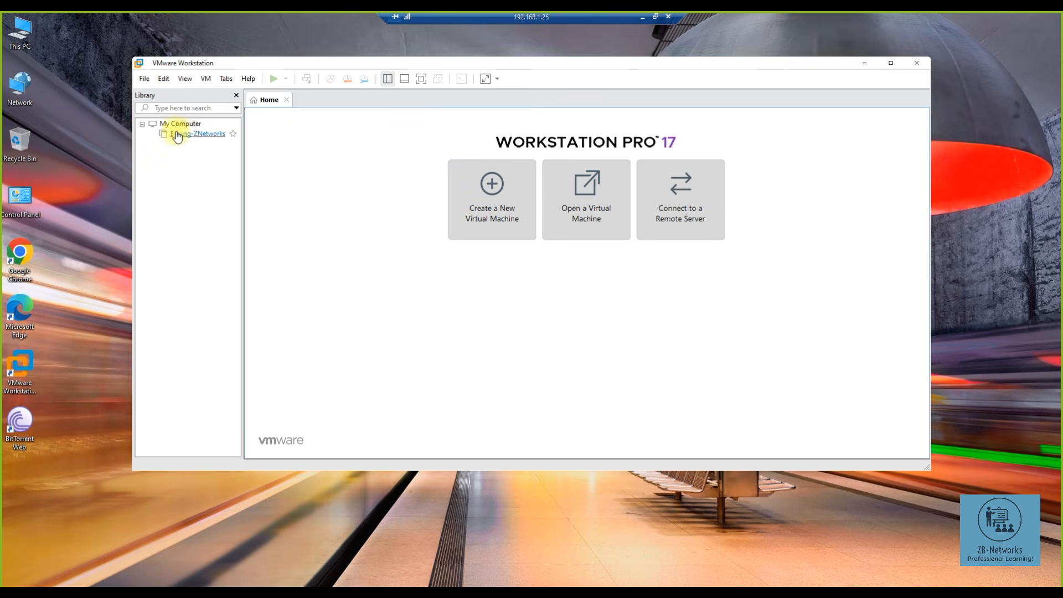
click(198, 134)
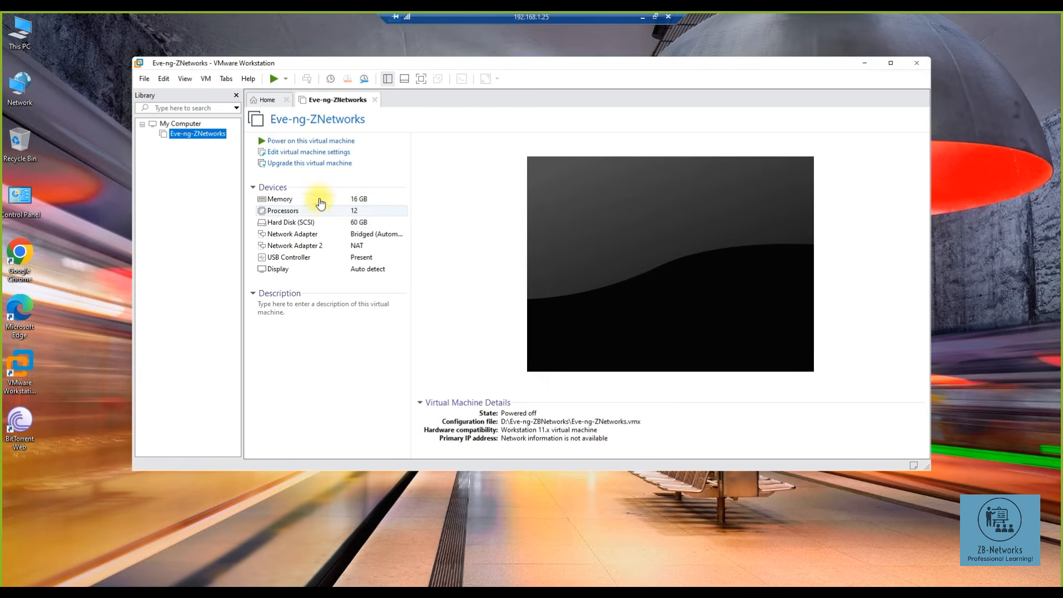
click(303, 146)
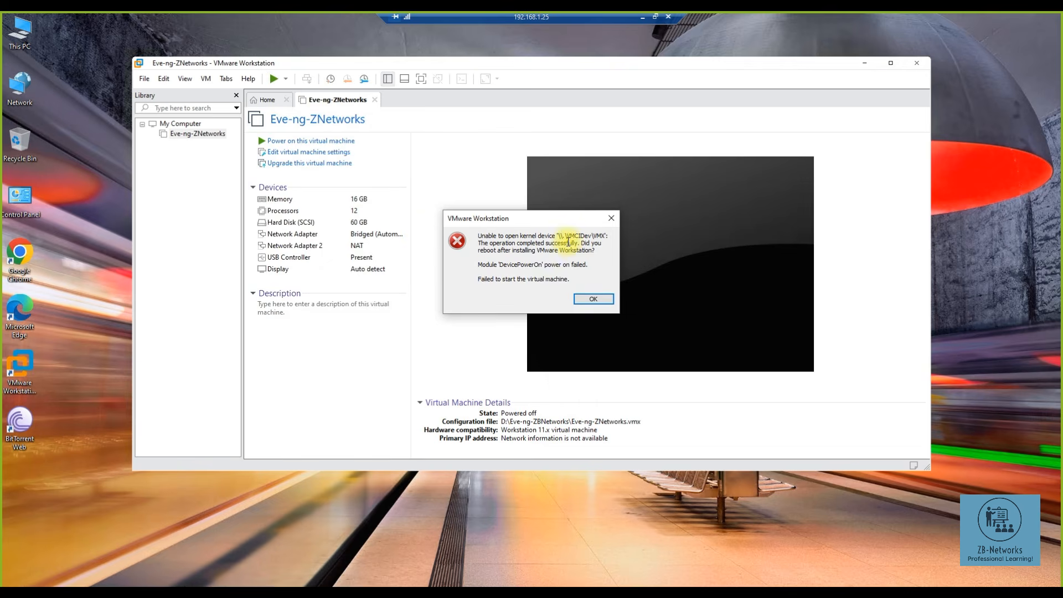
click(591, 302)
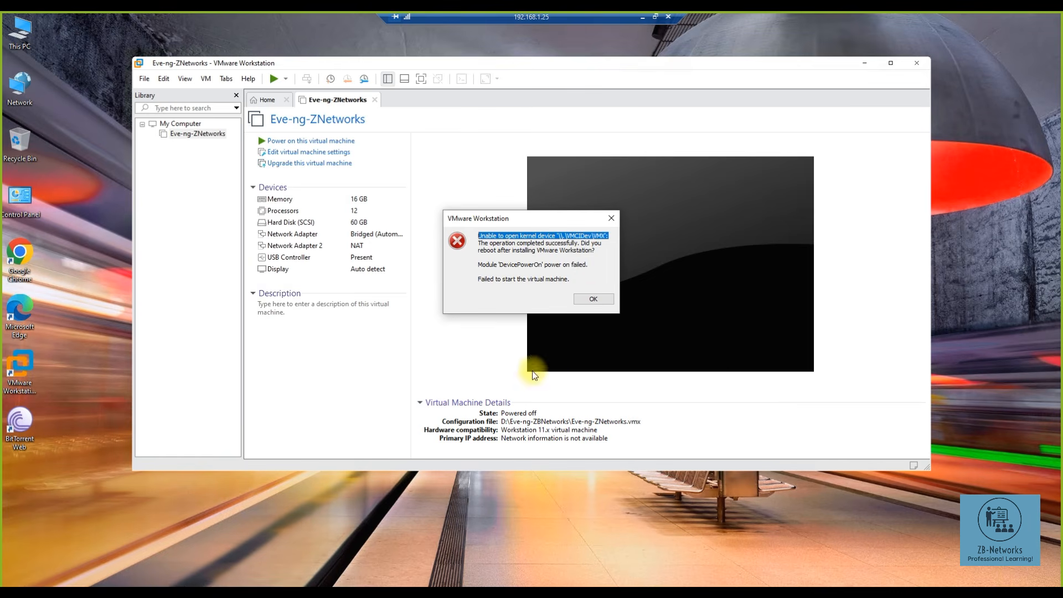
click(588, 300)
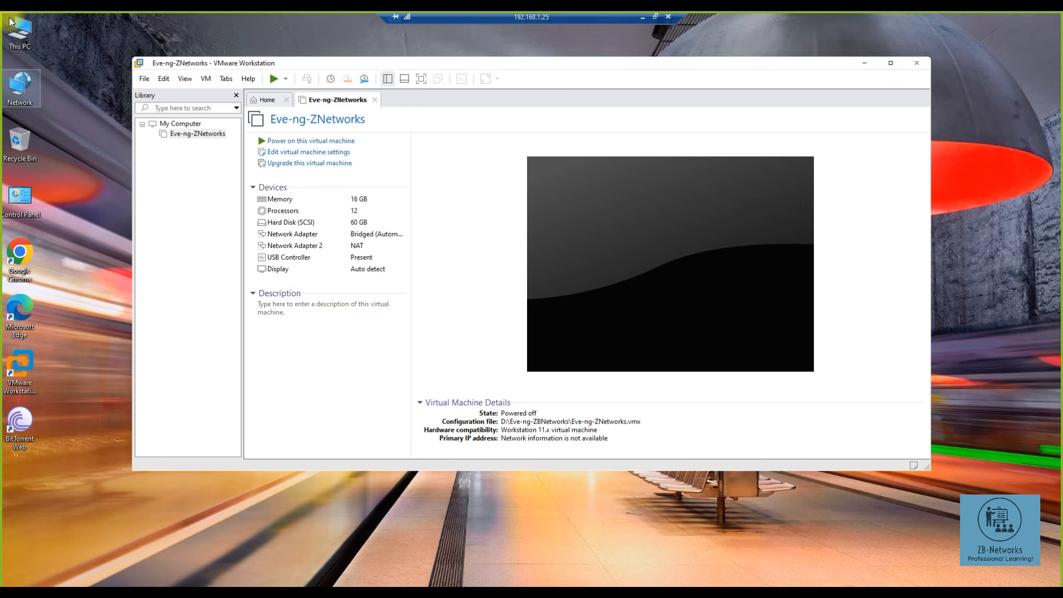
- Open D:\Eve-ng-ZBNetworks and widen the Type column to show full types like VMware virtual machine configuration
double_click(17, 43)
double_click(506, 320)
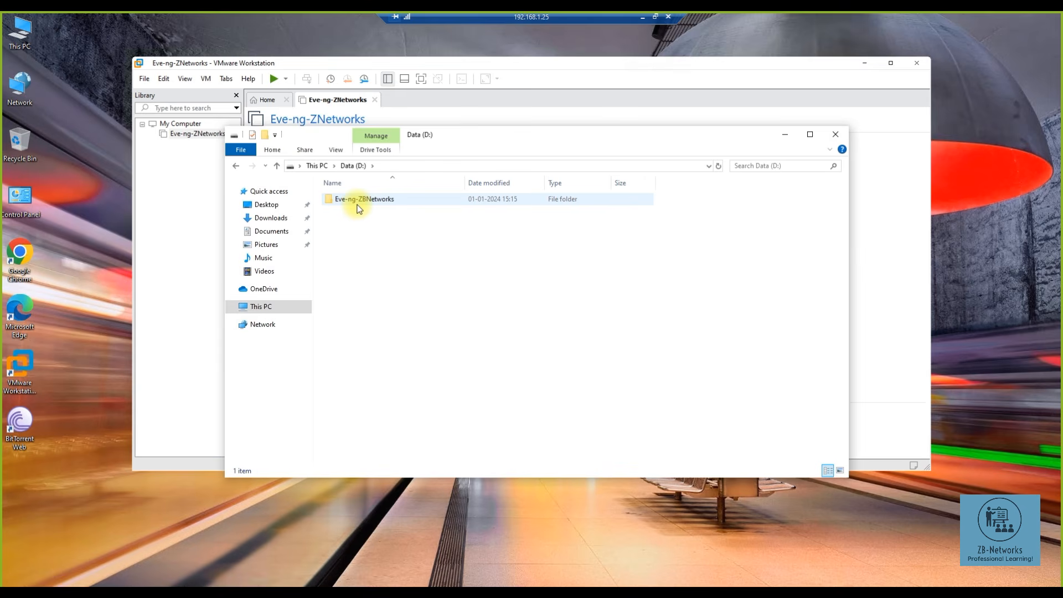
double_click(359, 208)
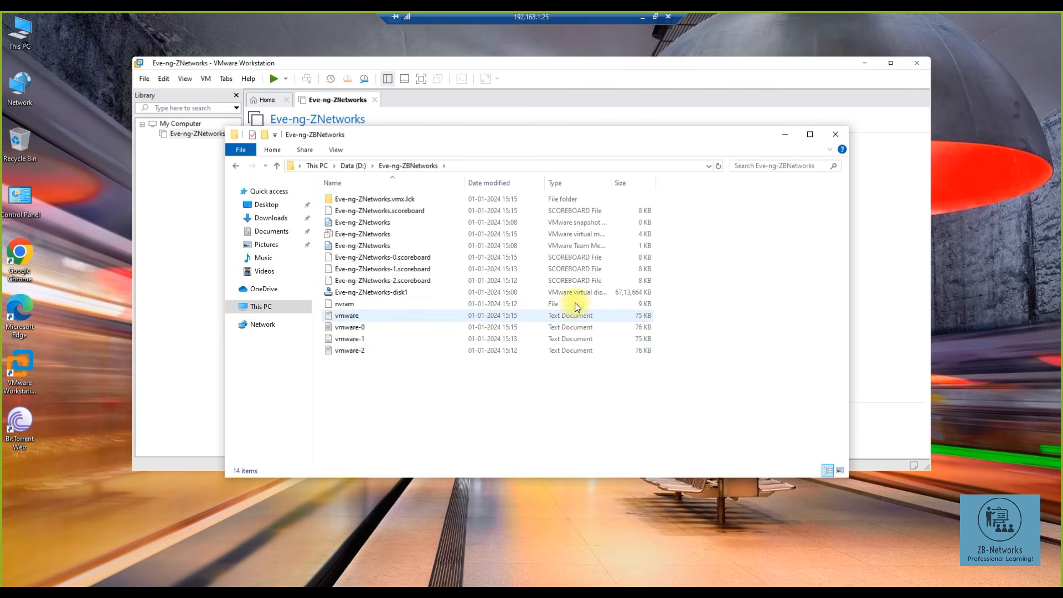
click(580, 245)
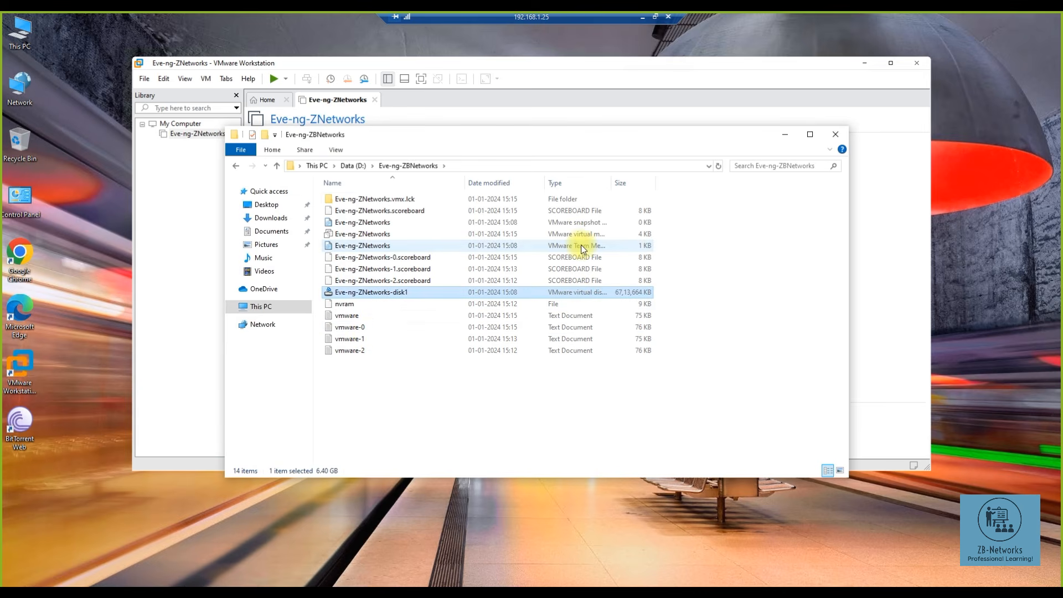
click(582, 236)
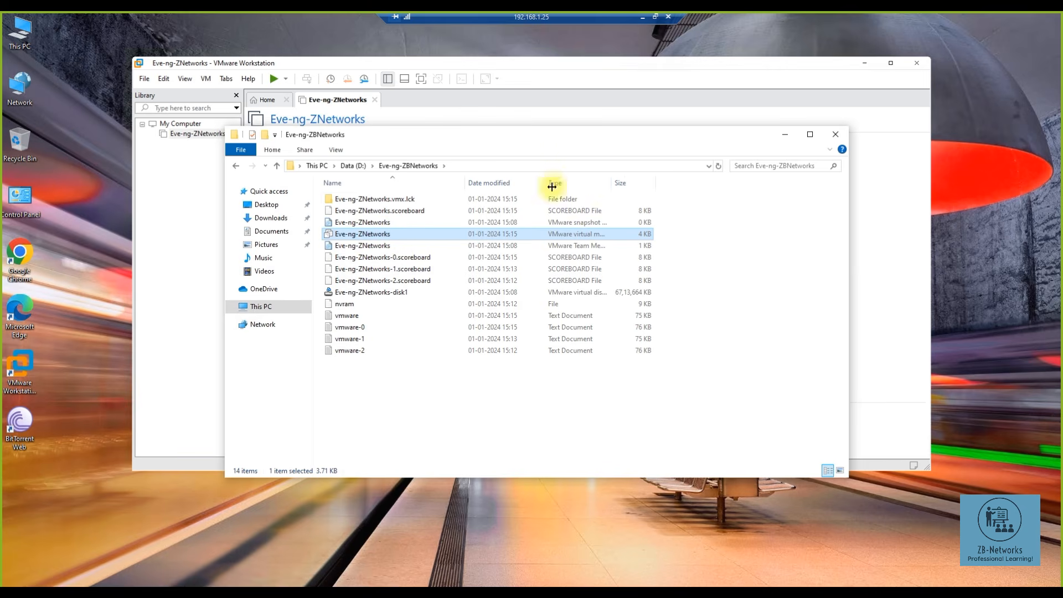
drag(611, 182, 686, 182)
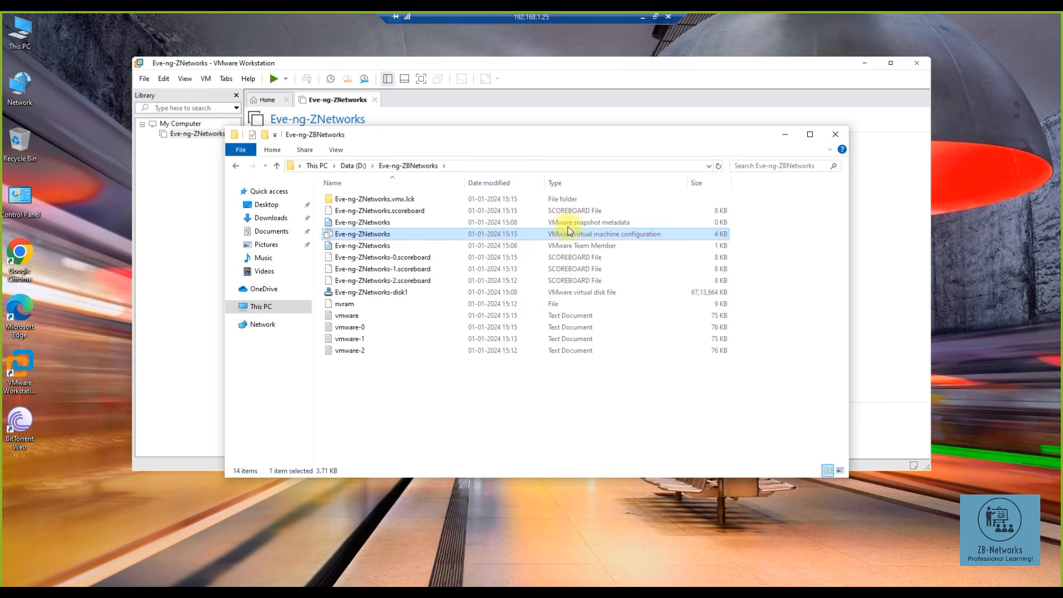
- Untick 'Hide extensions for known file types' in Folder Options so .vmx, .vmdk and .log extensions show
click(336, 150)
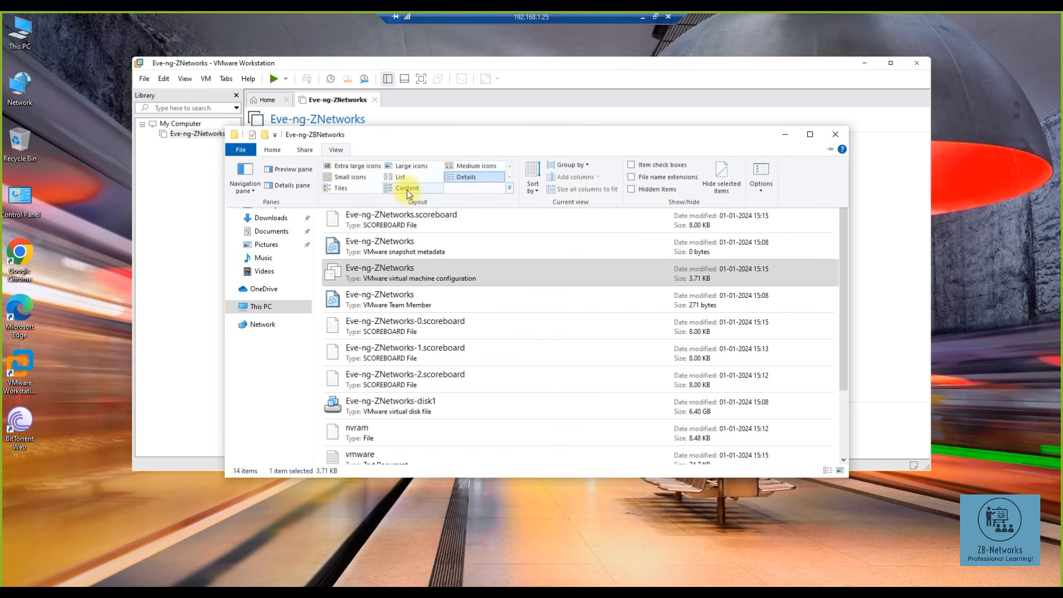
click(759, 175)
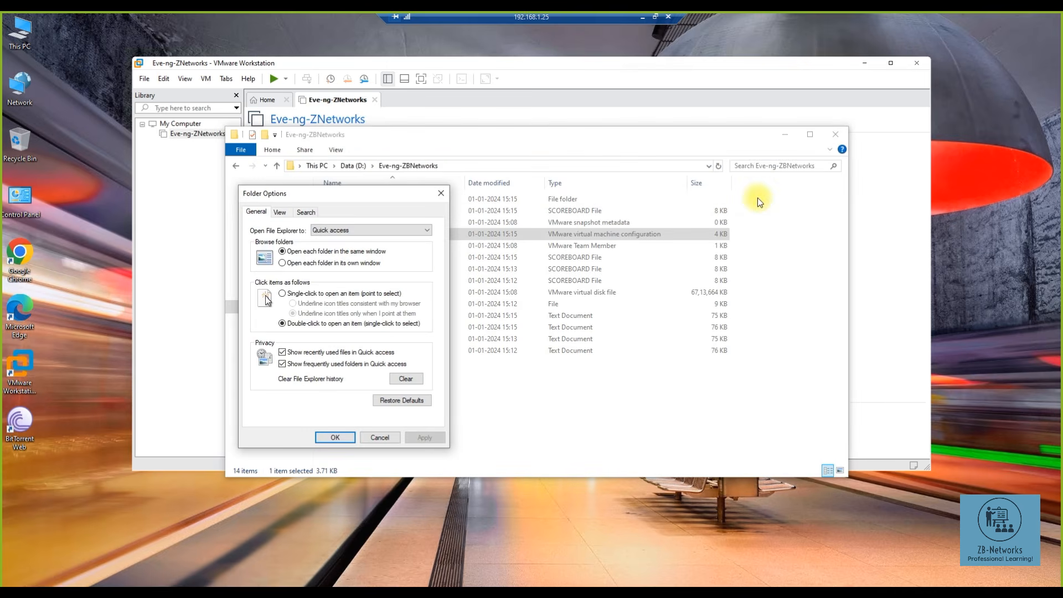
click(280, 212)
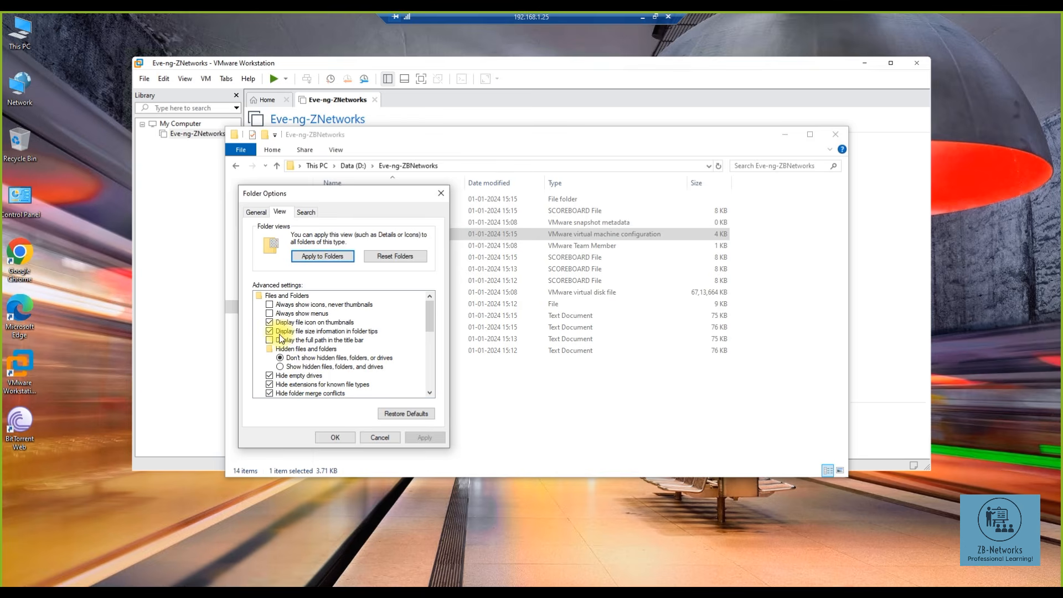
scroll(270, 344, down, 2)
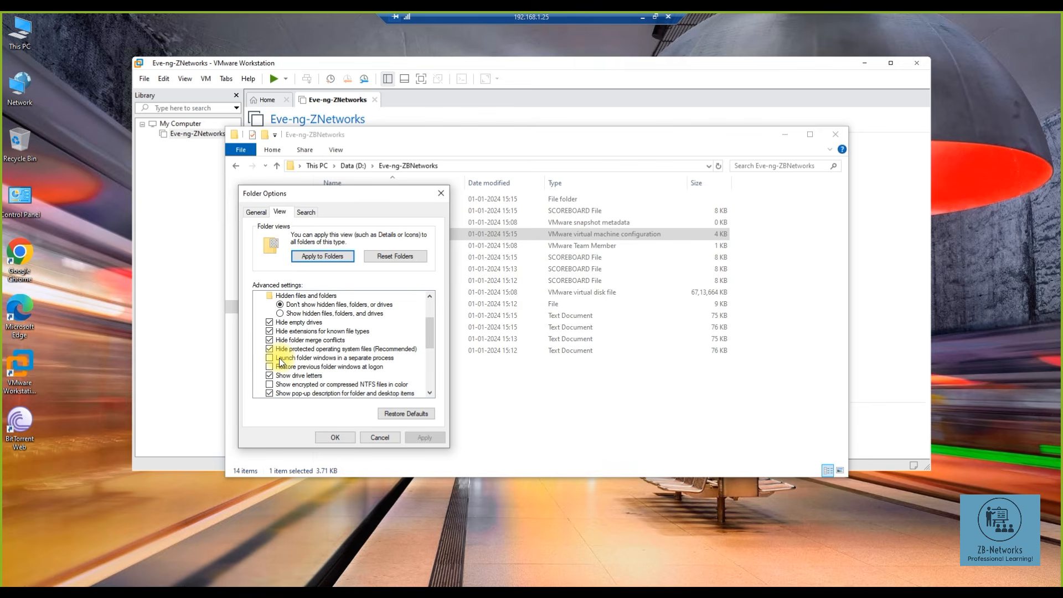
click(270, 331)
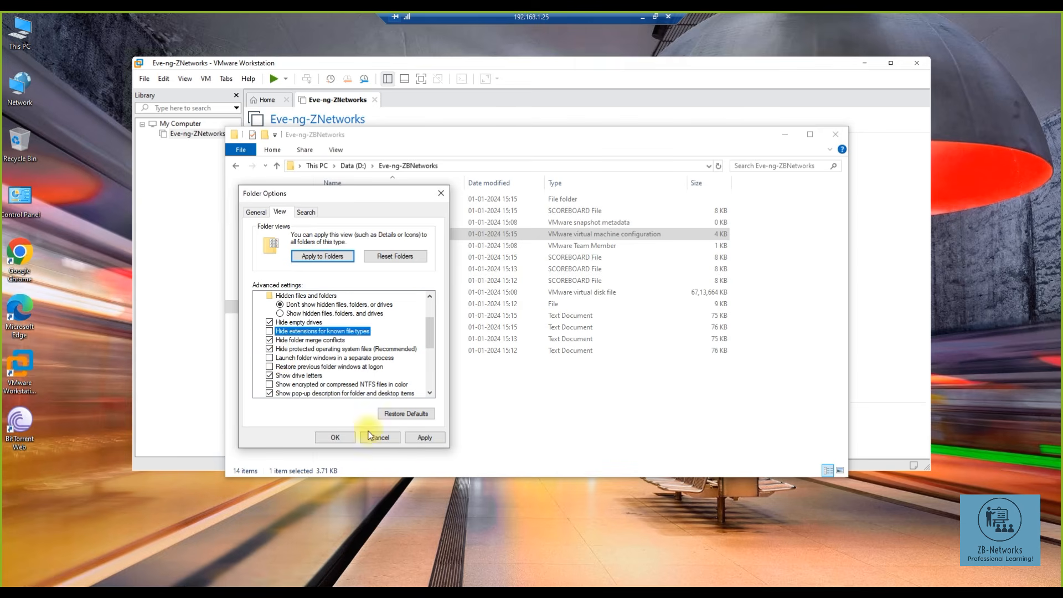
click(416, 437)
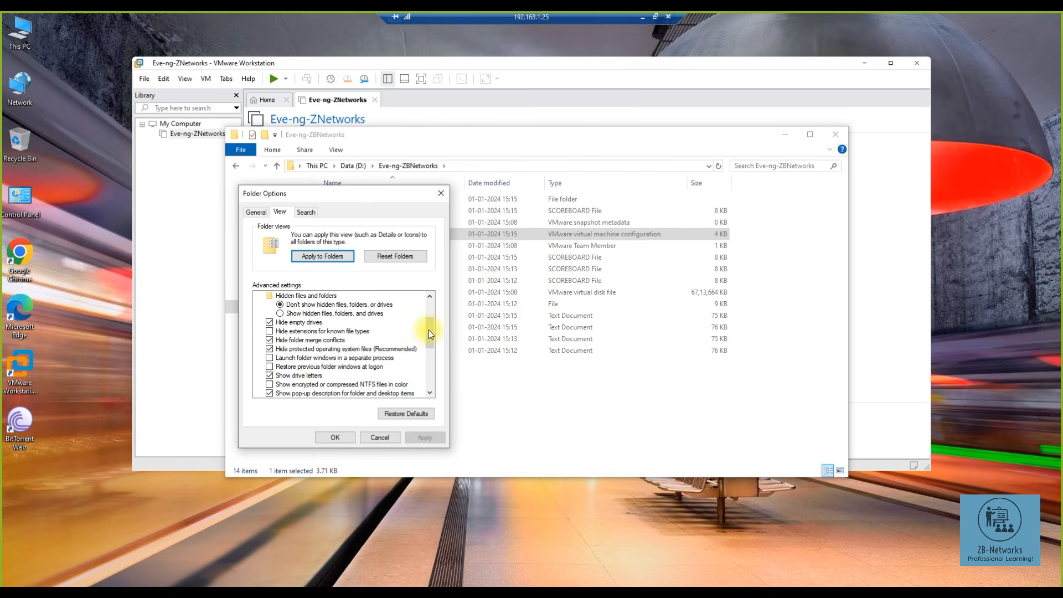
scroll(428, 341, down, 2)
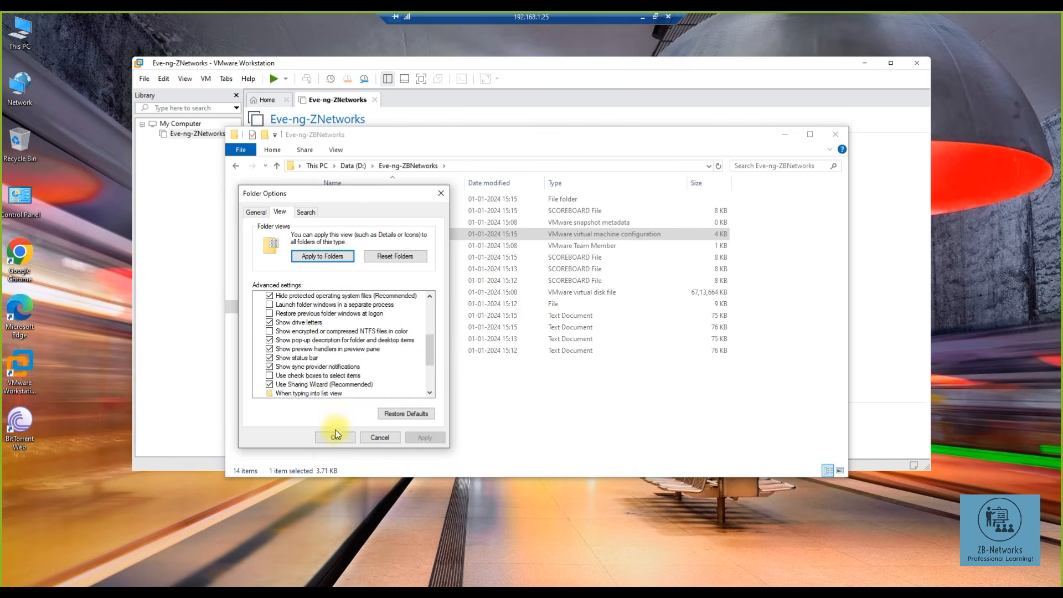
drag(430, 347, 423, 309)
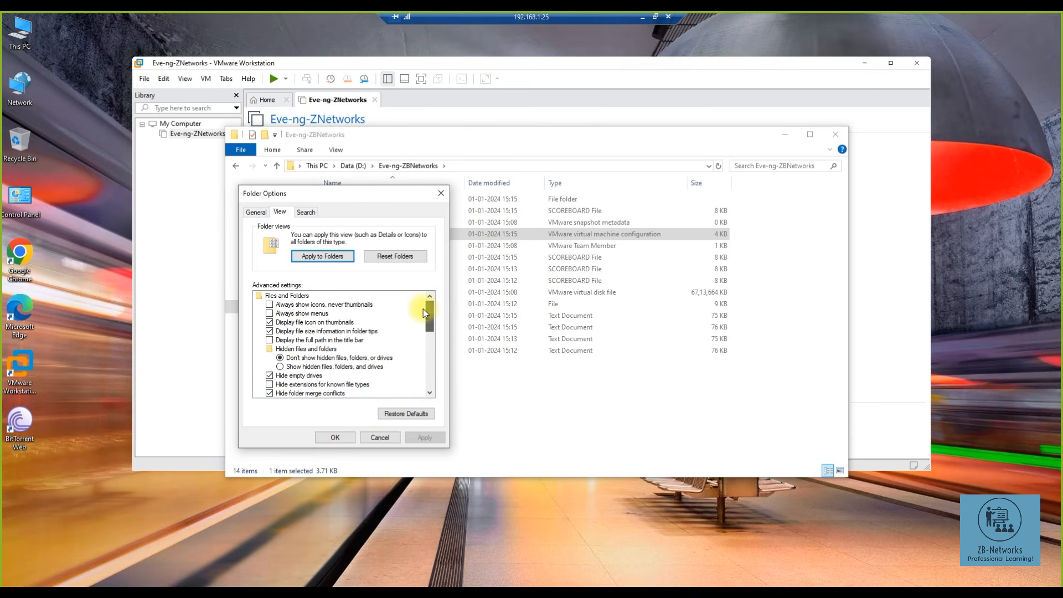
click(351, 440)
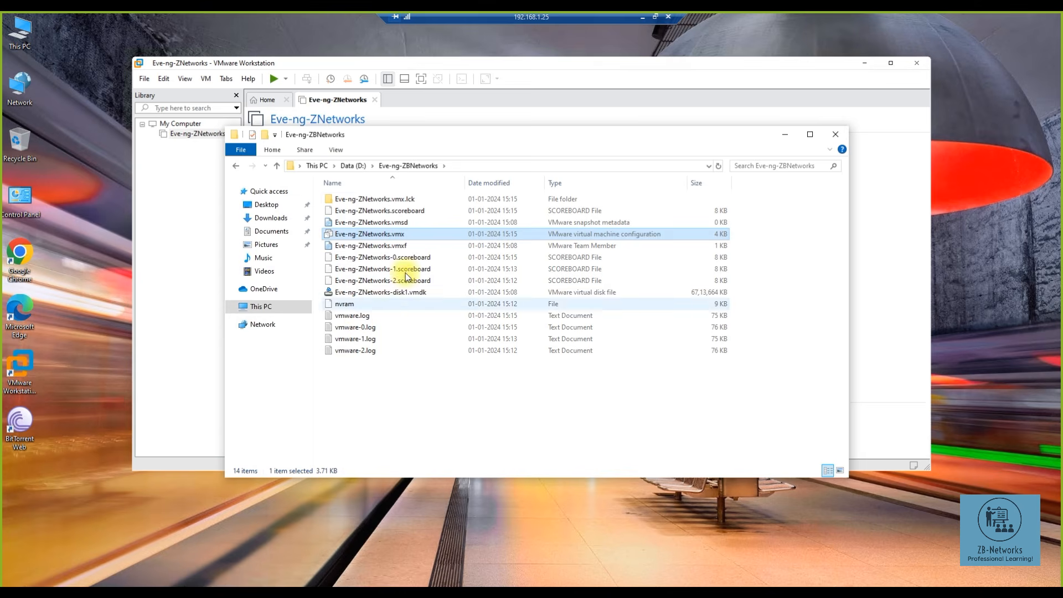
- Open Eve-ng-ZNetworks.vmx in Notepad through 'Open with', without making Notepad the default
right_click(363, 238)
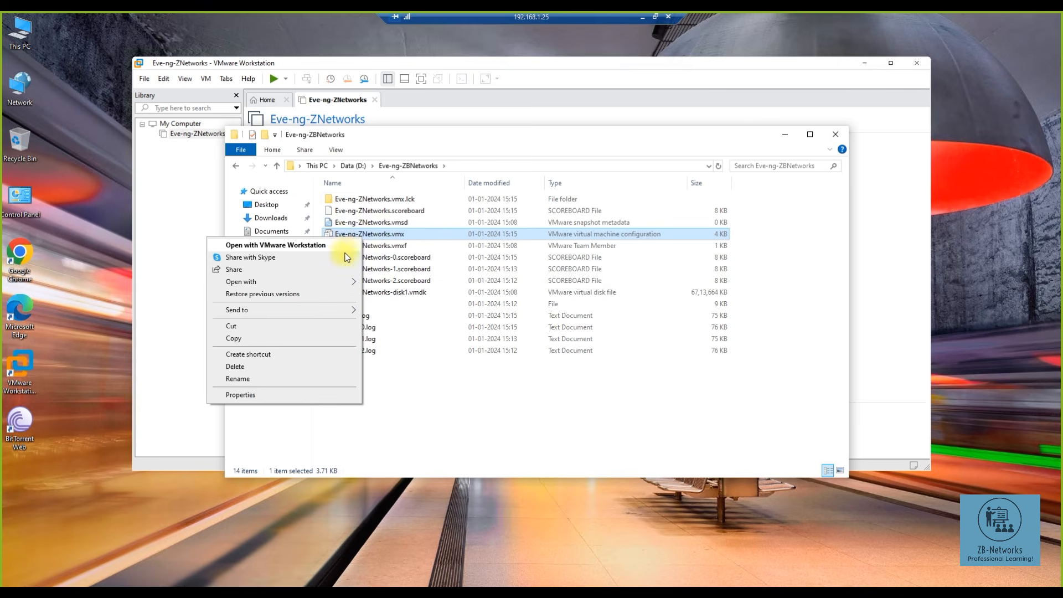
mouse_move(334, 282)
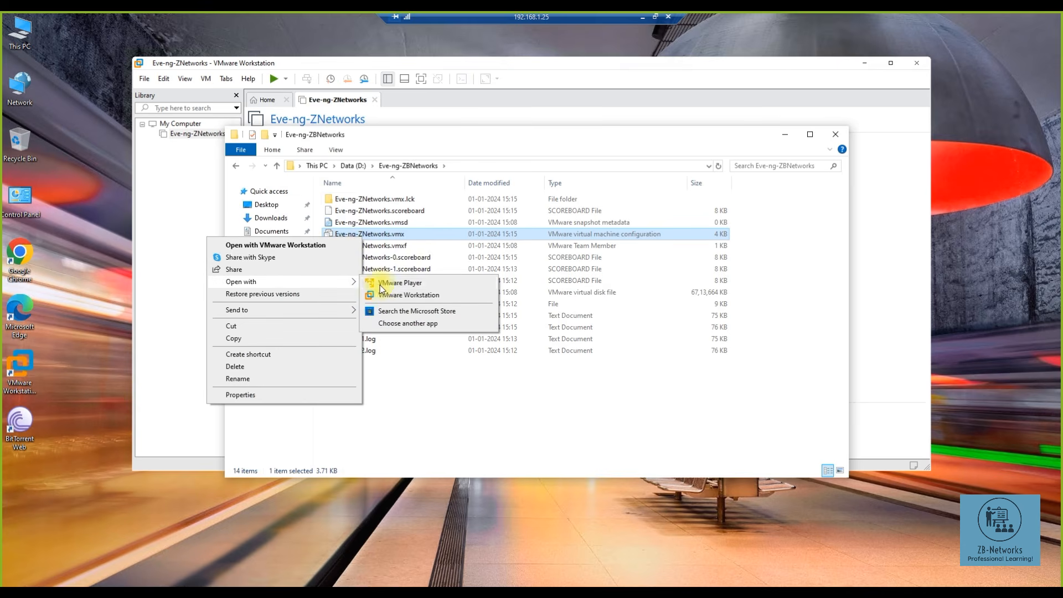
click(393, 323)
click(479, 355)
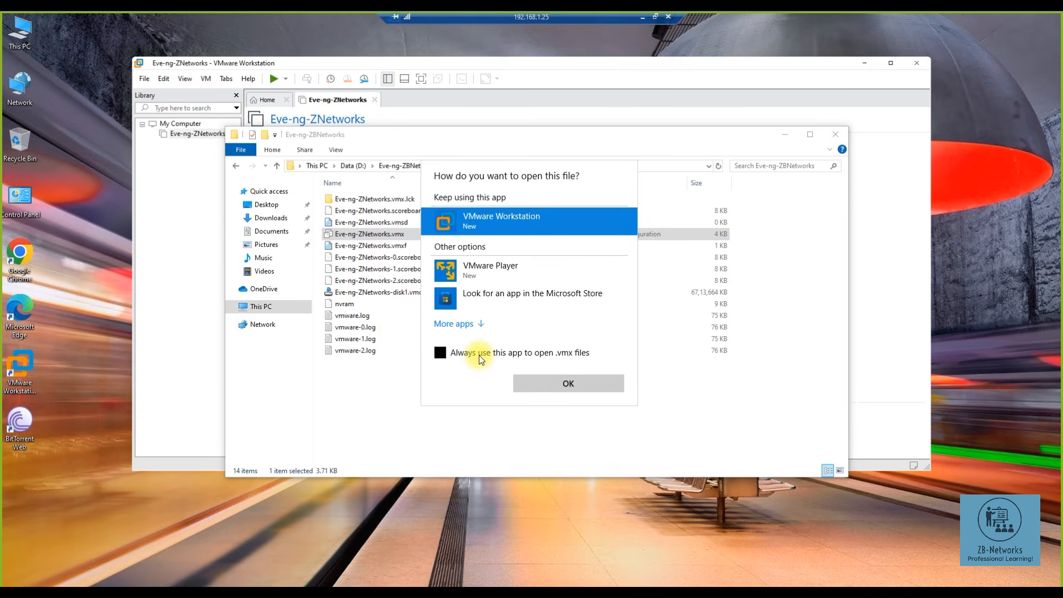
click(464, 351)
click(466, 323)
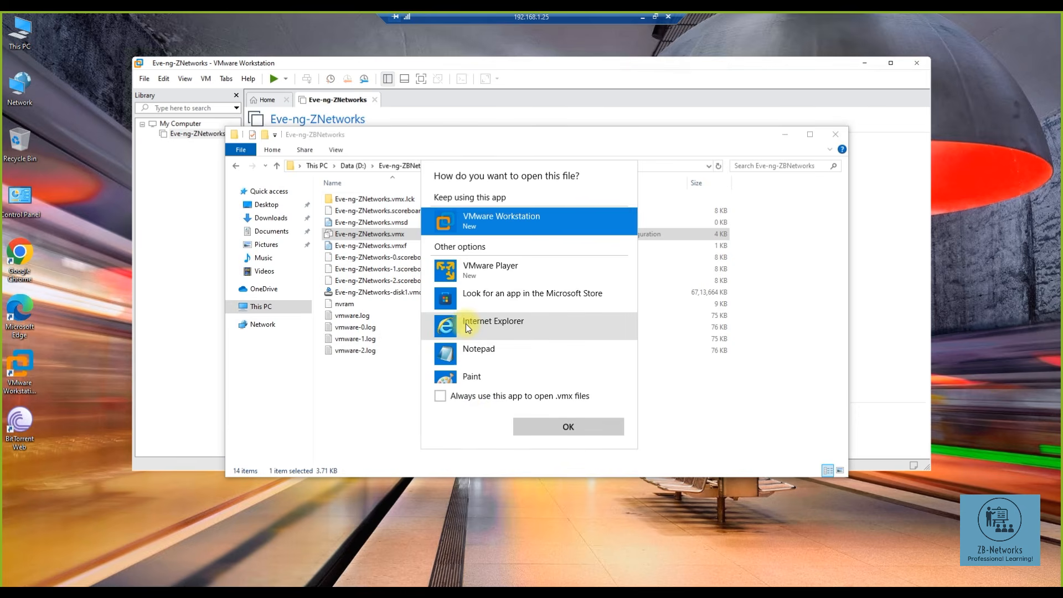
click(473, 352)
click(555, 426)
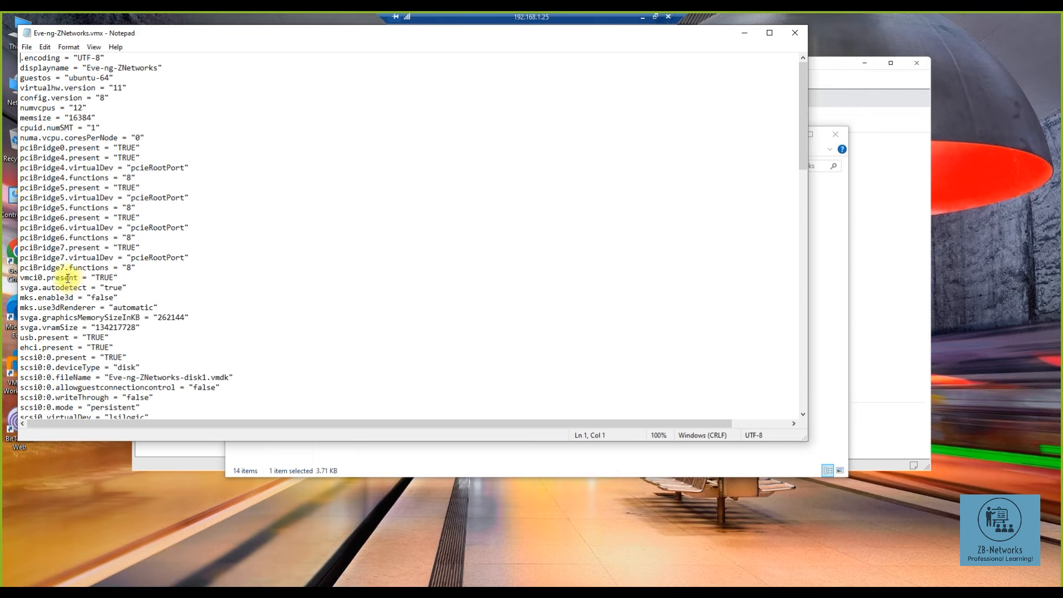
- Change vmci0.present from TRUE to false, save the file, and close Notepad
drag(22, 277, 95, 277)
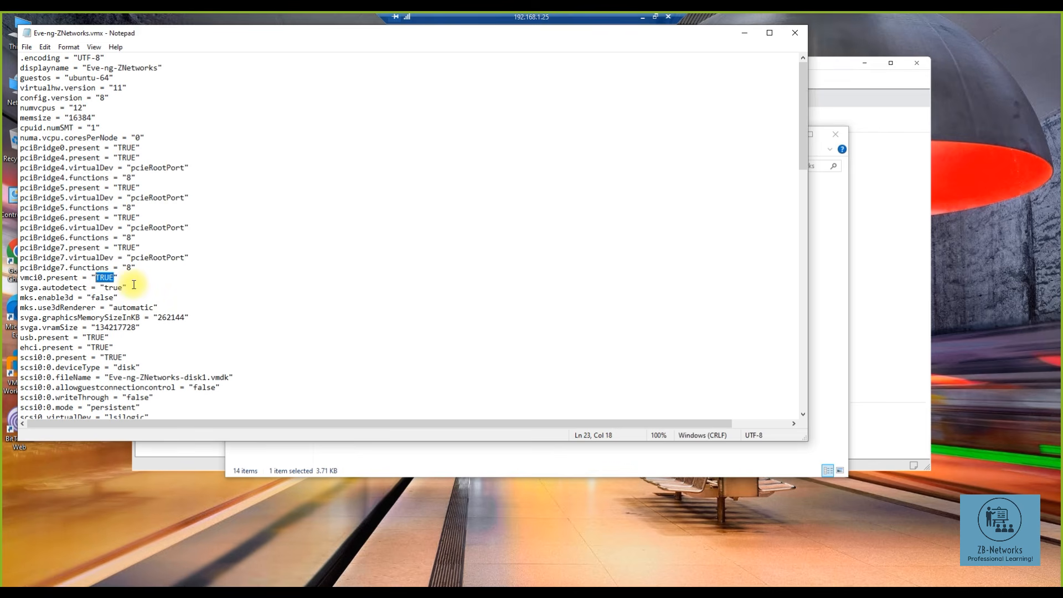
text(false)
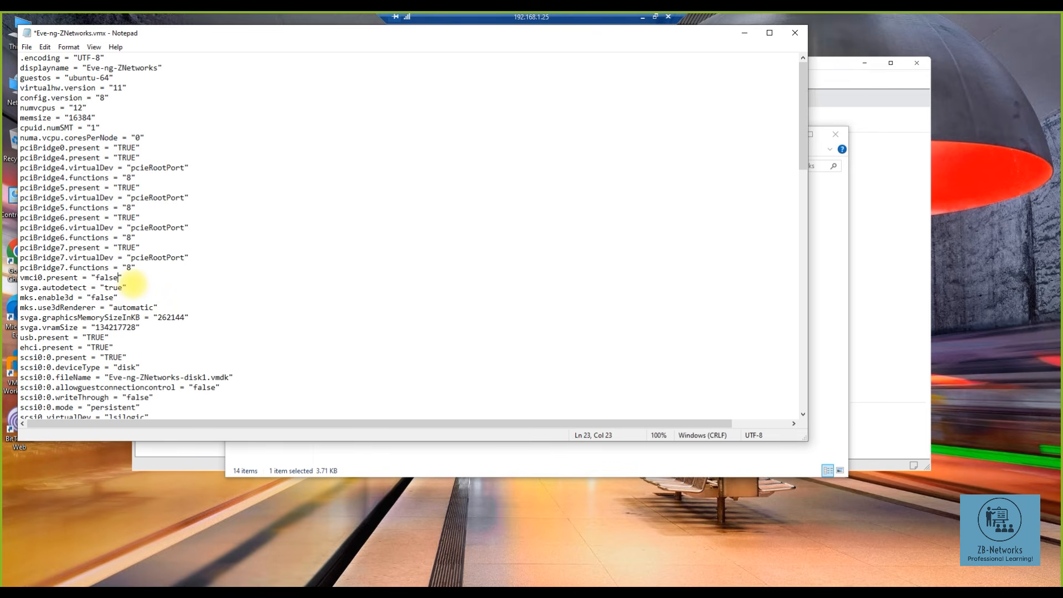
click(28, 47)
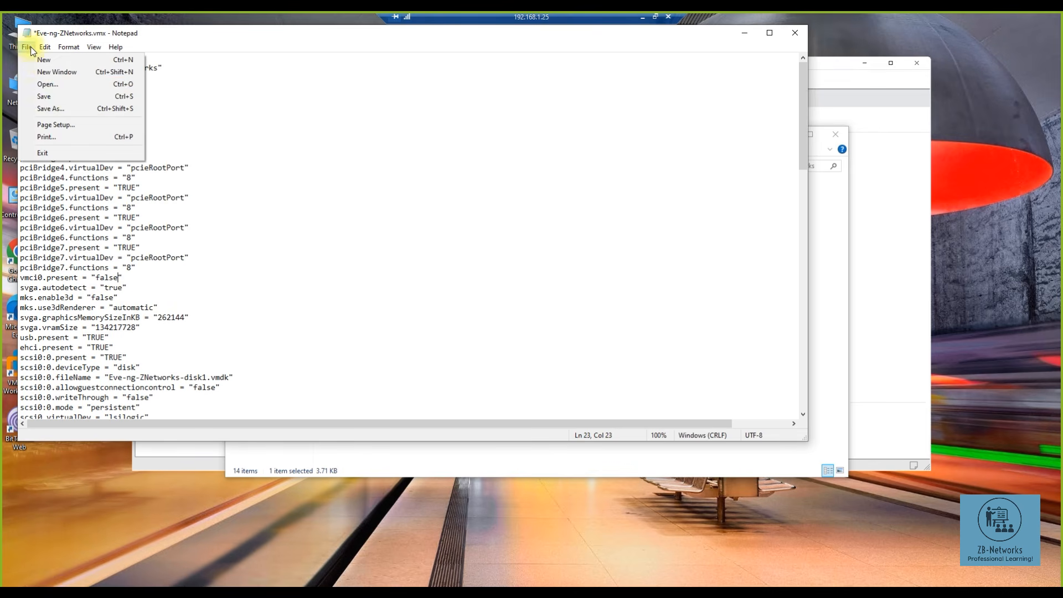
click(44, 97)
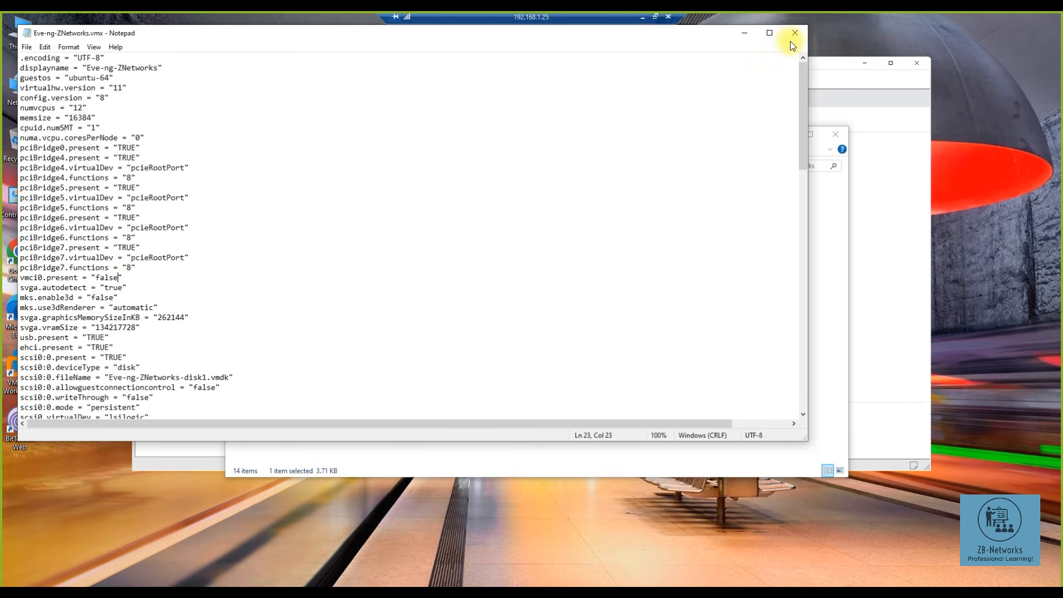
click(792, 38)
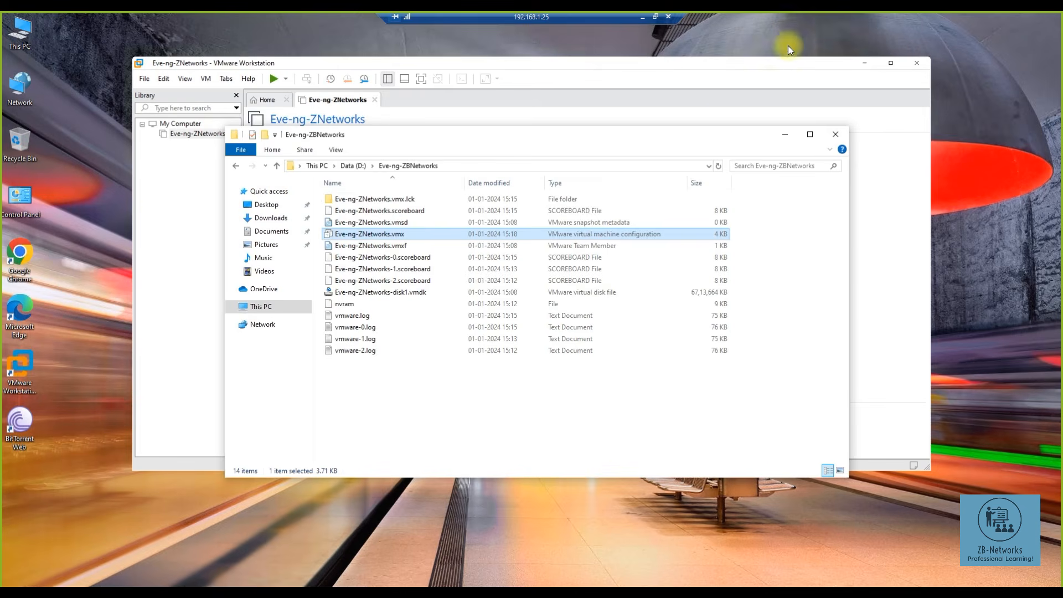
- Close the VM folder window and power on the Eve-ng-ZNetworks virtual machine
click(833, 134)
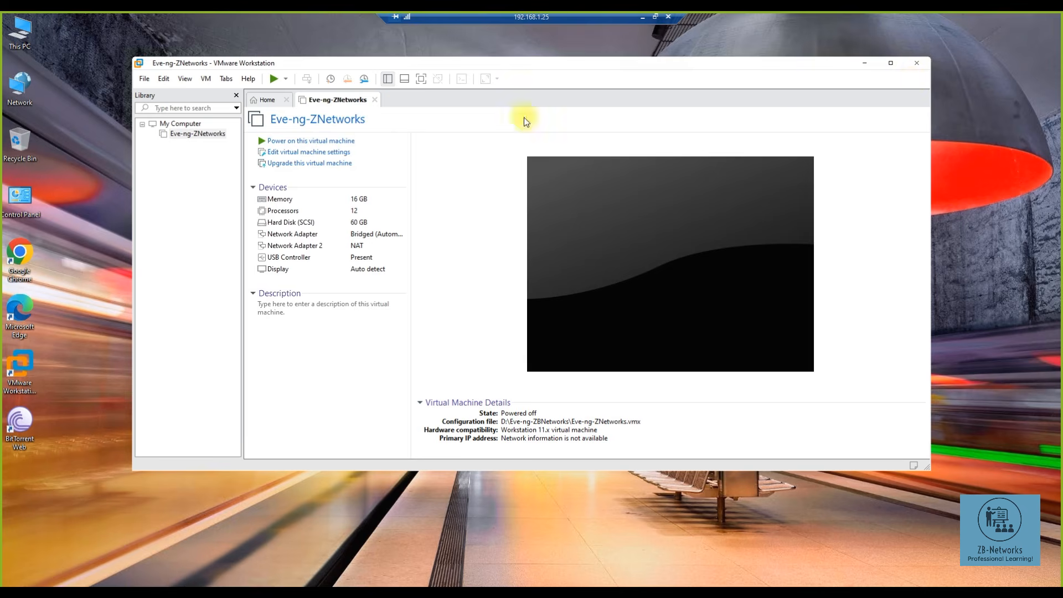
click(331, 142)
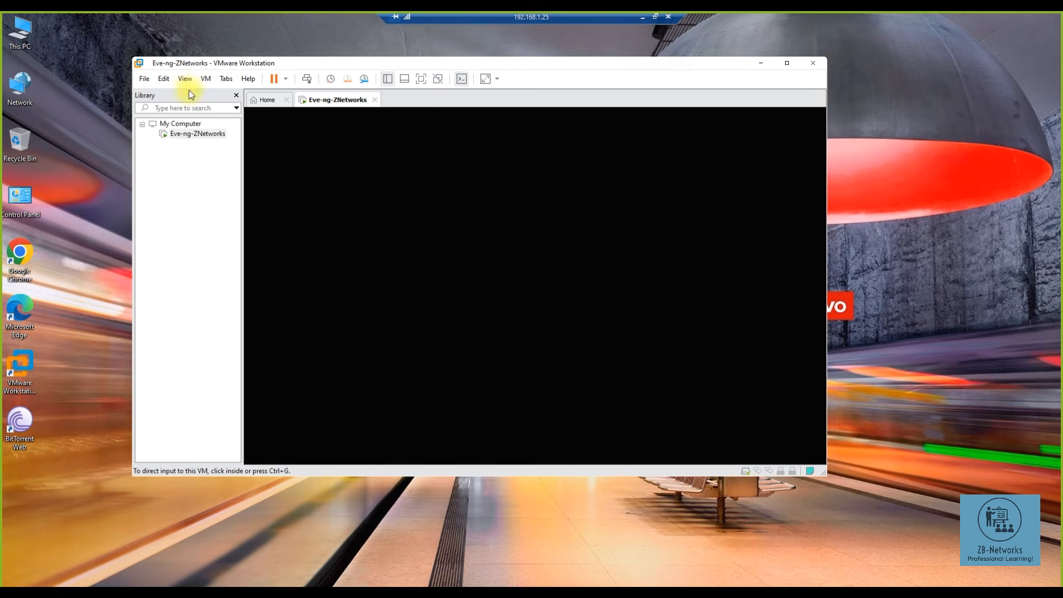
- Add VMnet0 as a new network in the Virtual Network Editor and apply it
click(164, 82)
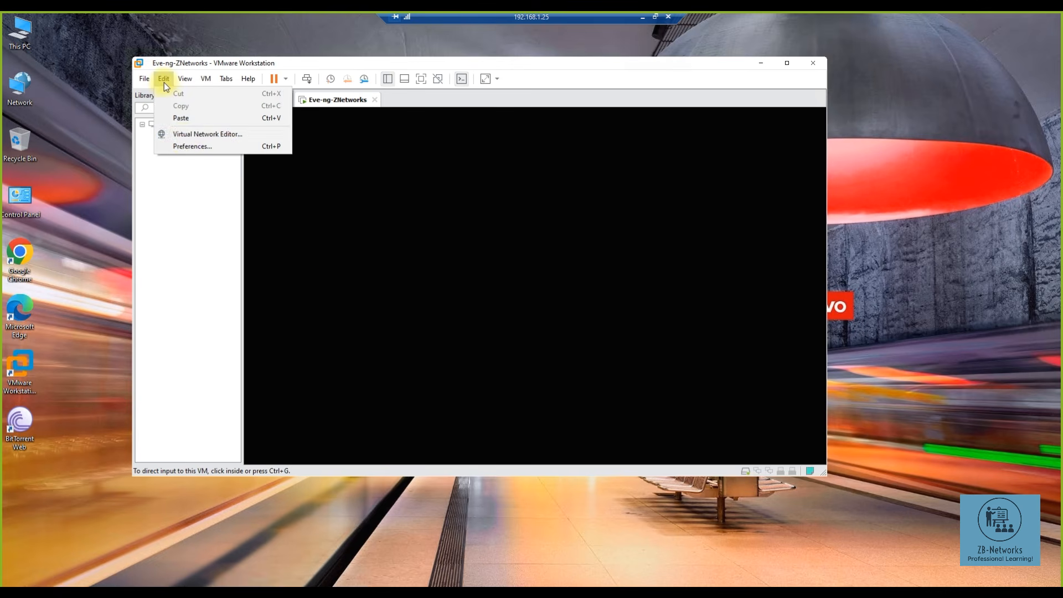
click(184, 135)
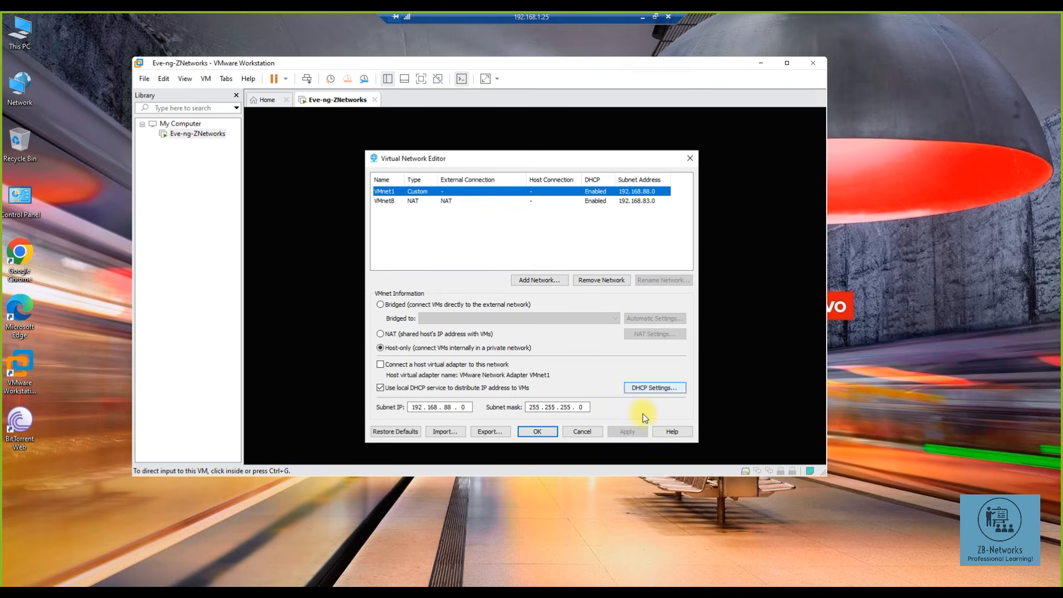
click(522, 281)
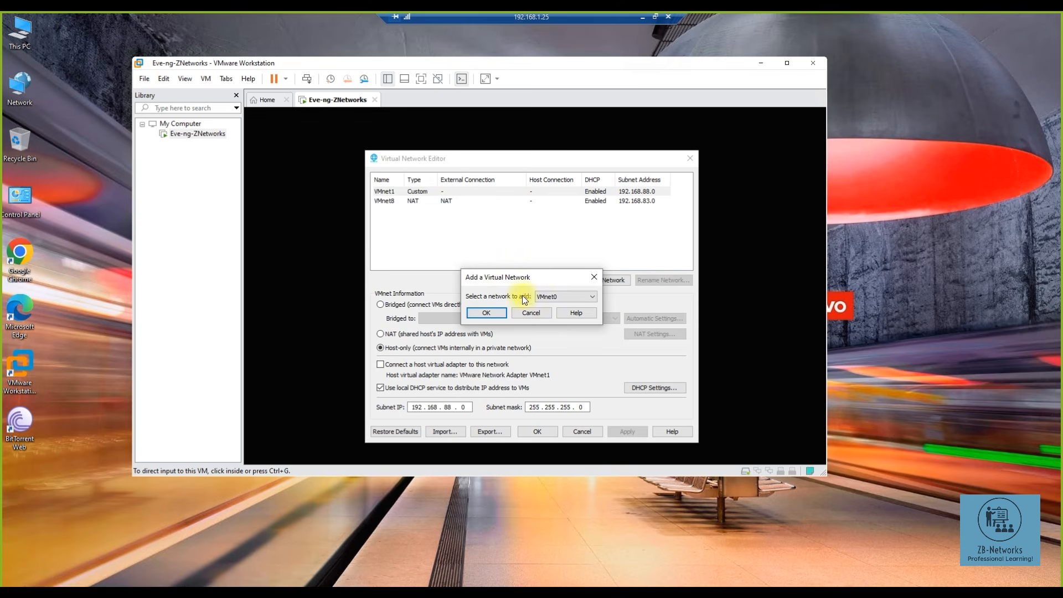
click(486, 312)
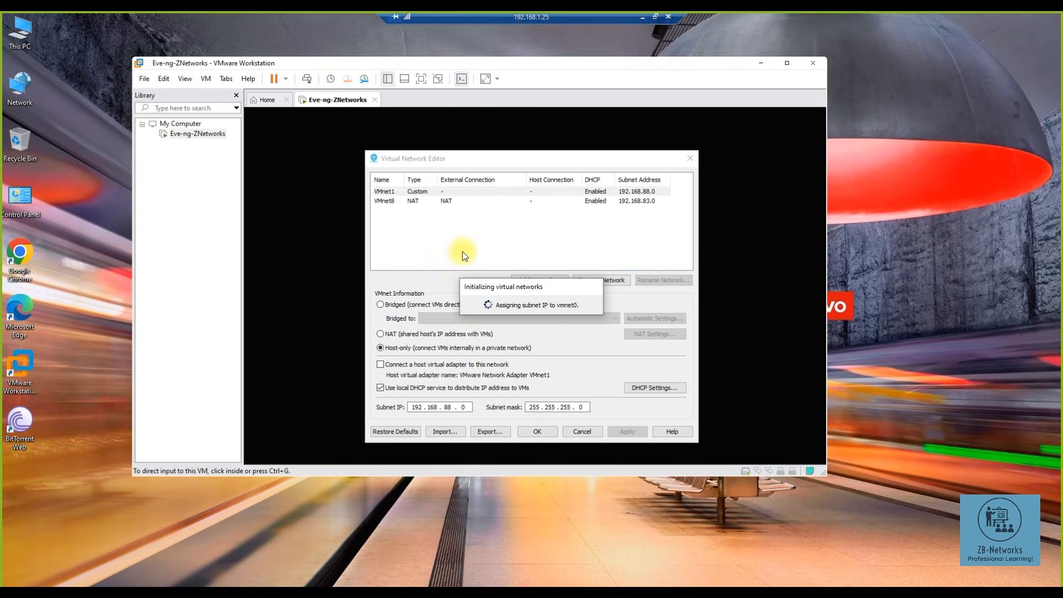
click(420, 211)
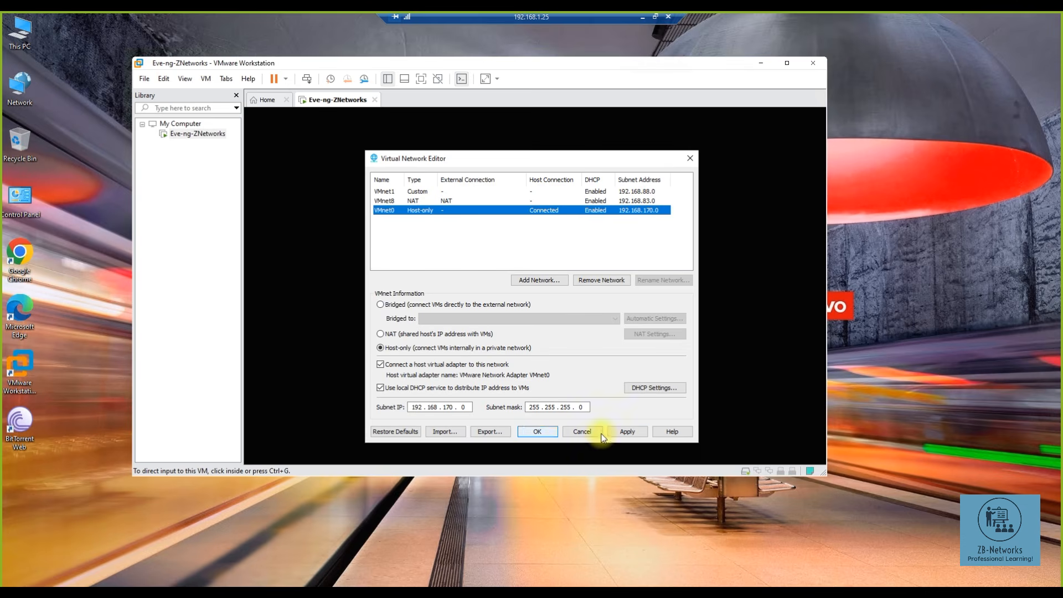
click(535, 431)
- Try bridging VMnet0, dismiss the refusal error, and close the editor
click(380, 304)
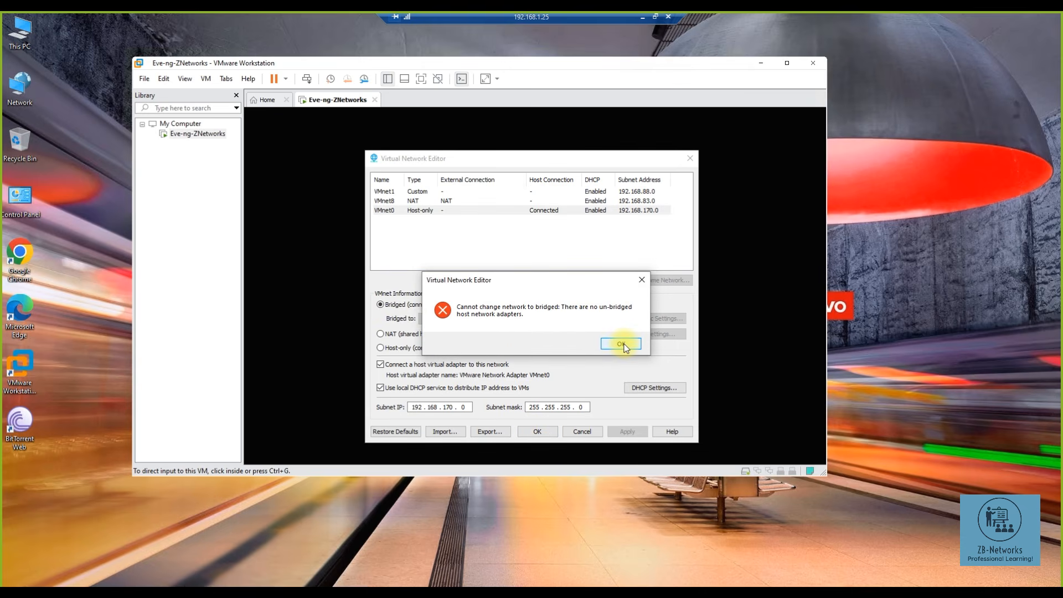
click(623, 344)
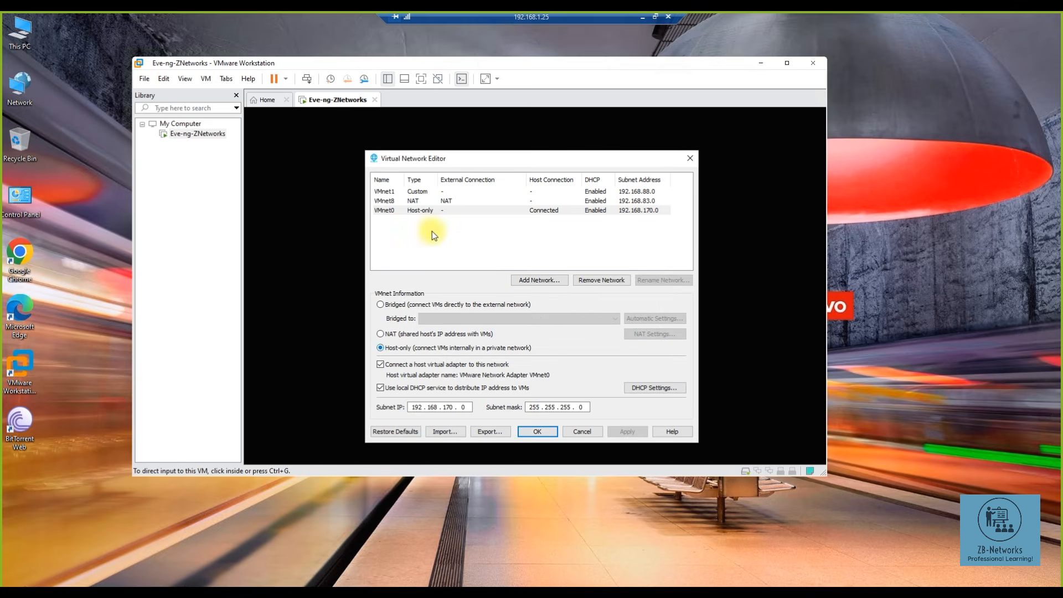
click(537, 431)
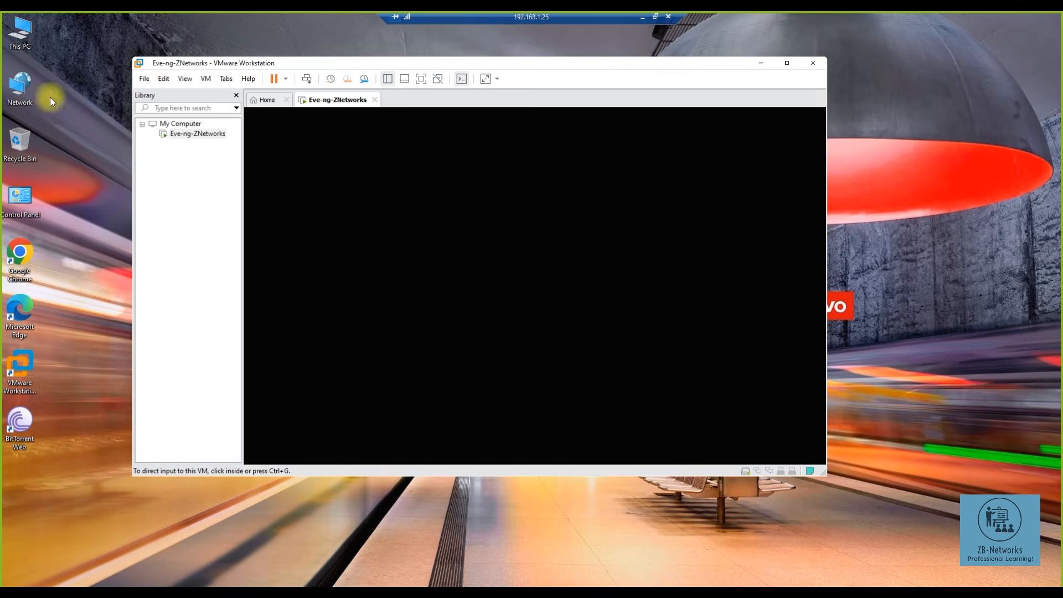
- Power off the Eve-ng-ZNetworks VM and confirm
right_click(189, 137)
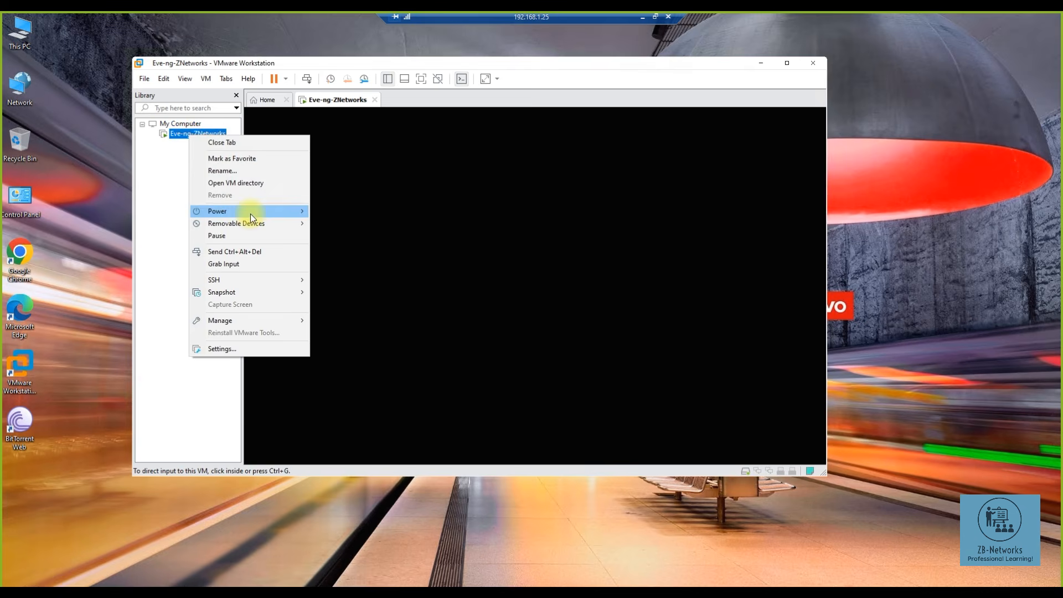
mouse_move(250, 212)
click(339, 275)
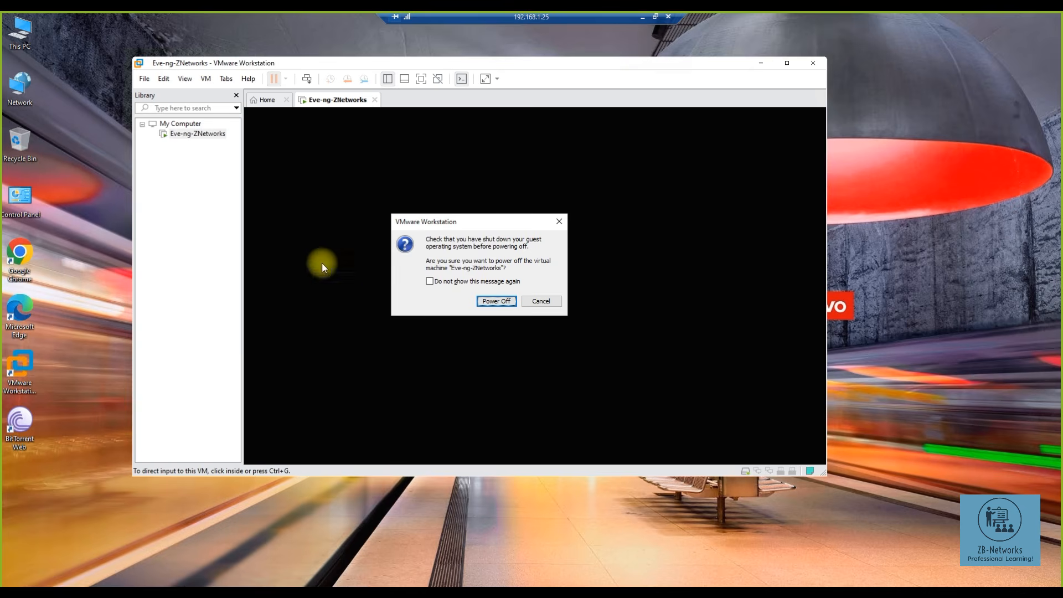
click(498, 302)
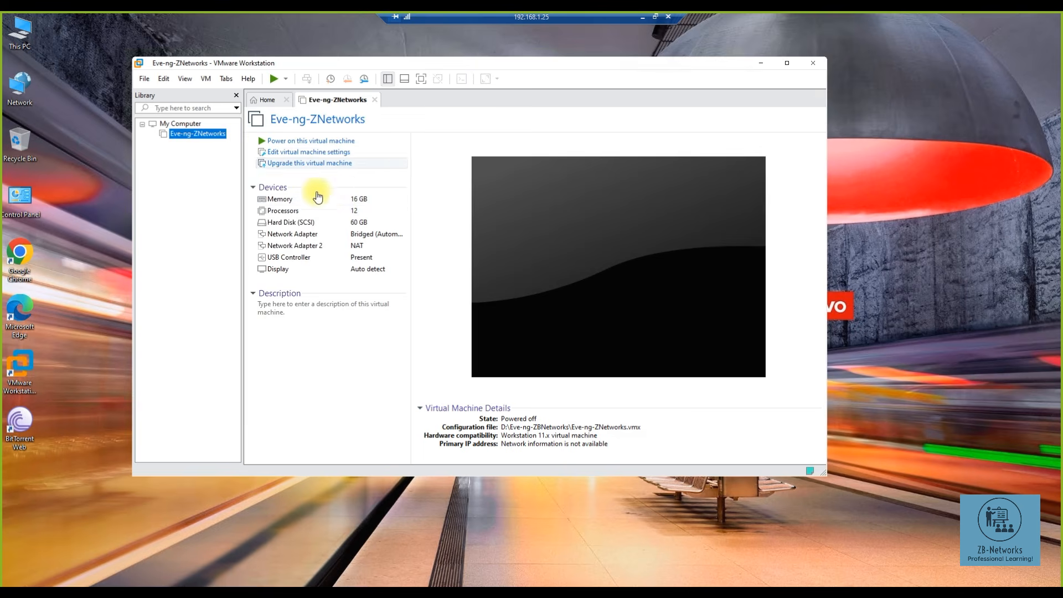
- Attach the first network adapter to Custom VMnet0 and power the VM back on
click(332, 235)
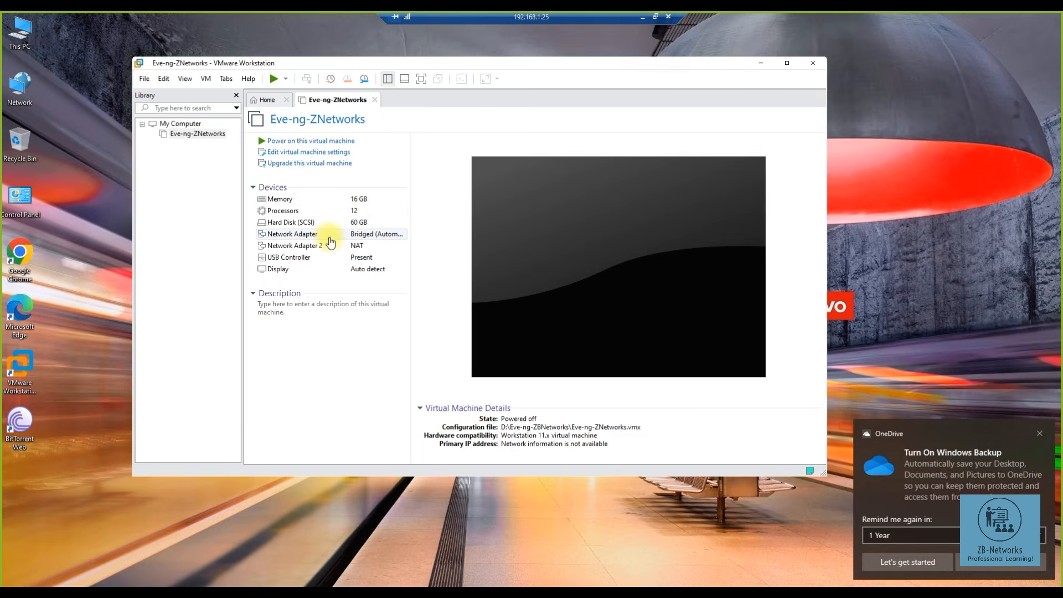
double_click(334, 238)
click(477, 204)
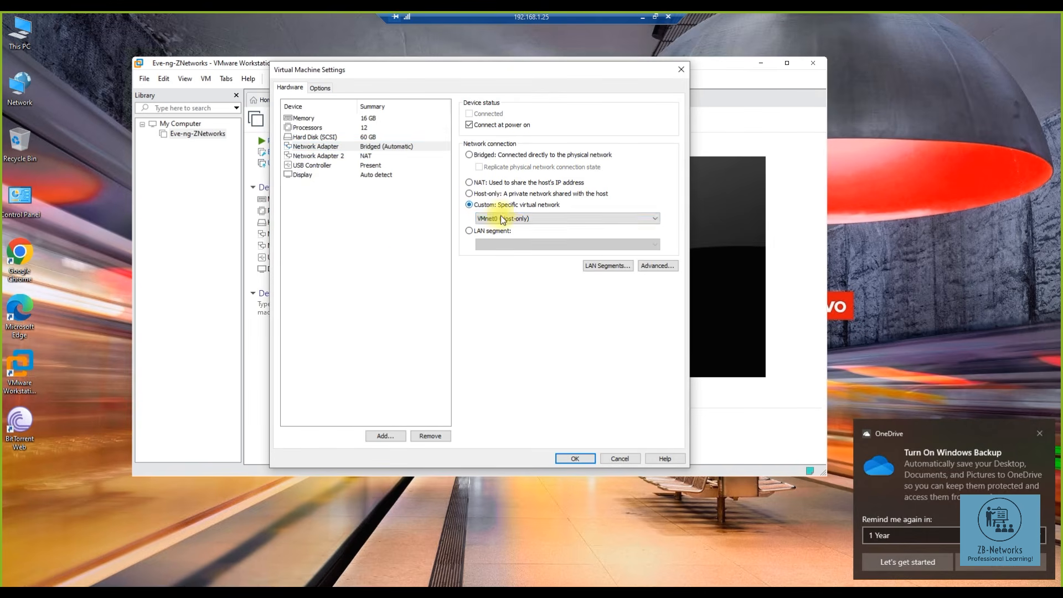
click(508, 220)
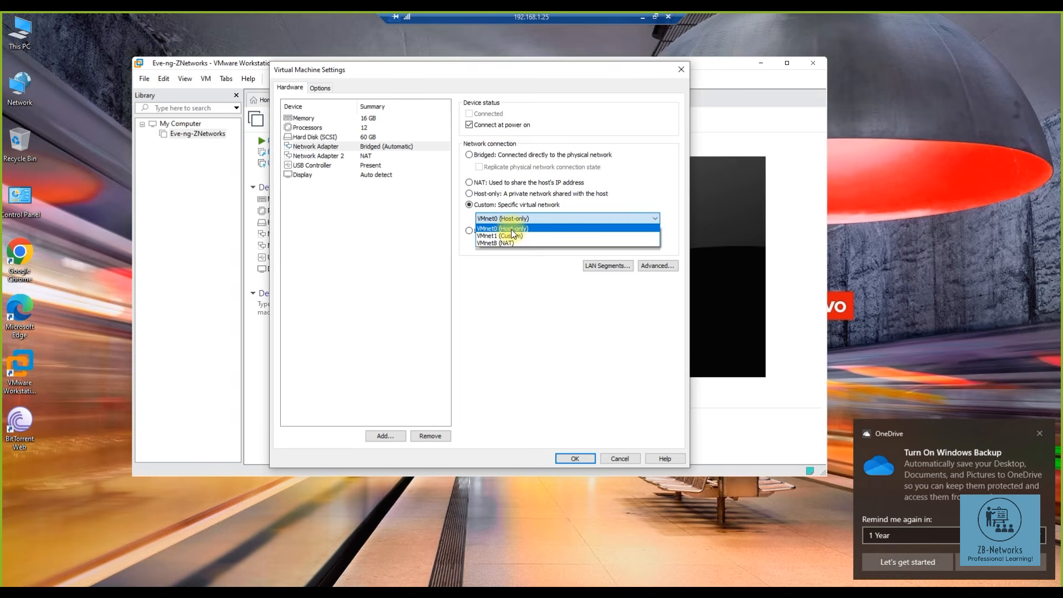
click(510, 229)
click(575, 459)
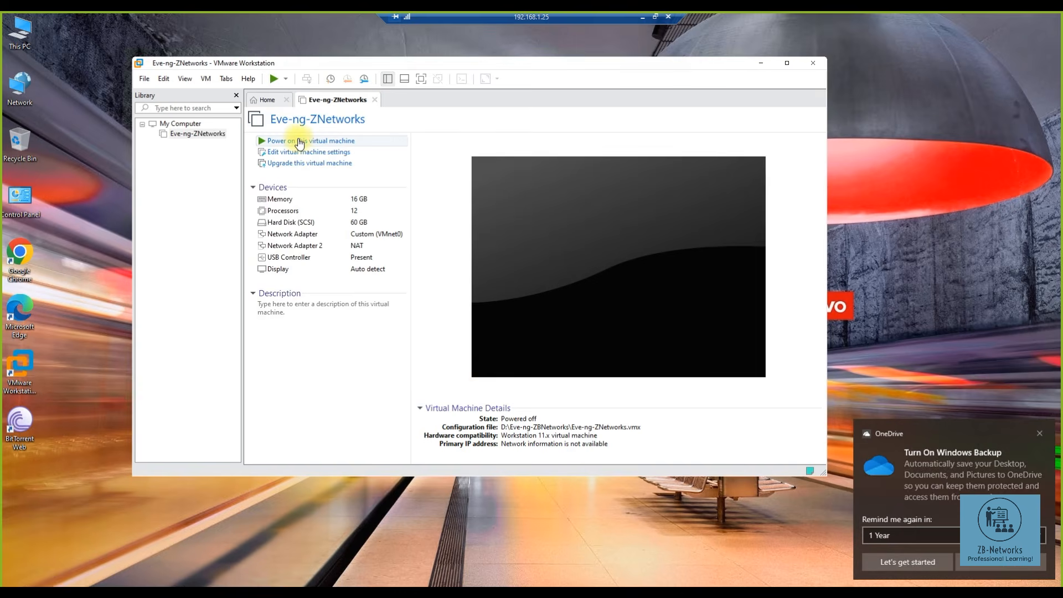
click(299, 143)
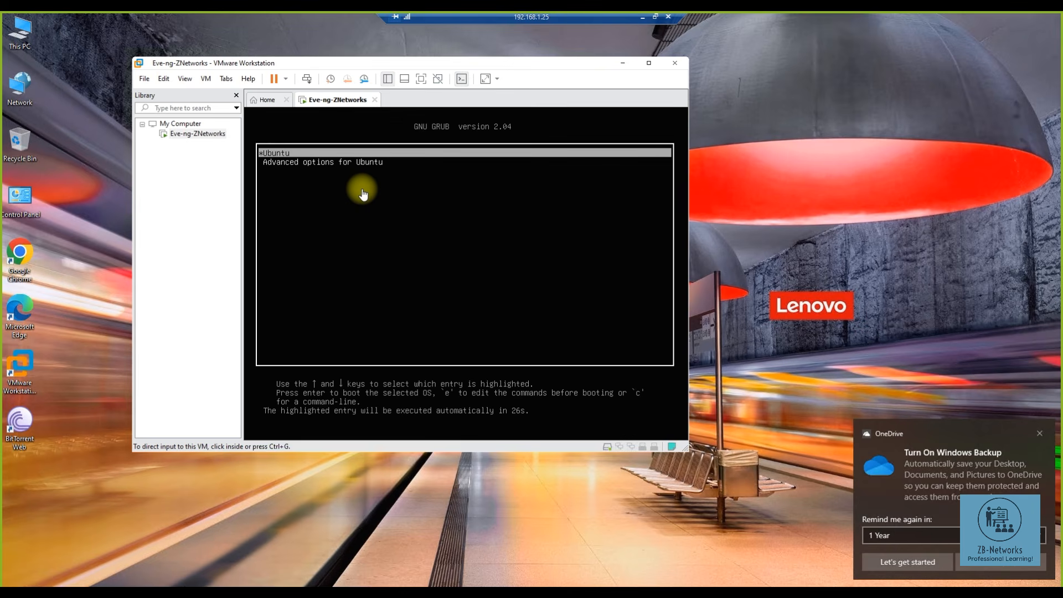
- Boot the default Ubuntu GRUB entry and widen the window while it starts
click(363, 194)
key(Return)
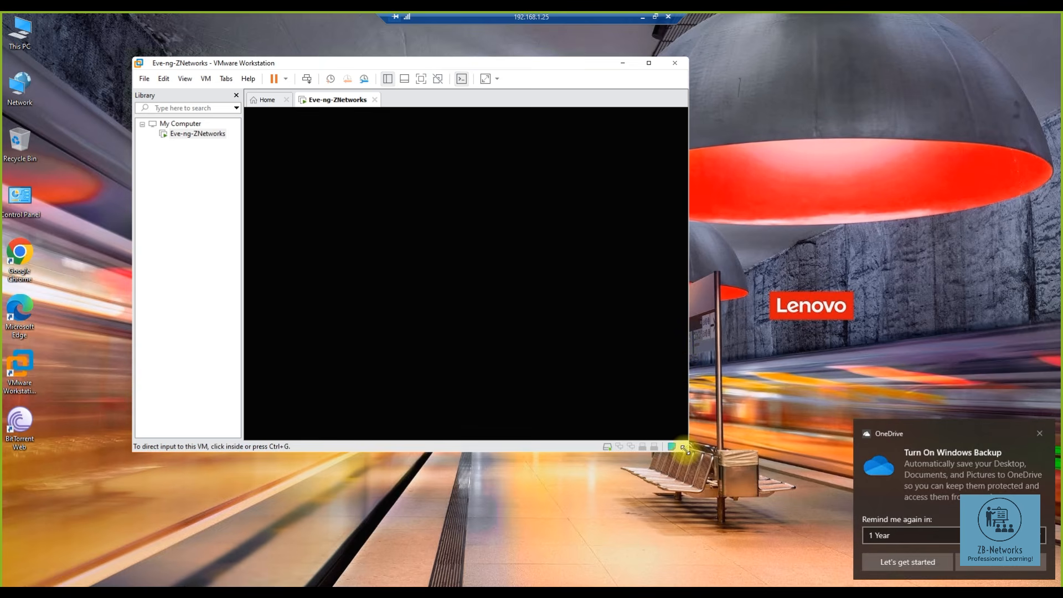
drag(688, 450, 784, 450)
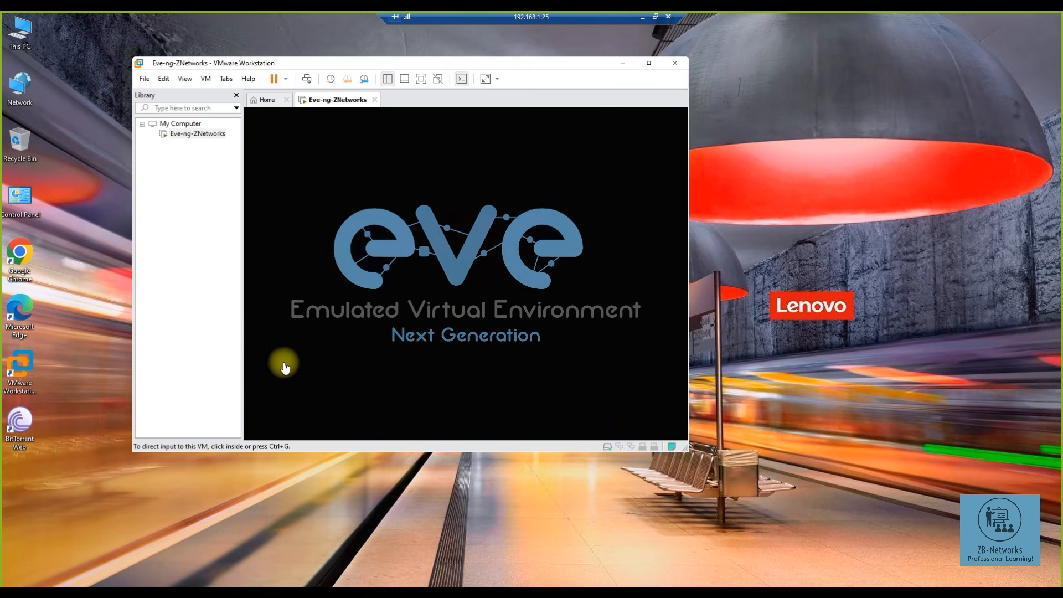
- Reopen the Virtual Network Editor and view VMnet0's DHCP settings without changes
click(166, 81)
click(191, 135)
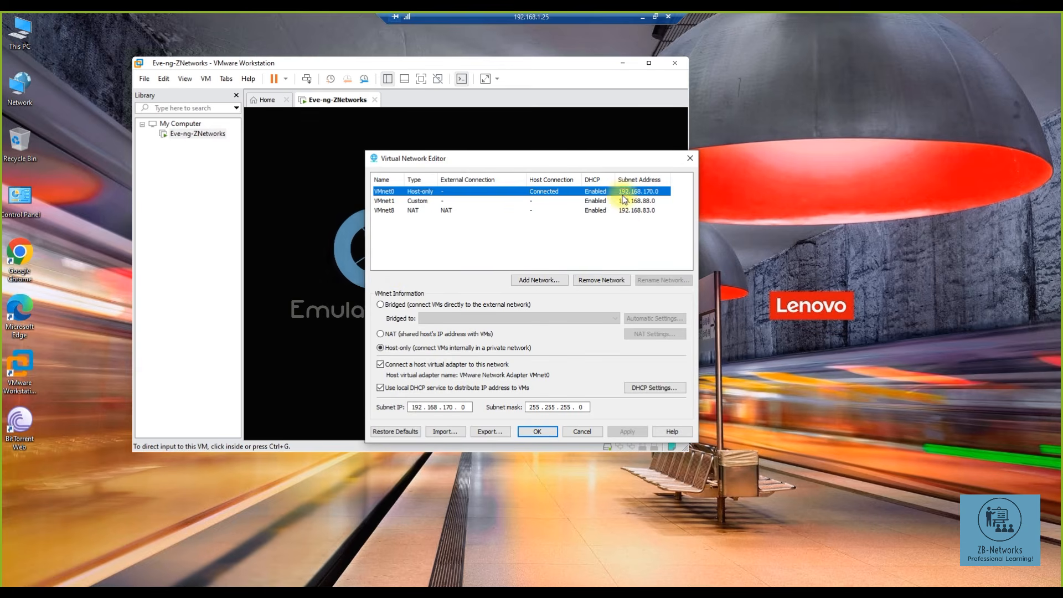
click(651, 391)
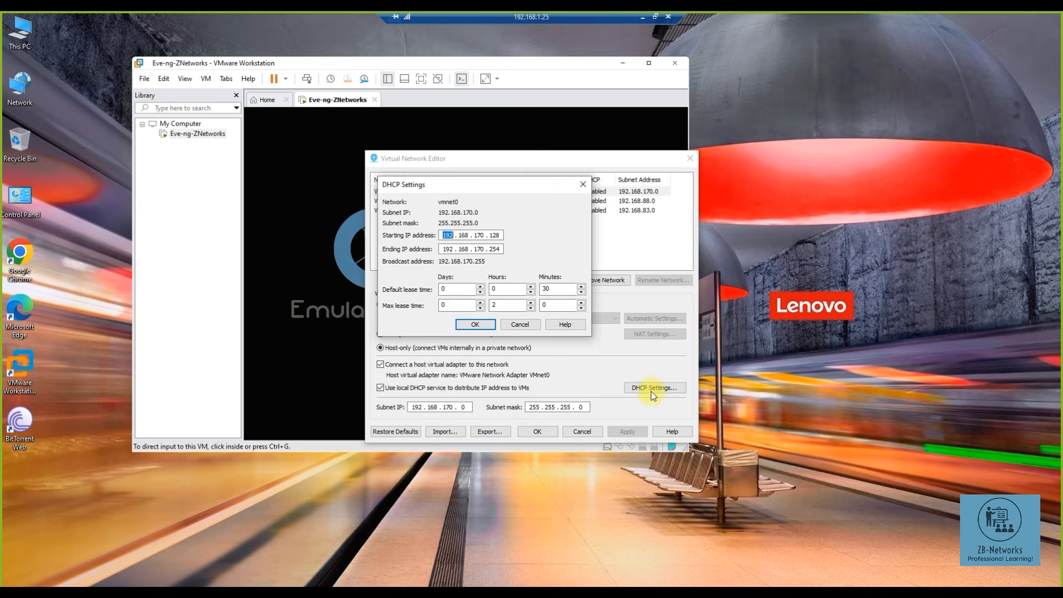
click(520, 325)
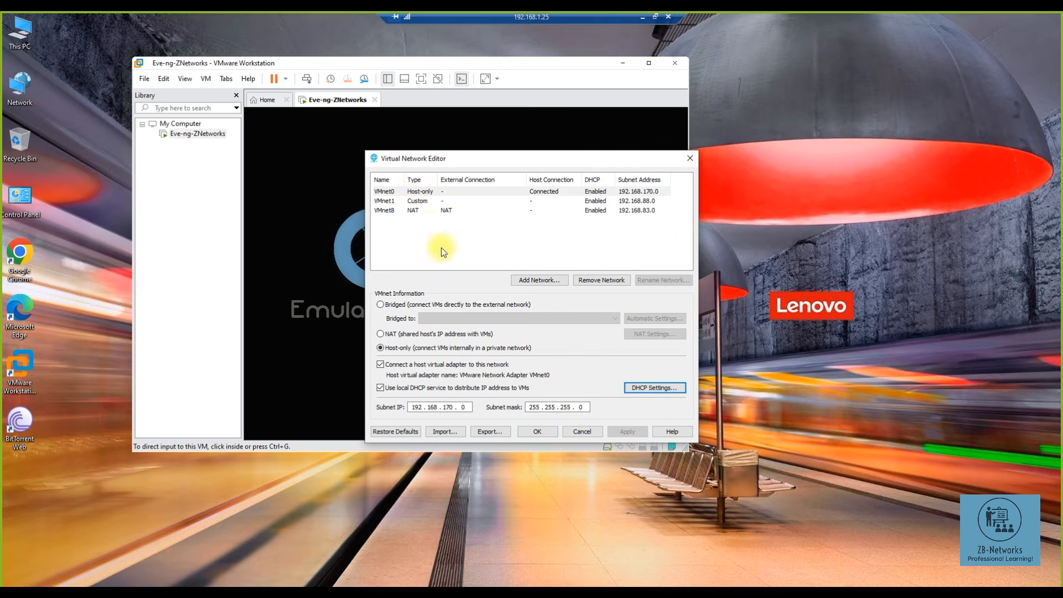
- Attempt bridging VMnet0 and VMnet1, dismiss both errors, and check VMnet8
click(410, 192)
click(419, 305)
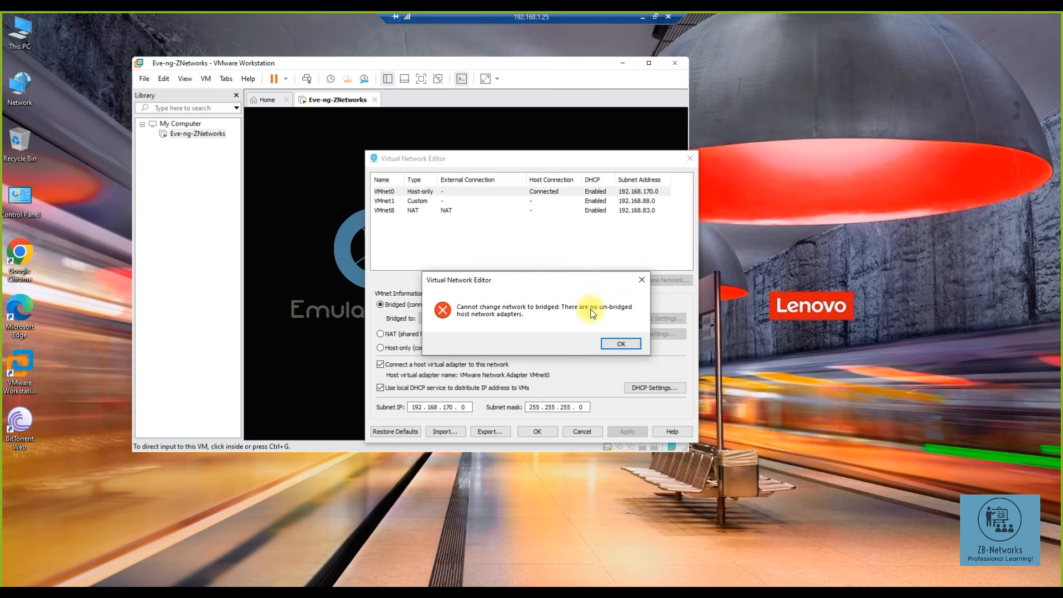
click(620, 344)
click(408, 203)
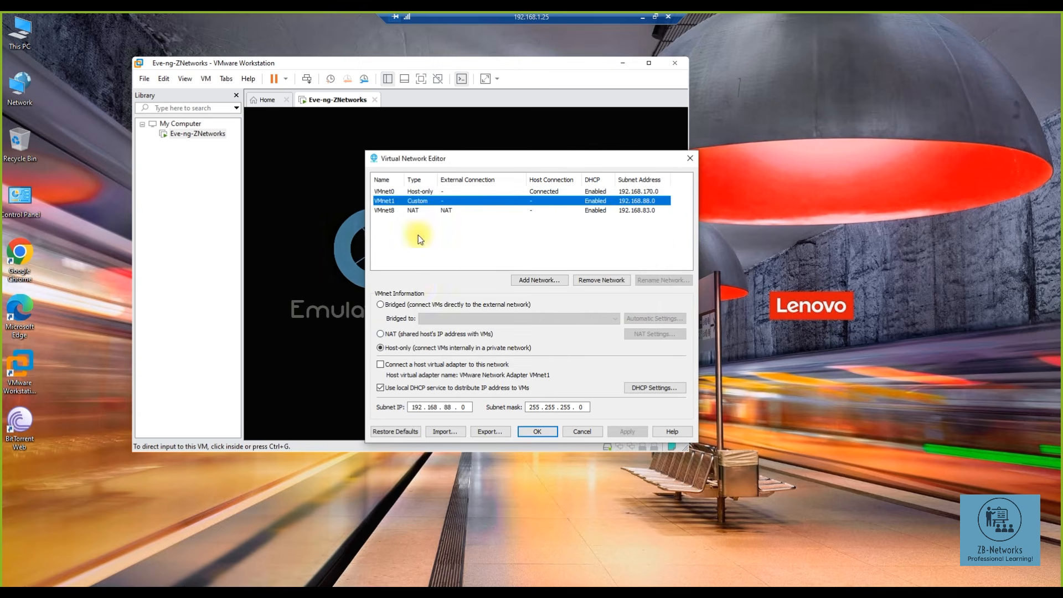
click(402, 306)
click(623, 344)
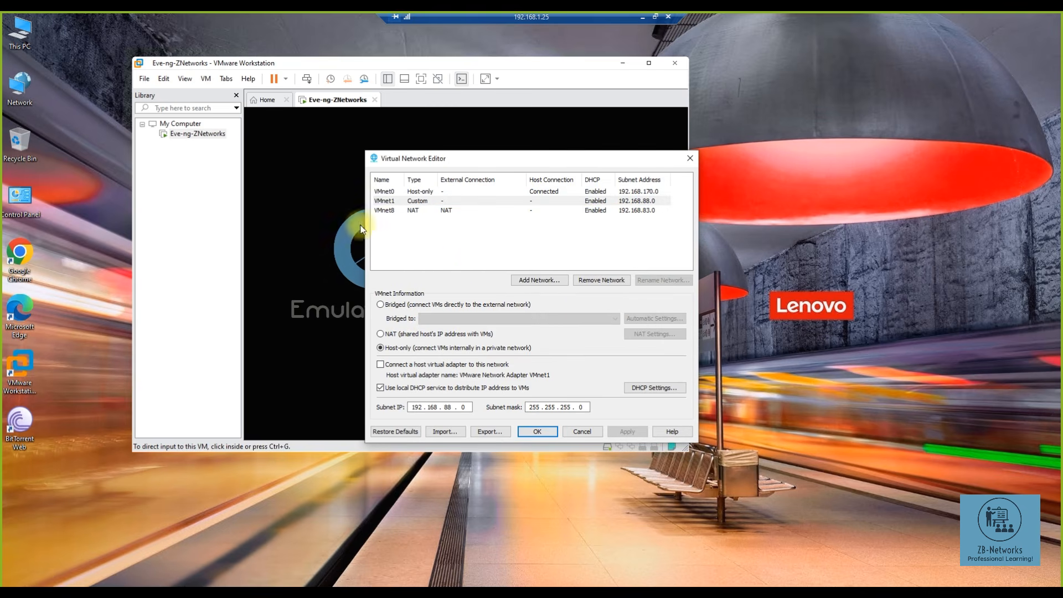
click(398, 210)
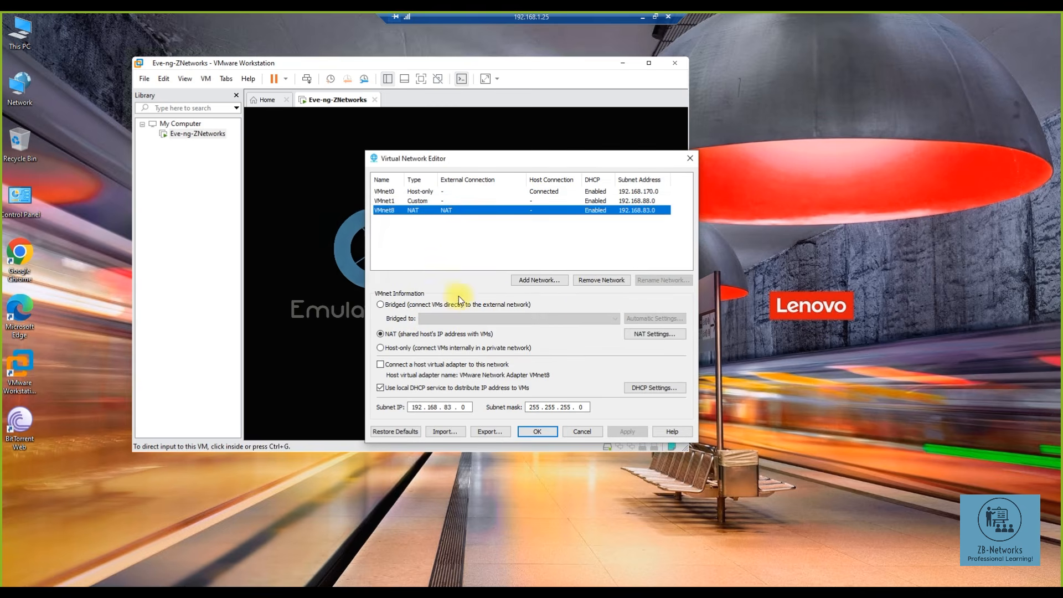
click(394, 191)
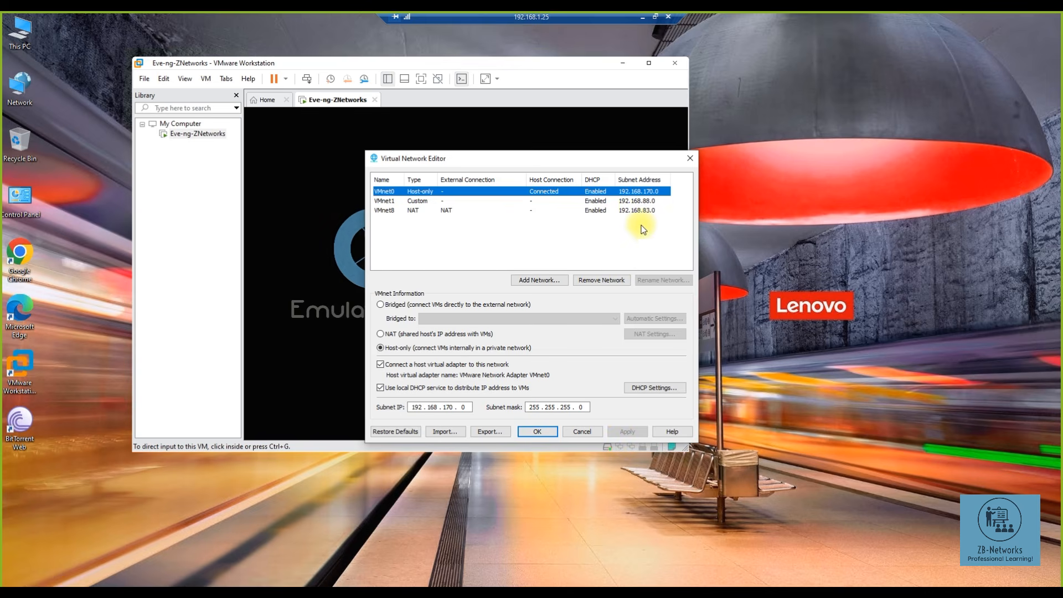
- Cancel the Virtual Network Editor and open Network Connections with ncpa.cpl
click(597, 431)
key(super+r)
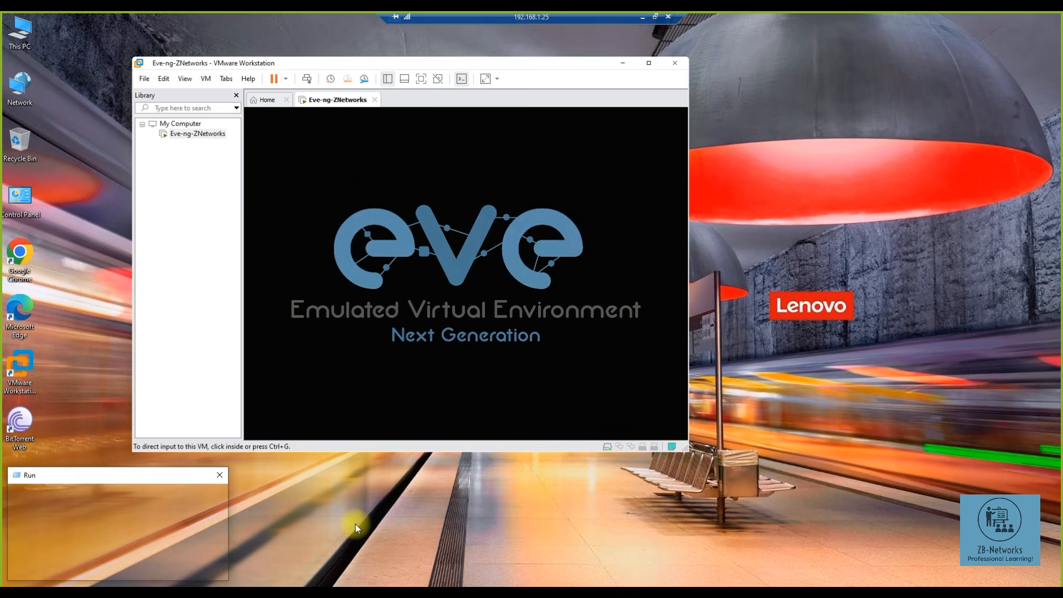
text(ncpa.cpl)
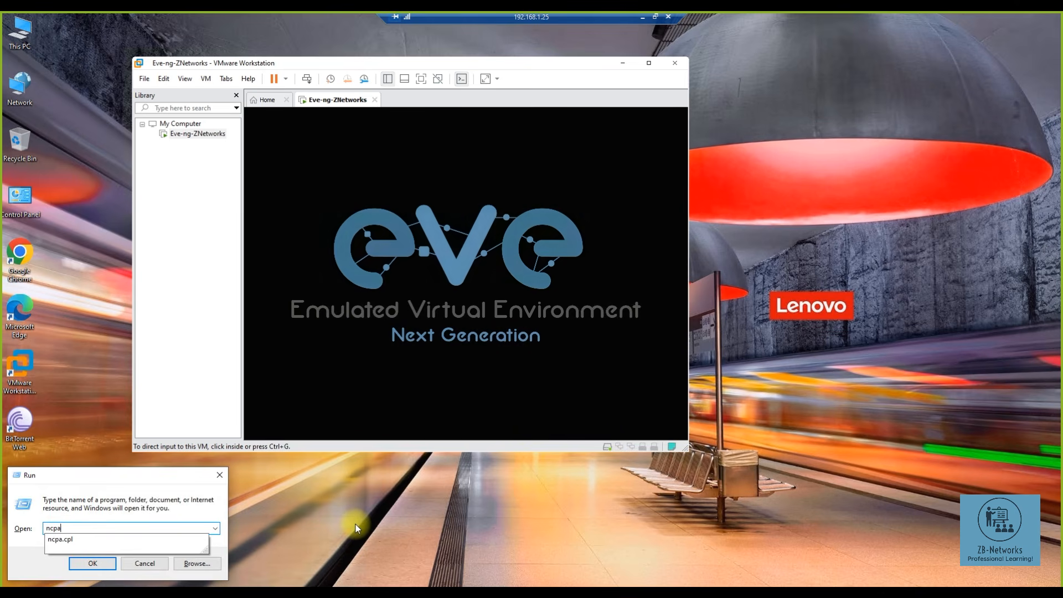
key(Return)
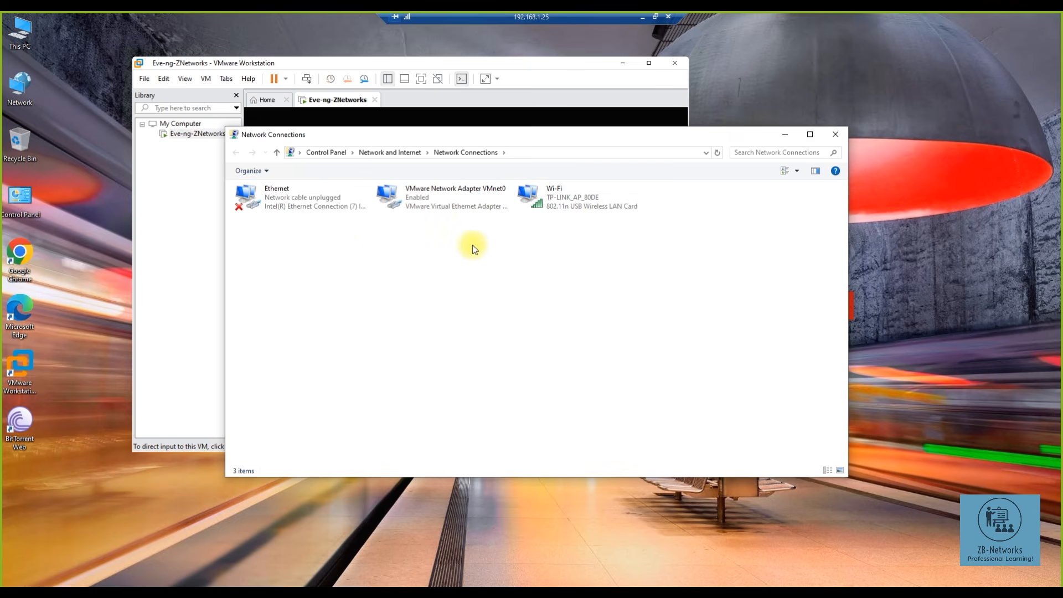
- Inspect the Ethernet, VMnet0 and Wi-Fi adapters and Wi-Fi properties, then minimize the window
click(443, 207)
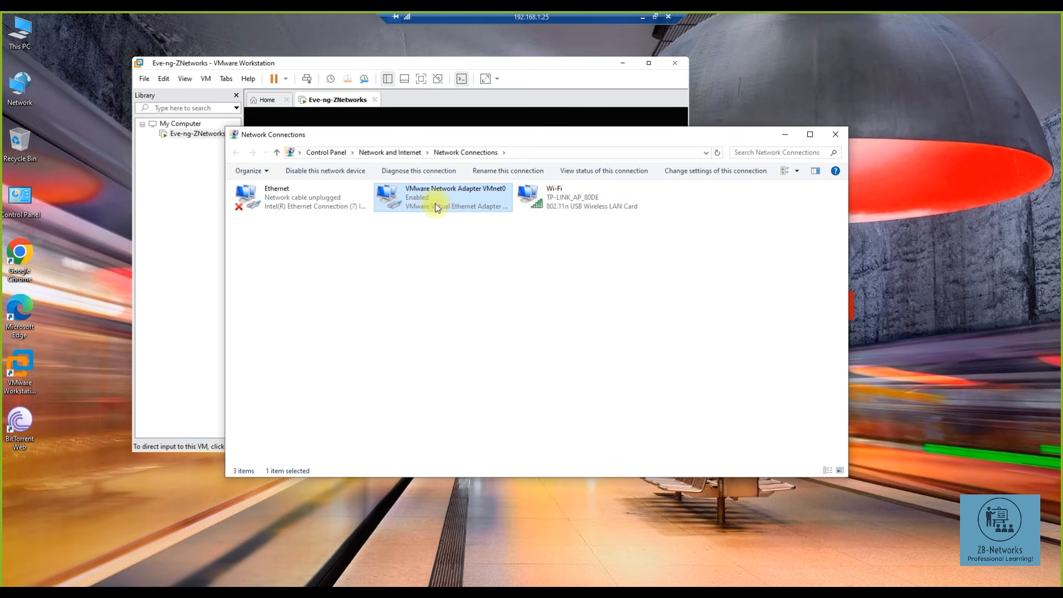
click(336, 209)
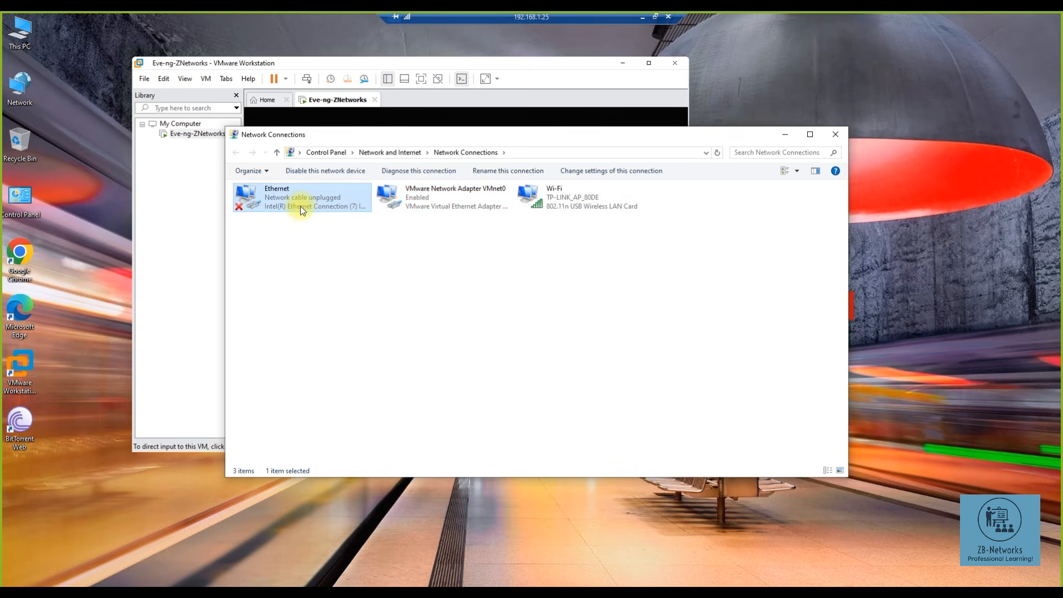
click(429, 197)
click(576, 204)
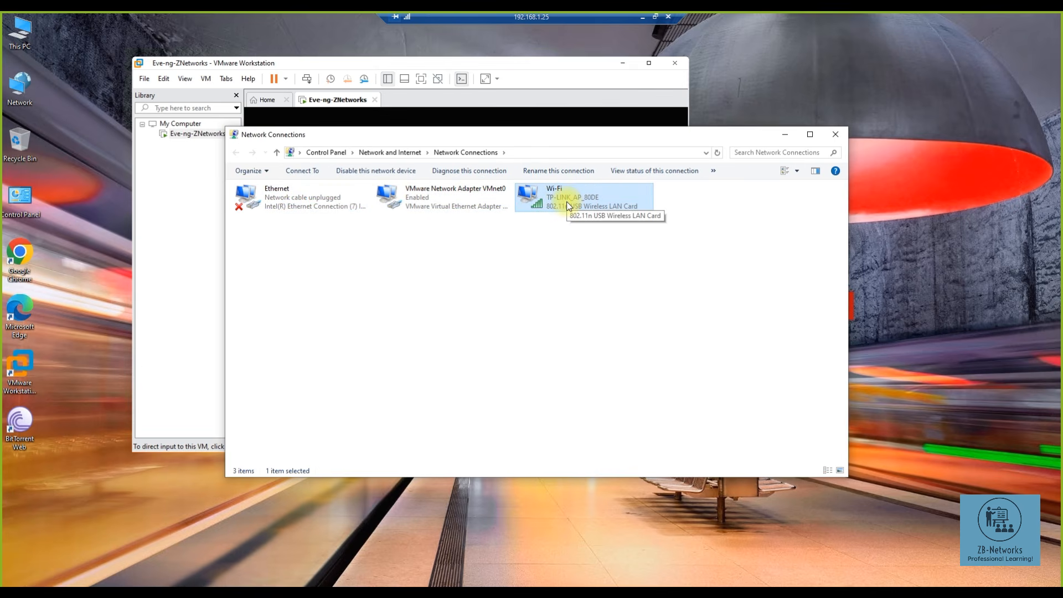
right_click(567, 205)
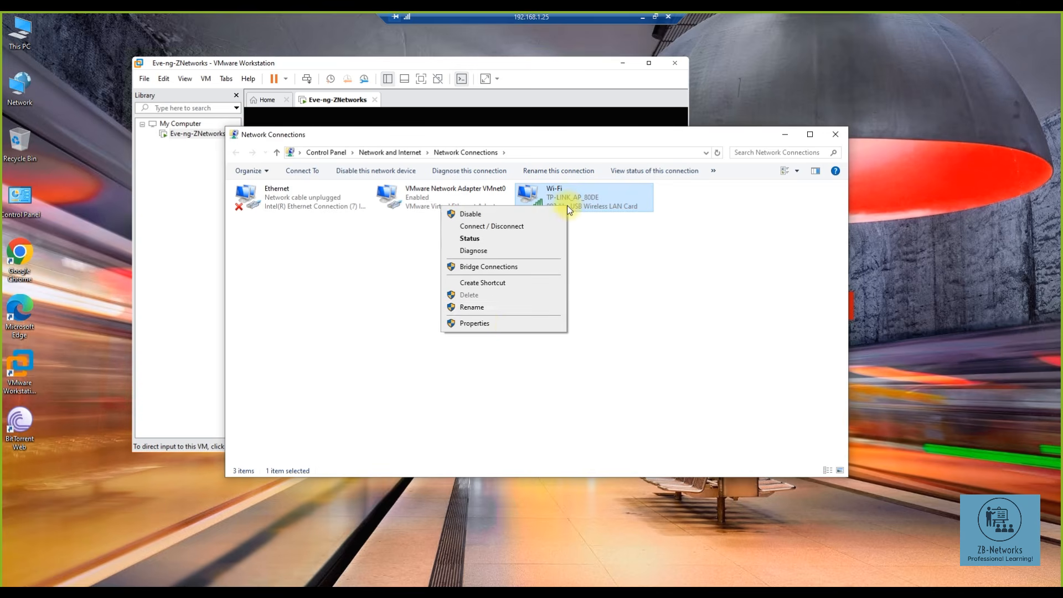
click(510, 324)
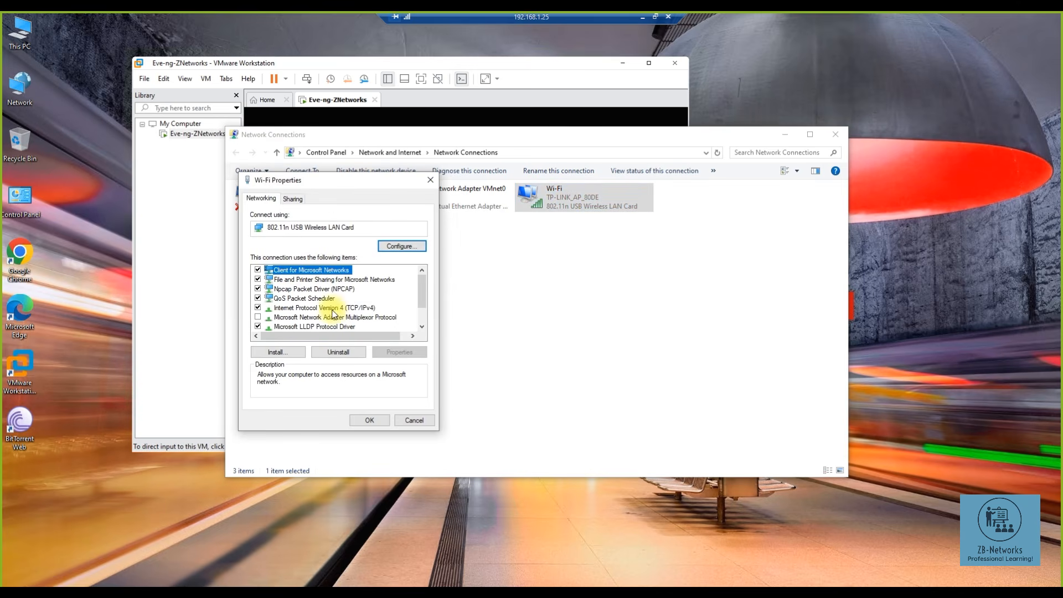
drag(362, 227, 274, 227)
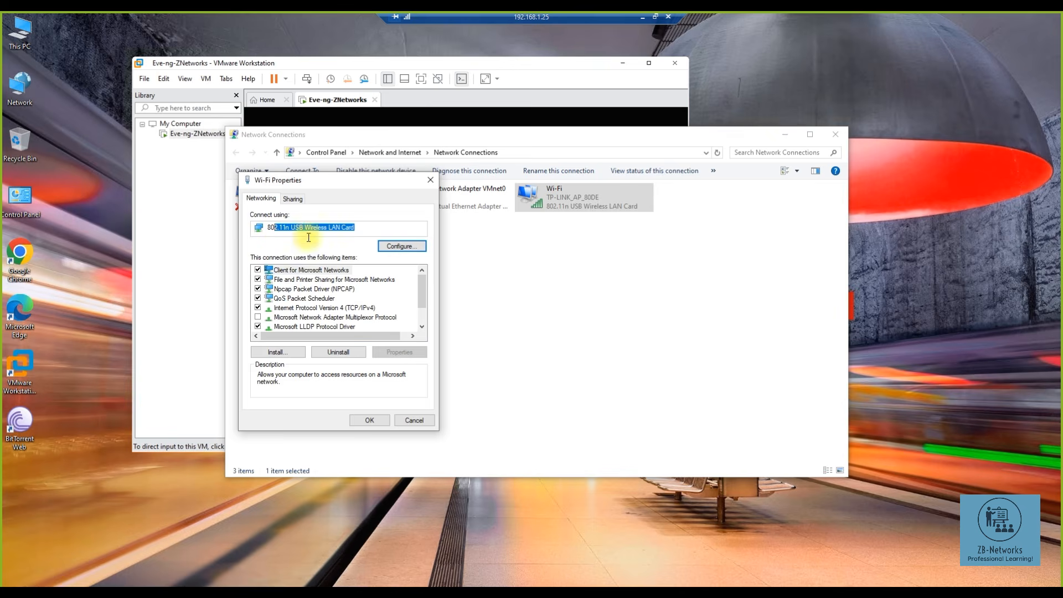
click(412, 420)
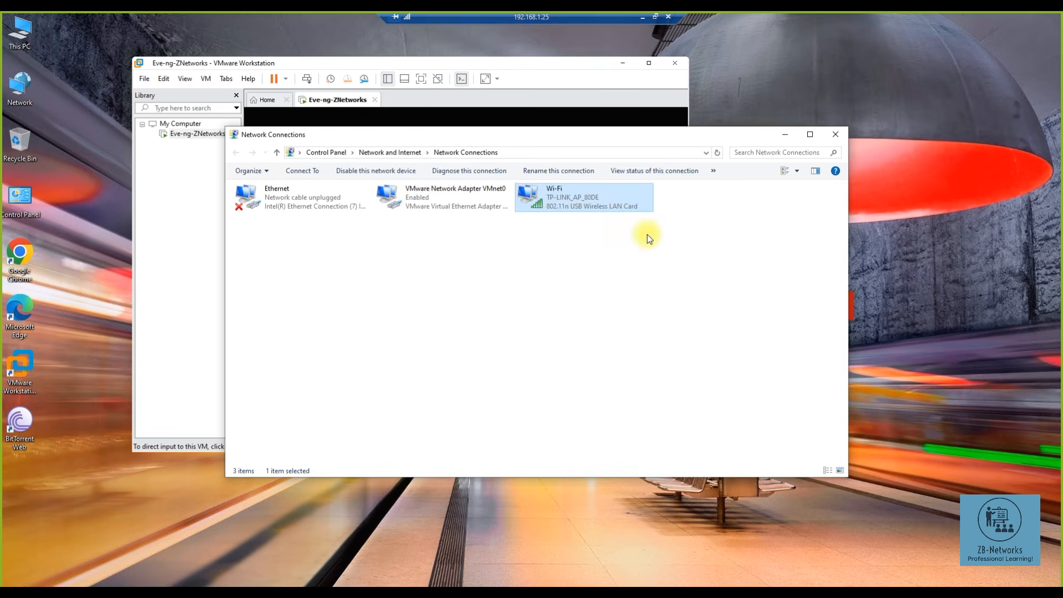
click(785, 135)
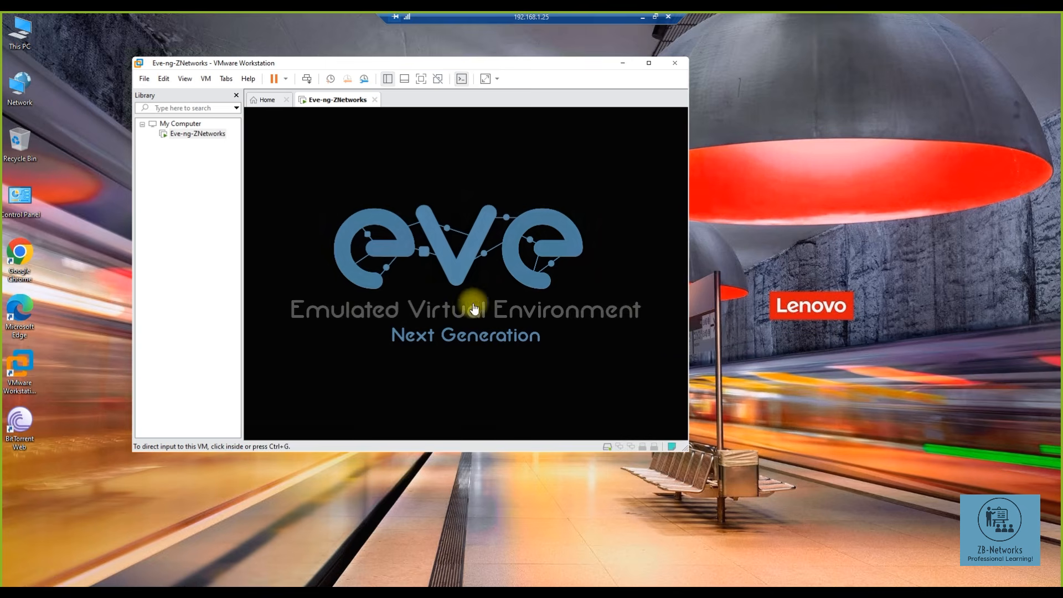
- Set Eve-ng-ZNetworks' first network adapter to NAT in the VM settings
drag(717, 448, 929, 449)
click(638, 346)
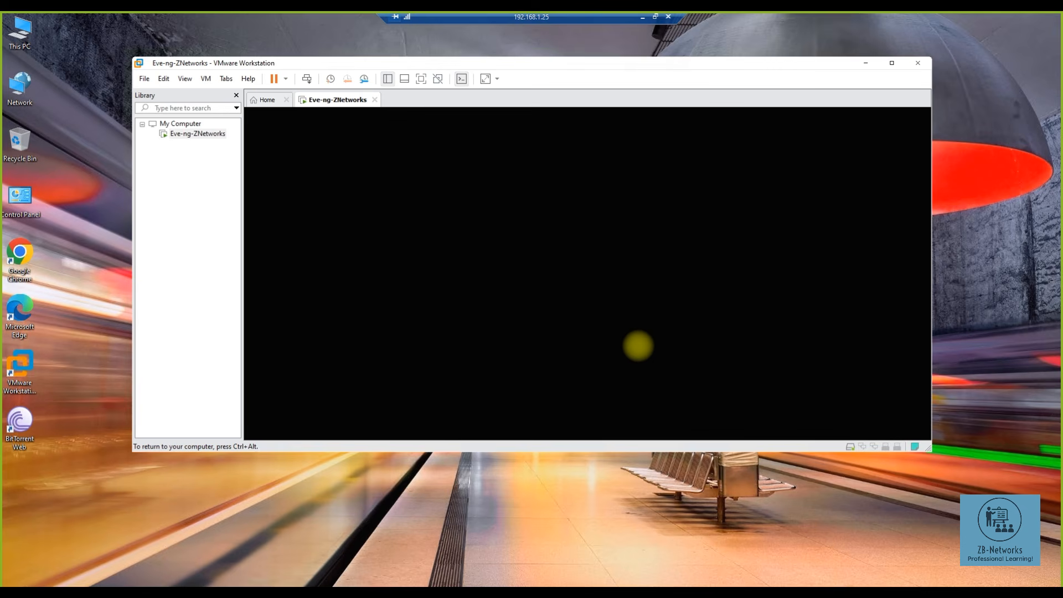
key(ctrl+alt)
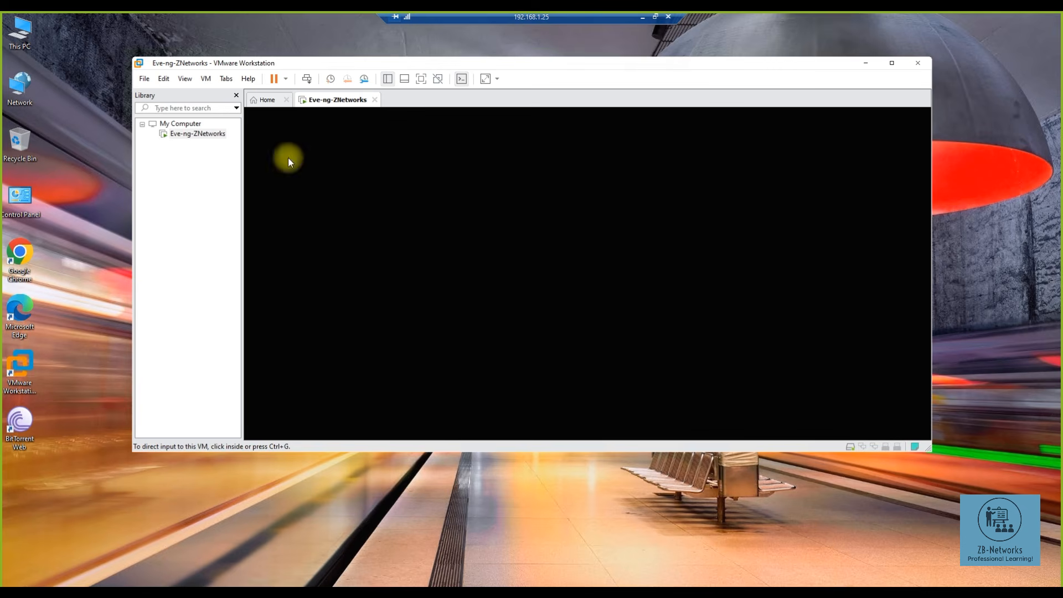
right_click(195, 134)
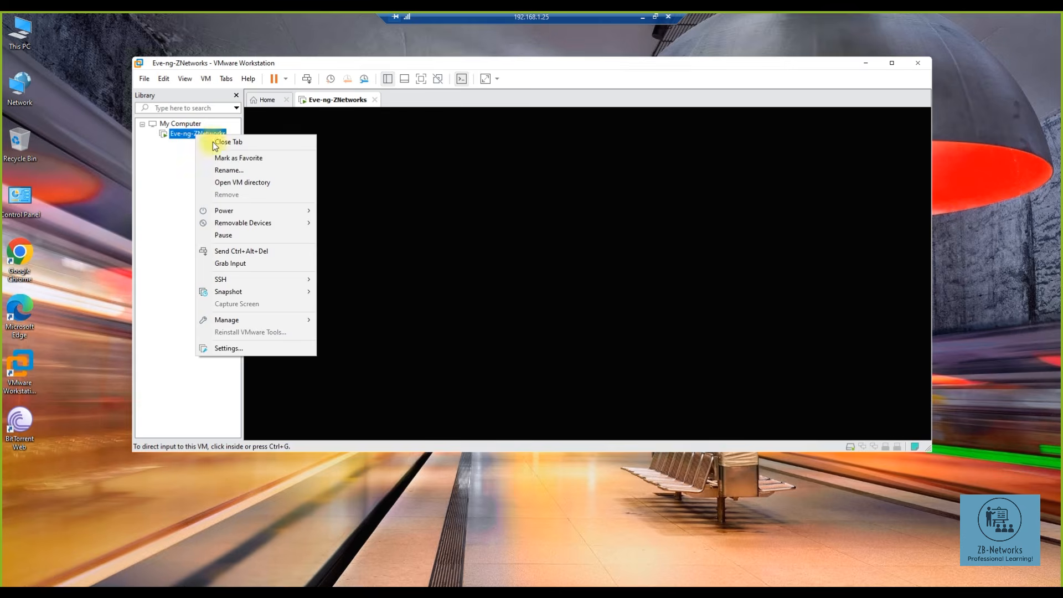
click(231, 348)
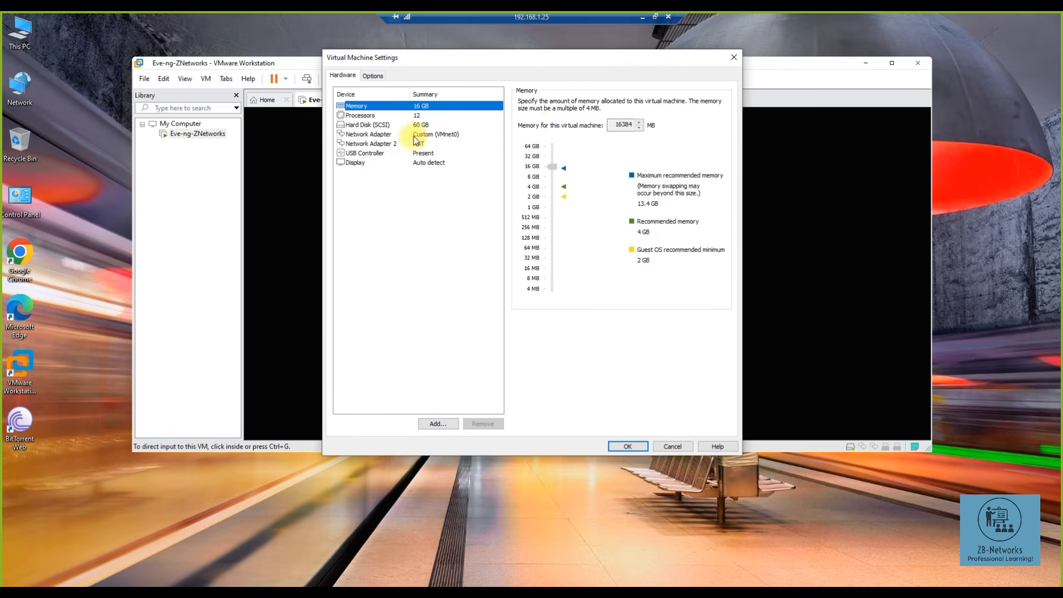
click(413, 136)
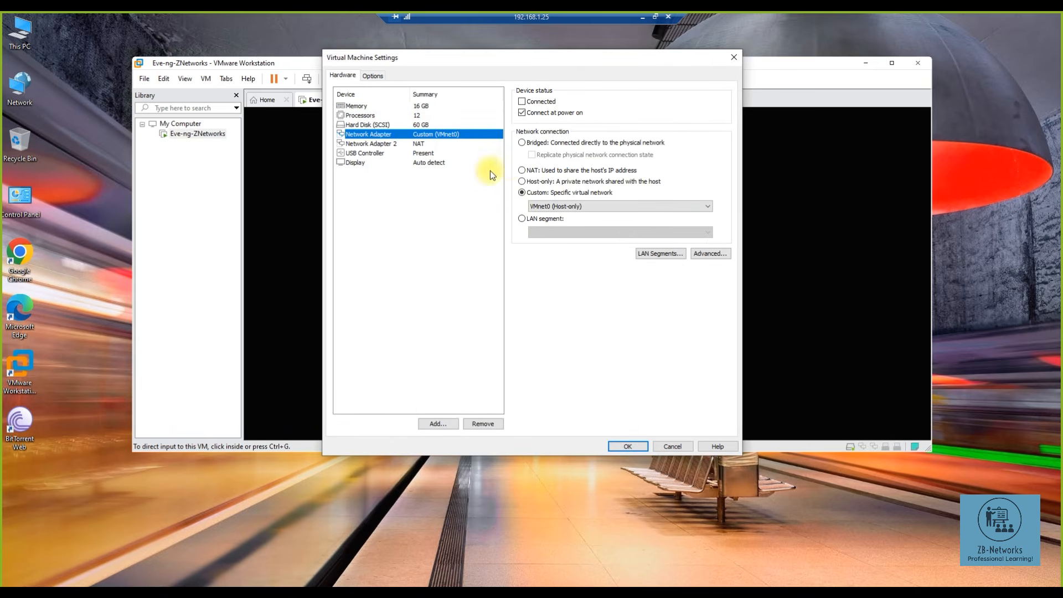
click(525, 171)
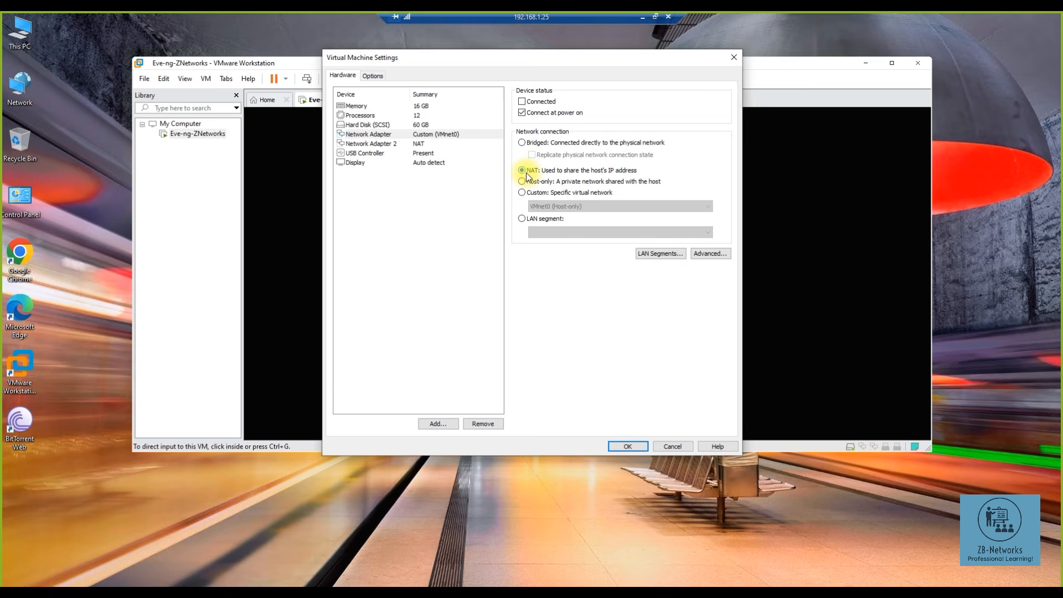
click(627, 447)
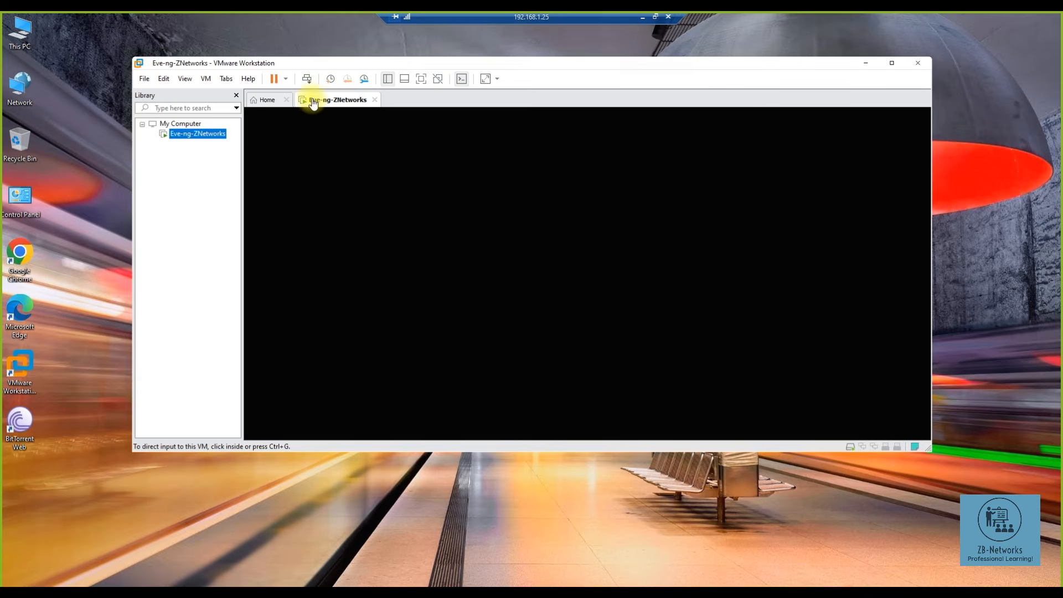
- Power off the Eve-ng-ZNetworks VM and confirm
right_click(326, 107)
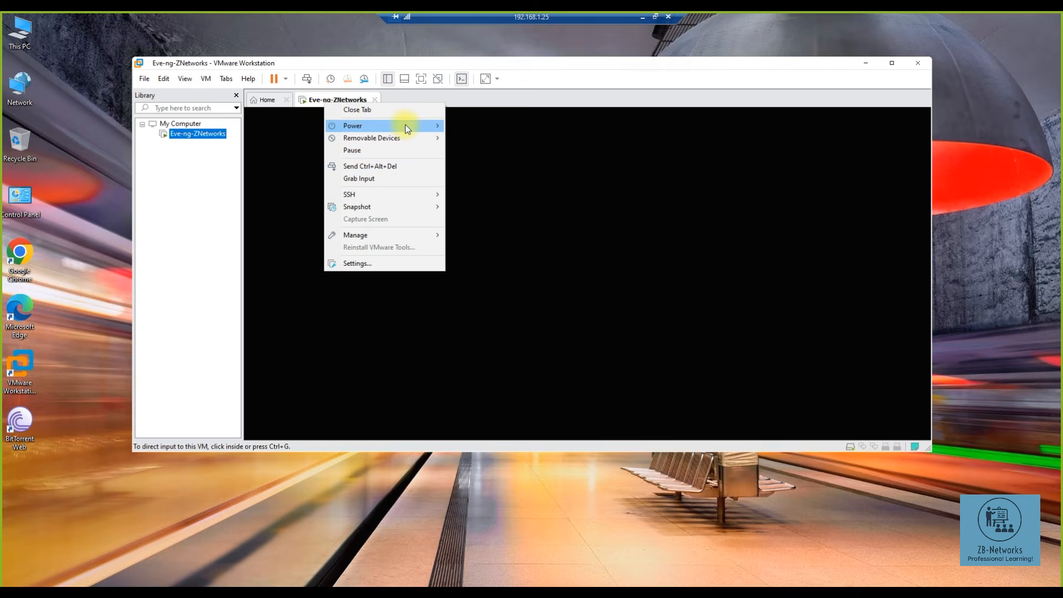
mouse_move(405, 125)
click(490, 189)
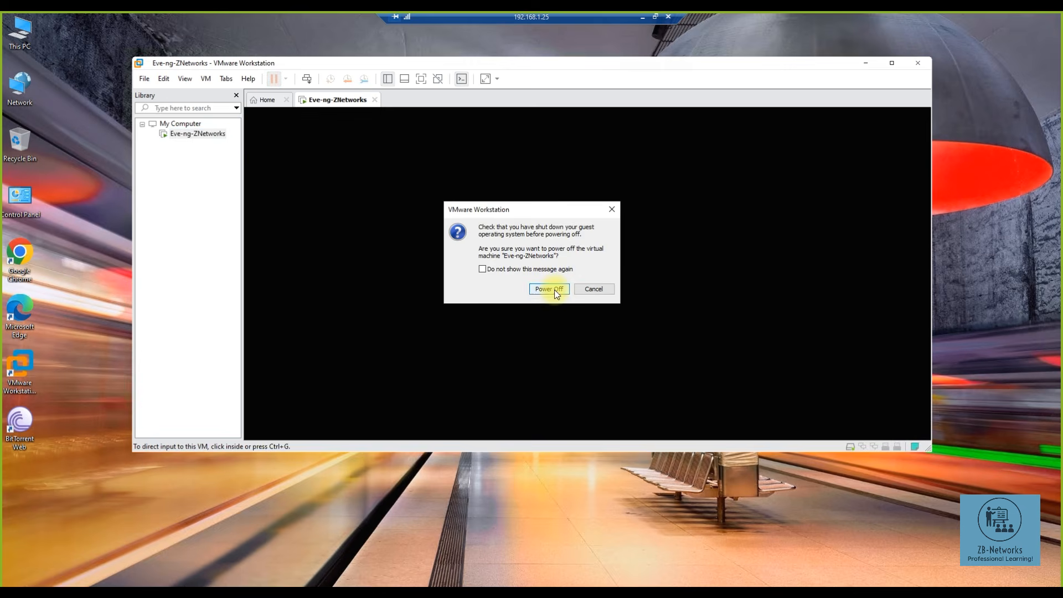
click(549, 289)
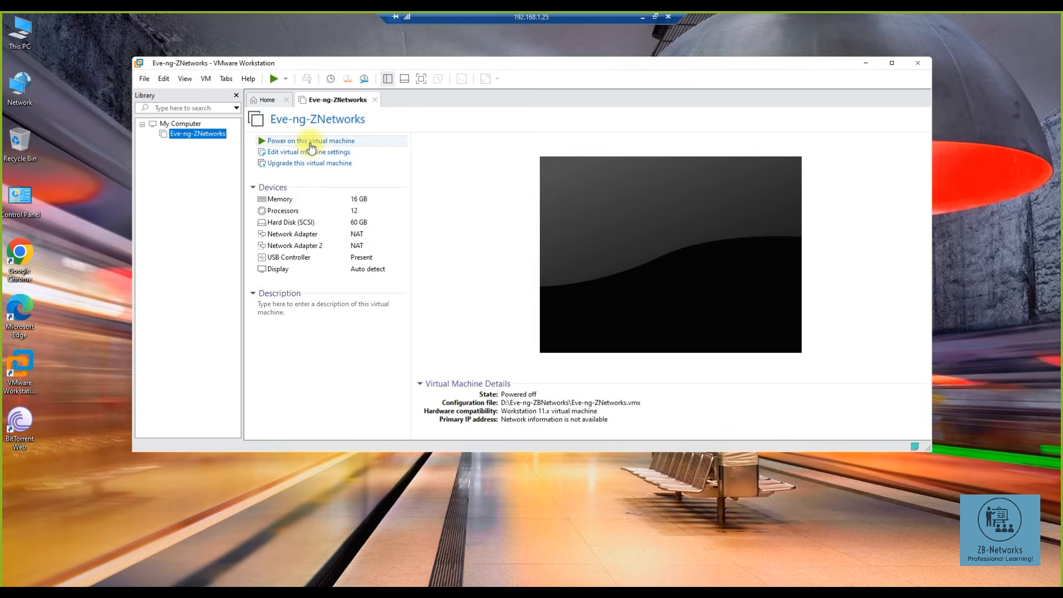
- Power on the VM, boot the default Ubuntu entry, and release input with Ctrl+Alt
click(310, 141)
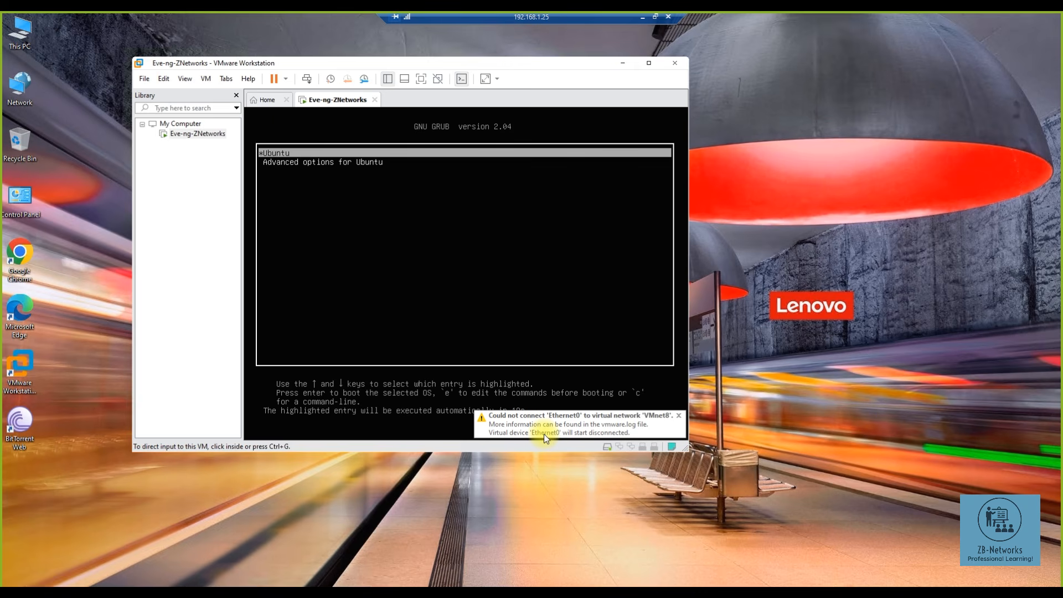
click(368, 198)
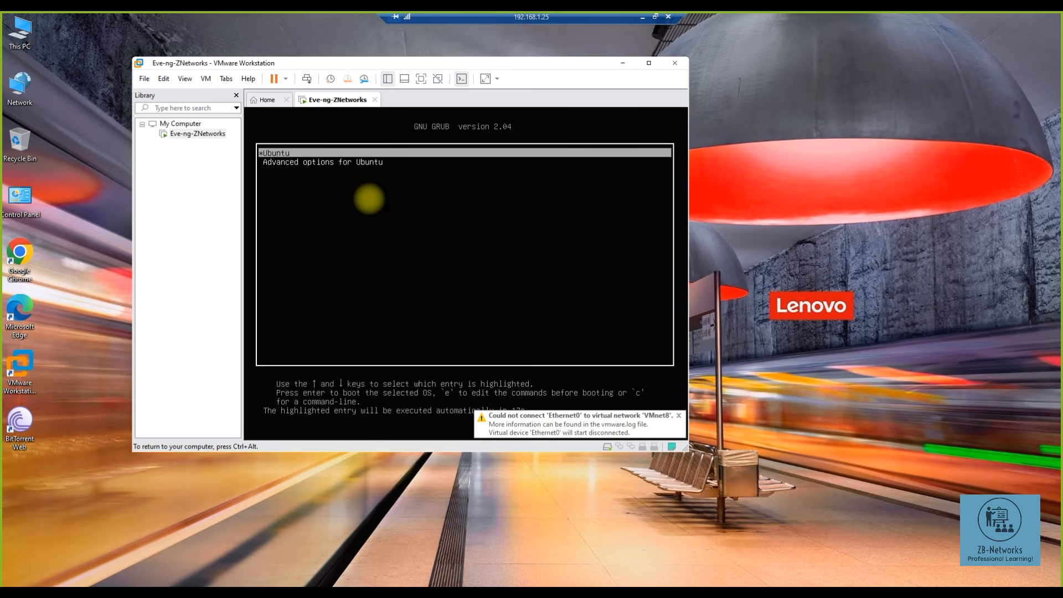
key(Return)
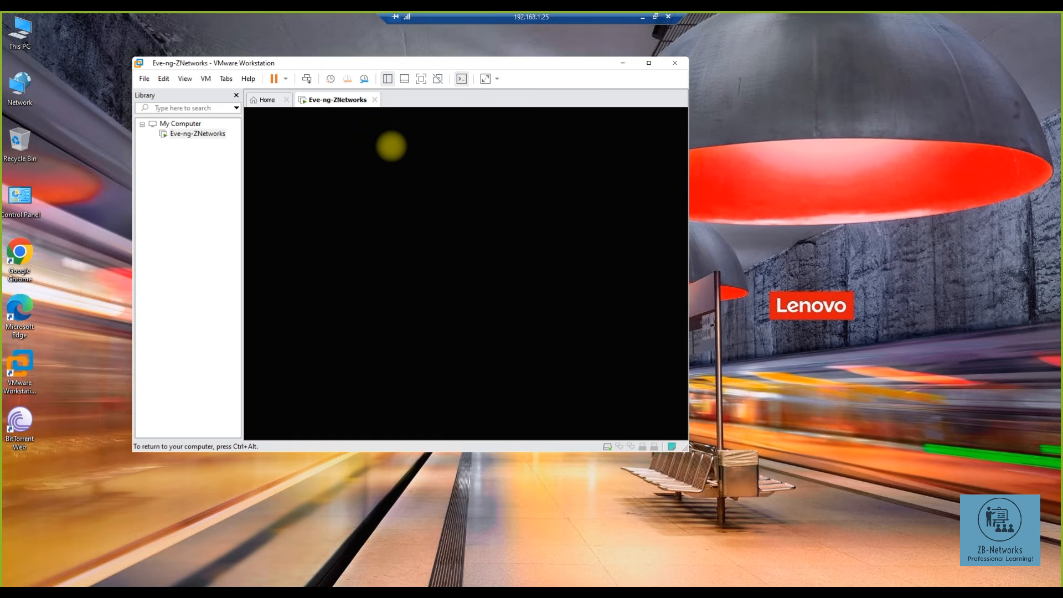
key(ctrl+alt)
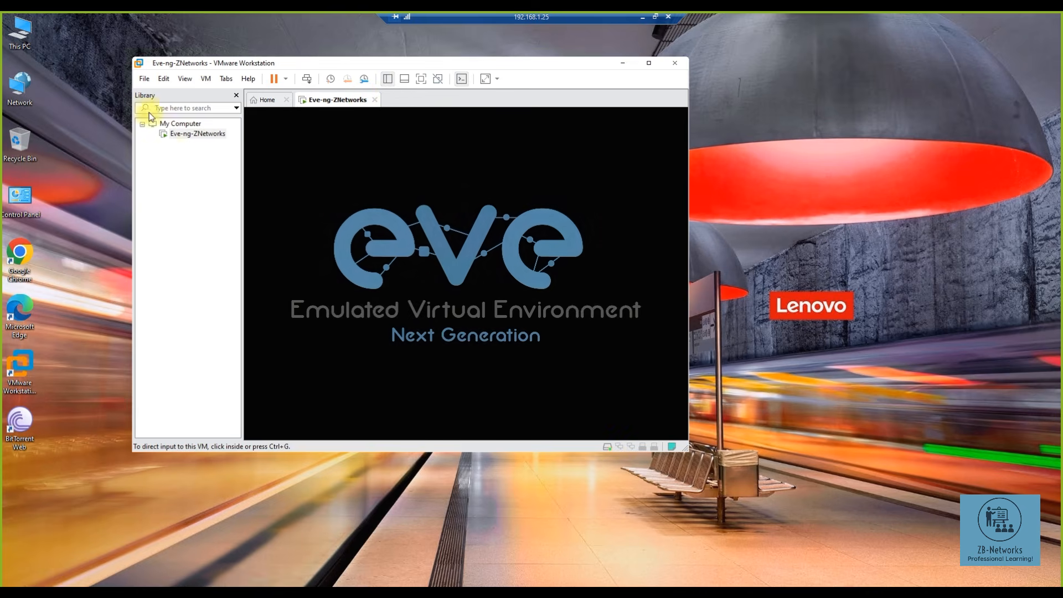
- Switch the first network adapter to Custom VMnet8 (NAT) in the VM settings and save
click(196, 135)
right_click(196, 135)
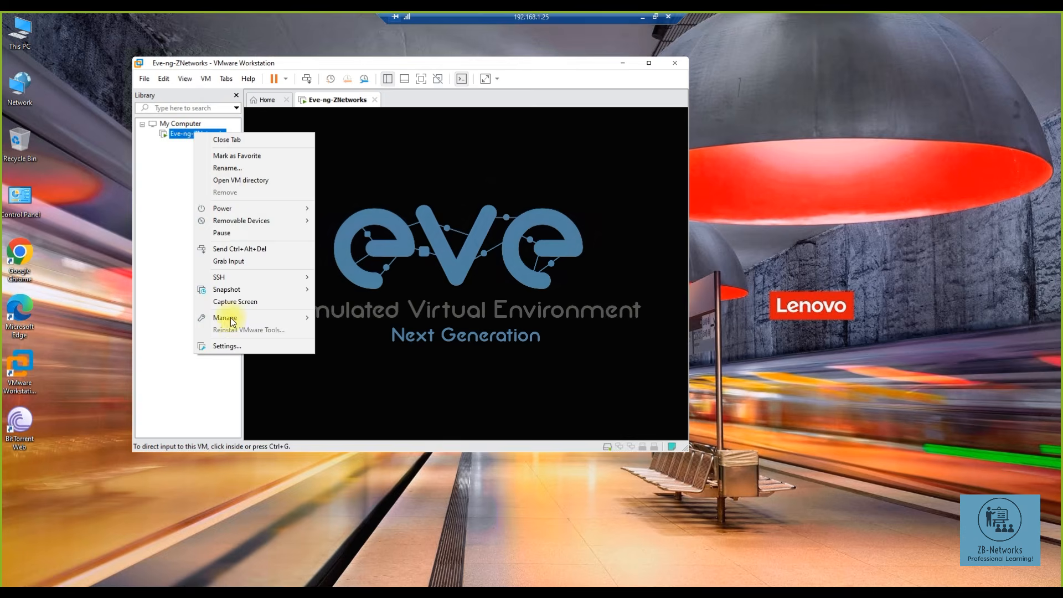
click(238, 347)
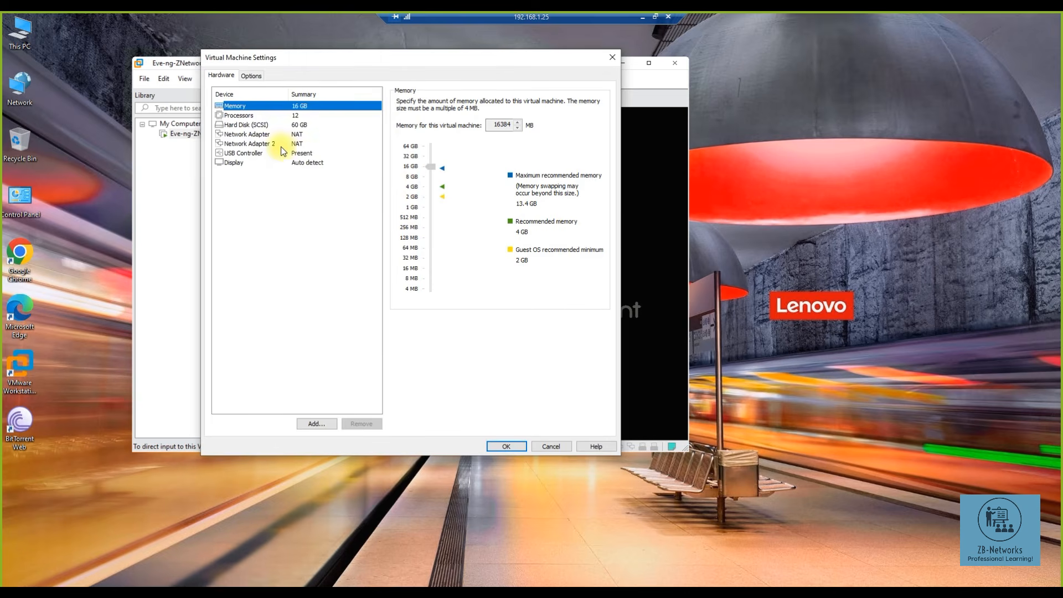
click(280, 125)
click(279, 134)
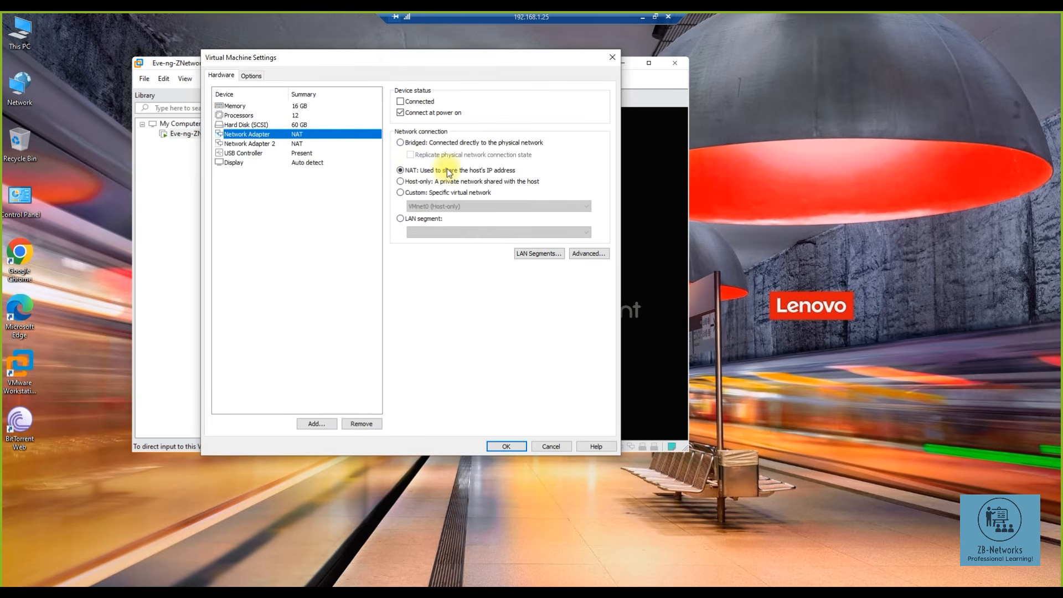
click(434, 195)
click(433, 210)
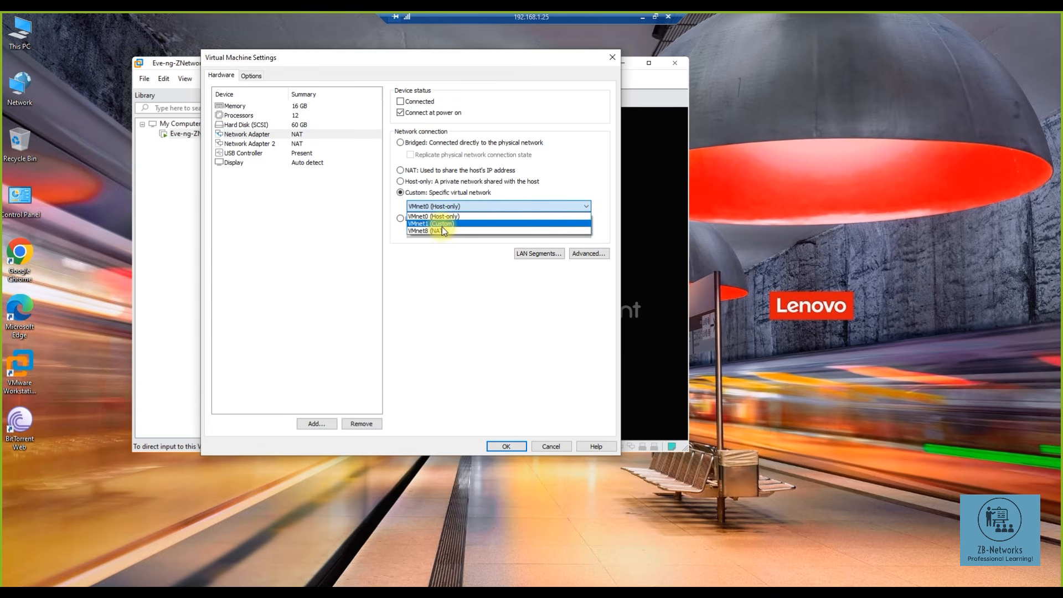
click(442, 230)
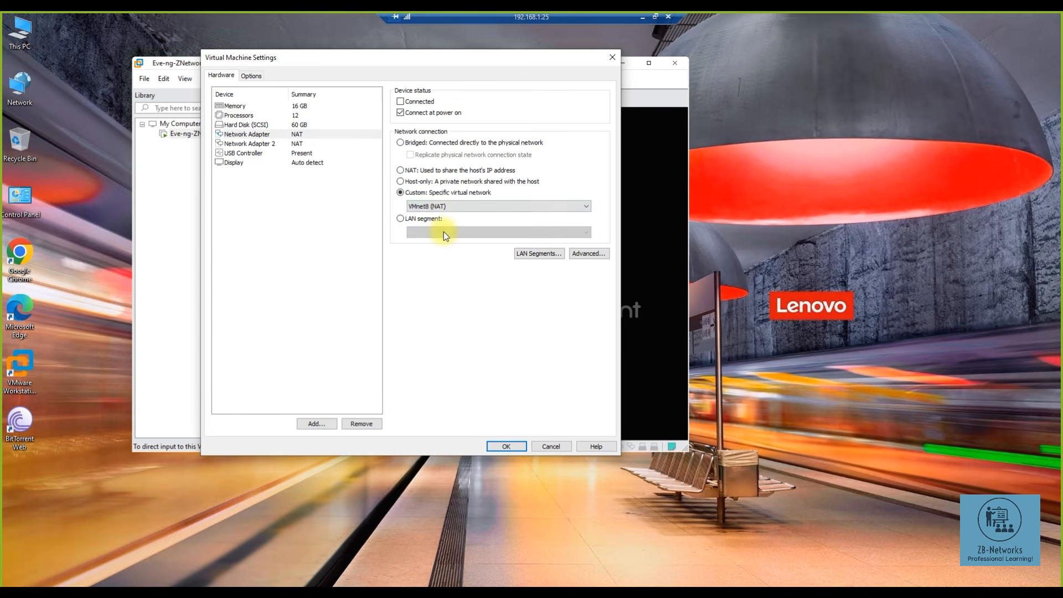
click(508, 445)
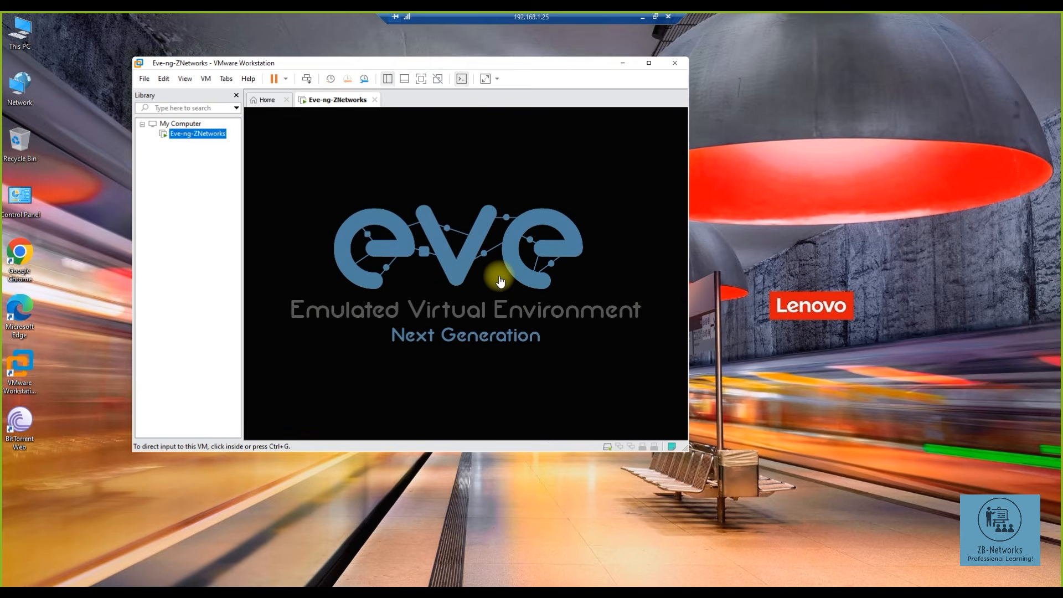
click(500, 281)
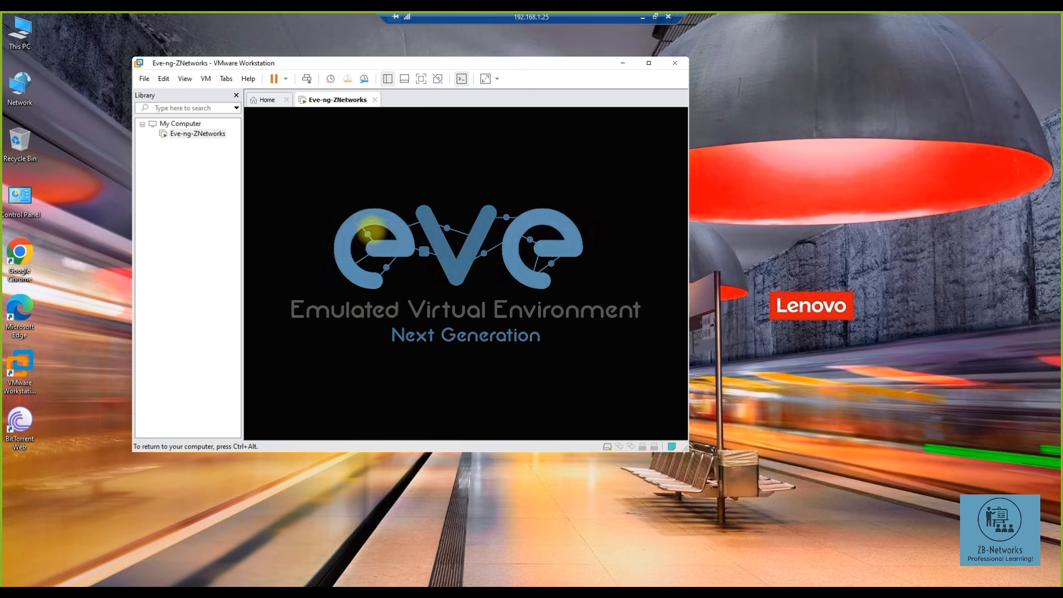
key(ctrl+alt)
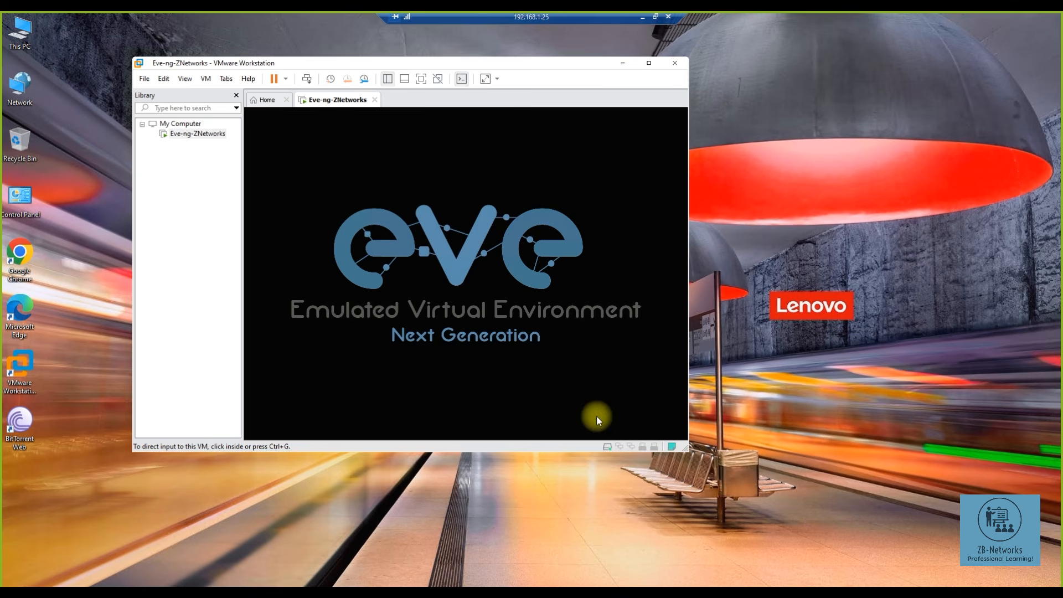
click(551, 324)
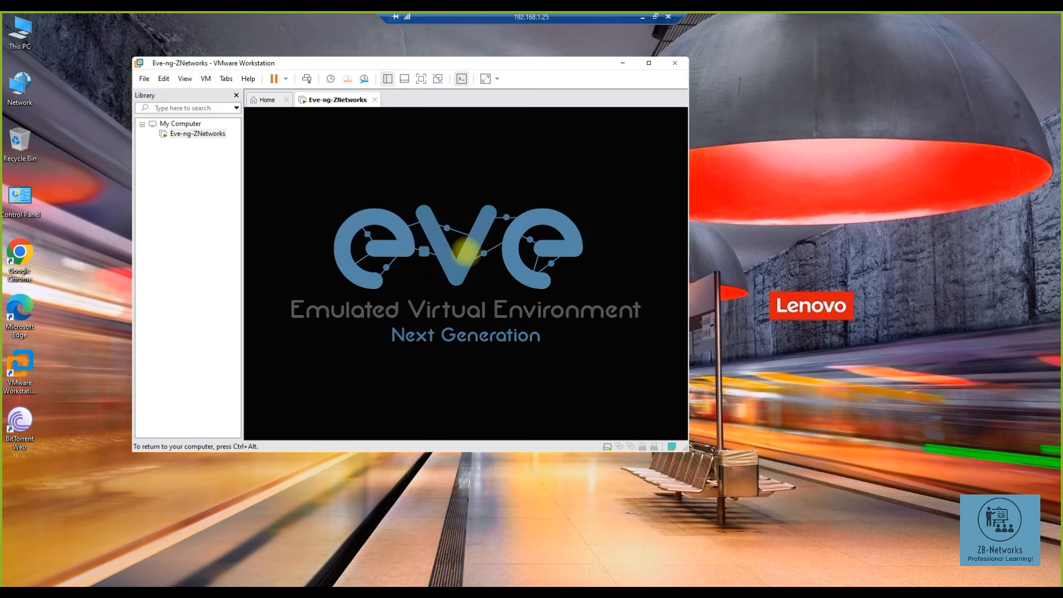
key(ctrl+alt)
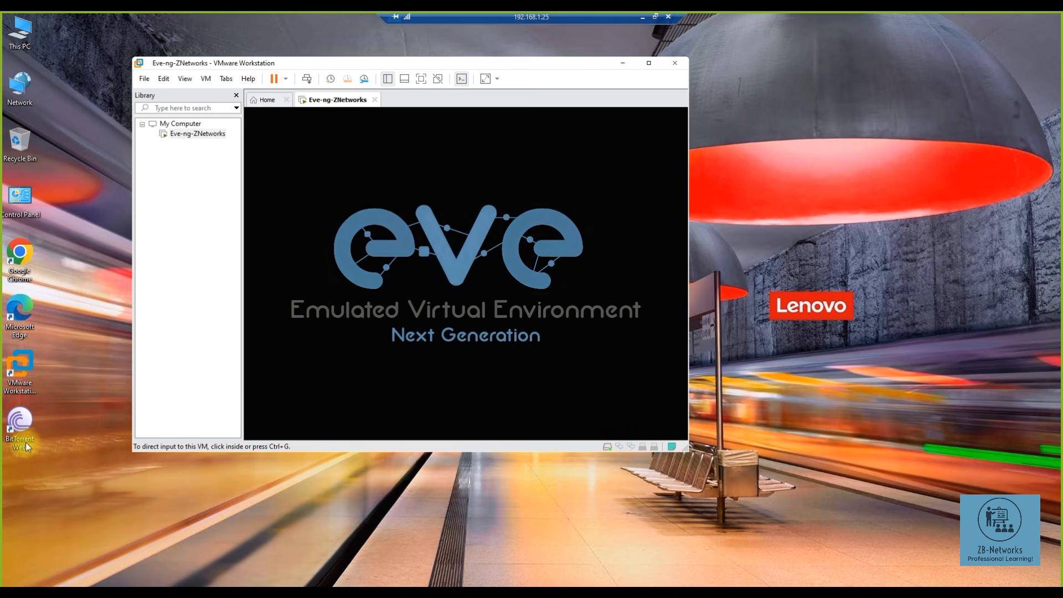
click(23, 369)
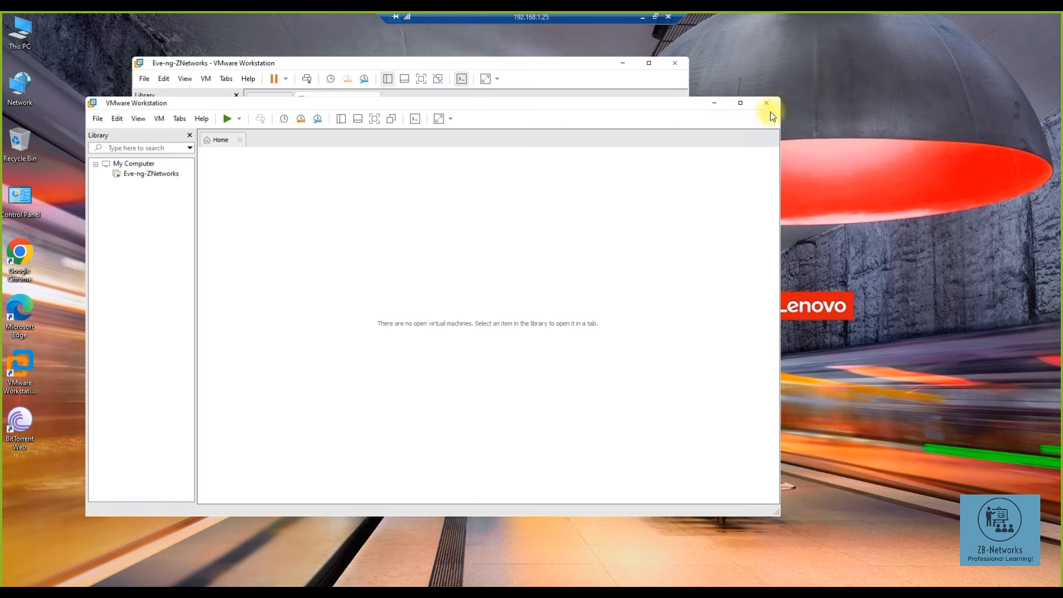
click(769, 109)
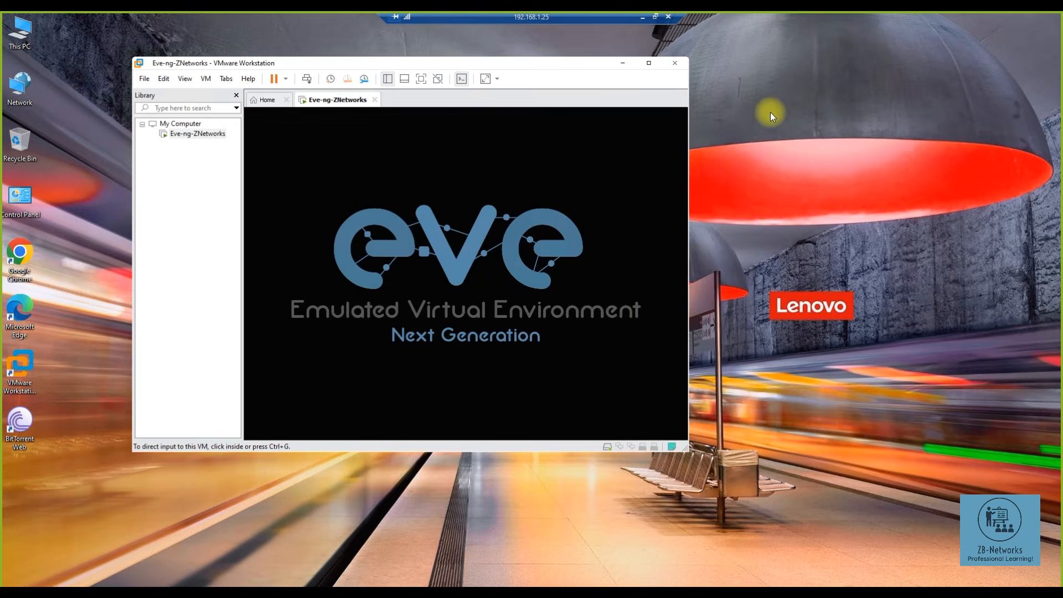
- Launch EVE-CE.ovf from Downloads\EVE-COM-5.0.1-19-\EVE-COM-5.0.1-19 in File Explorer
key(super+e)
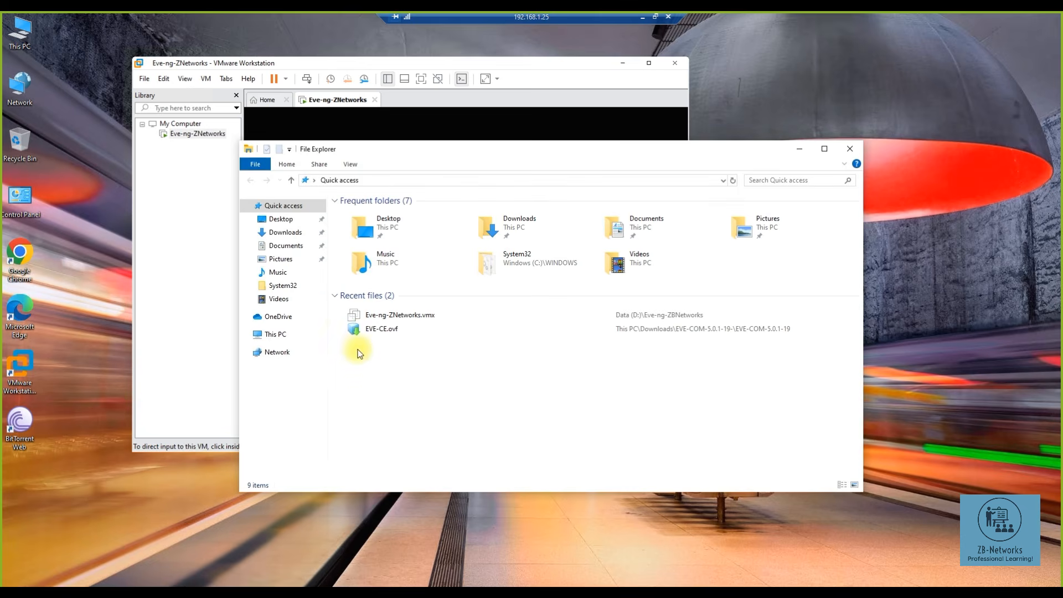
click(285, 233)
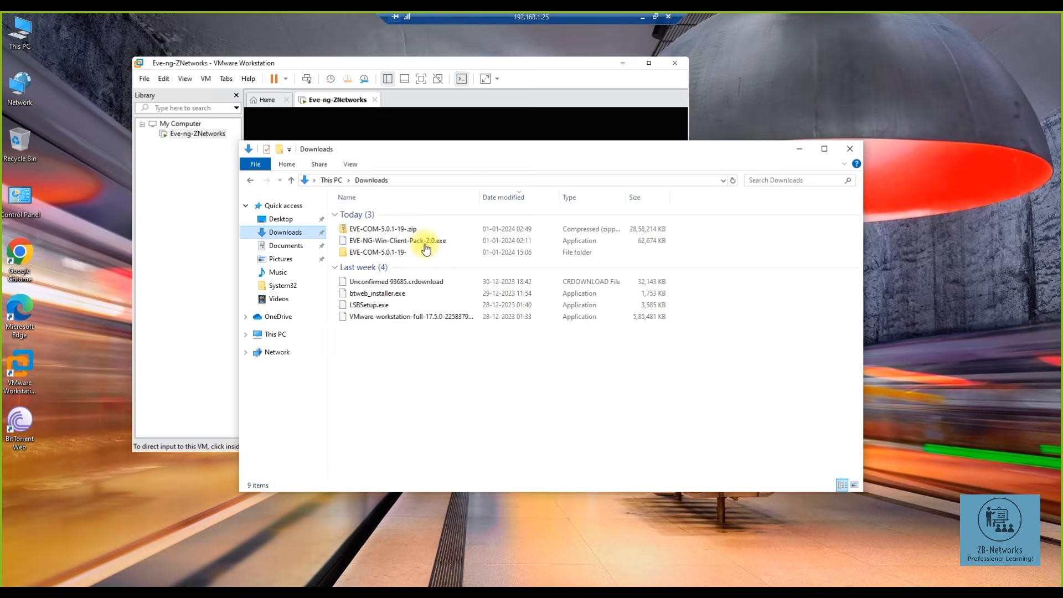
click(385, 253)
double_click(384, 252)
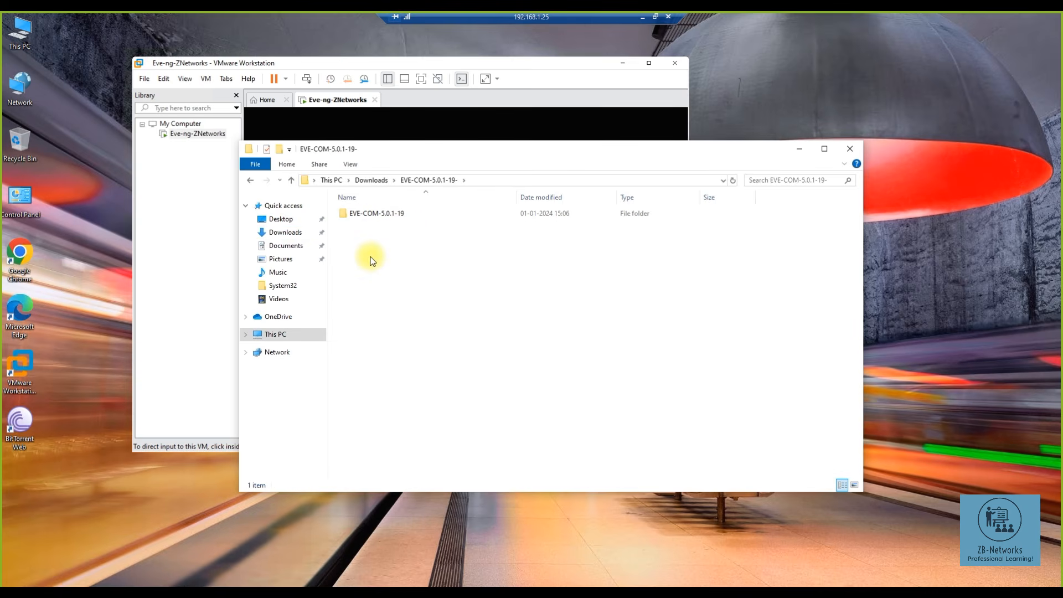
double_click(367, 213)
double_click(367, 229)
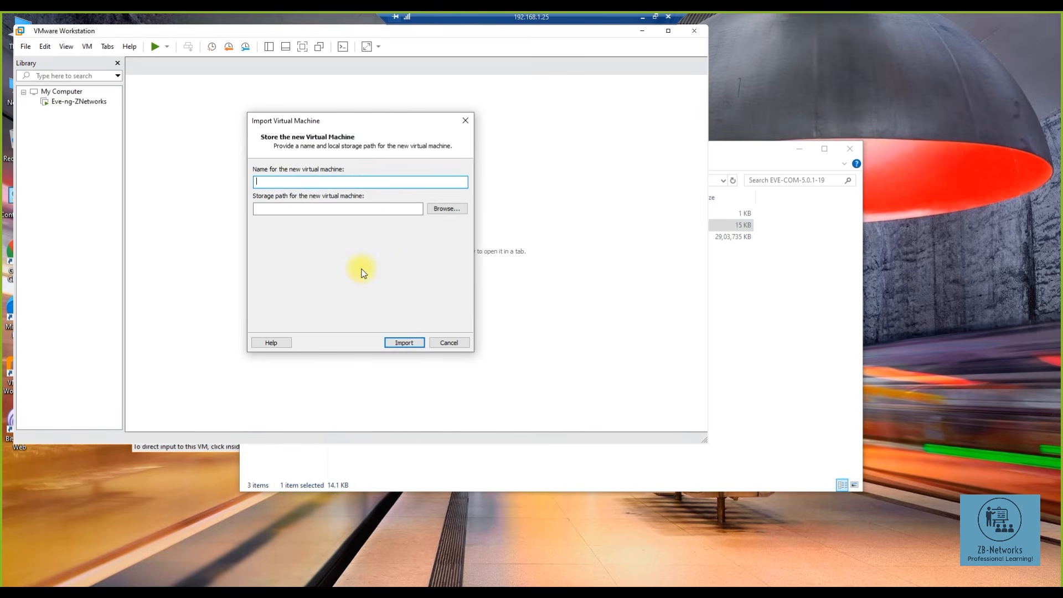
- Name the new virtual machine Eve-NG and start importing the EVE-CE appliance
text(Eve-NG)
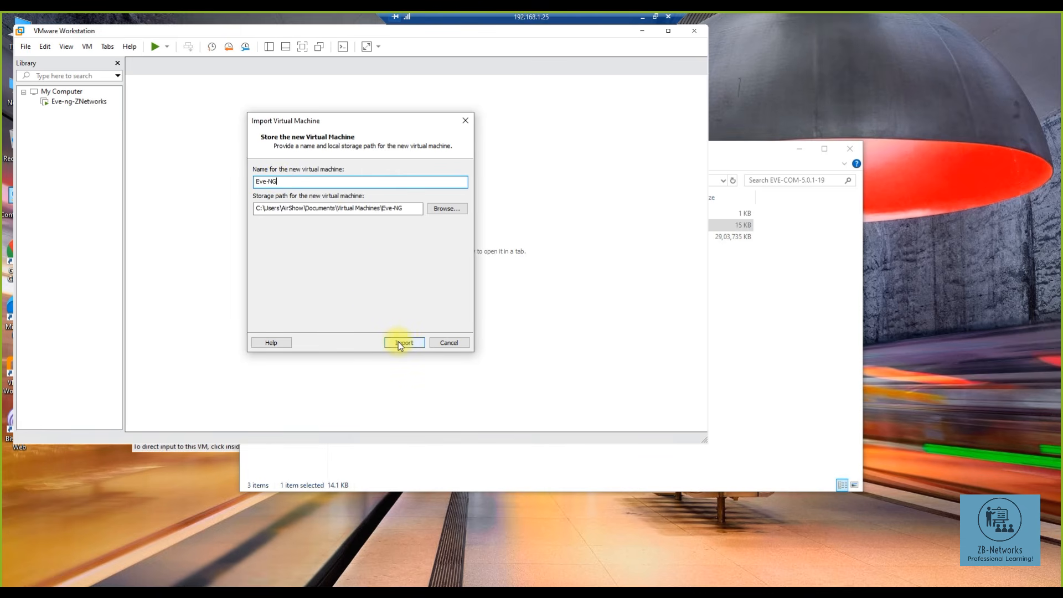
click(403, 343)
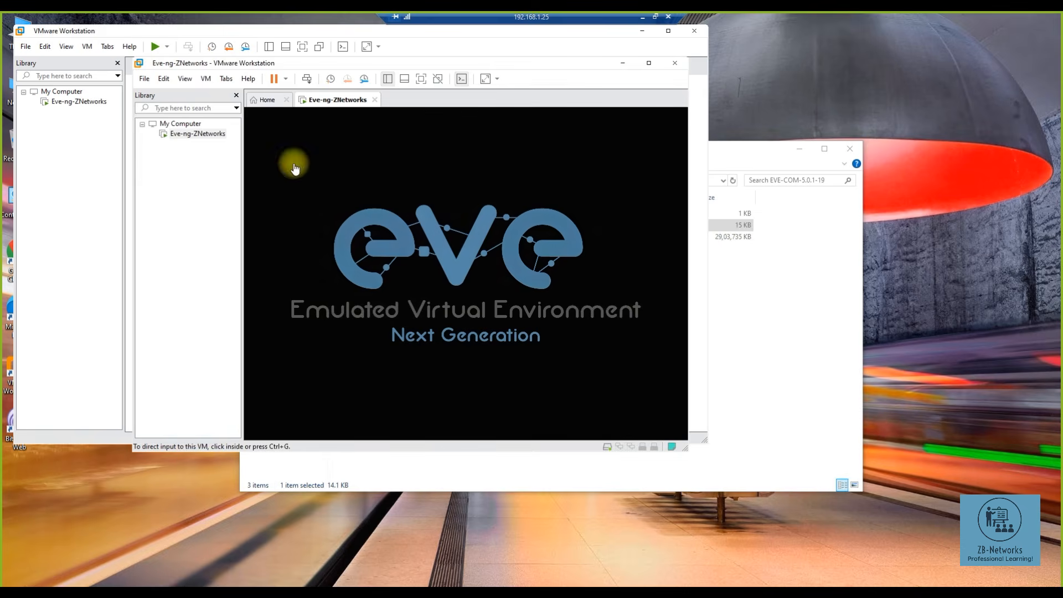
- Power off the running Eve-ng-ZNetworks VM and close its window
right_click(212, 134)
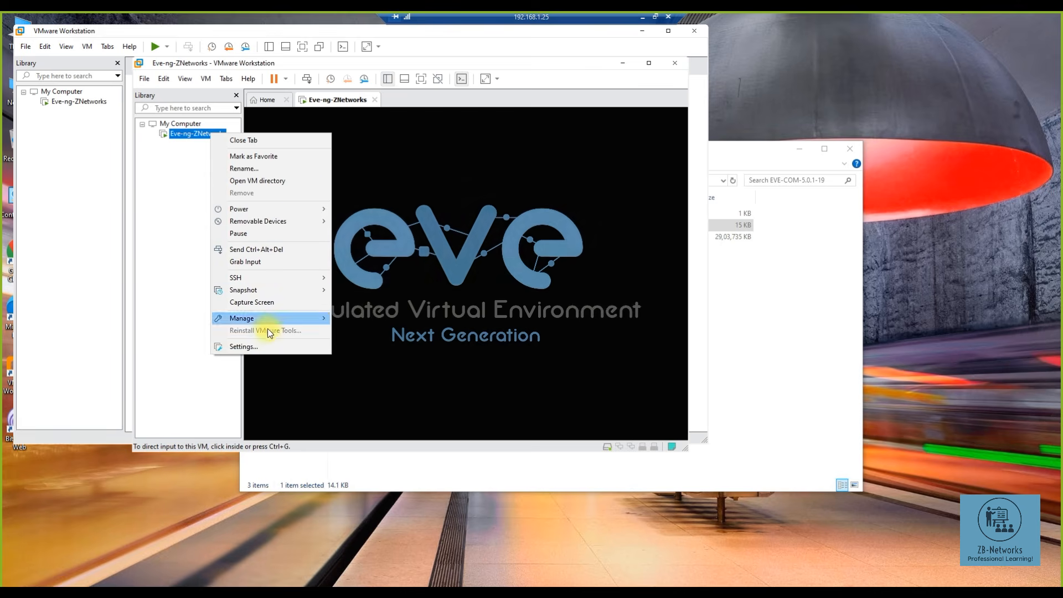
mouse_move(304, 208)
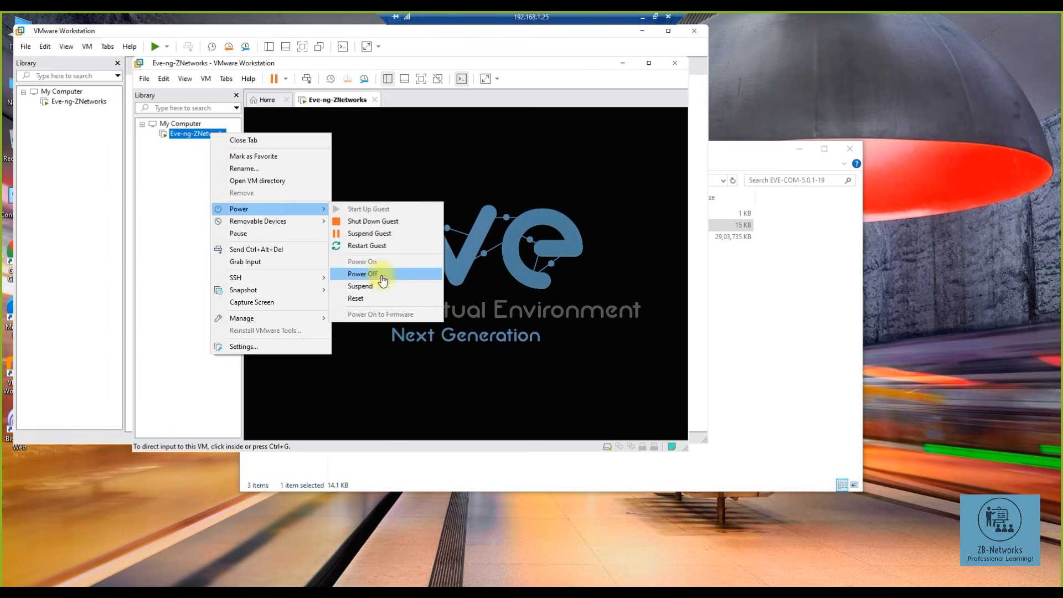
click(375, 273)
click(427, 289)
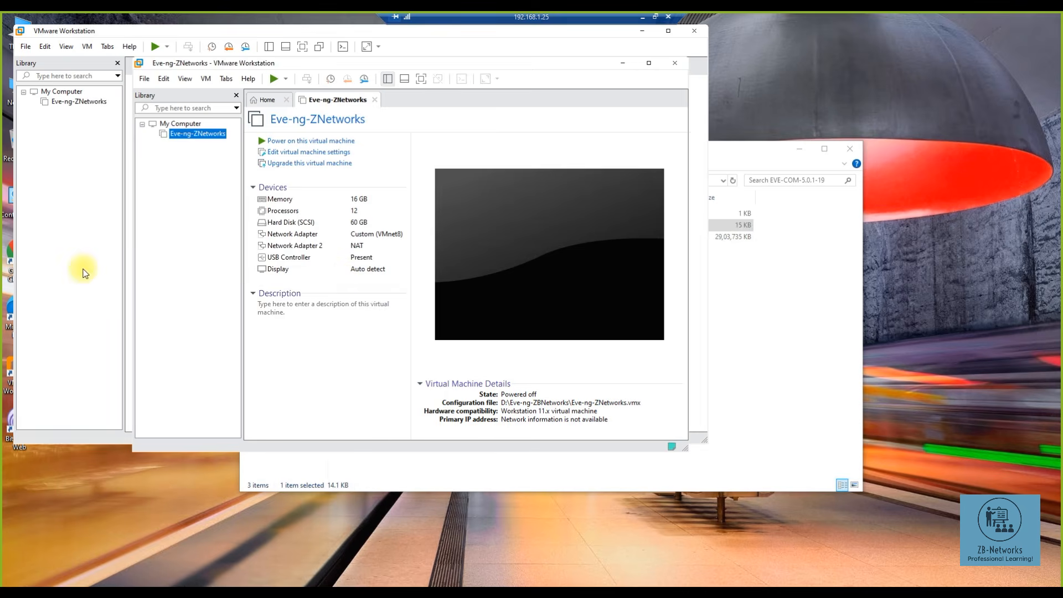
click(676, 65)
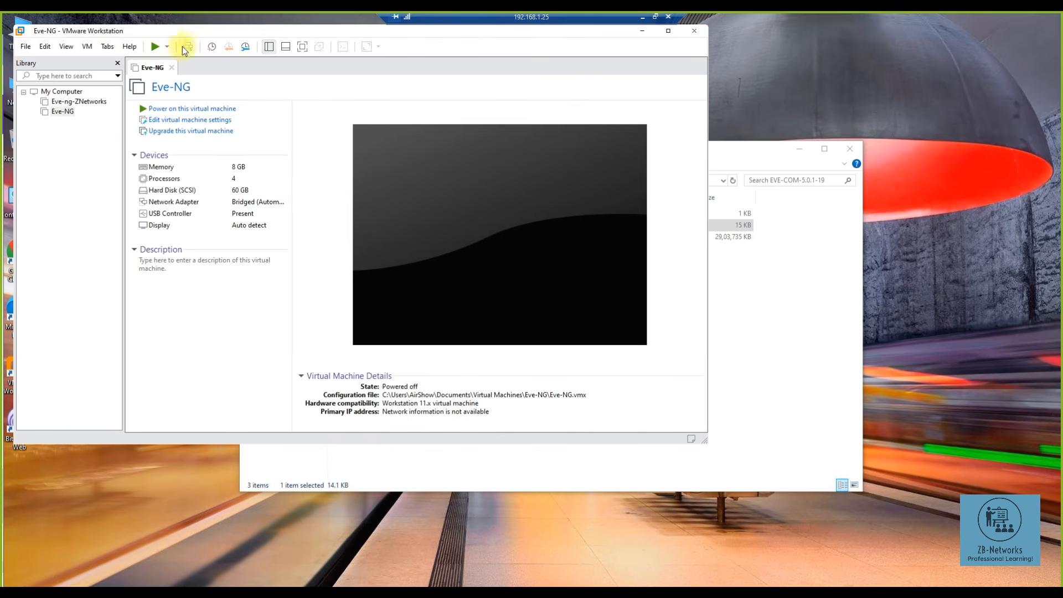
- Try powering on the imported Eve-NG VM and dismiss the kernel device error
click(184, 109)
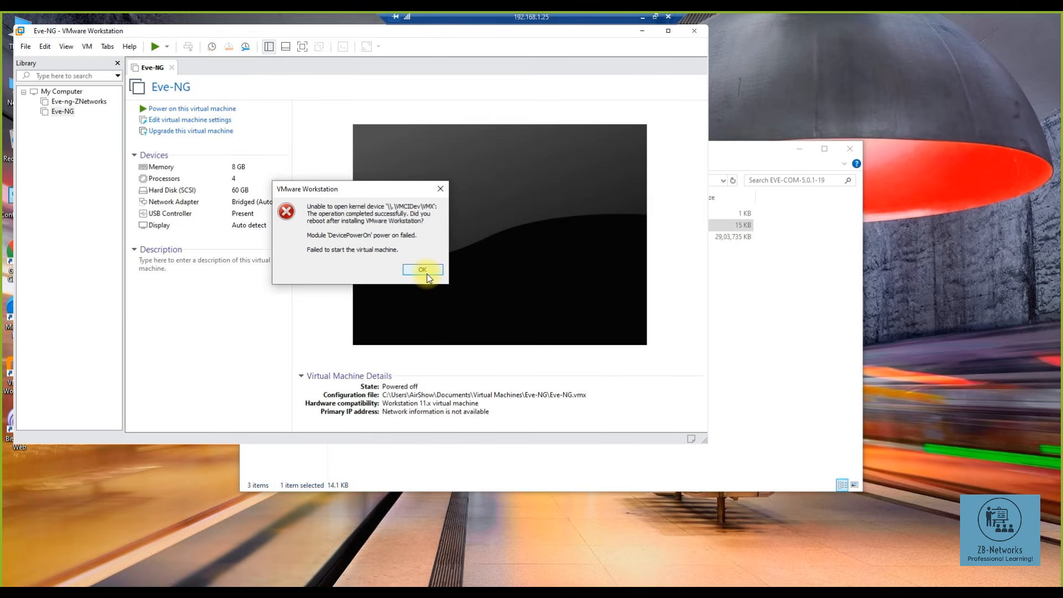
click(427, 274)
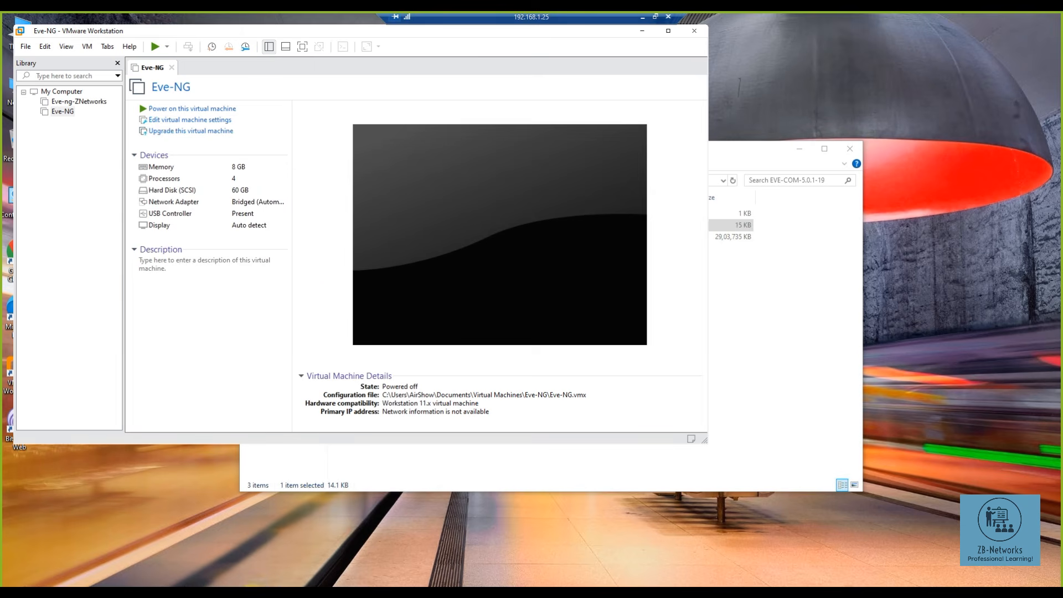
click(255, 592)
- Browse to C:\Users\<user>\Documents\Virtual Machines\Eve-NG in File Explorer
click(288, 334)
double_click(400, 328)
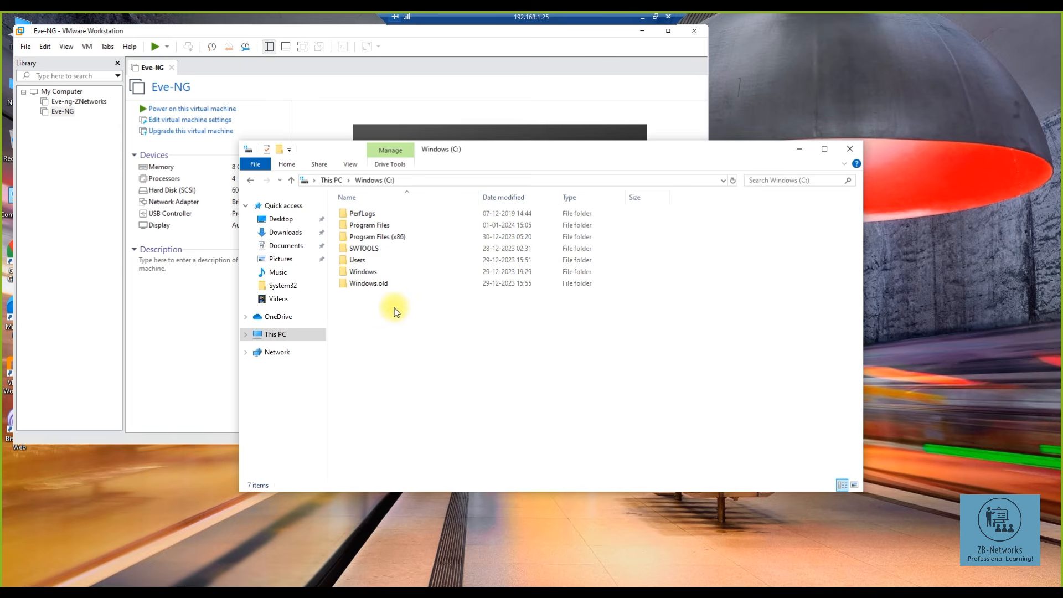
double_click(362, 260)
click(365, 227)
double_click(365, 227)
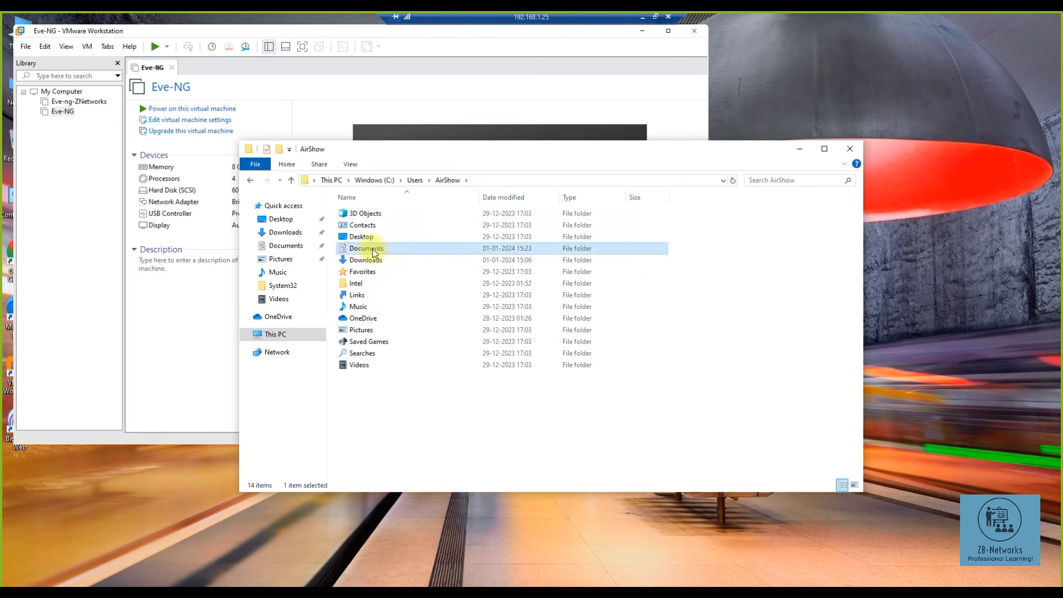
double_click(366, 248)
click(374, 220)
double_click(375, 221)
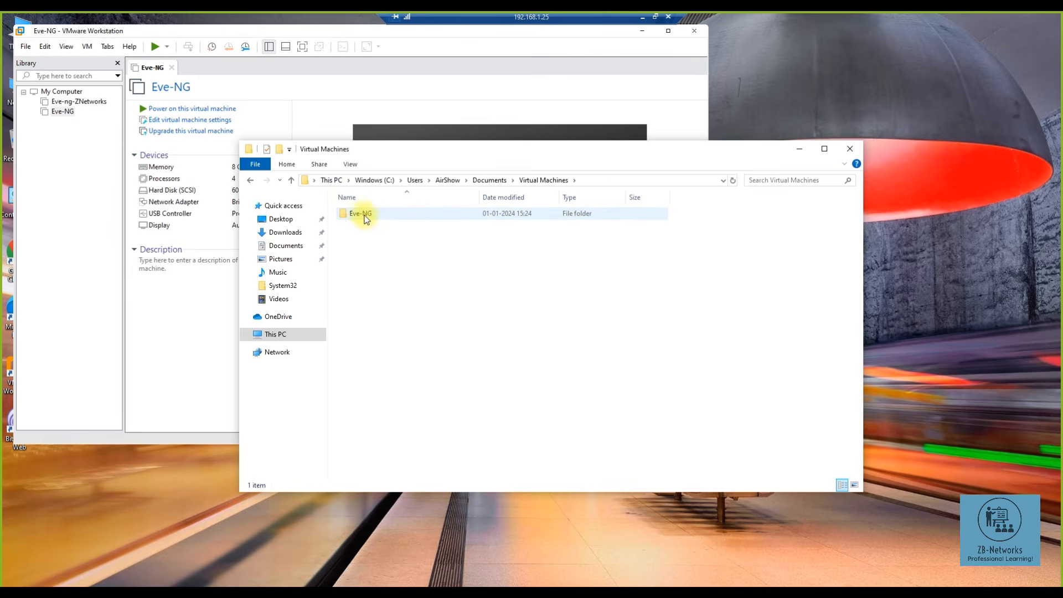
double_click(364, 216)
- Open Eve-NG.vmx in Notepad
double_click(365, 250)
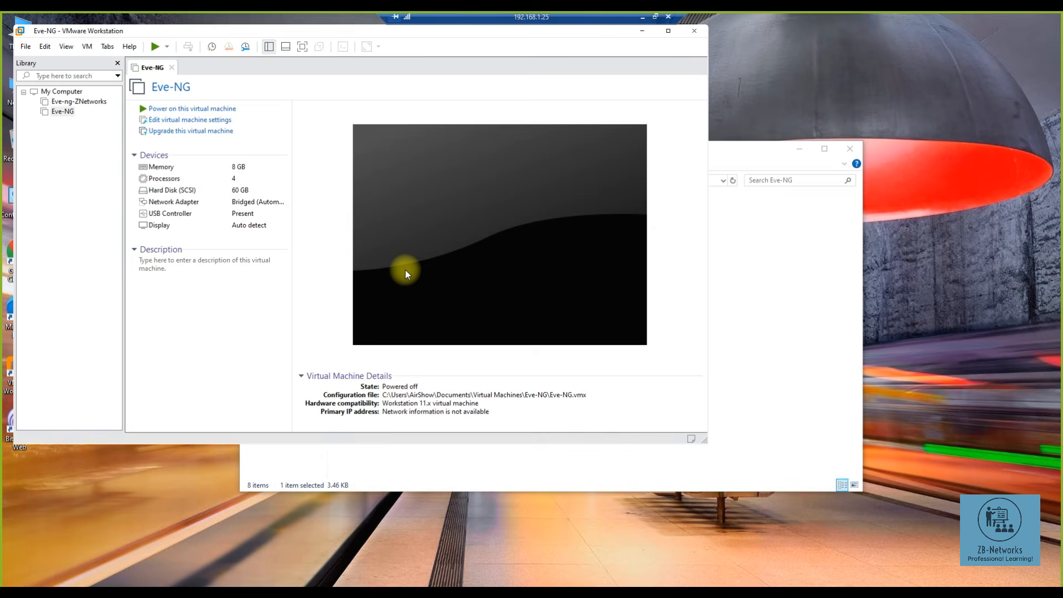
click(746, 308)
right_click(361, 254)
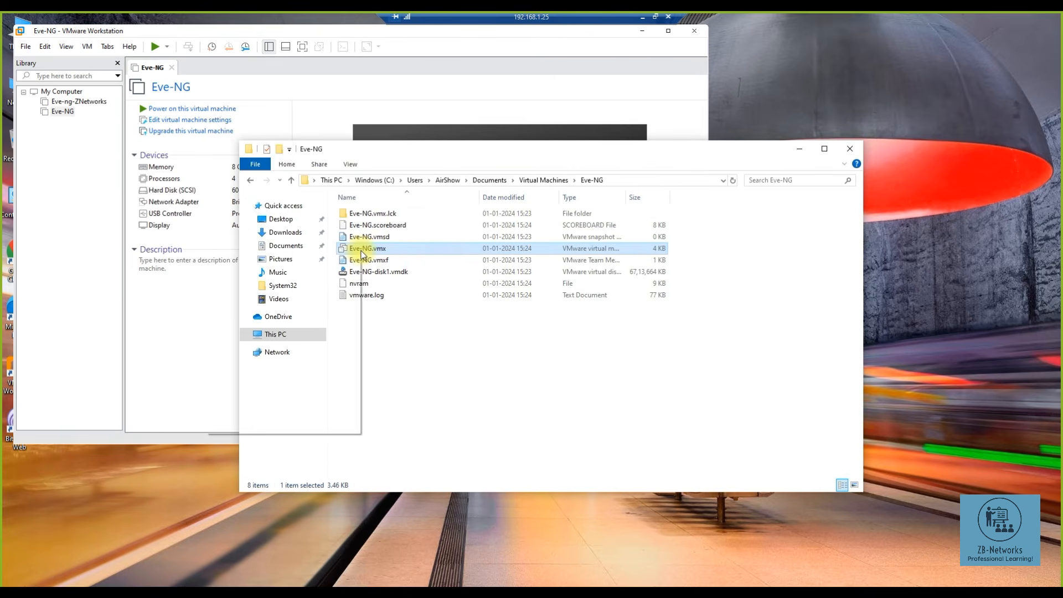
mouse_move(349, 297)
click(398, 299)
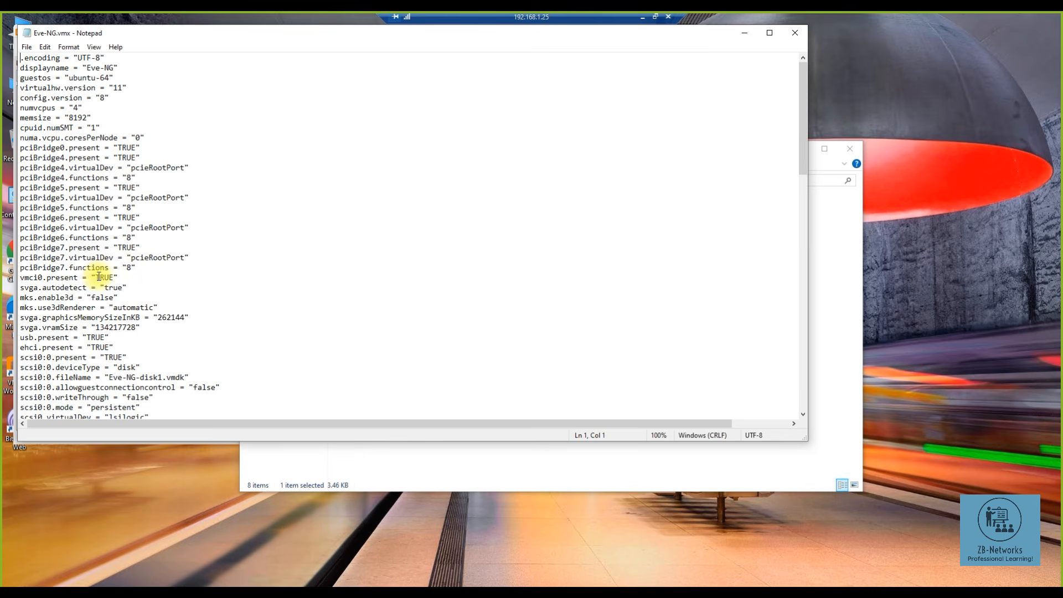
- Replace TRUE with false on the vmci0.present line, save Eve-NG.vmx, and close Notepad
drag(97, 276, 112, 277)
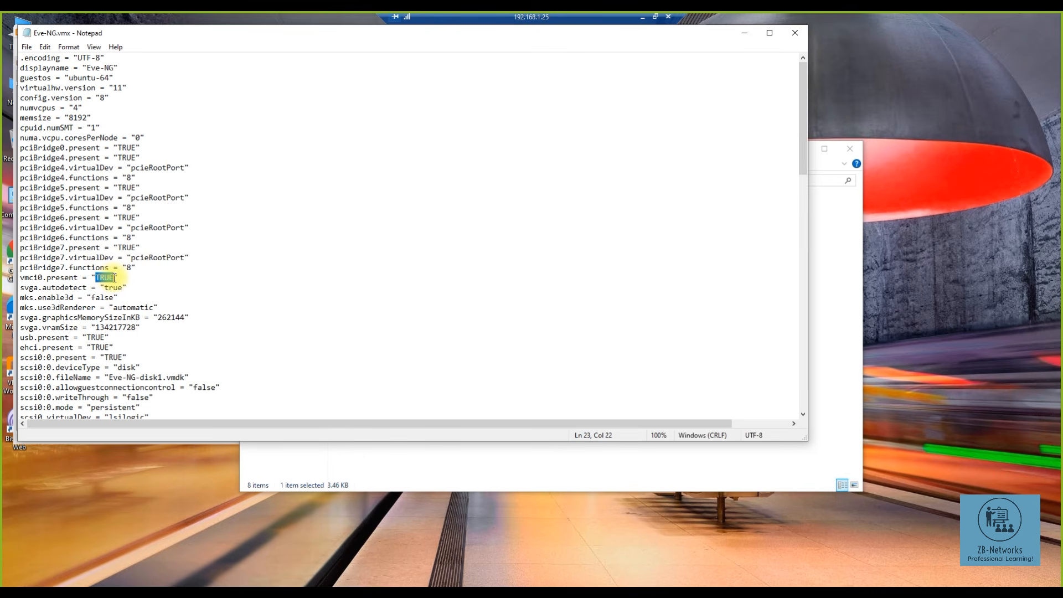
text(false)
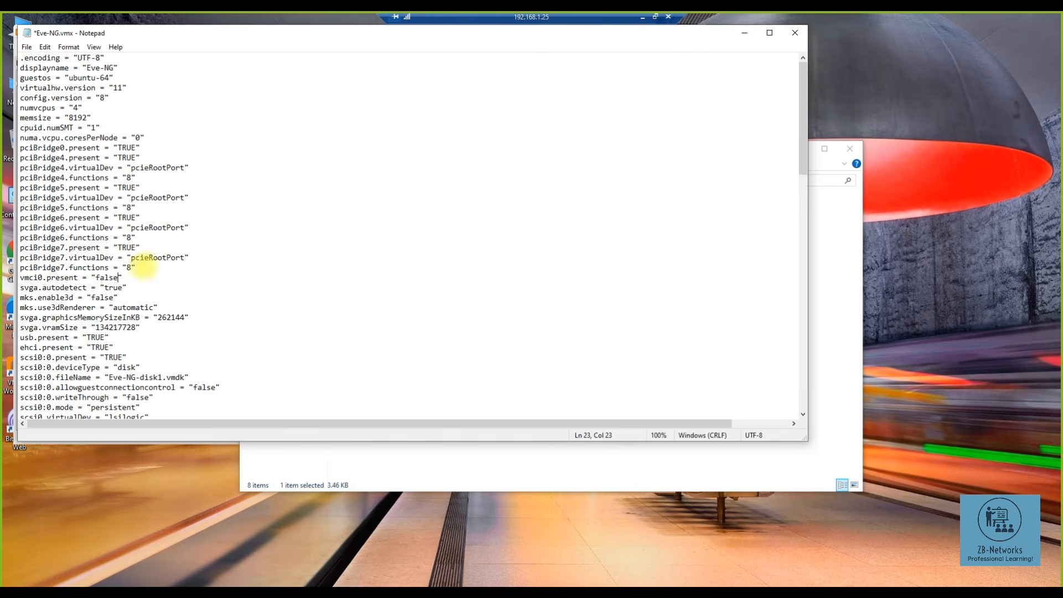
click(27, 47)
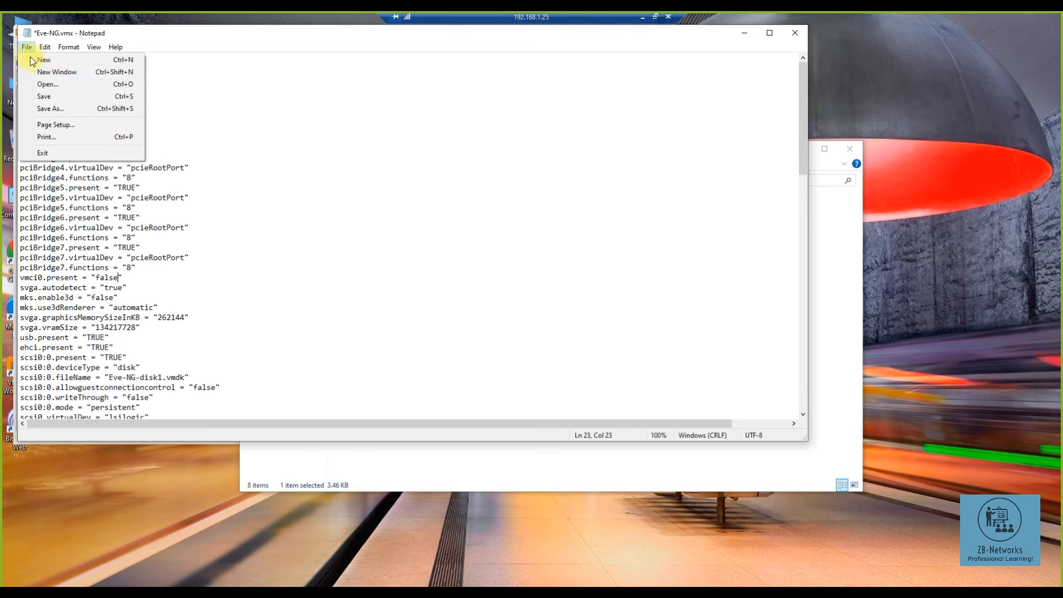
click(39, 97)
click(797, 34)
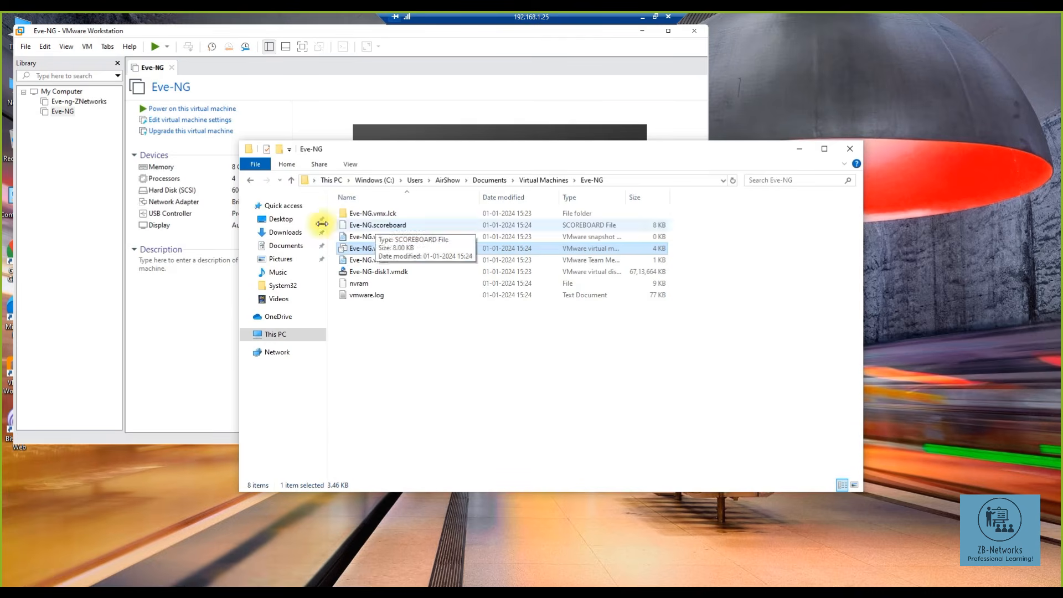
- Boot the Eve-NG VM to the EVE splash screen, then power it off
click(178, 109)
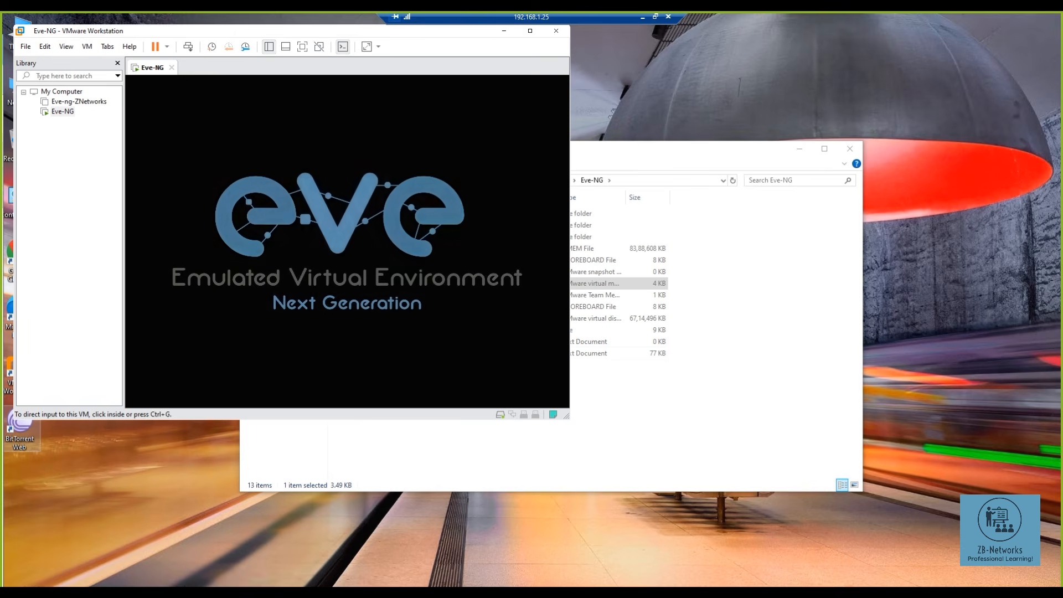
right_click(60, 112)
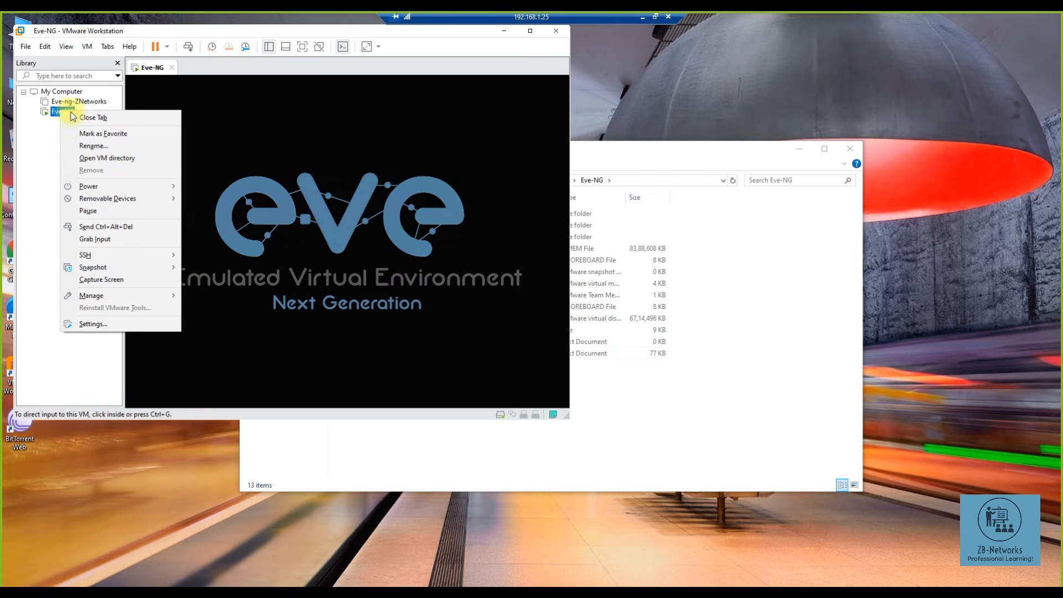
mouse_move(128, 187)
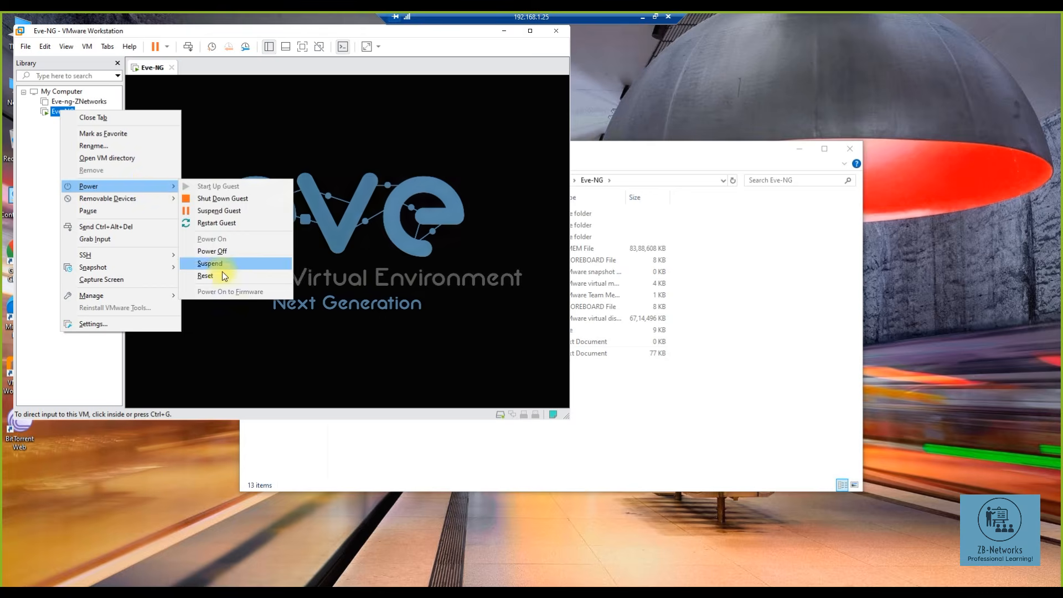
click(224, 253)
click(294, 254)
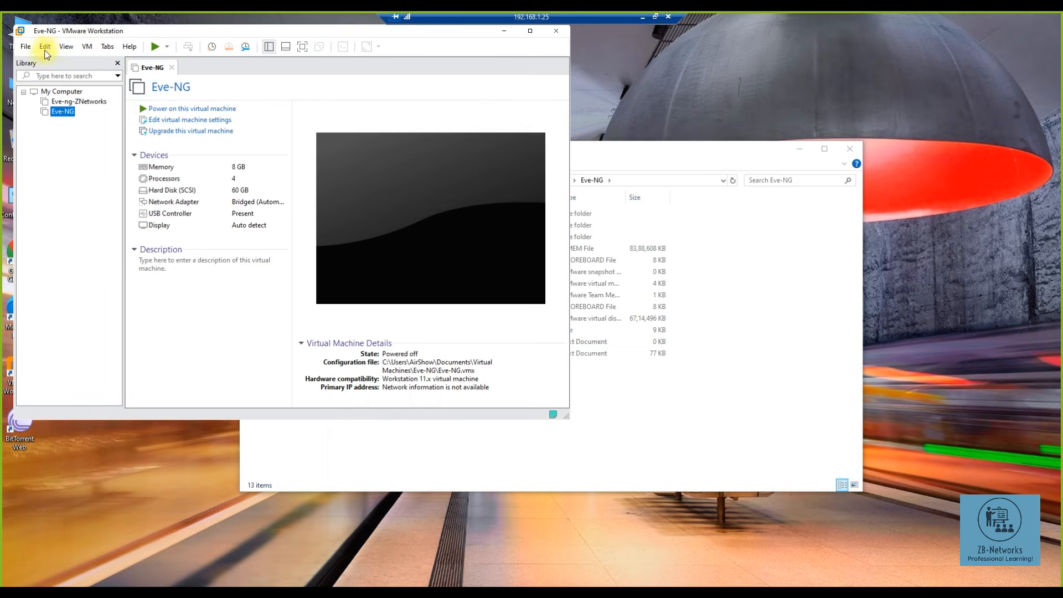
click(48, 50)
- In the Virtual Network Editor, gain administrator rights and restore the default network settings
click(71, 103)
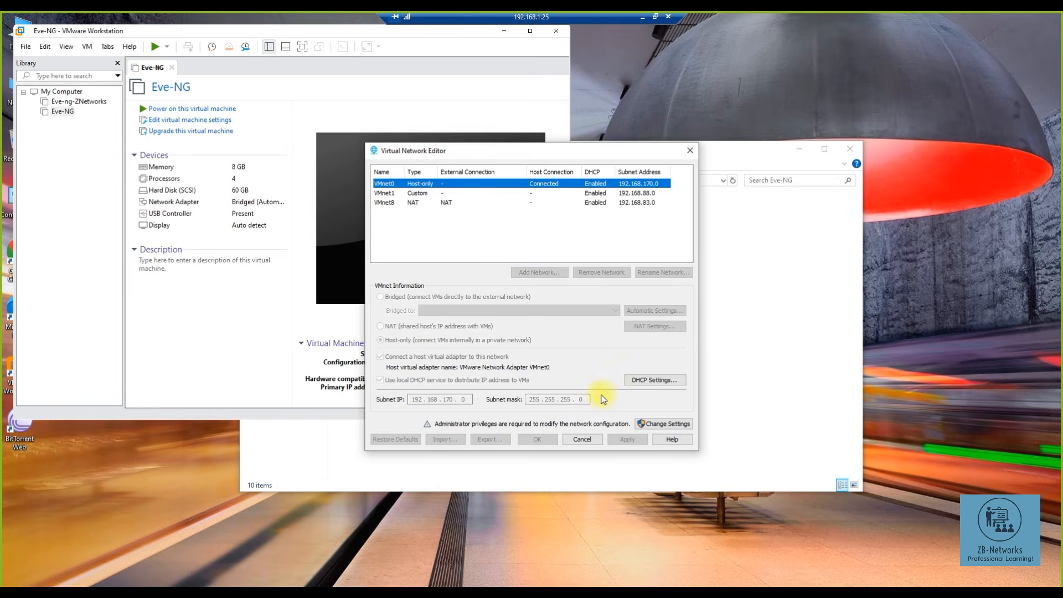
click(658, 422)
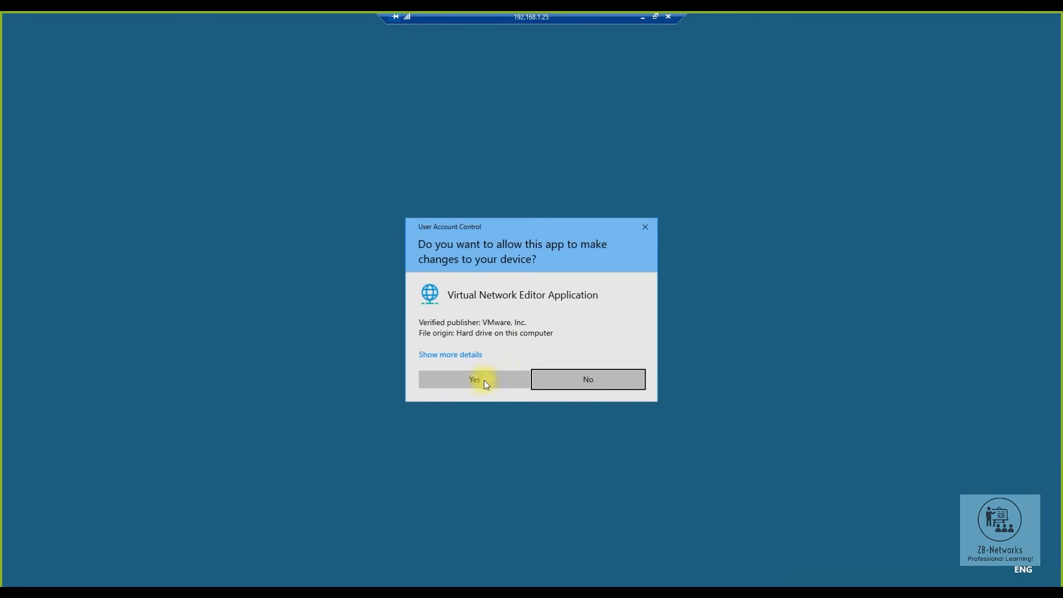
click(482, 379)
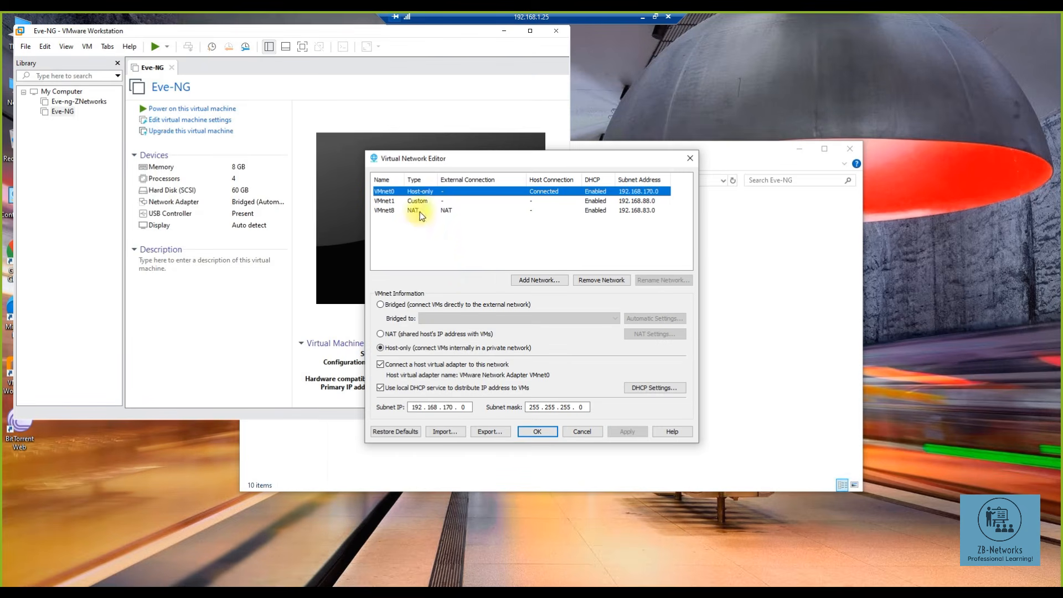
click(412, 304)
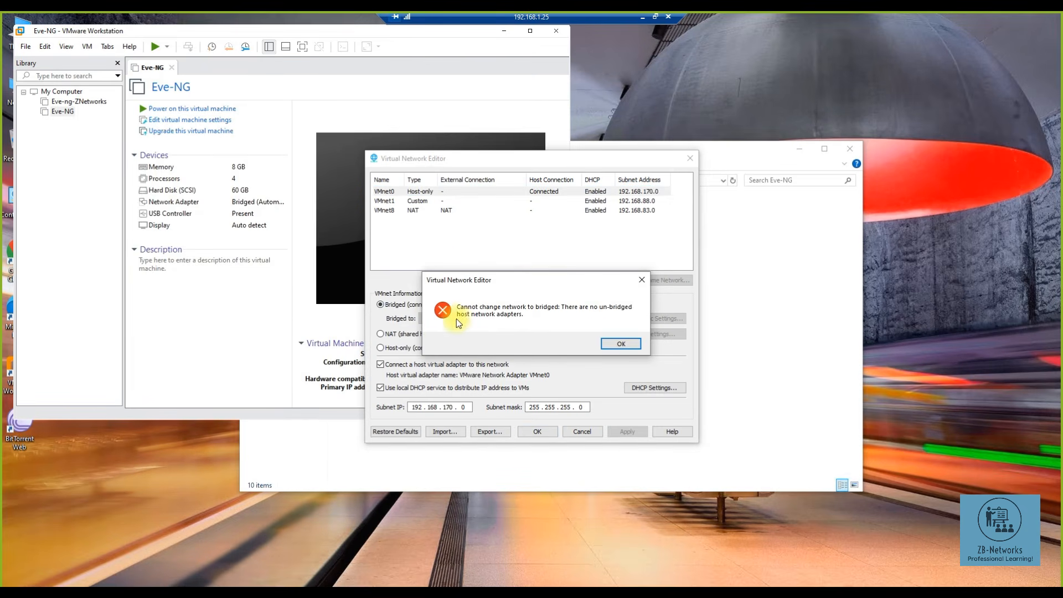
click(621, 345)
click(399, 432)
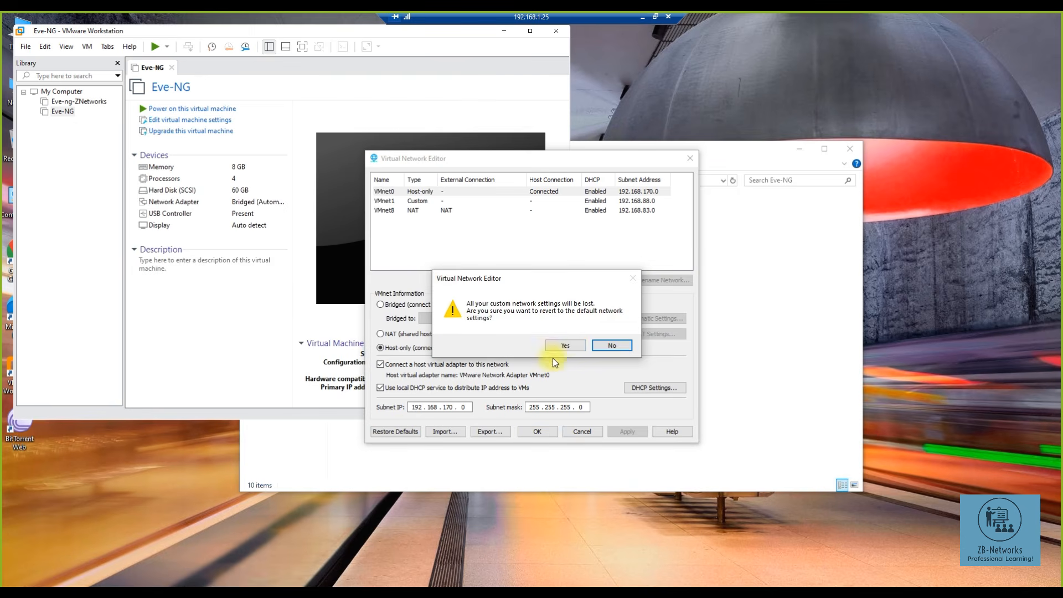
click(566, 342)
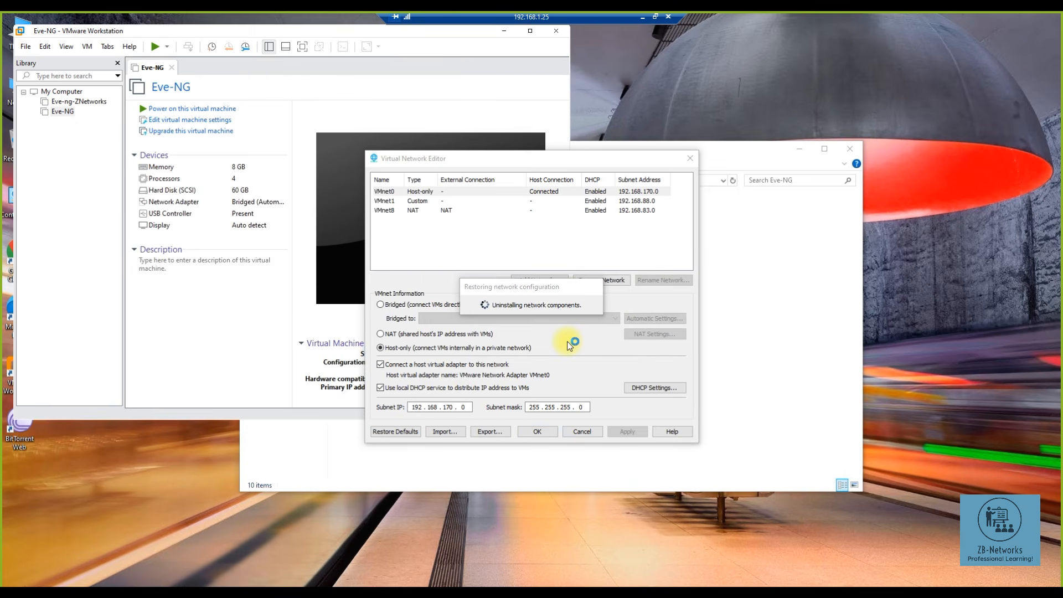
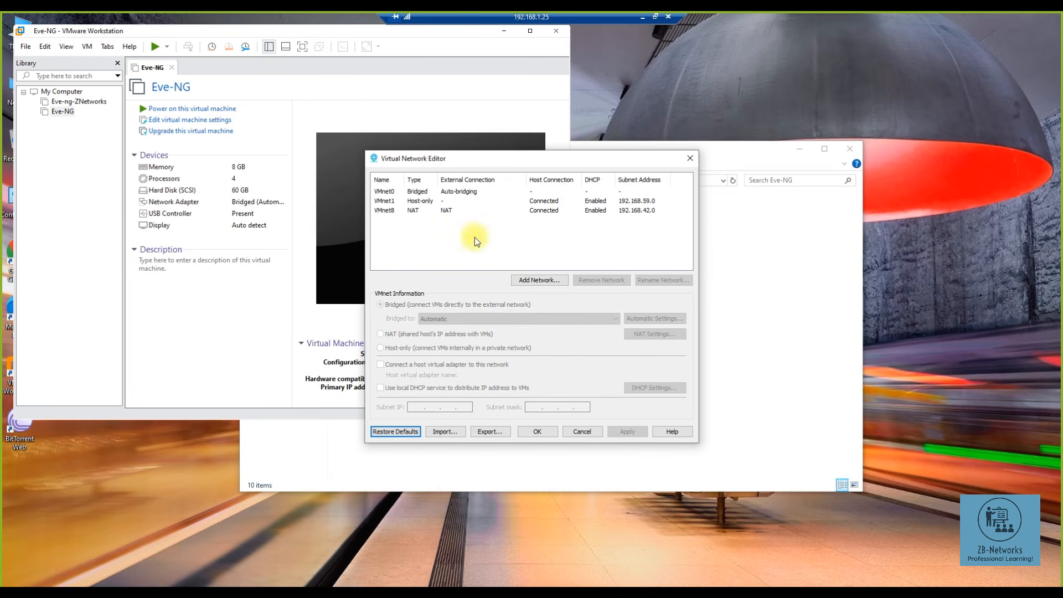
- Check which host adapters VMnet0 can bridge to, then bring up the host's Network Connections list
click(417, 192)
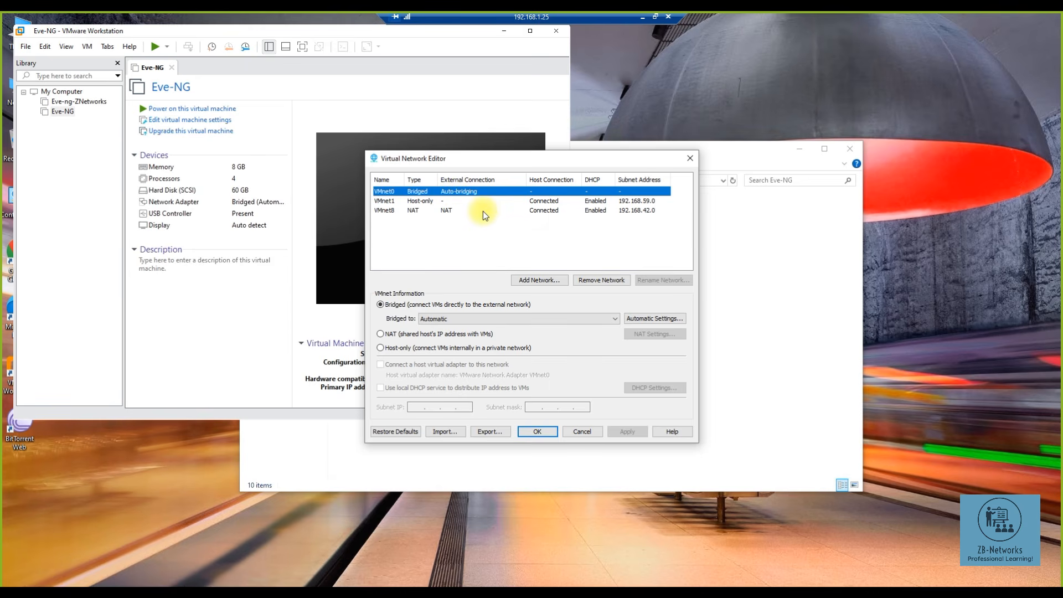
click(530, 317)
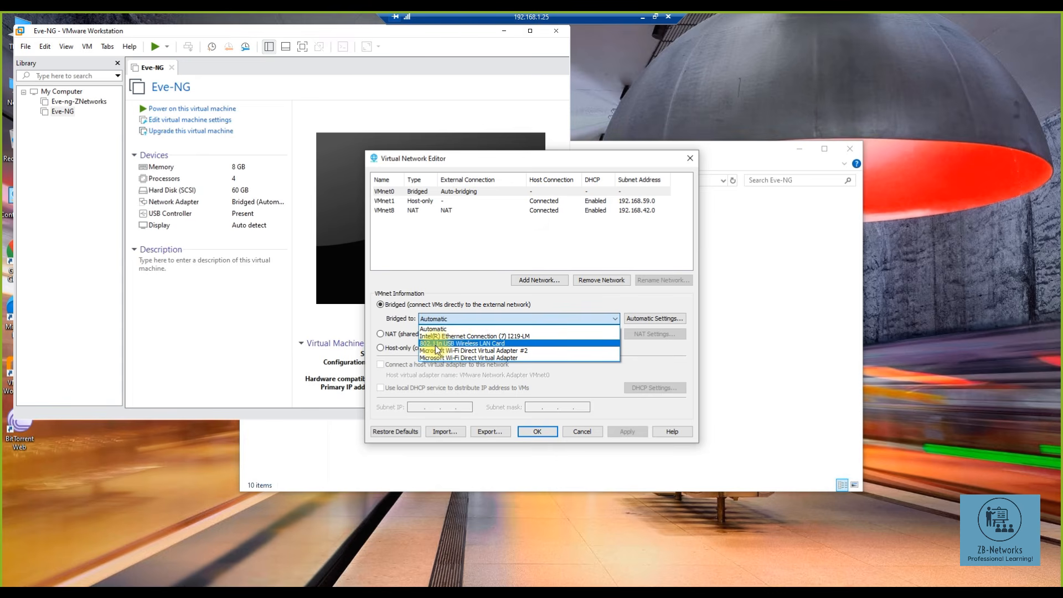
click(802, 285)
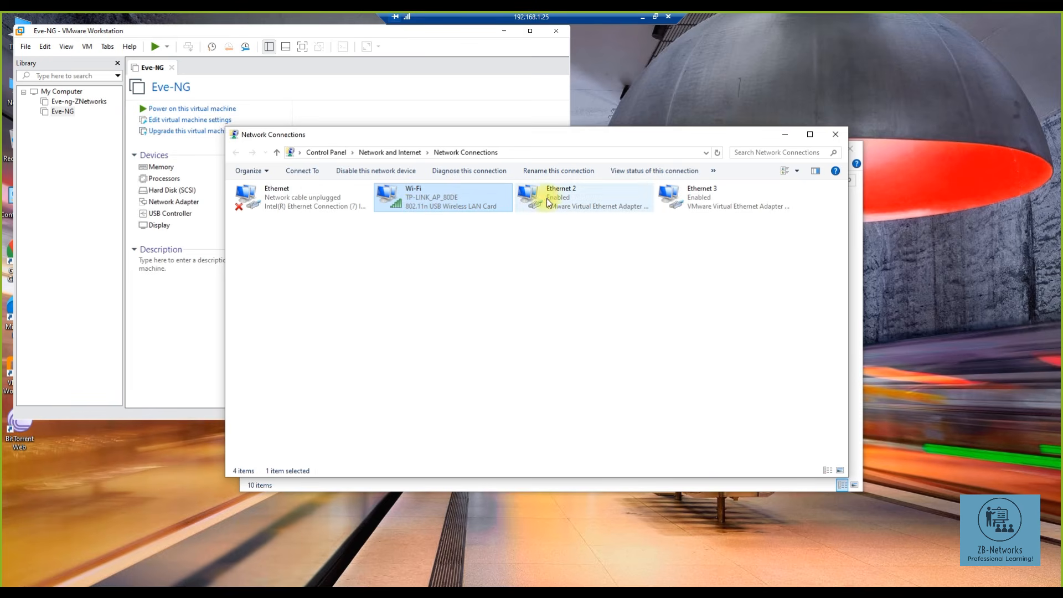
- Bridge VMnet0 to the 802.11n USB Wireless LAN Card, then close Network Connections and the Eve-NG folder
click(273, 204)
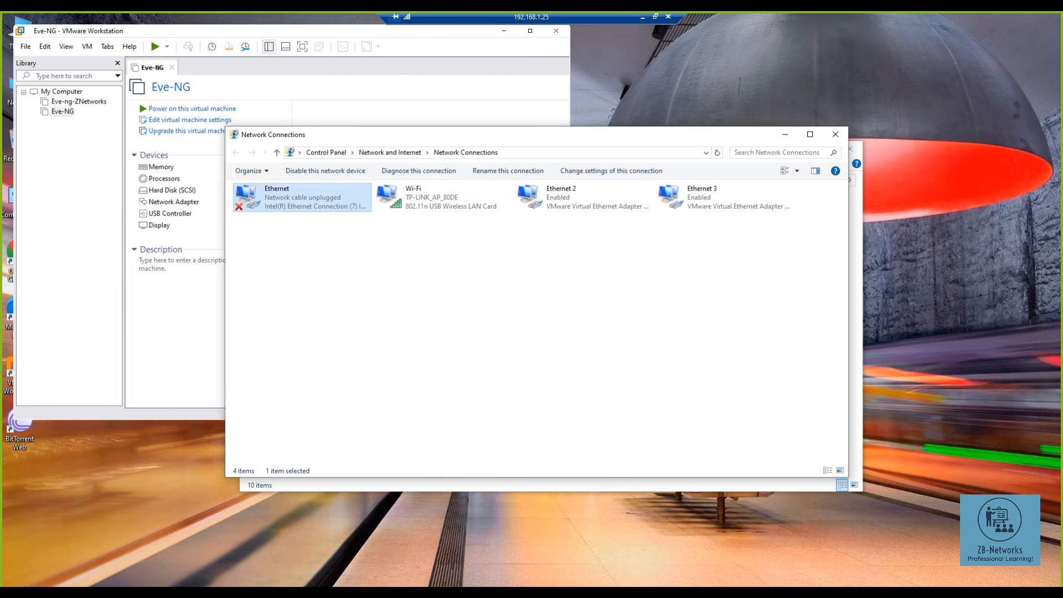
click(519, 317)
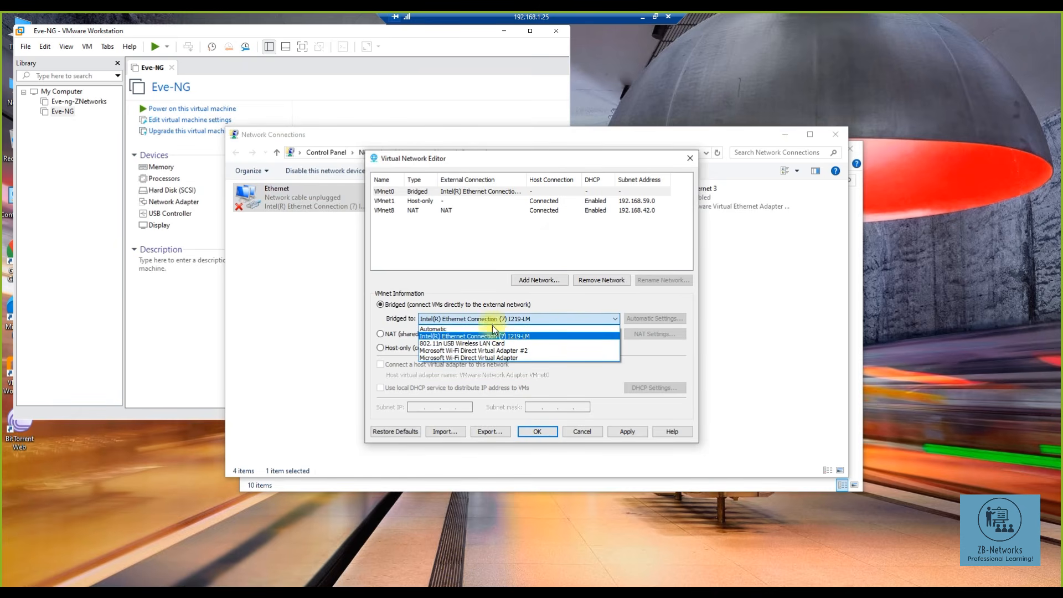
click(463, 343)
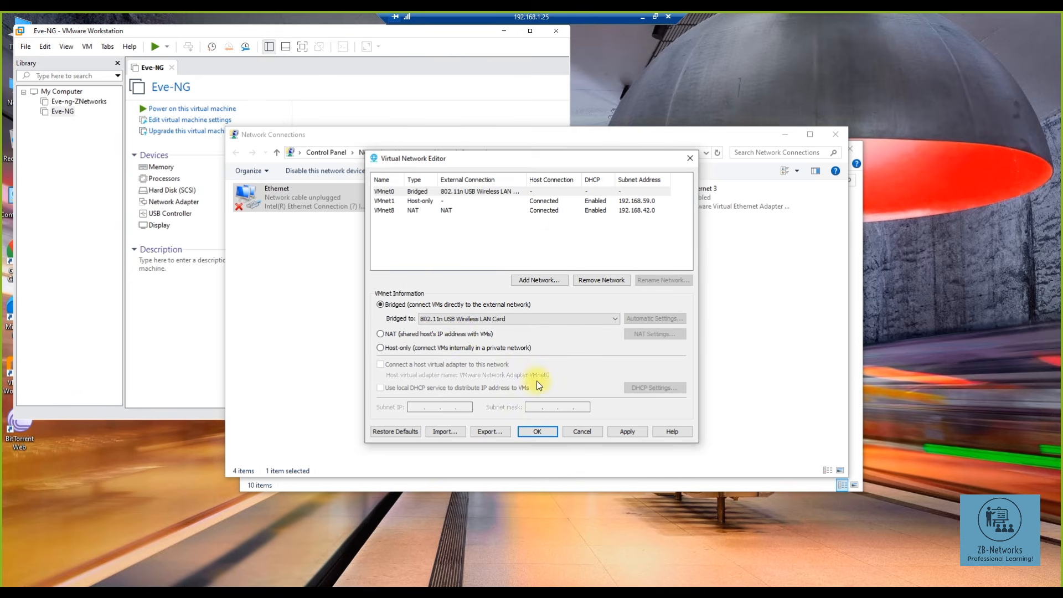
click(539, 425)
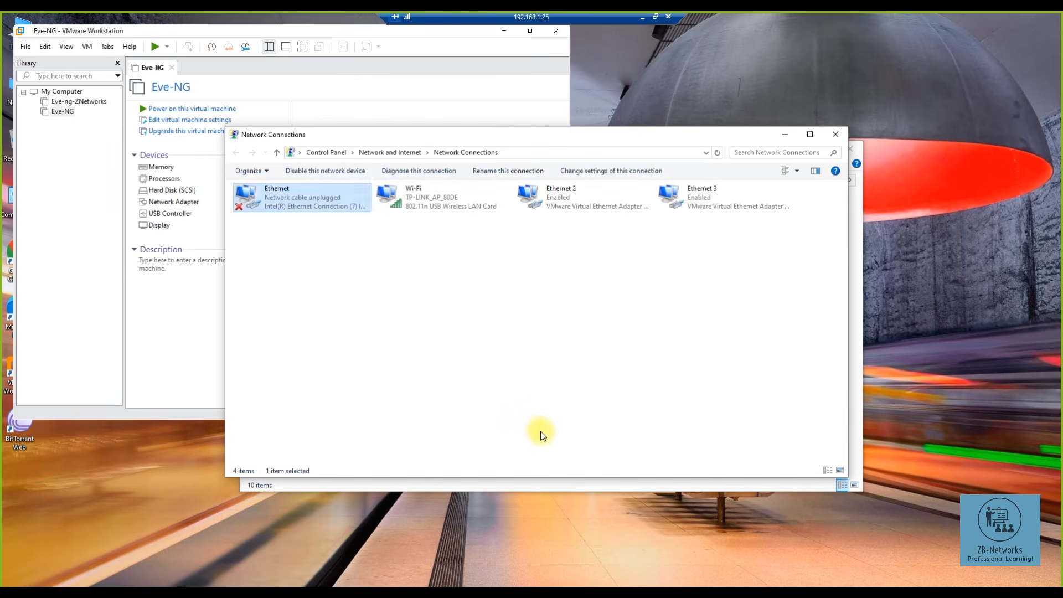
click(833, 134)
click(849, 148)
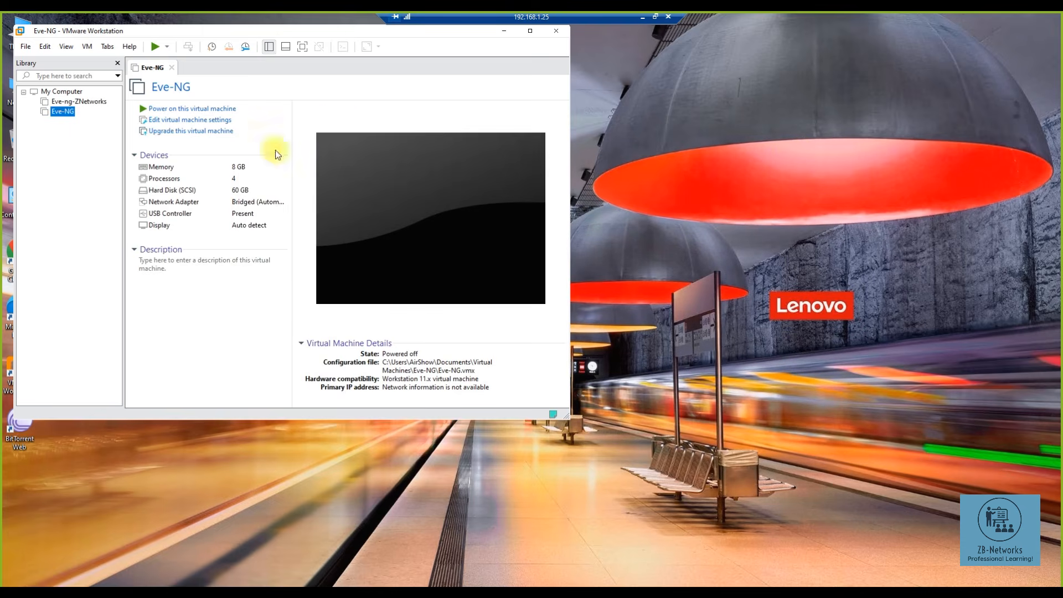
- Remove the Eve-NG machine from the VMware Workstation library
right_click(65, 112)
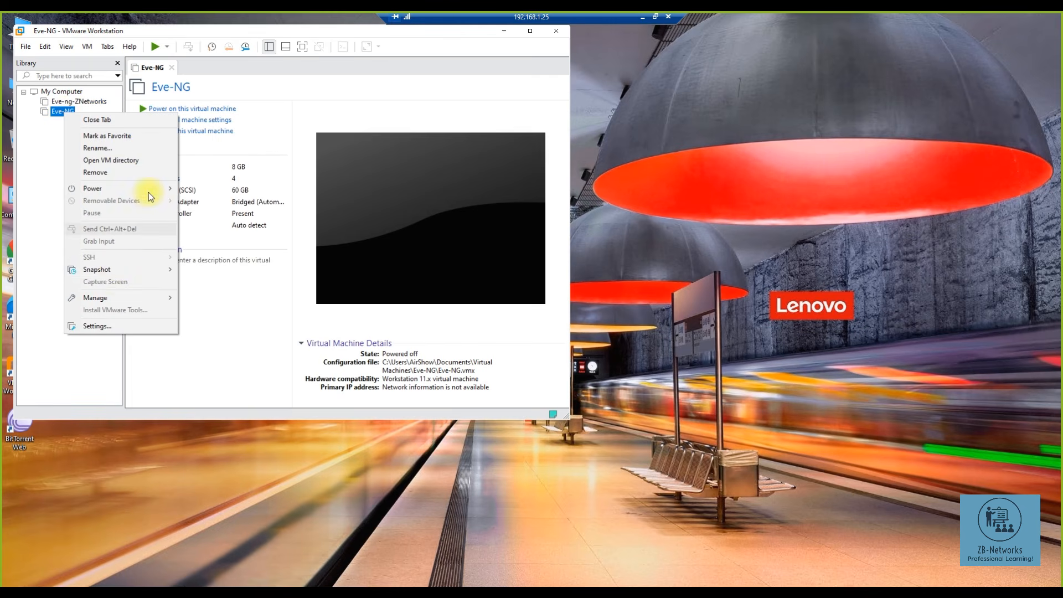
click(141, 173)
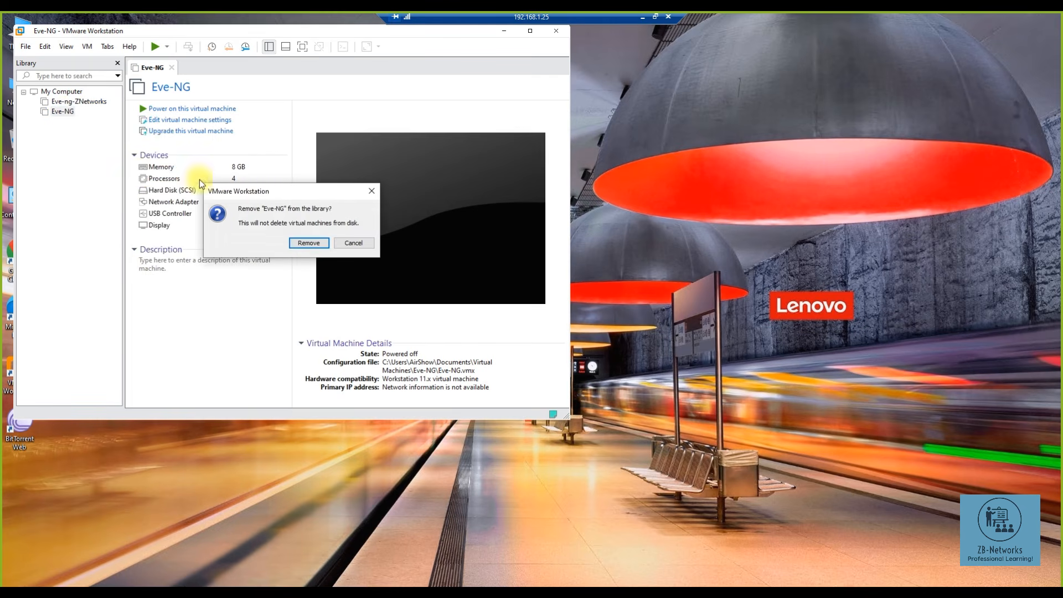
click(308, 242)
- Open the Eve-ng-ZNetworks machine's summary and select Windows (C:) in This PC
drag(216, 30, 462, 41)
click(311, 114)
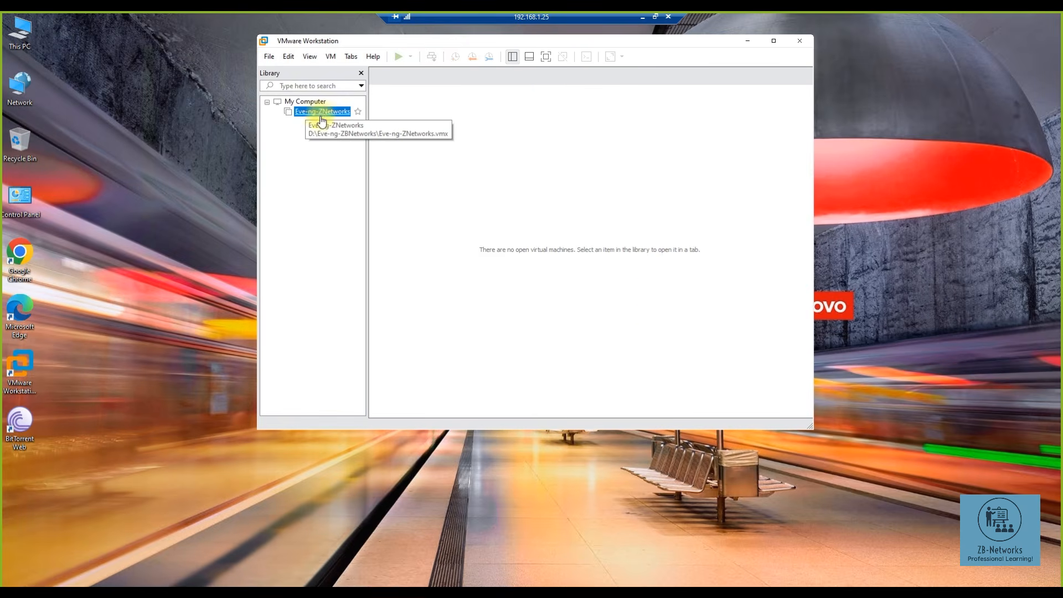
key(Return)
click(391, 321)
- Permanently delete the Eve-NG folder from Documents\Virtual Machines on C:
double_click(390, 321)
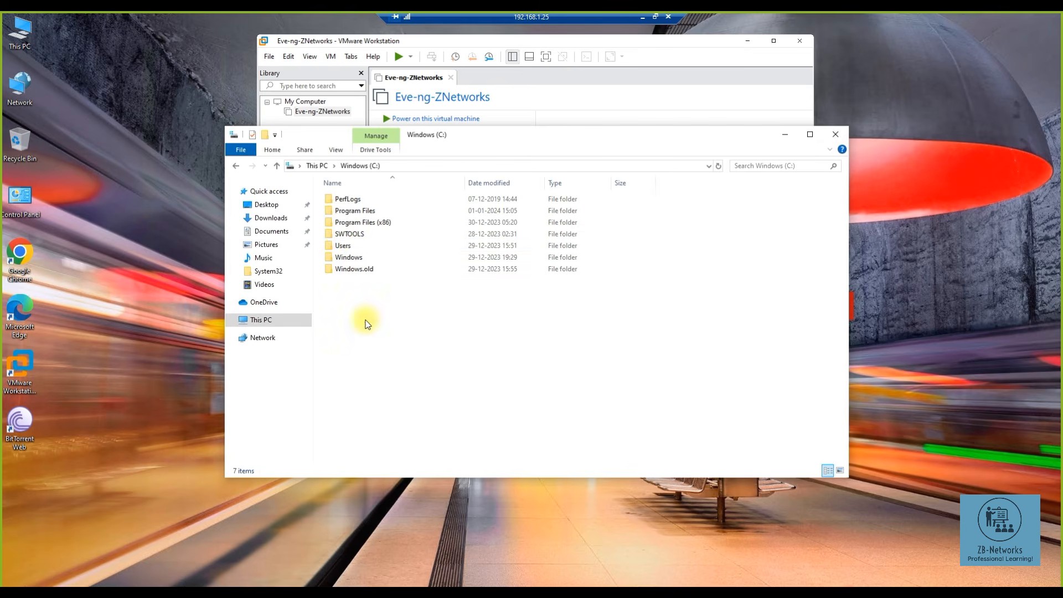
double_click(354, 247)
click(352, 216)
double_click(352, 216)
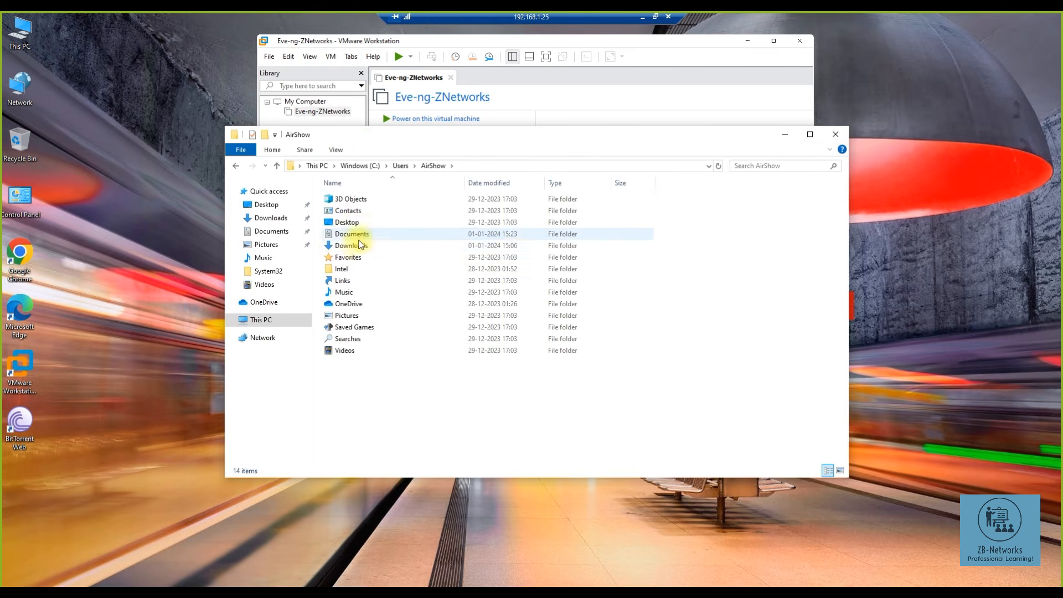
double_click(355, 234)
double_click(359, 200)
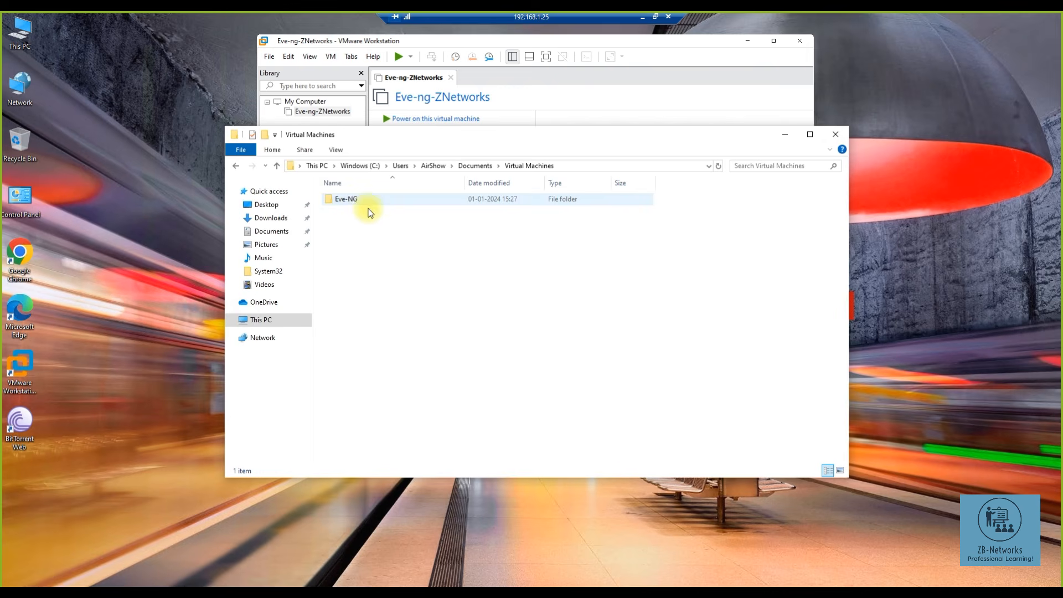
click(355, 201)
key(shift+Delete)
key(Return)
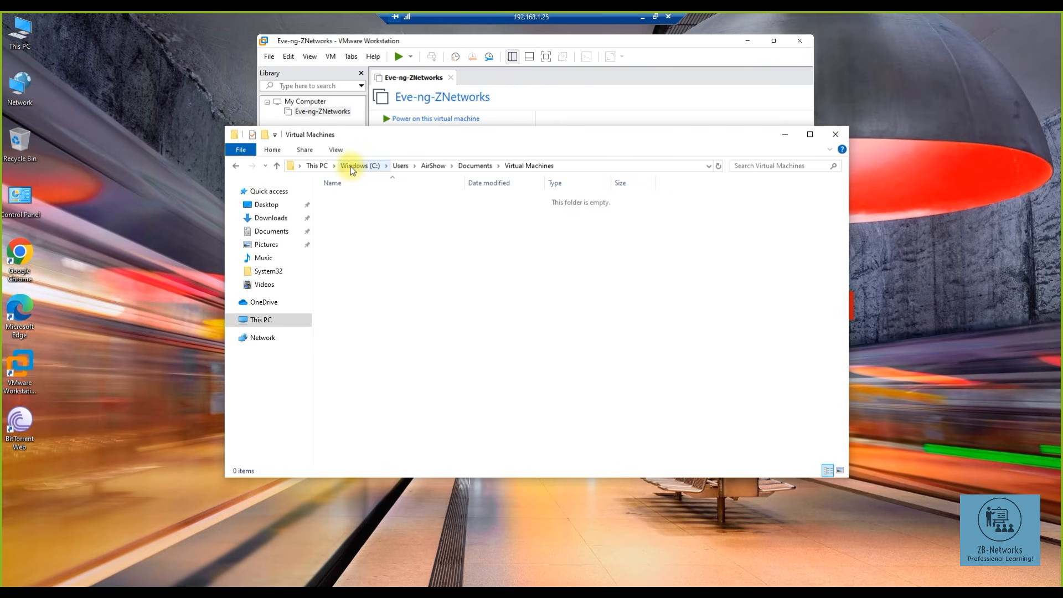
- Open Eve-ng-ZNetworks.vmx from D:\Eve-ng-ZBNetworks in Notepad
click(271, 323)
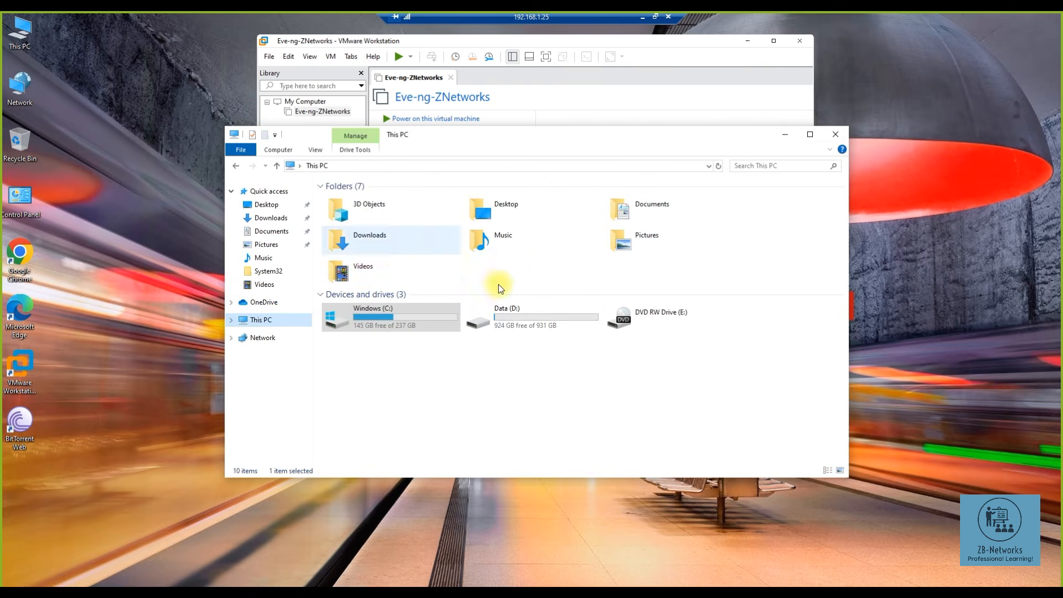
double_click(514, 316)
double_click(357, 202)
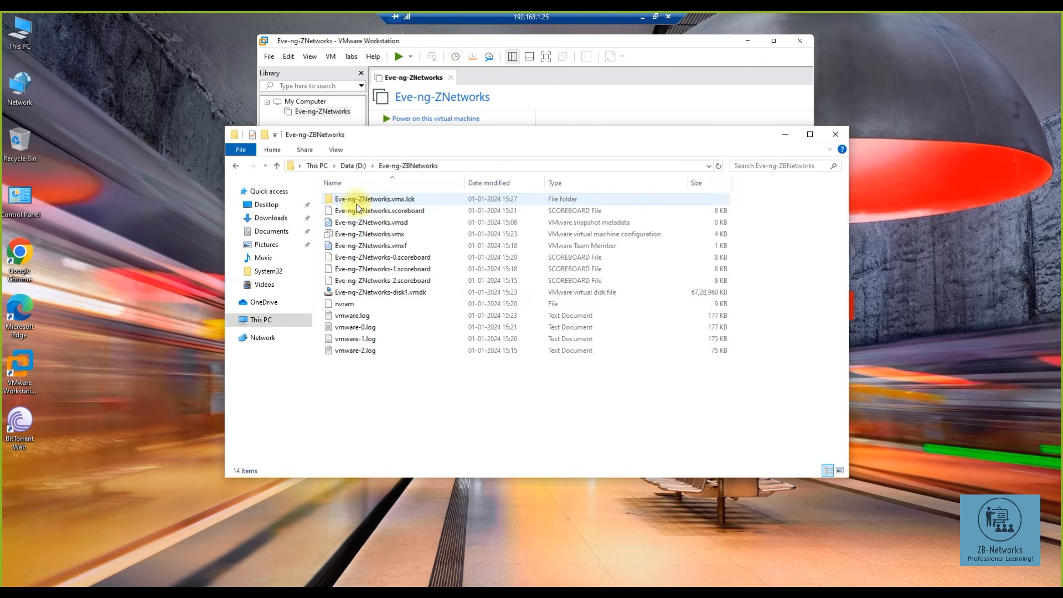
right_click(360, 235)
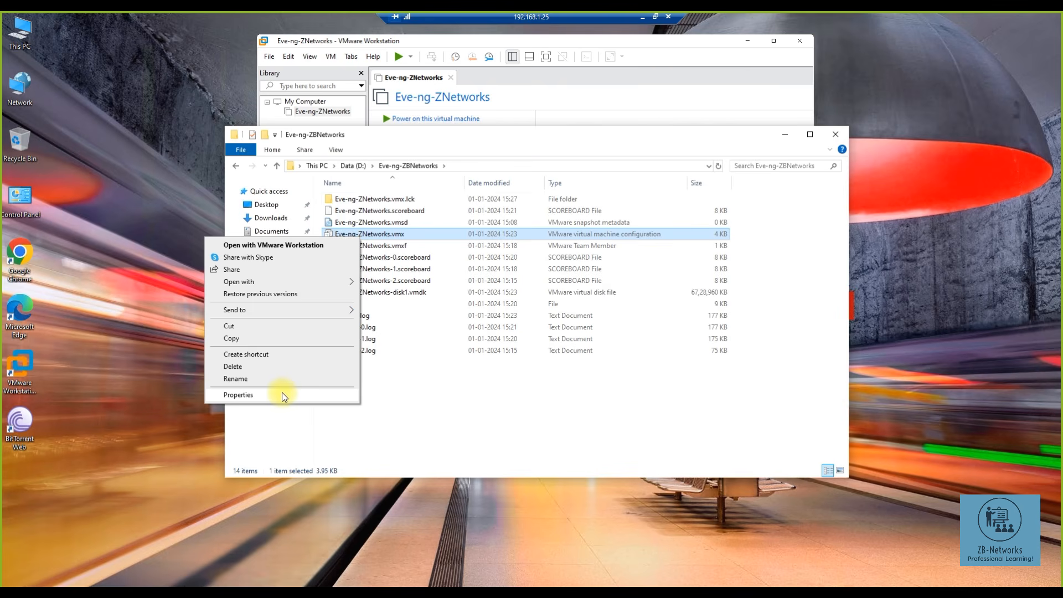
mouse_move(284, 281)
click(389, 283)
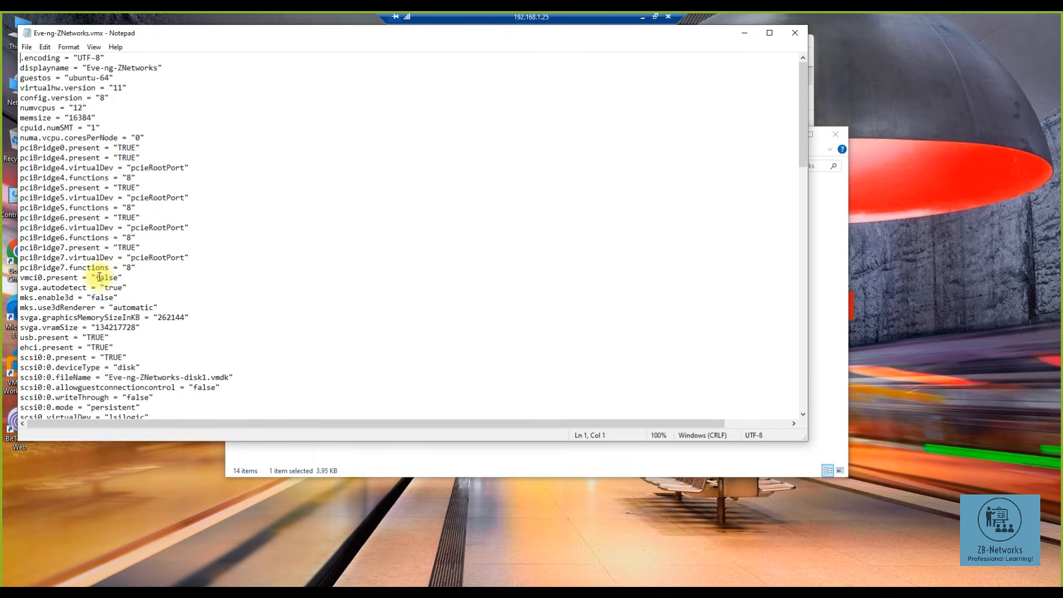
- Change vmci0.present from false to TRUE in Eve-ng-ZNetworks.vmx, save, and close Notepad
drag(98, 277, 114, 276)
drag(116, 276, 118, 276)
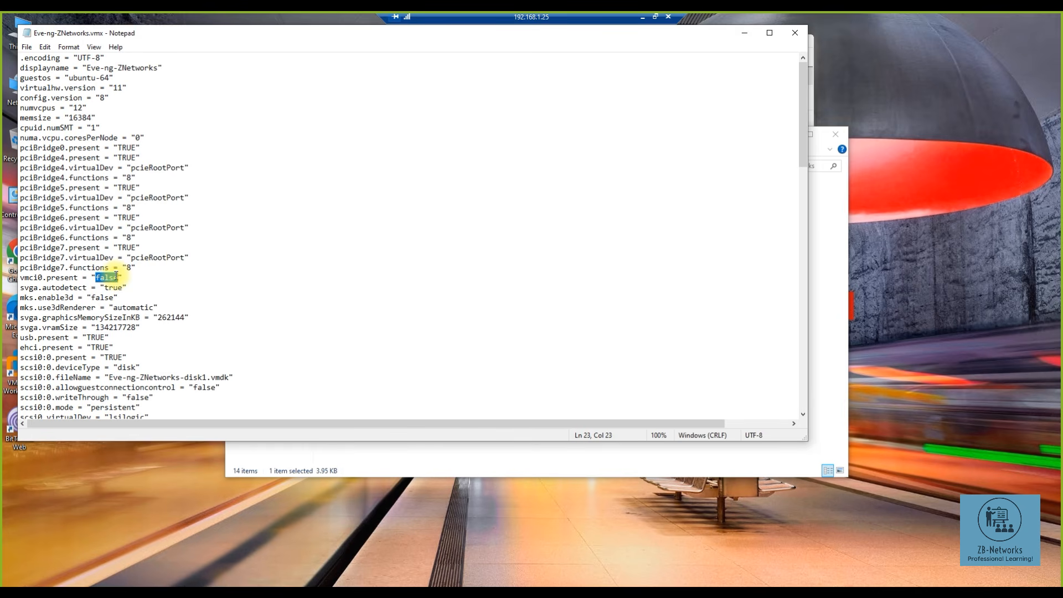
text(TRUE)
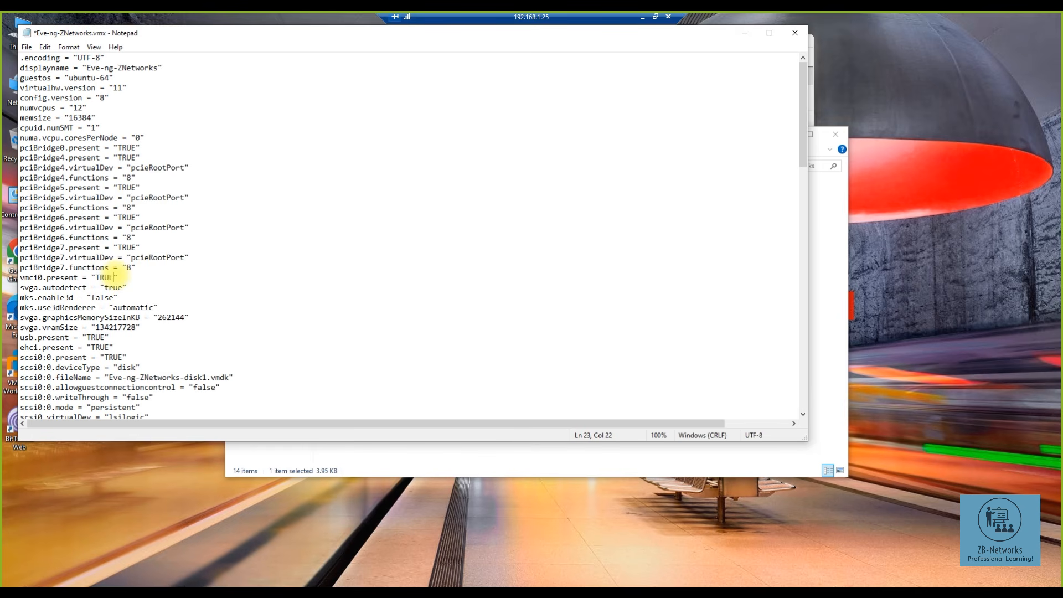
click(26, 46)
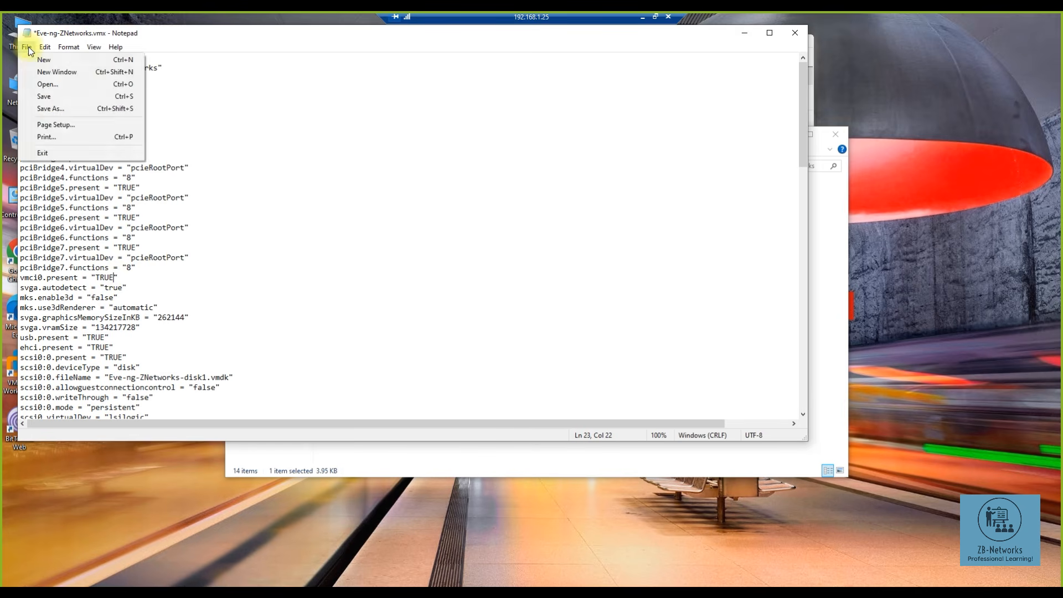
click(39, 98)
click(794, 34)
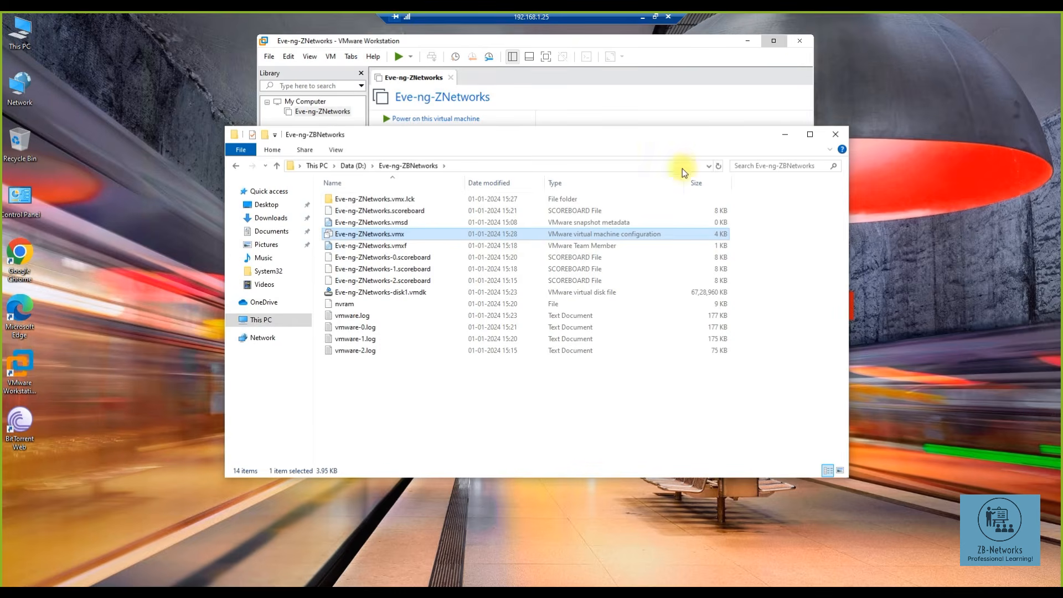
- Try powering on Eve-ng-ZNetworks and dismiss the VMCI start error
click(836, 134)
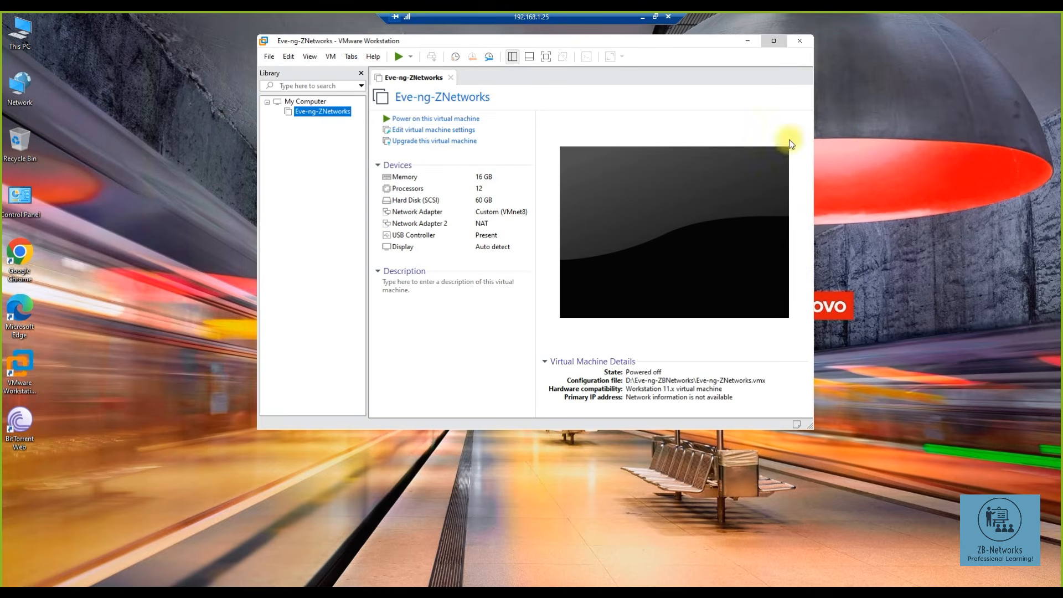
click(404, 120)
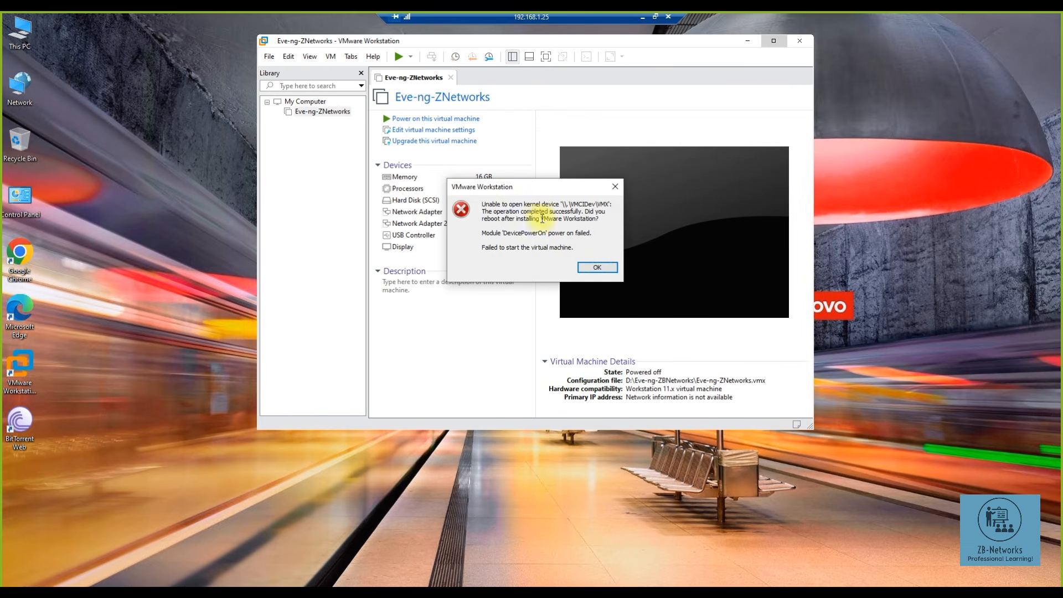
click(589, 267)
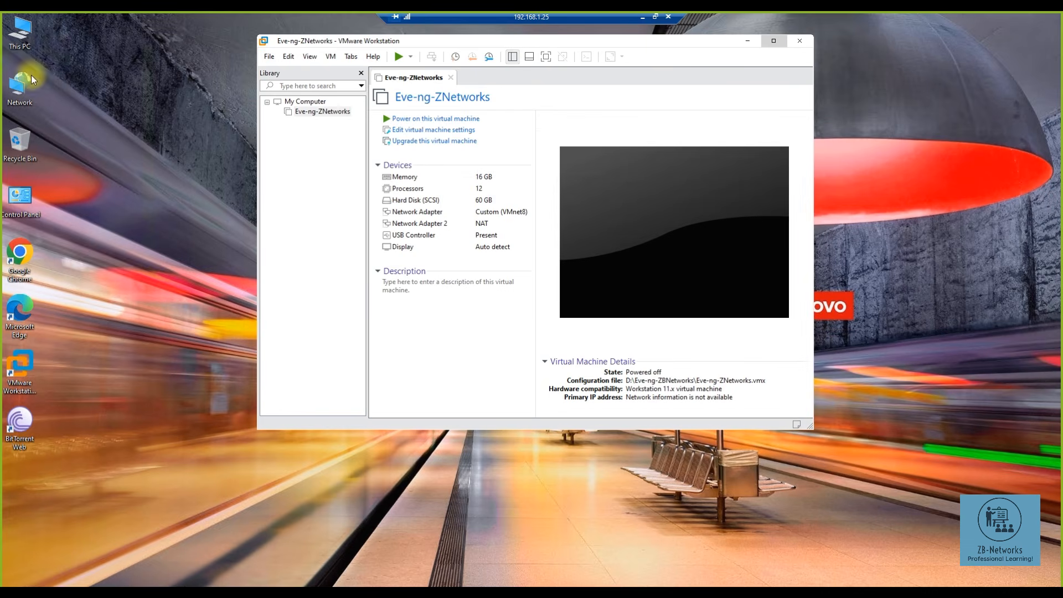
- Reopen D:\Eve-ng-ZBNetworks and bring up the options for Eve-ng-ZNetworks.vmx
double_click(24, 46)
double_click(506, 313)
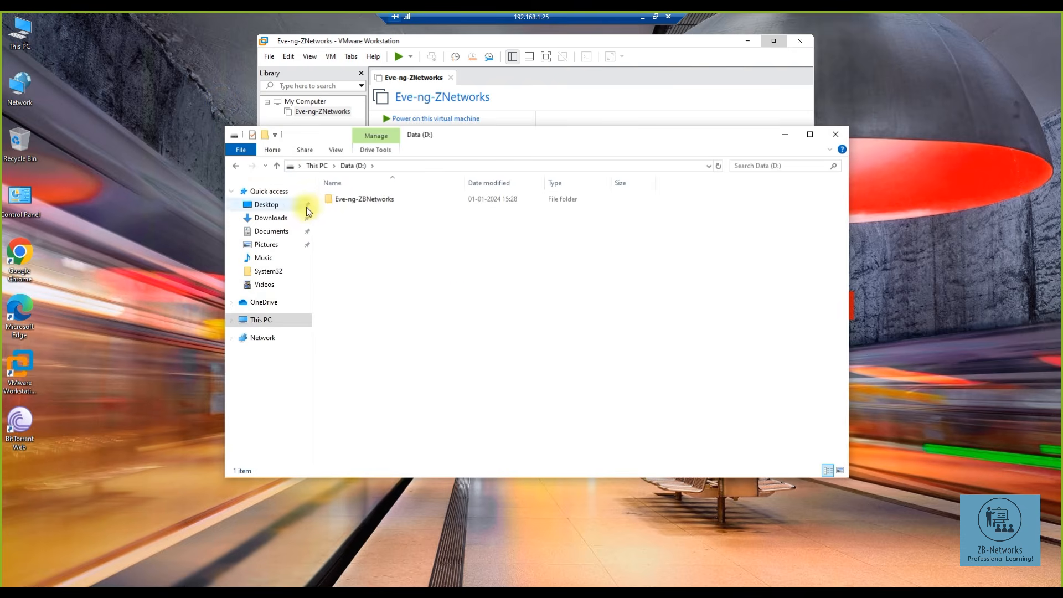
double_click(365, 199)
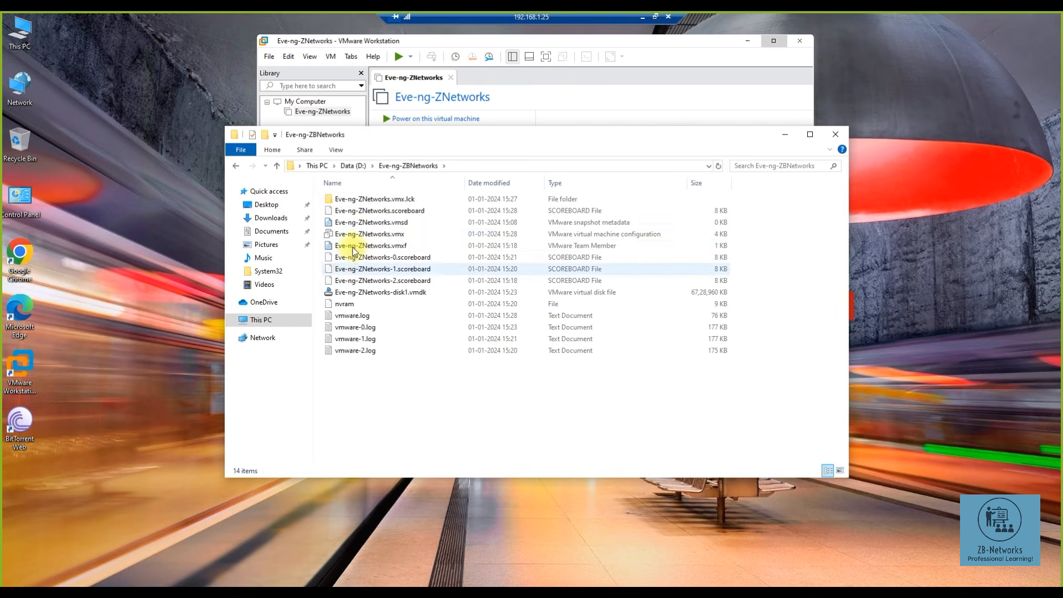
click(365, 234)
right_click(366, 236)
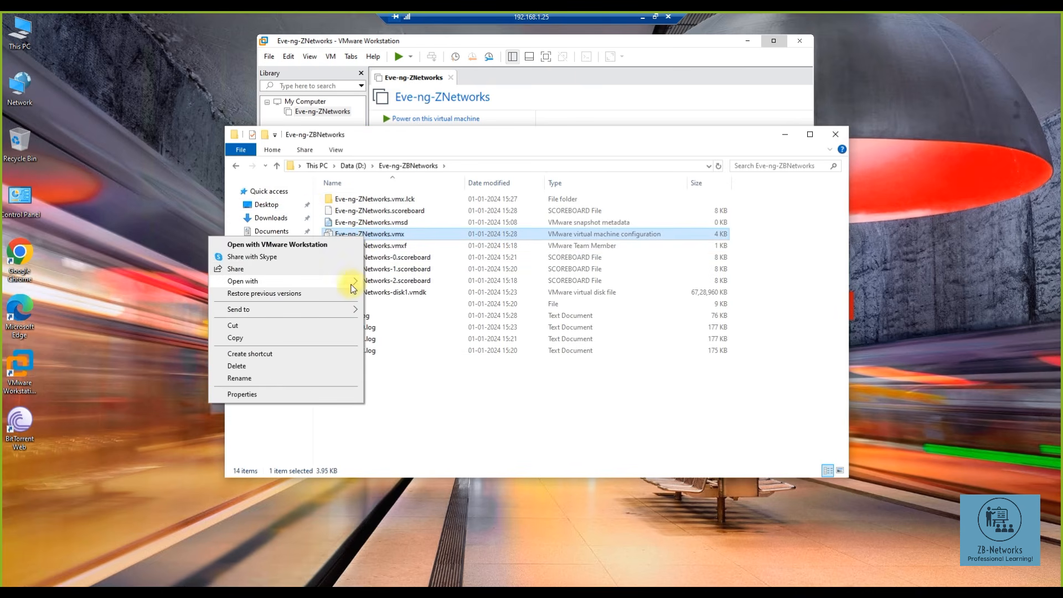
- Set vmci0.present back to false in Eve-ng-ZNetworks.vmx, save it, and power on the VM
mouse_move(352, 288)
click(391, 282)
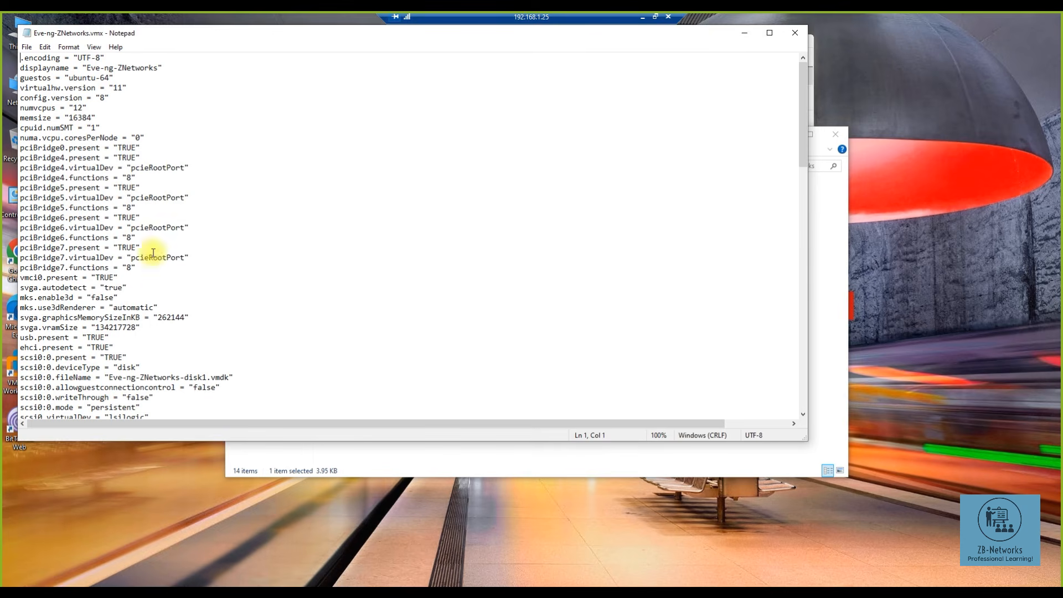
drag(114, 277, 97, 277)
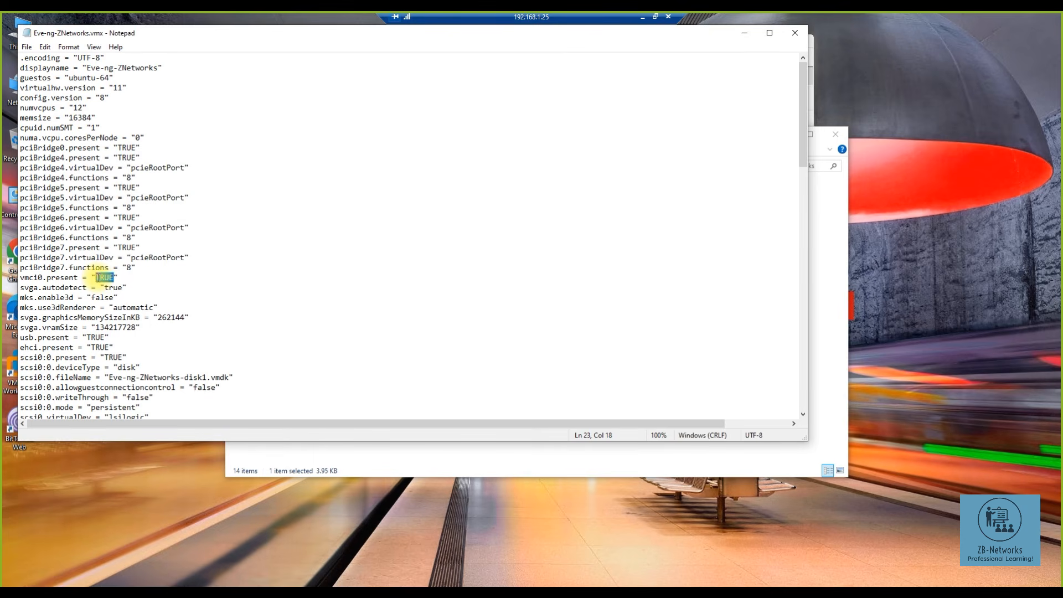
text(false)
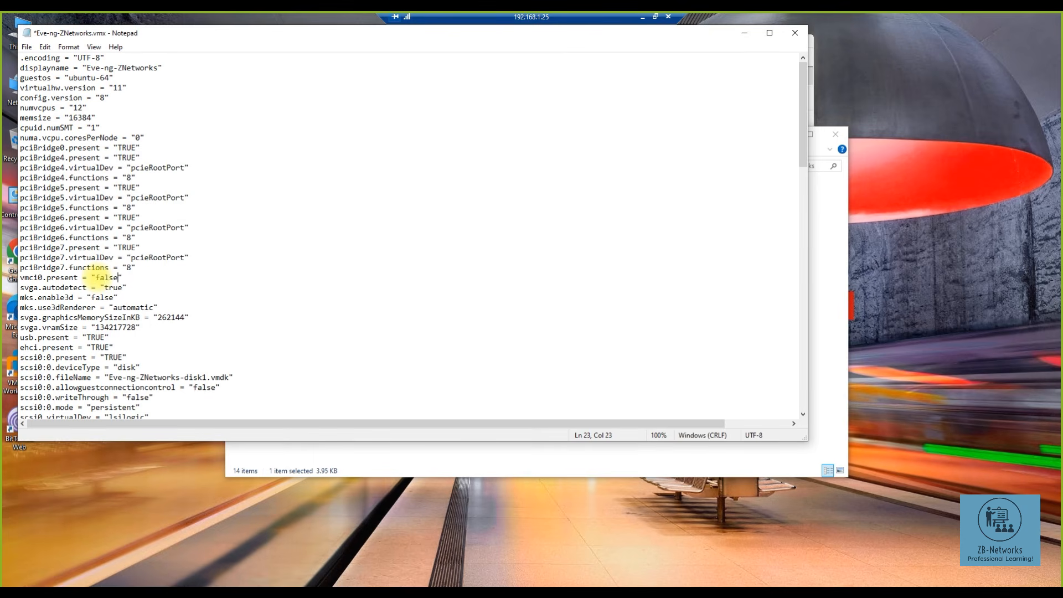
click(28, 47)
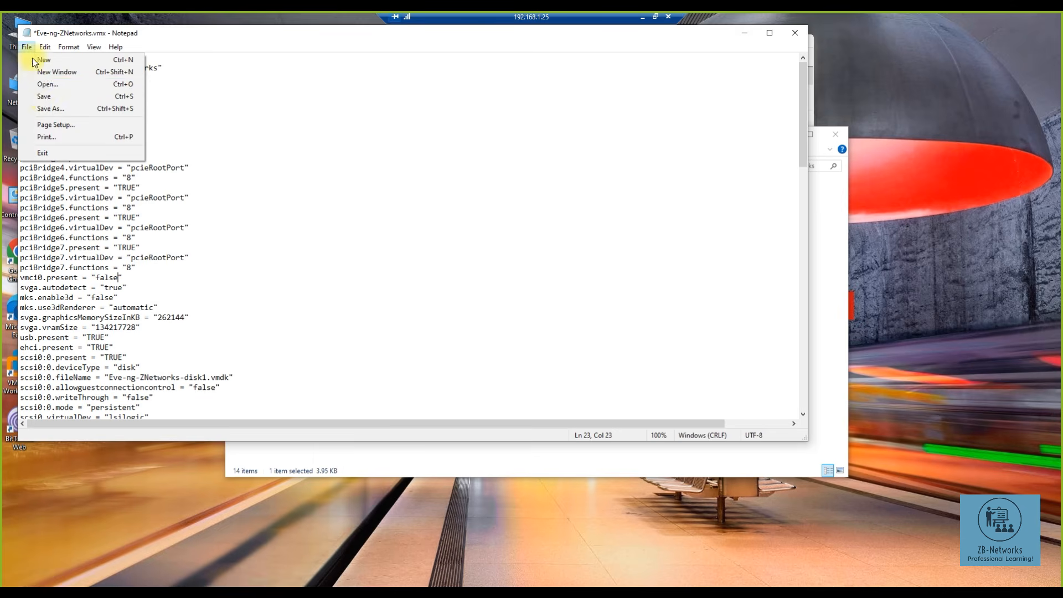
click(41, 98)
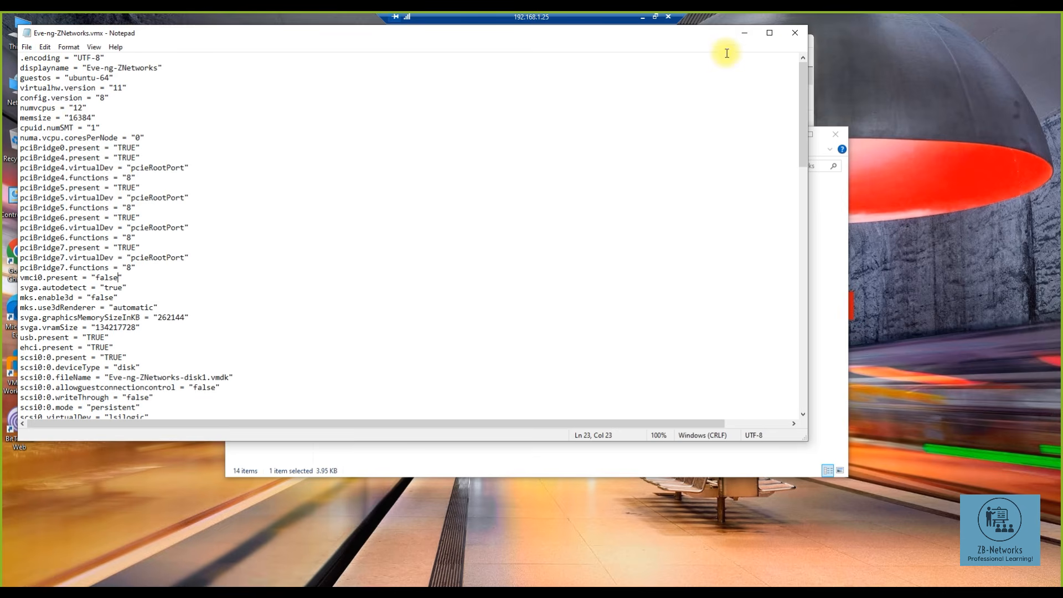
click(802, 38)
click(588, 81)
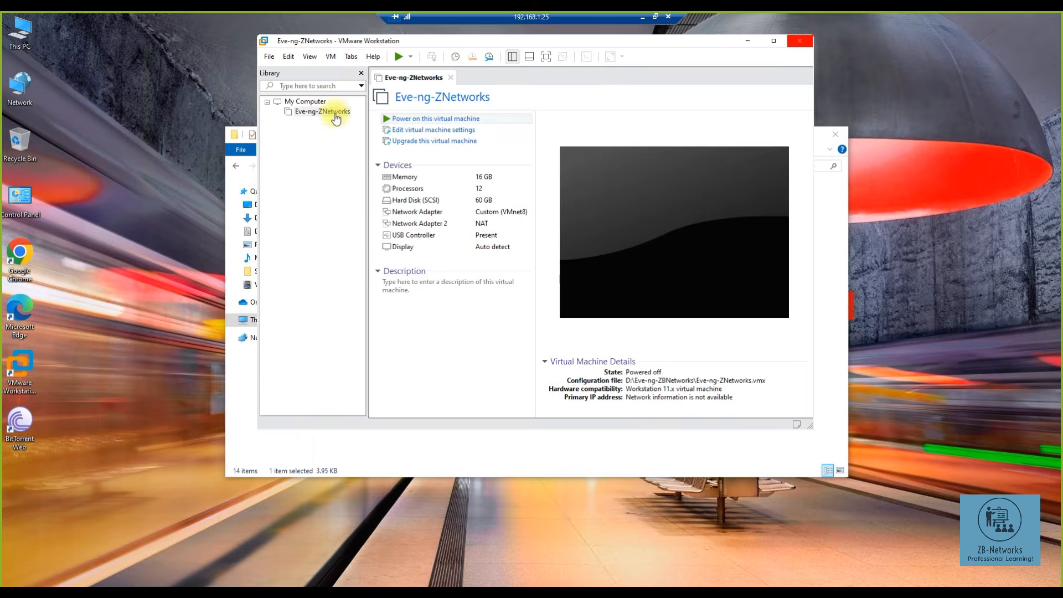
click(407, 119)
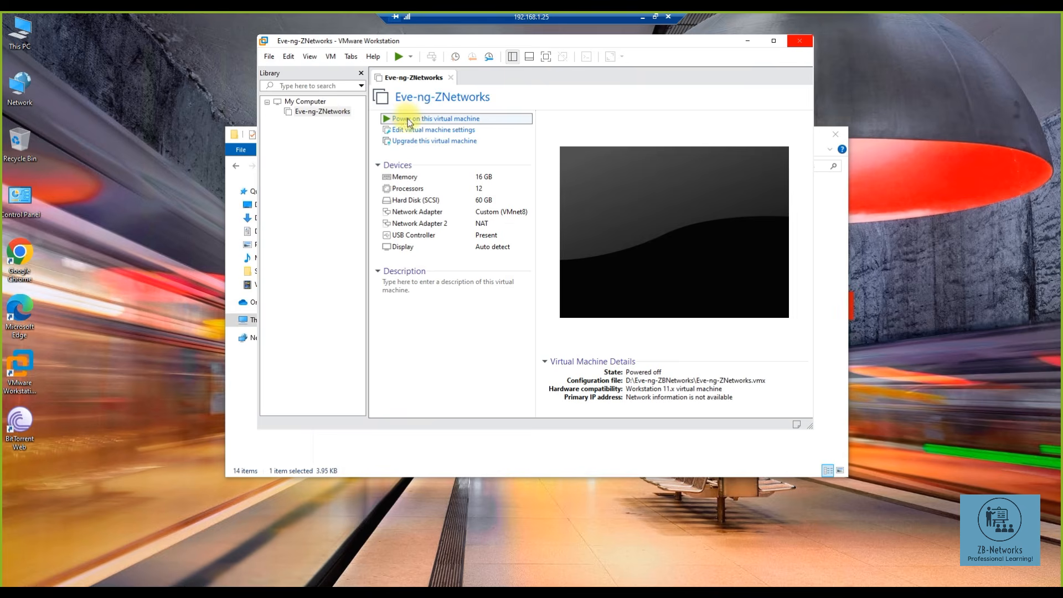
click(835, 137)
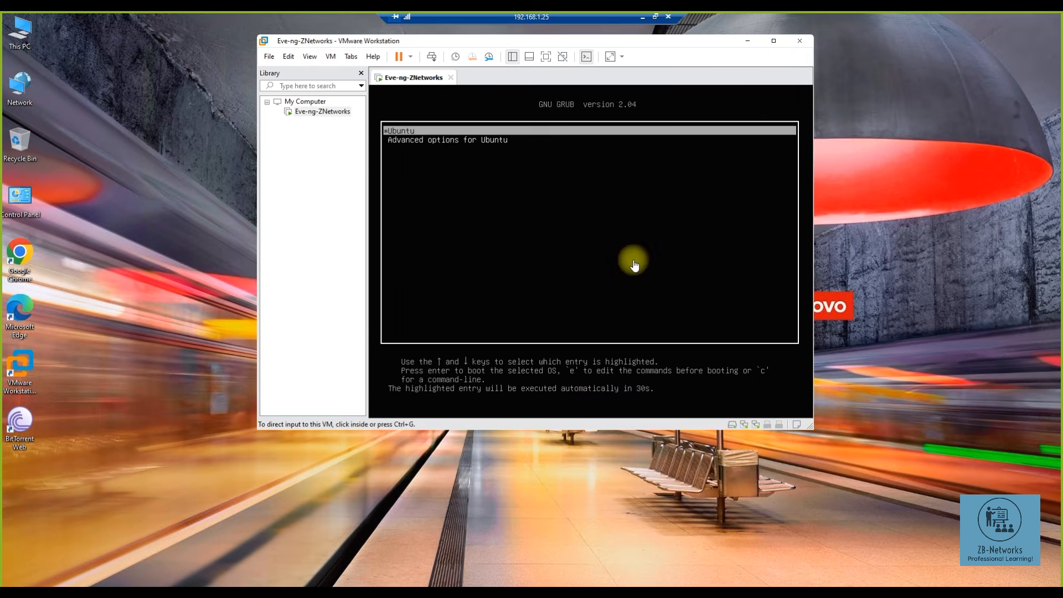
click(453, 166)
key(Return)
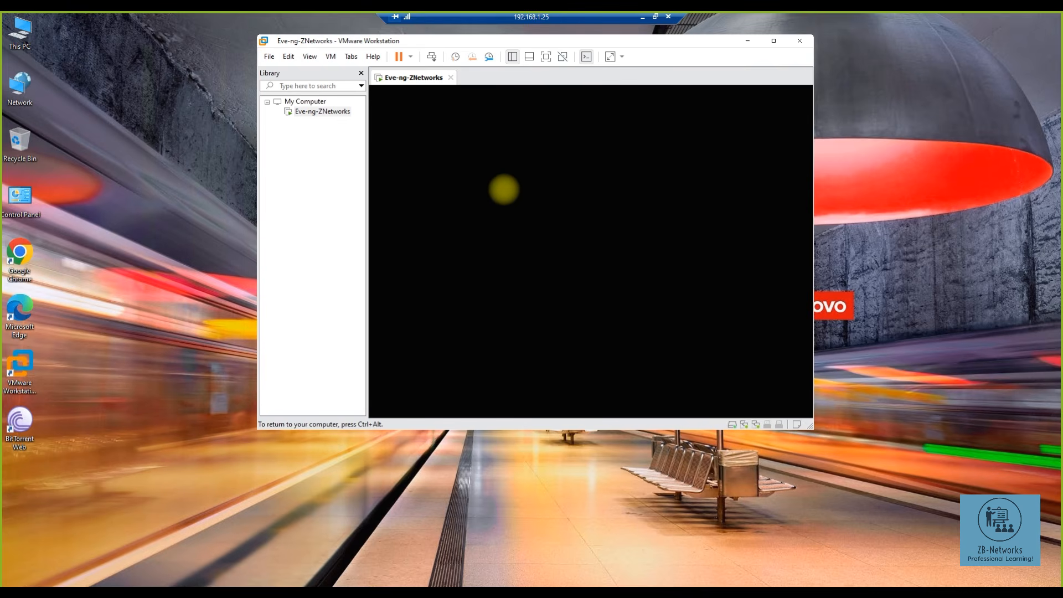
key(ctrl+alt)
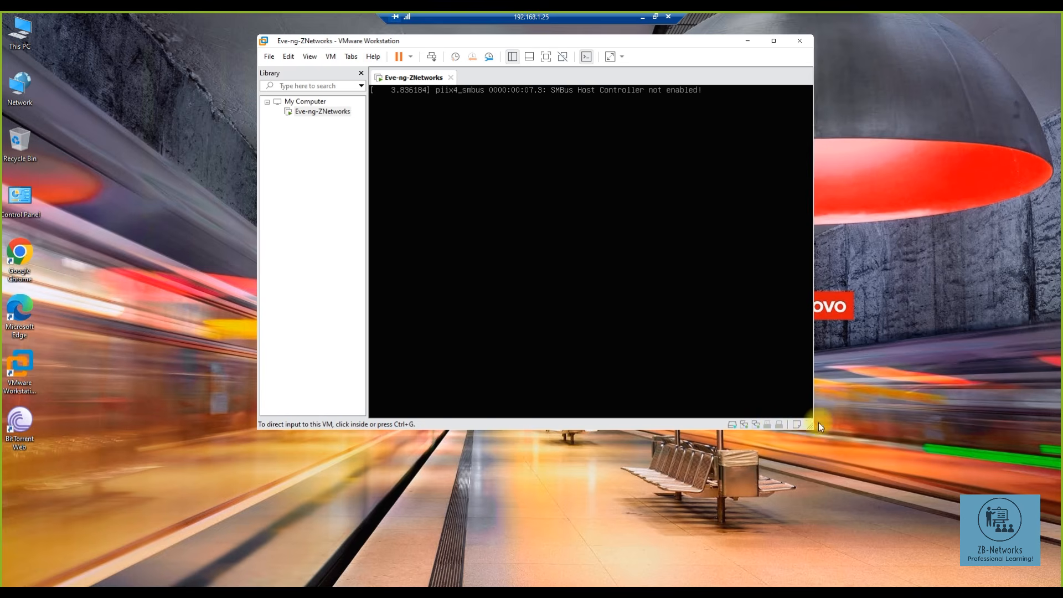
drag(808, 423, 994, 495)
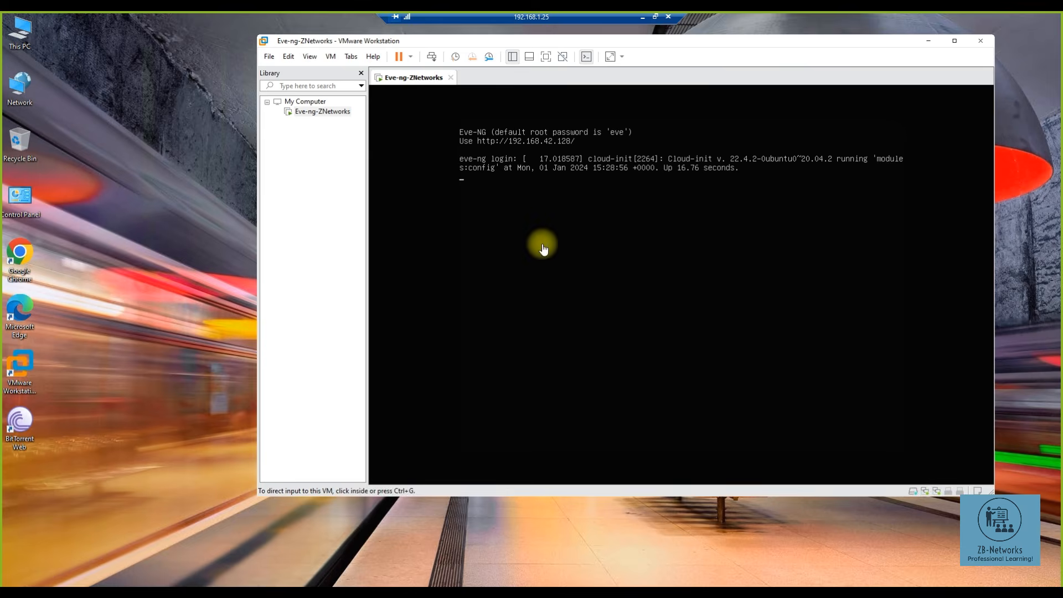
click(517, 219)
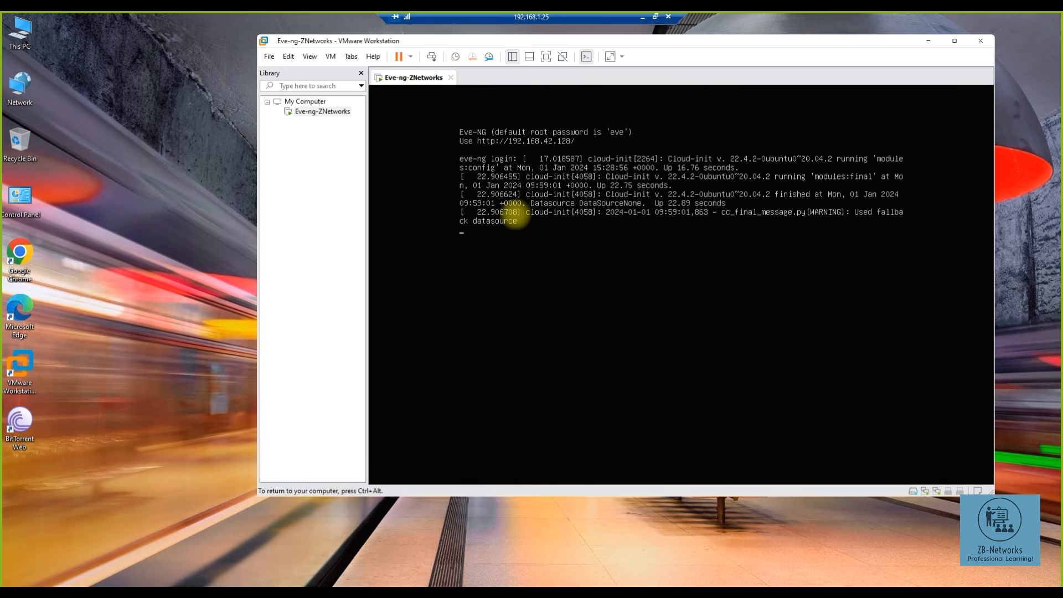
key(ctrl+alt)
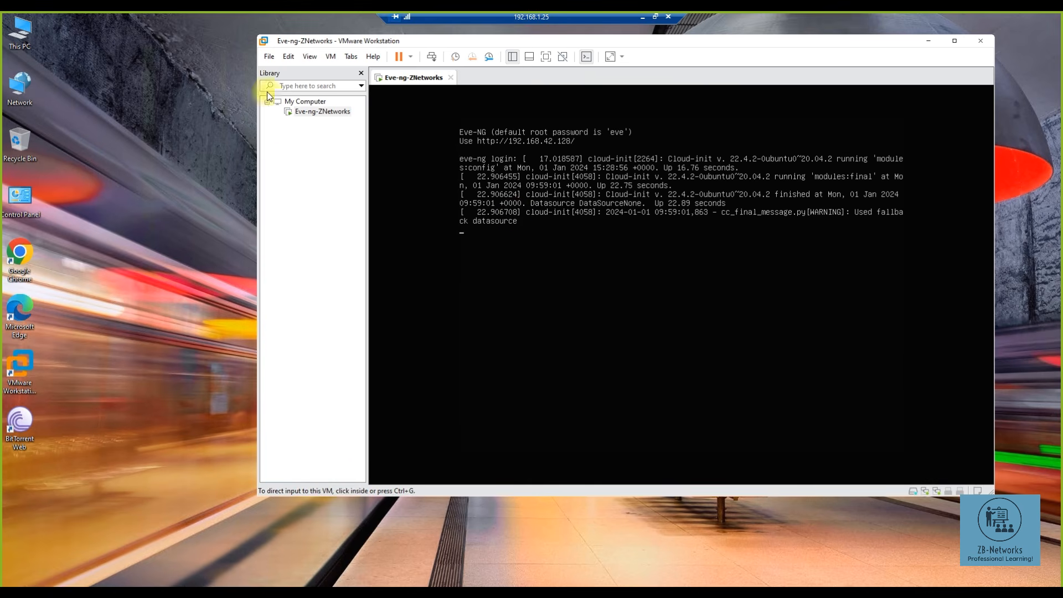
- Grant the Virtual Network Editor administrator rights, then close it without changes
click(287, 57)
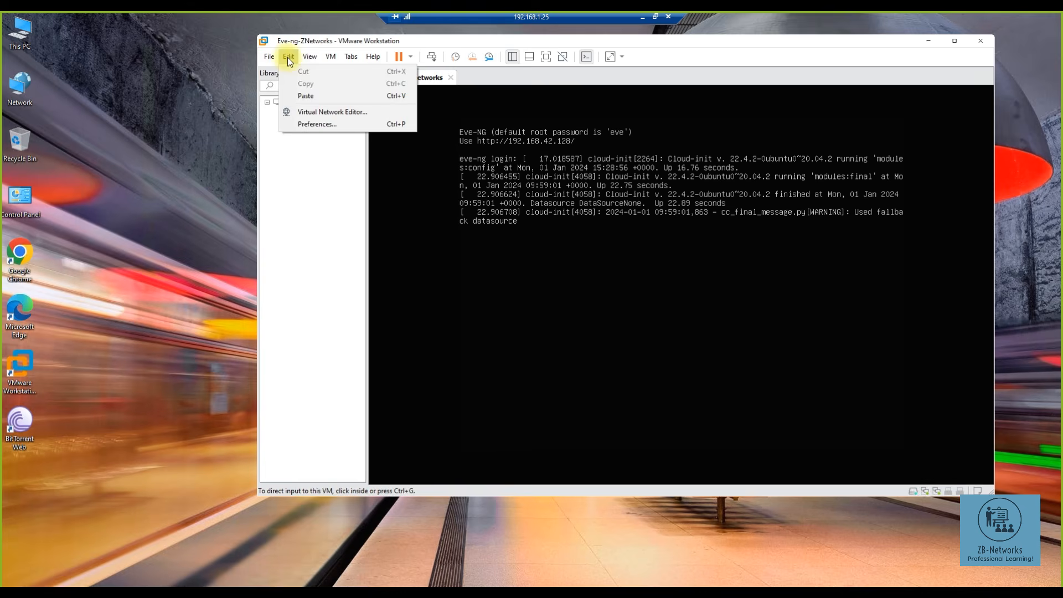
click(300, 113)
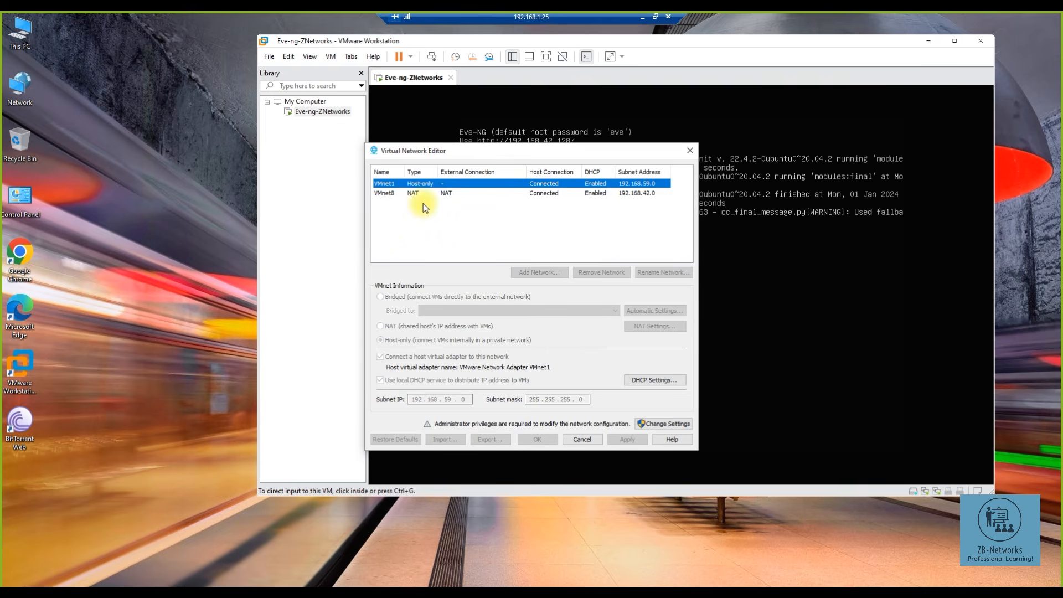
click(658, 424)
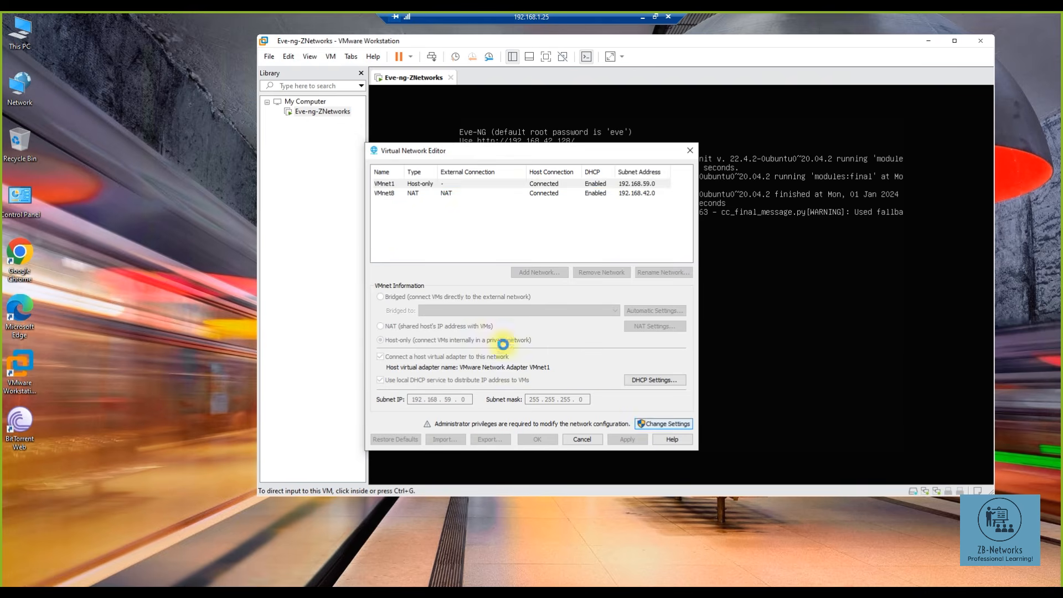
click(645, 226)
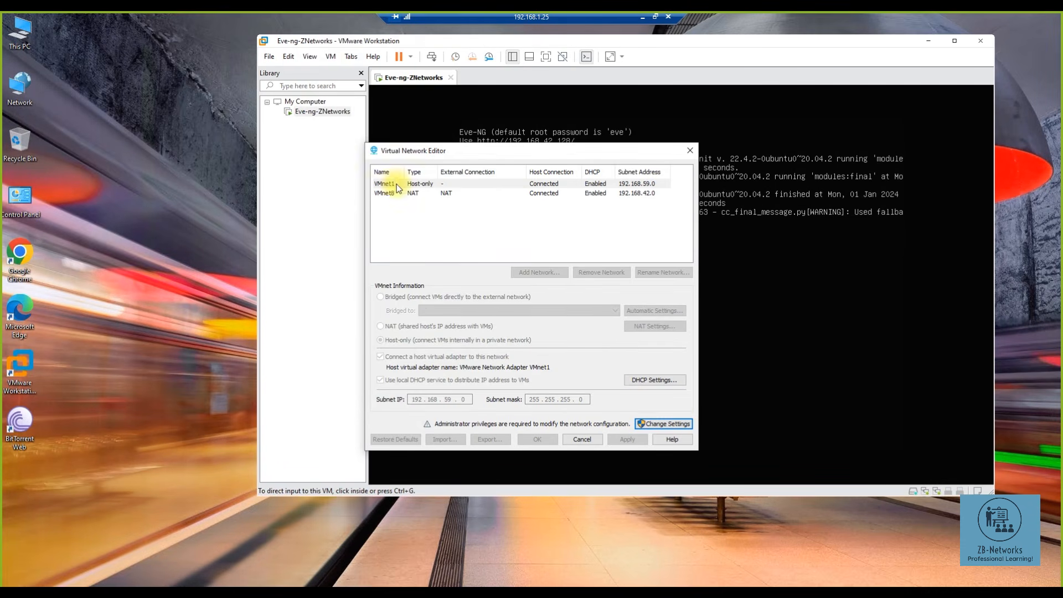
click(651, 424)
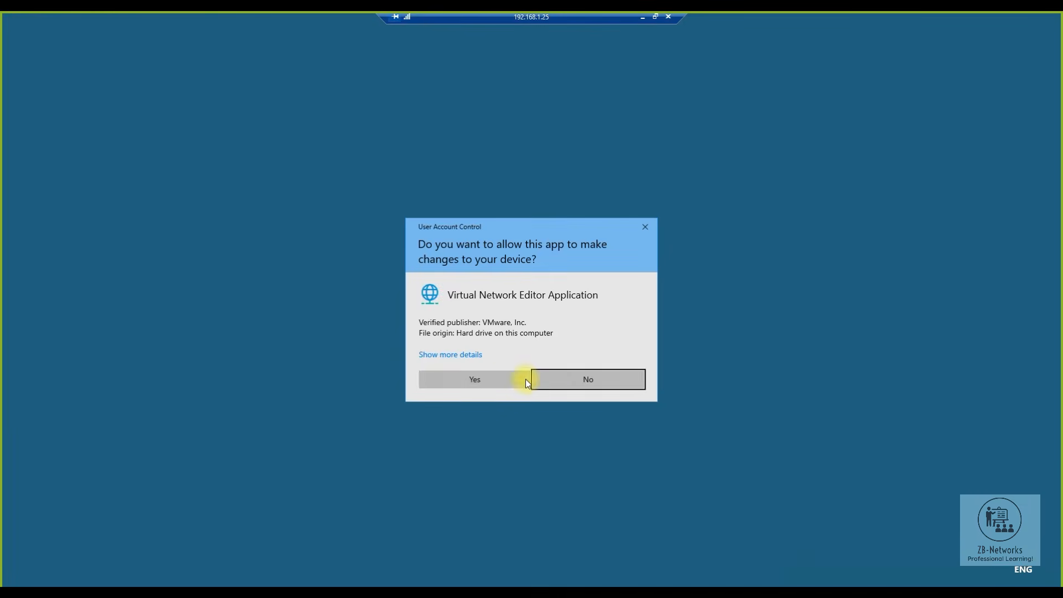
click(475, 378)
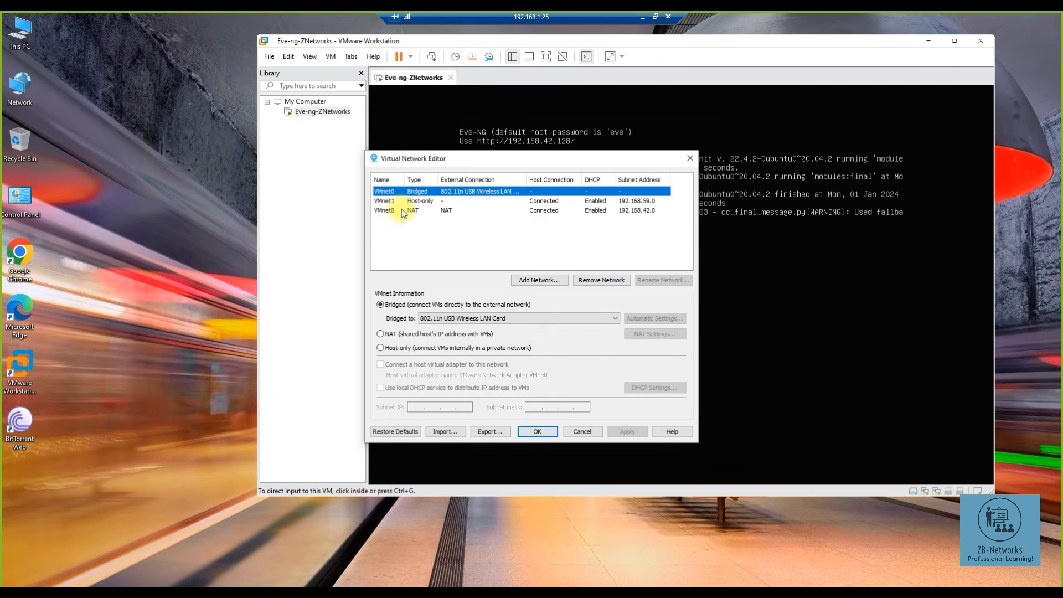
click(579, 430)
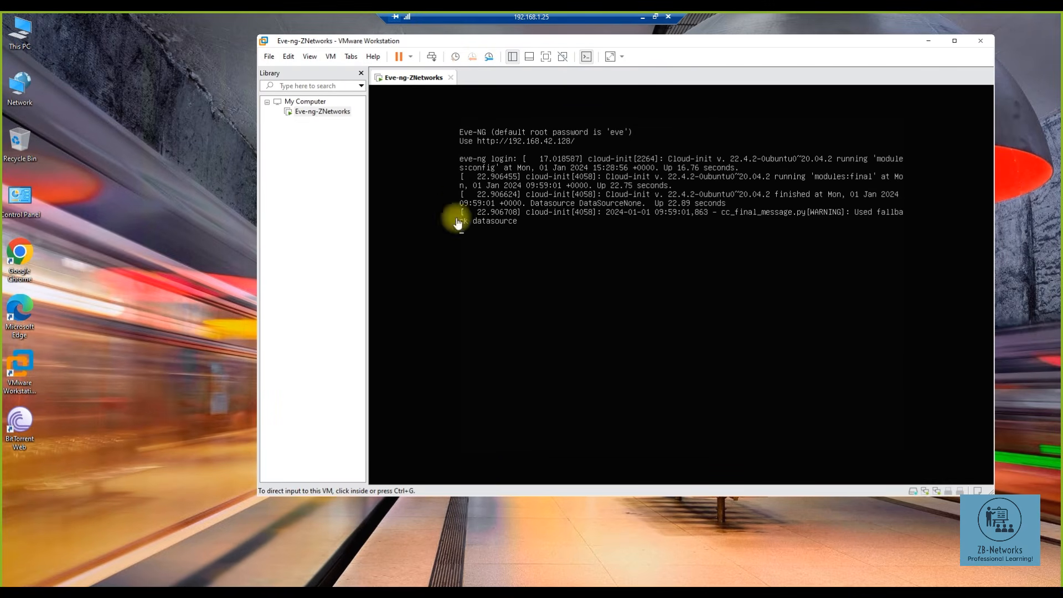
- Switch Eve-ng-ZNetworks's first network adapter from Custom (VMnet8) to Bridged
right_click(303, 114)
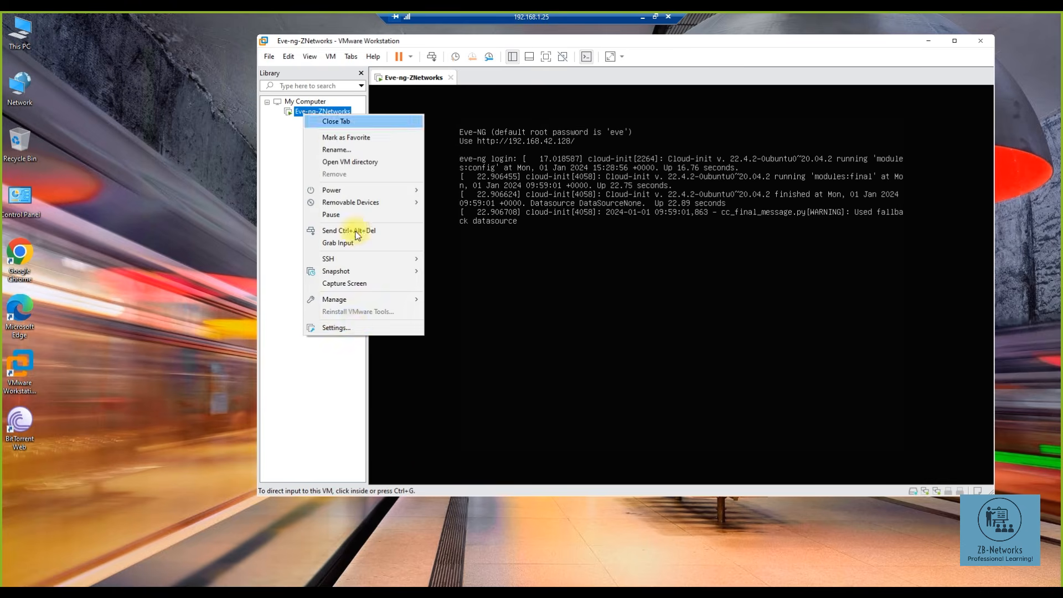
click(351, 326)
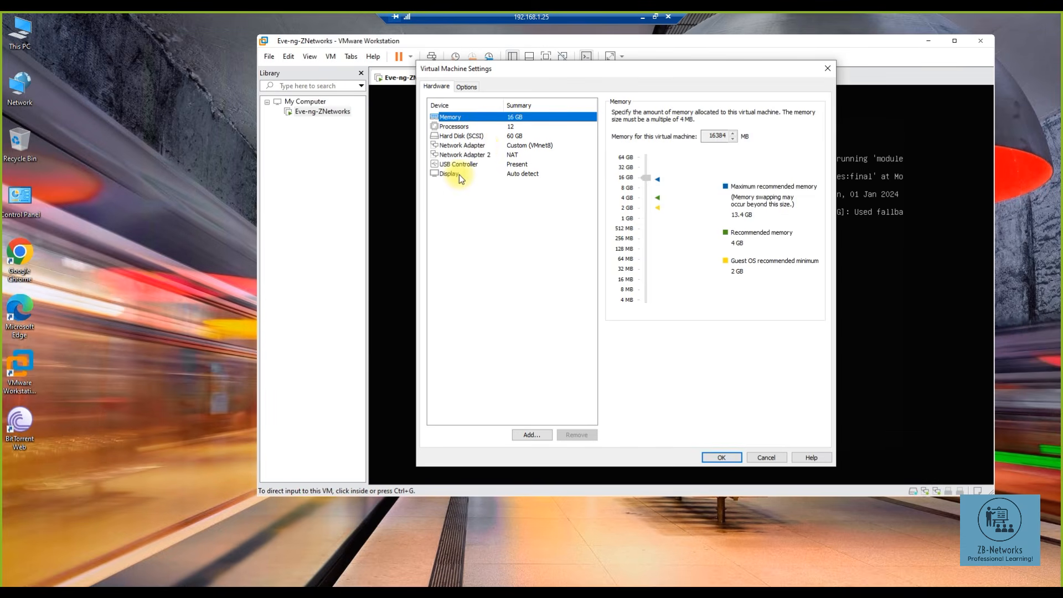
click(484, 147)
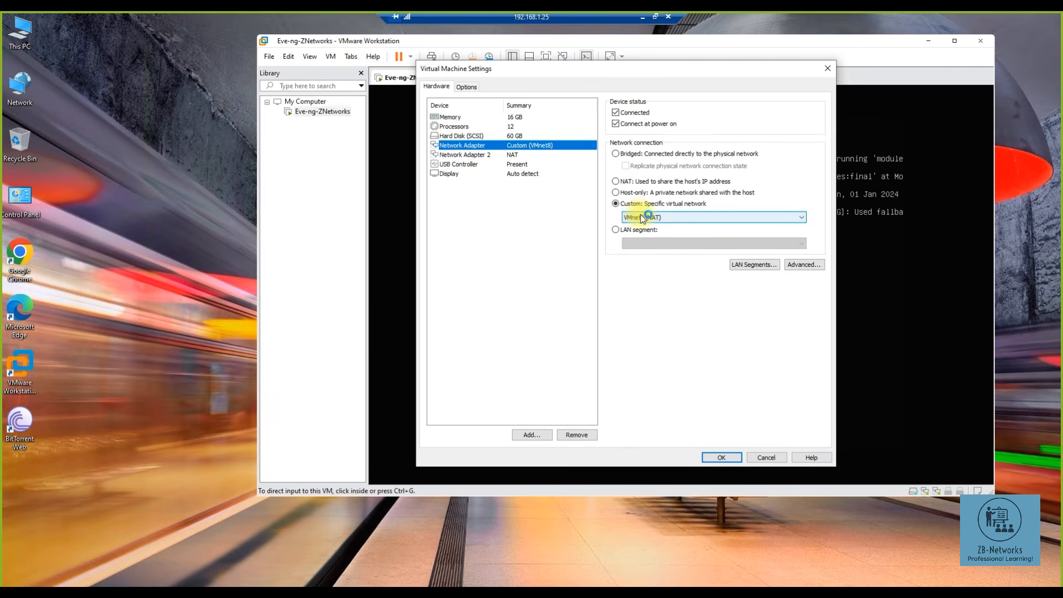
click(620, 156)
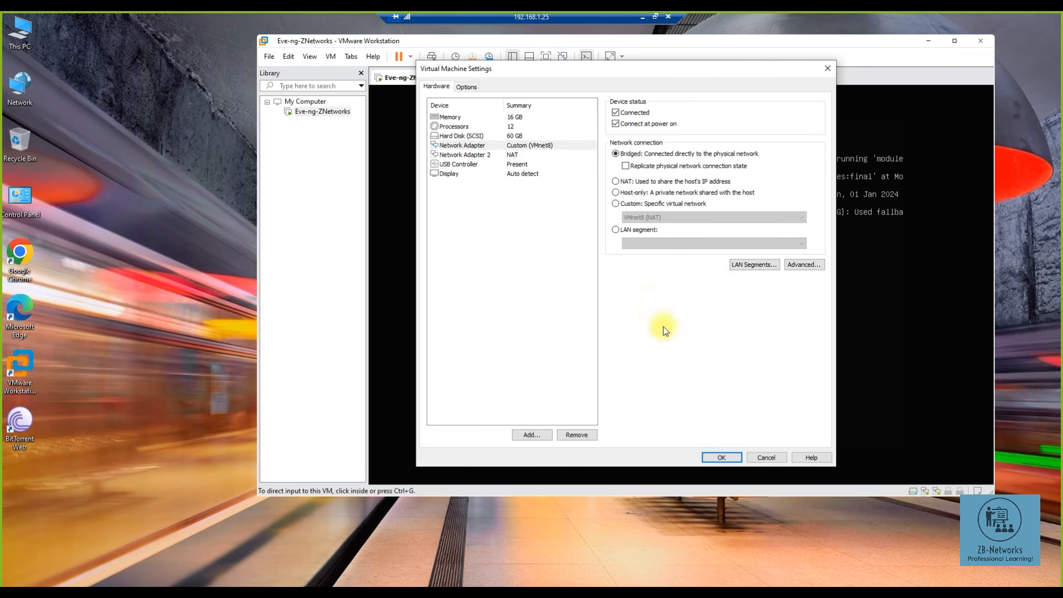
click(721, 458)
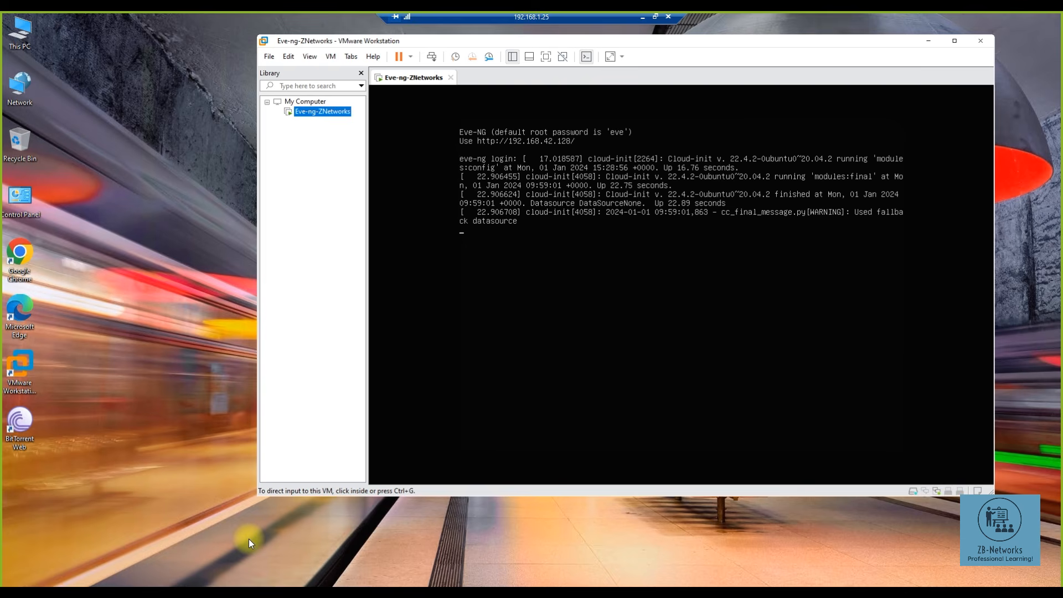
- Run ipconfig in Command Prompt and highlight the host's Wi-Fi IPv4 address 192.168.1.25
key(super+r)
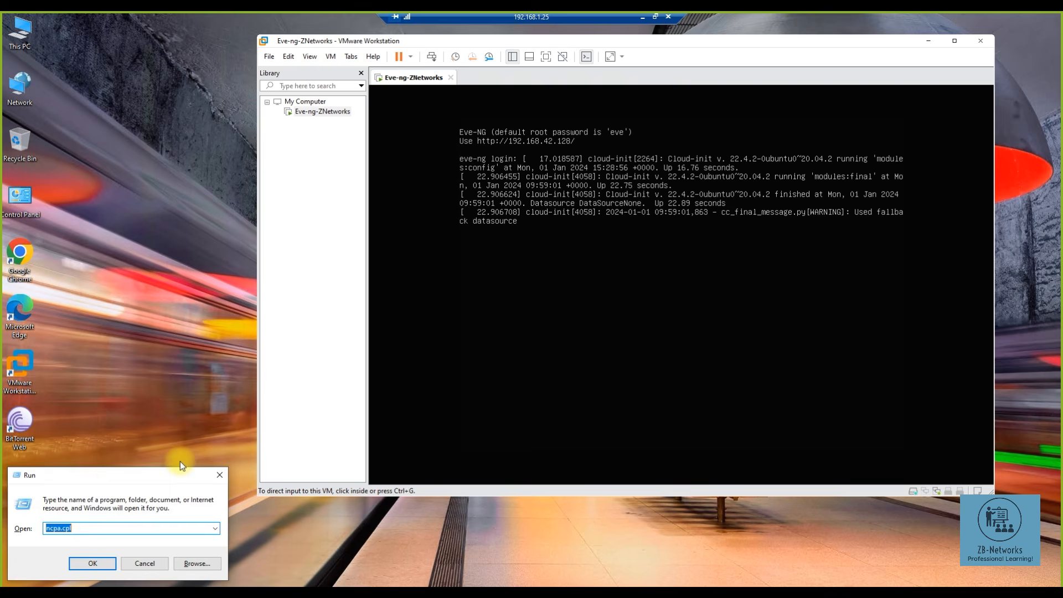
text(cmd)
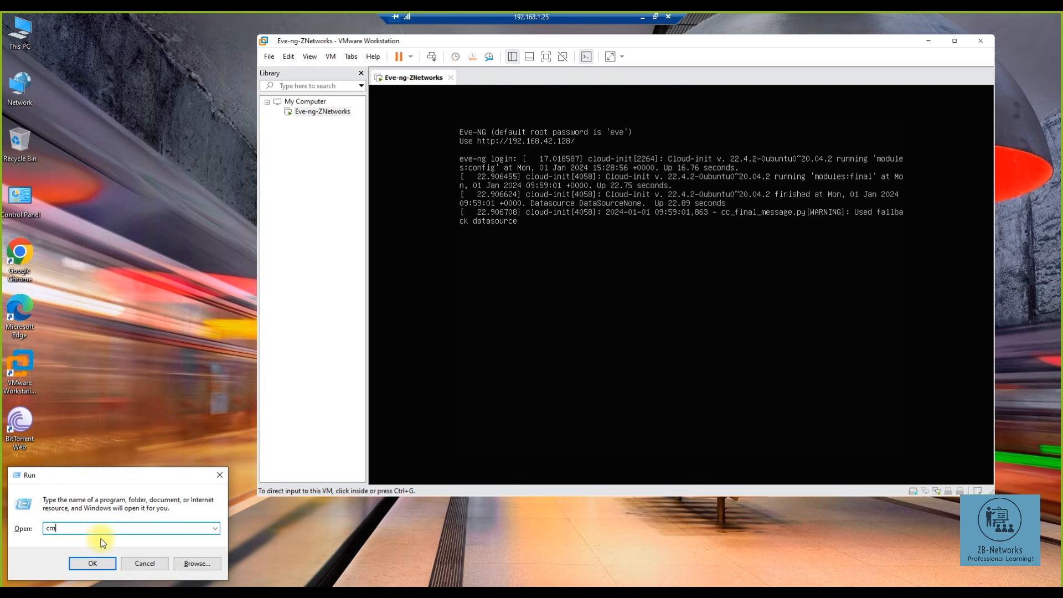
key(Return)
text(ipconfig)
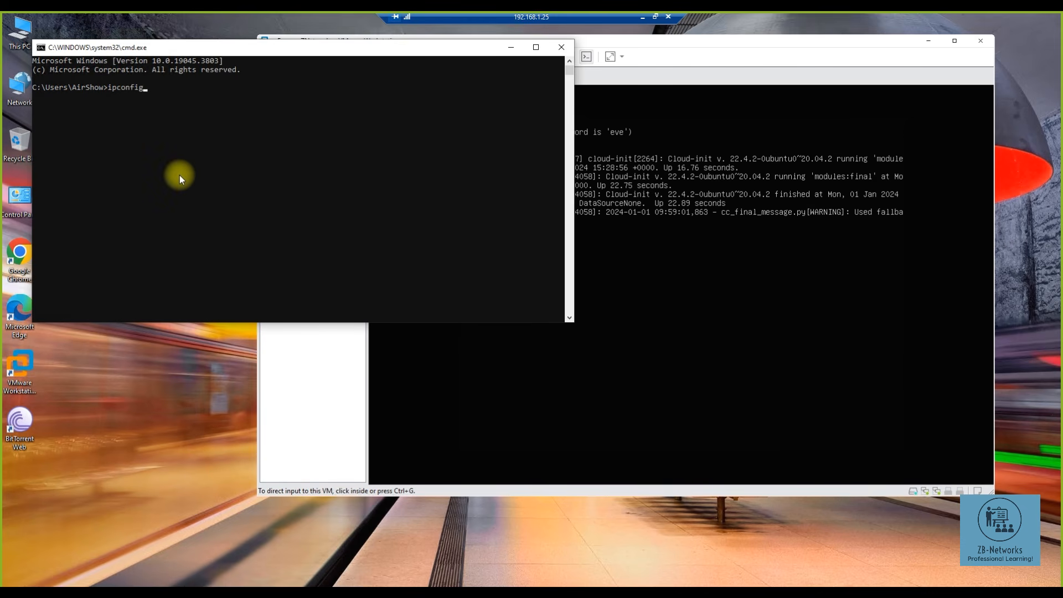
key(Return)
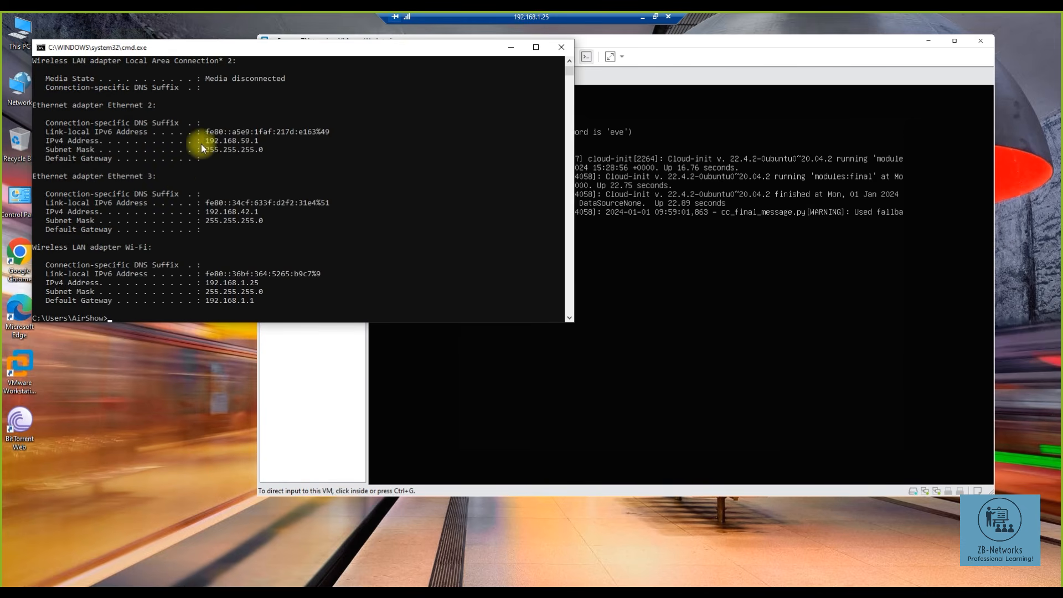
drag(206, 282, 244, 287)
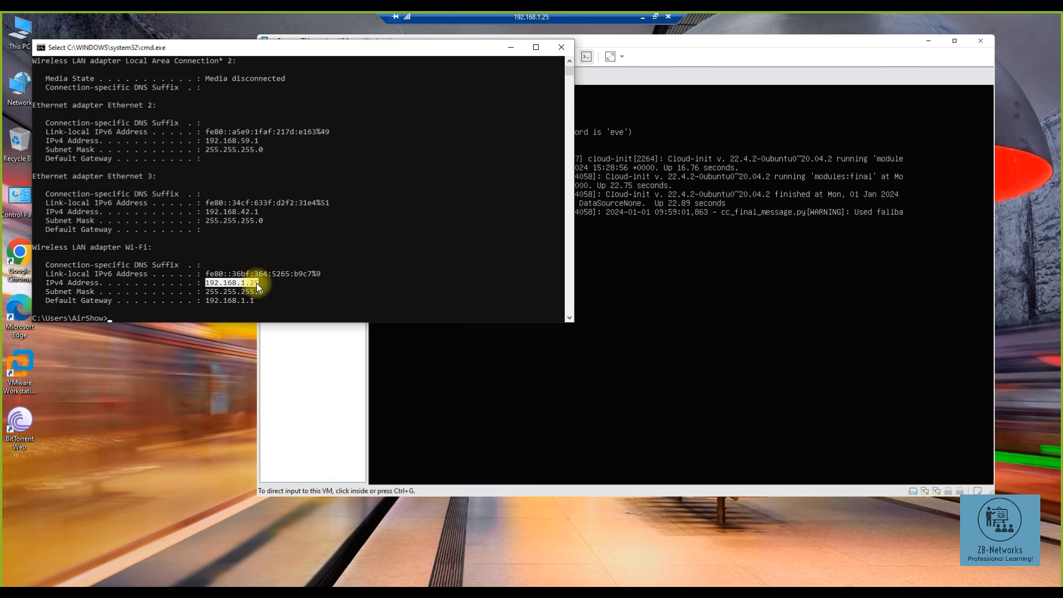
- Return to the Eve-NG console and bring up a fresh login prompt
click(656, 72)
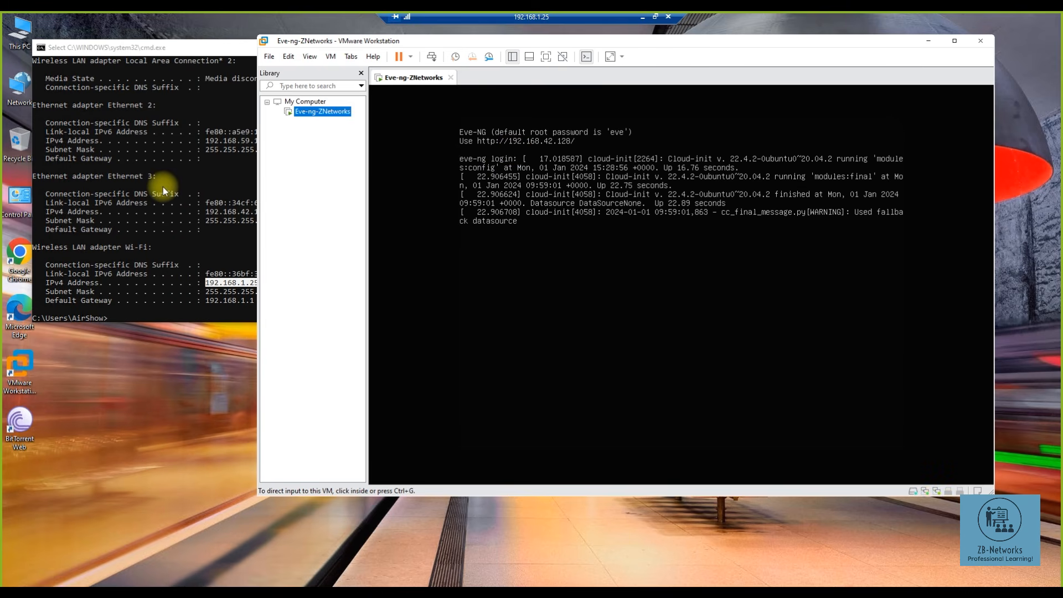
click(189, 50)
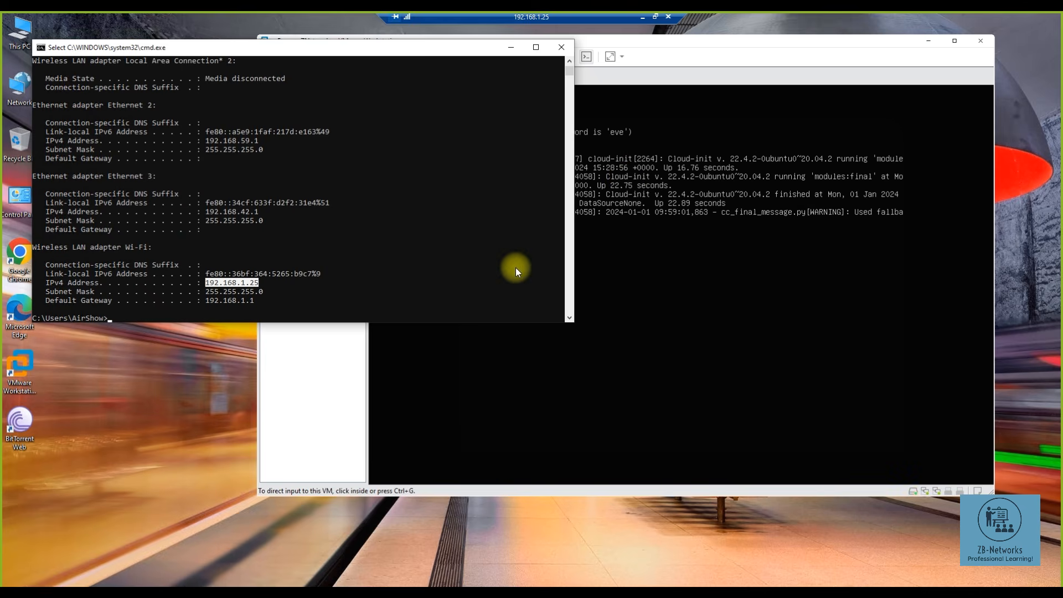
click(632, 260)
key(Return)
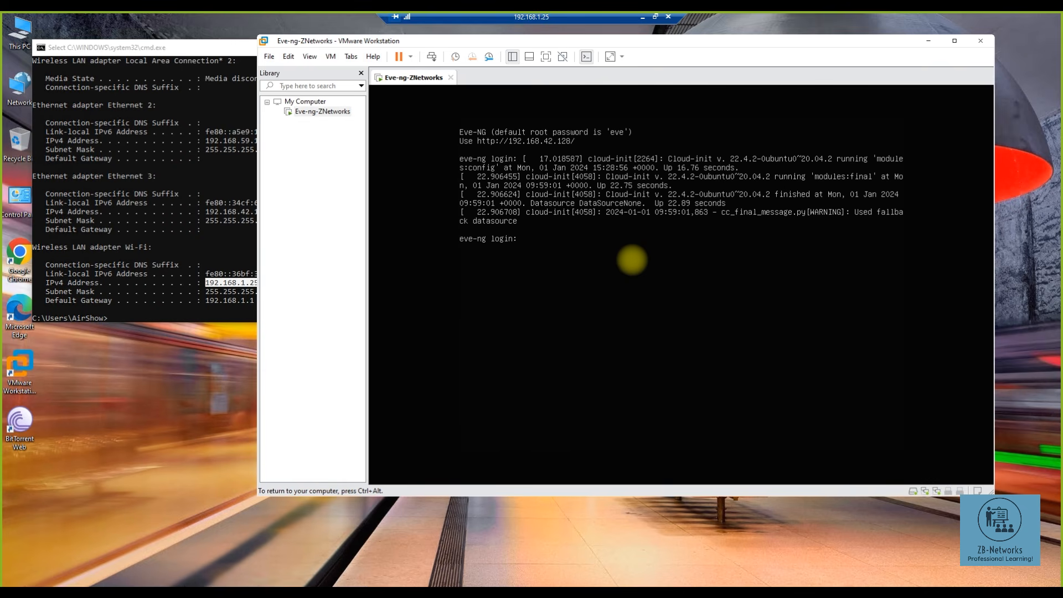
- Log in to the Eve-NG VM console as root with the default password
text(root)
key(Return)
text(eve)
key(Return)
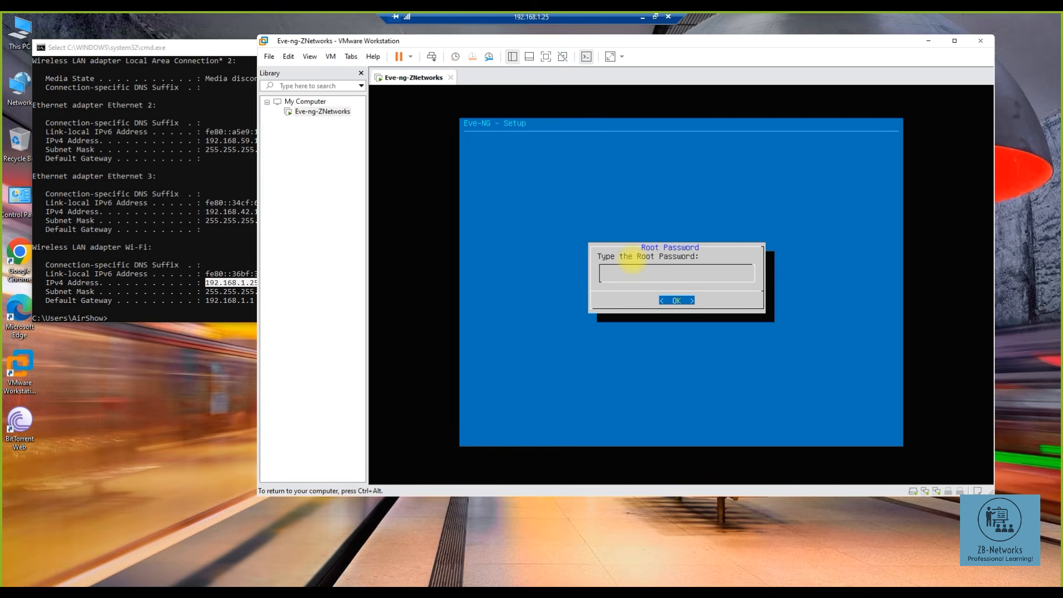
- Submit the new root password and change the hostname from eve-ng to ZBNetworks
key(Return)
key(Return)
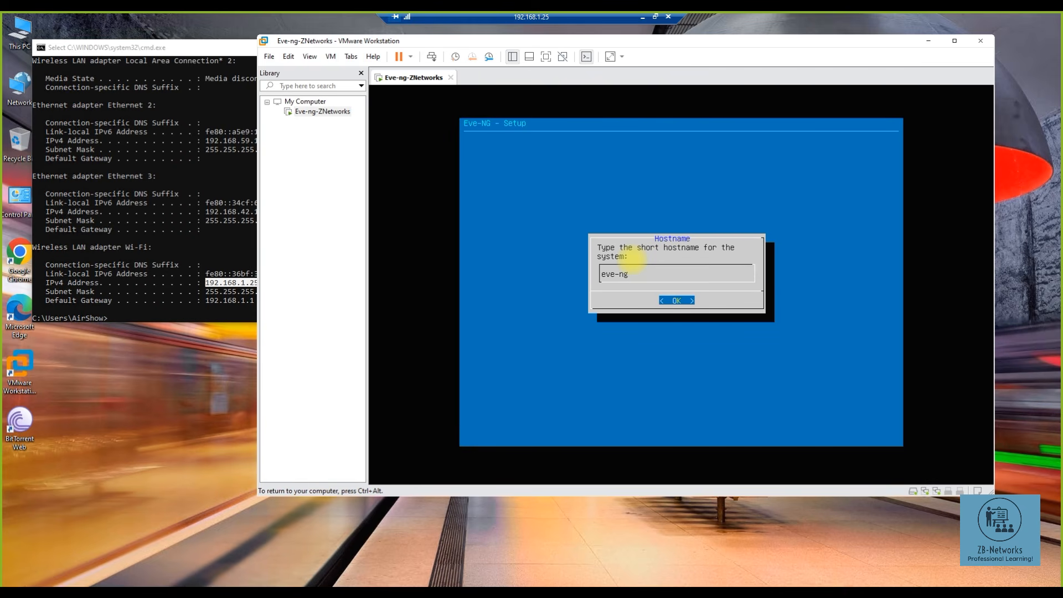
key(BackSpace)
key(BackSpace)
key(BackSpace)
key(BackSpace)
key(BackSpace)
key(BackSpace)
text(ZBNetworks)
key(Return)
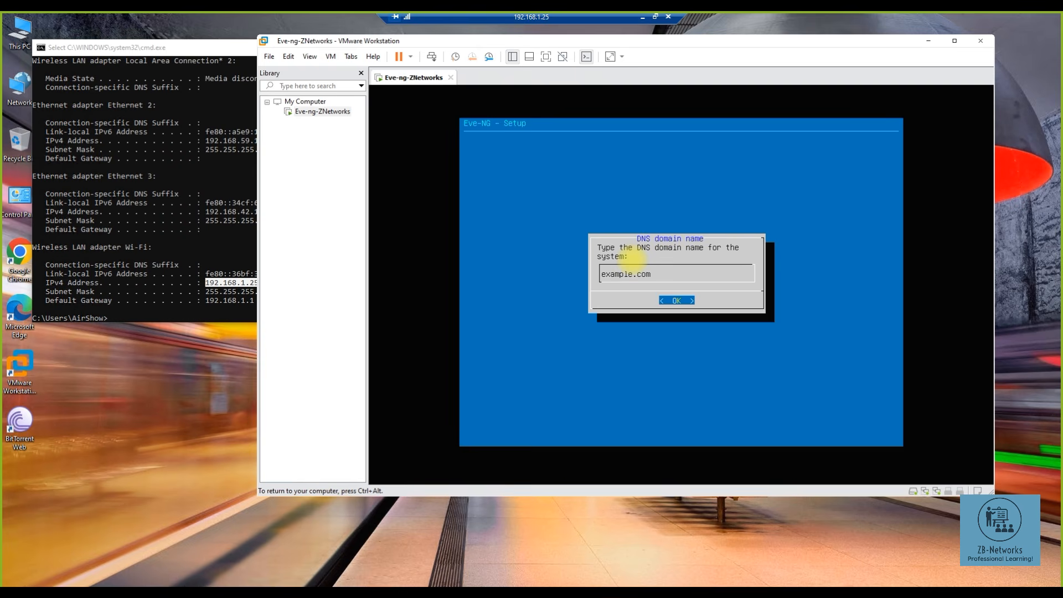
- Keep example.com as the DNS domain and choose static management addressing
key(Return)
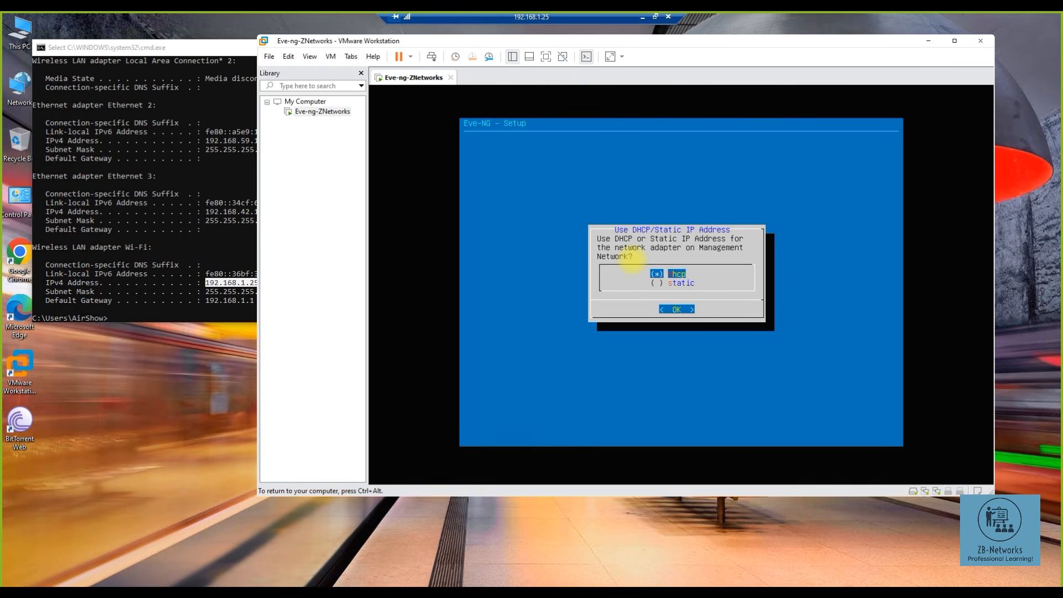
key(Down)
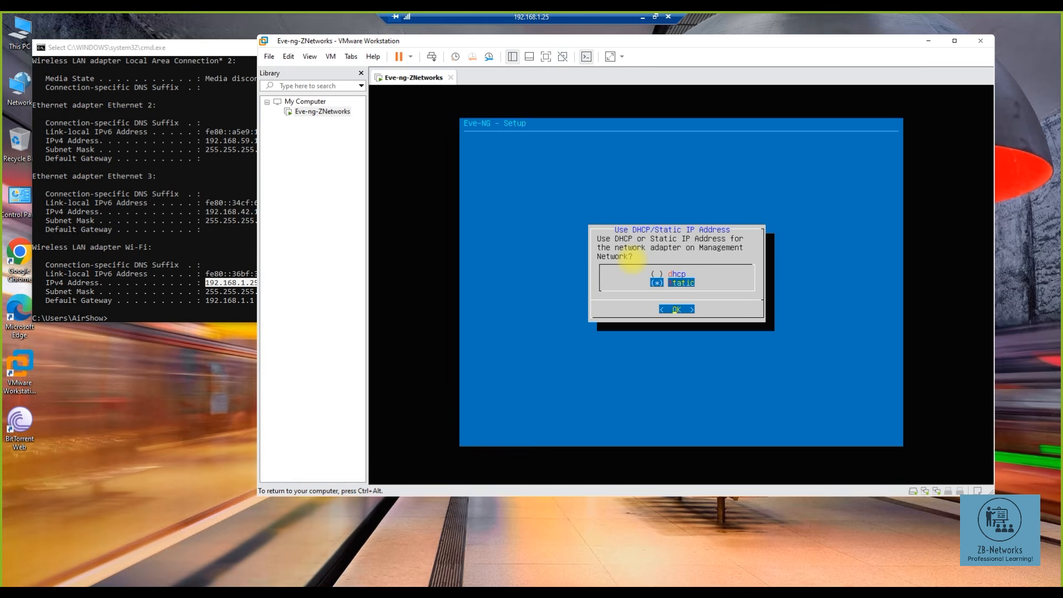
key(Return)
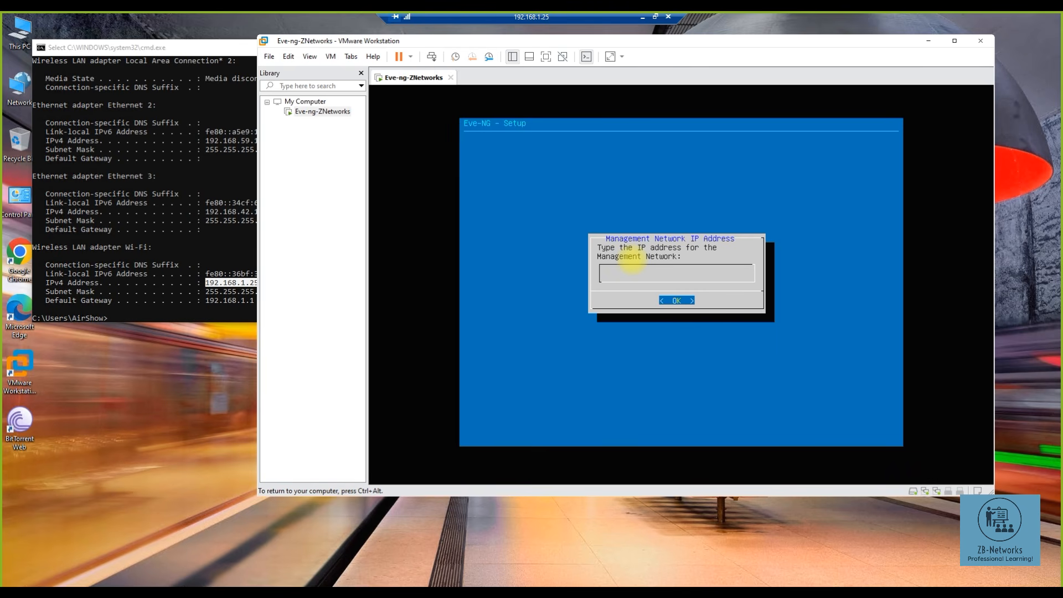
- Set the management IP to 192.168.1.190 with subnet mask 255.255.255.0
click(95, 47)
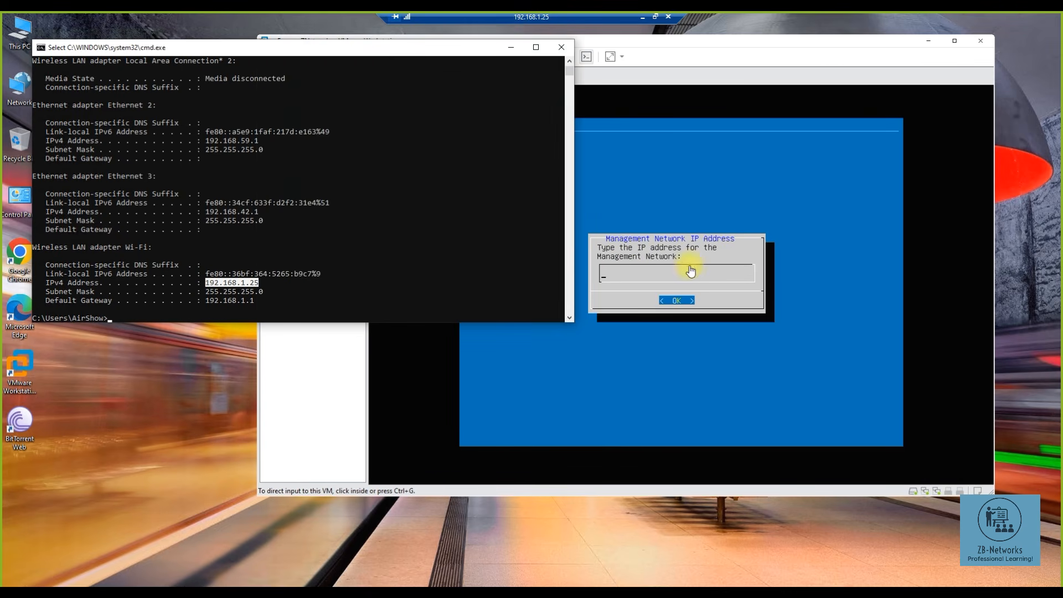
click(664, 51)
click(645, 190)
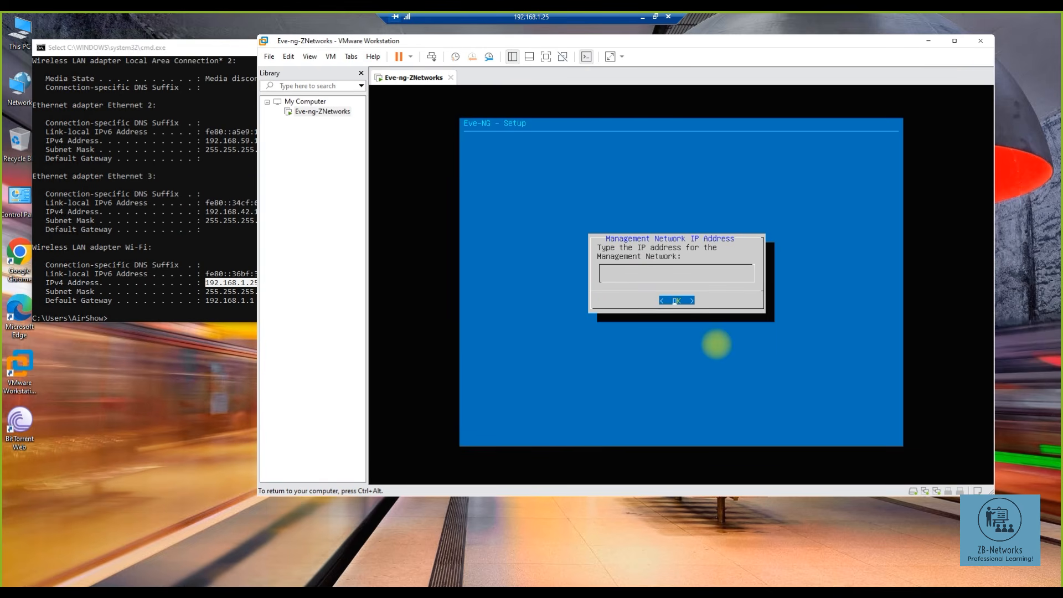
key(ctrl+alt)
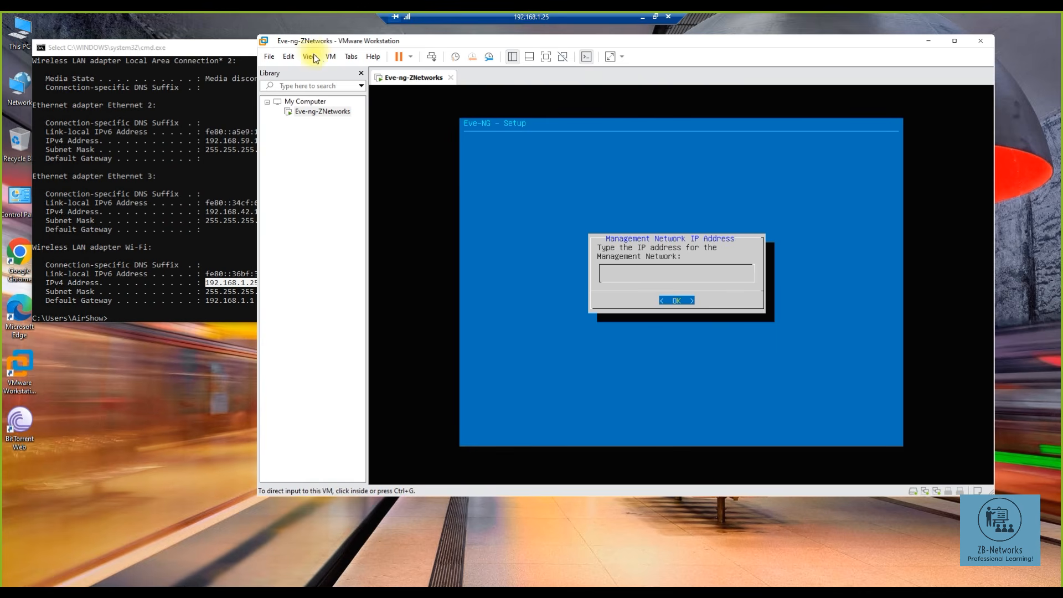
click(470, 284)
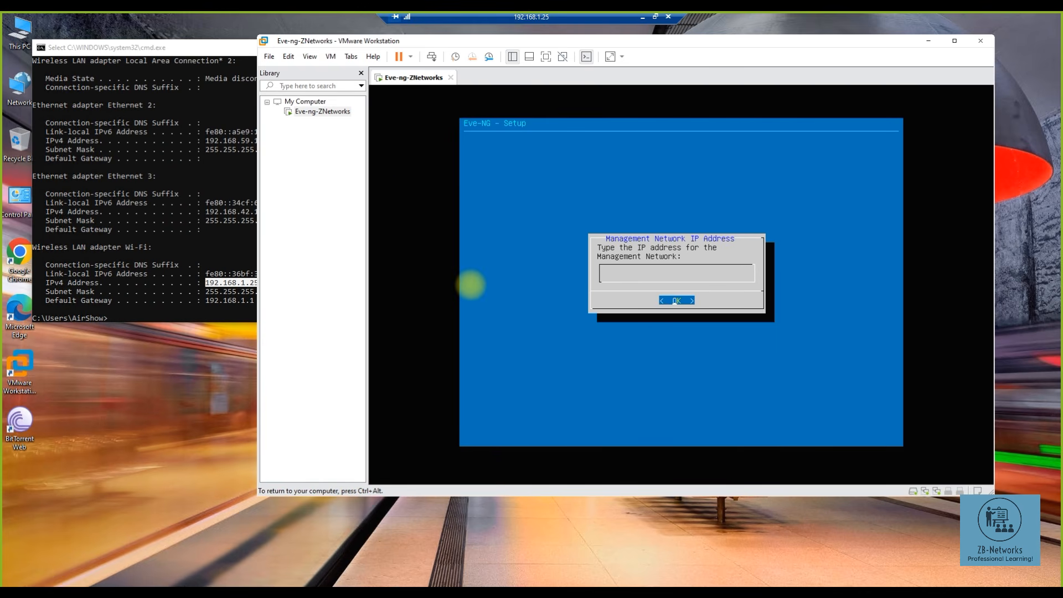
text(12)
text(92.168)
text(.1.190)
key(Return)
text(255..255.255)
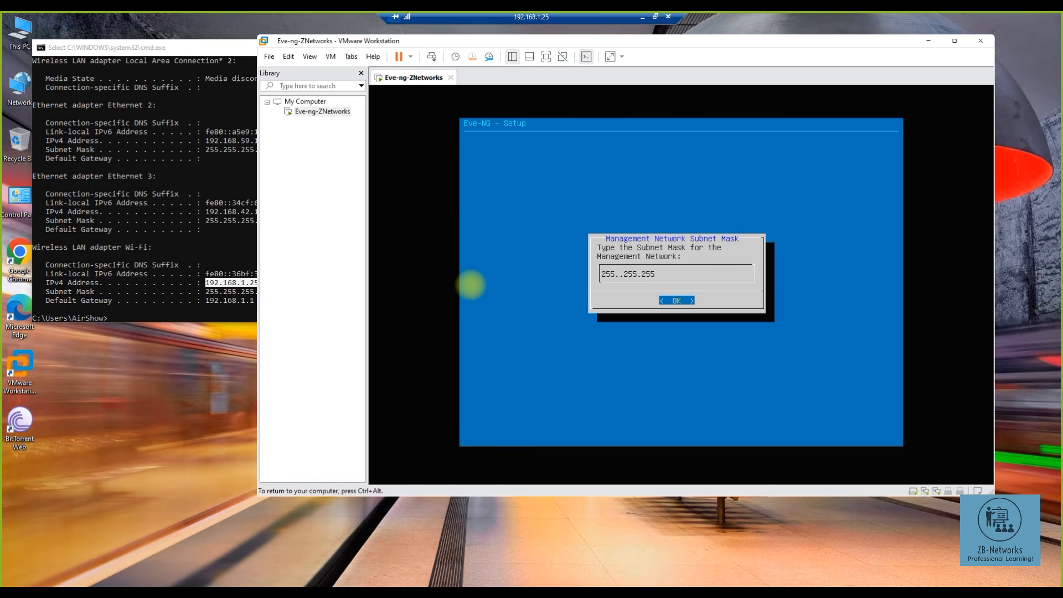
key(BackSpace)
text(.0)
key(Return)
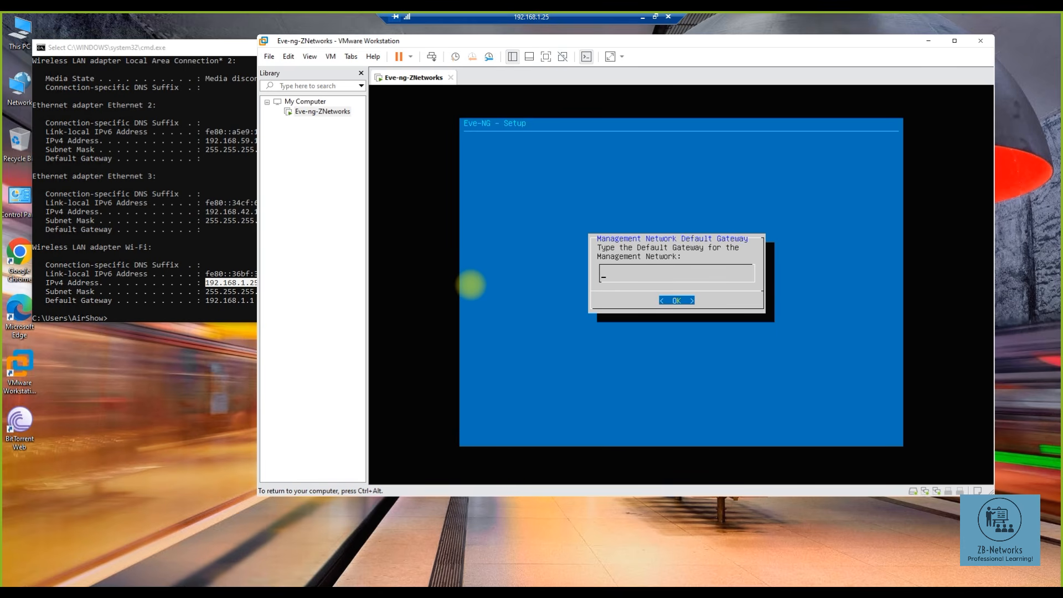
- Set the default gateway to 192.168.1.1, taken from the host's ipconfig output
key(ctrl+alt)
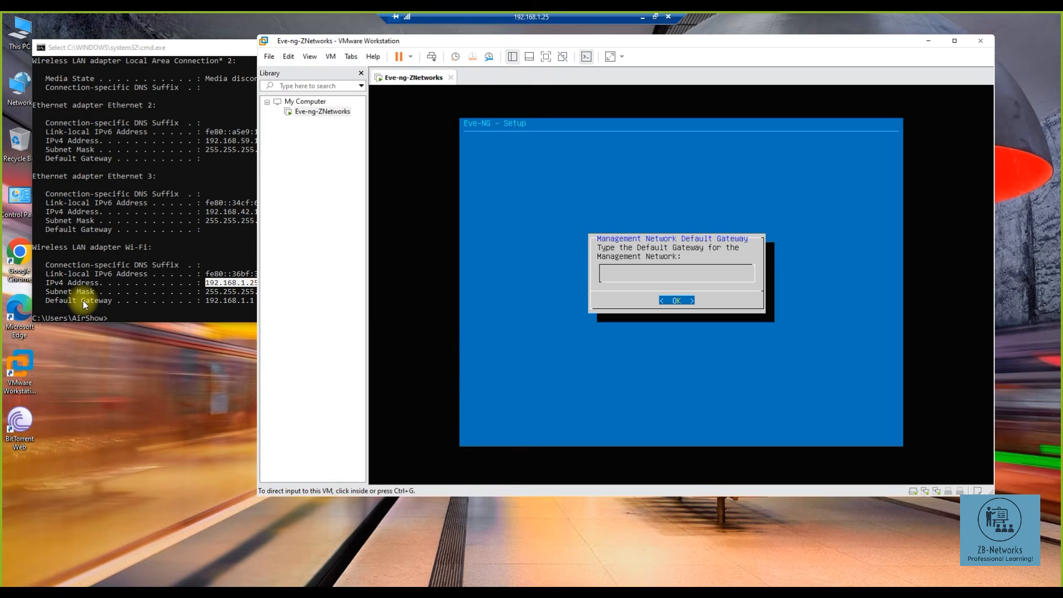
click(104, 301)
drag(204, 300, 267, 304)
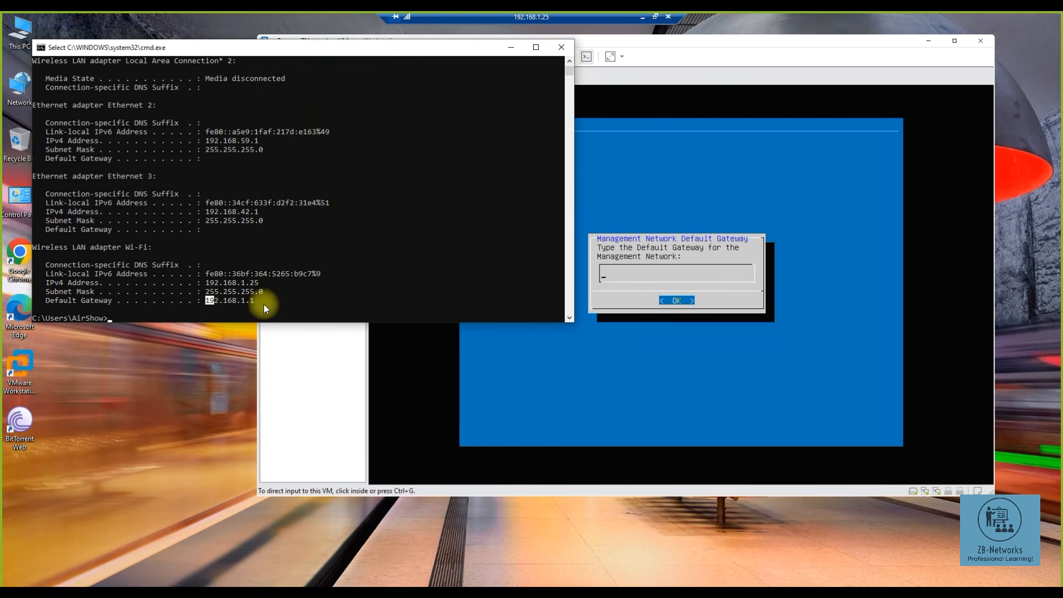
click(641, 281)
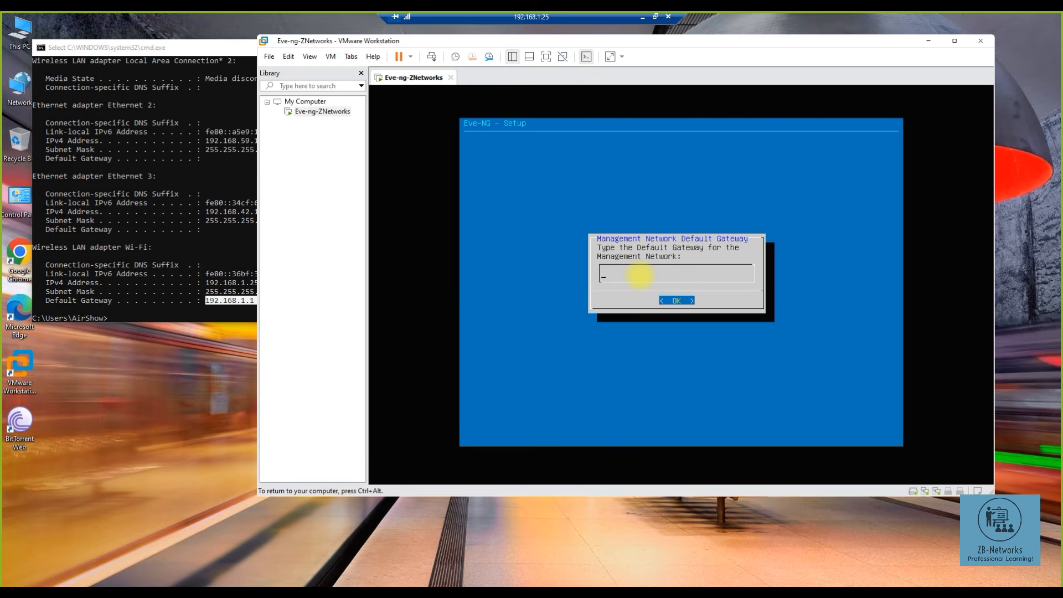
text(192.168.1.1)
key(Return)
key(Return)
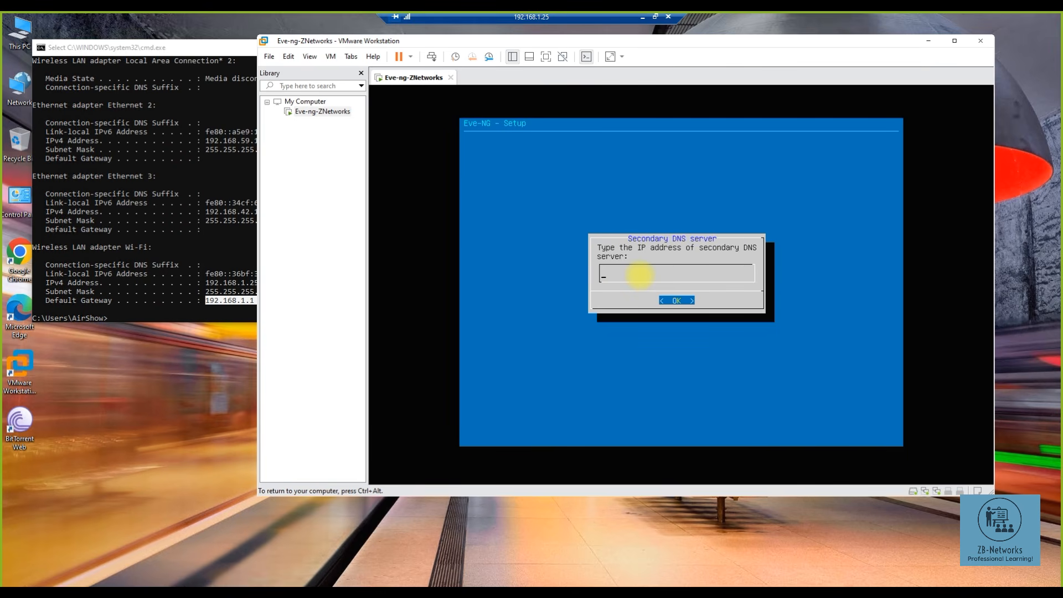
- Enter 192.168.1.1 as secondary DNS and 8.8.8.8 as NTP, and accept a direct connection
text(192.........168888)
key(BackSpace)
key(BackSpace)
key(BackSpace)
key(BackSpace)
key(BackSpace)
key(BackSpace)
key(BackSpace)
key(BackSpace)
key(BackSpace)
key(BackSpace)
key(BackSpace)
key(BackSpace)
key(BackSpace)
key(BackSpace)
key(BackSpace)
key(BackSpace)
key(BackSpace)
key(BackSpace)
key(BackSpace)
text(192.168)
key(Return)
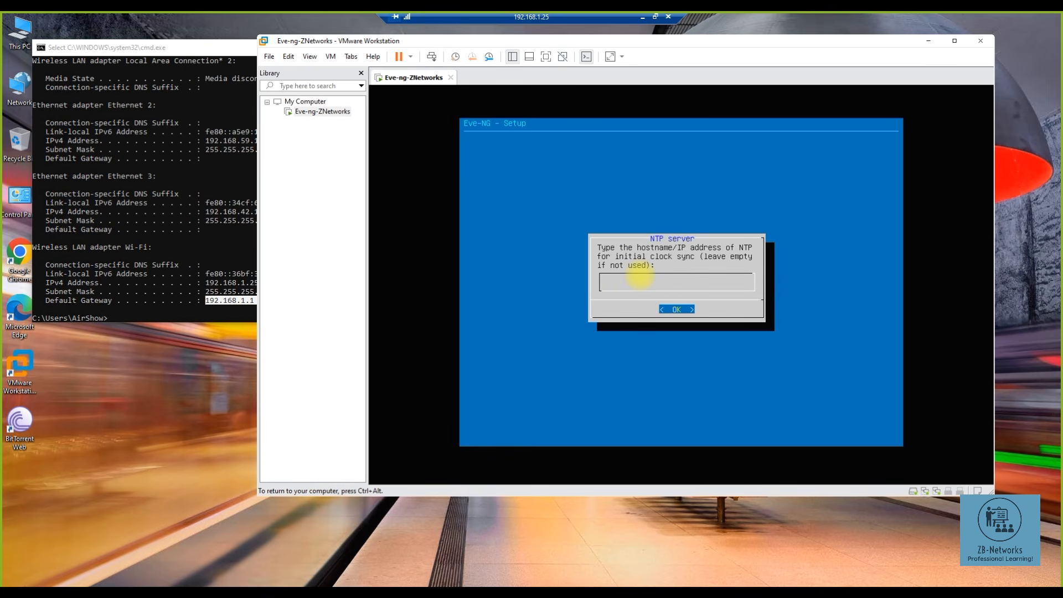
text(8.8.8.8)
key(Return)
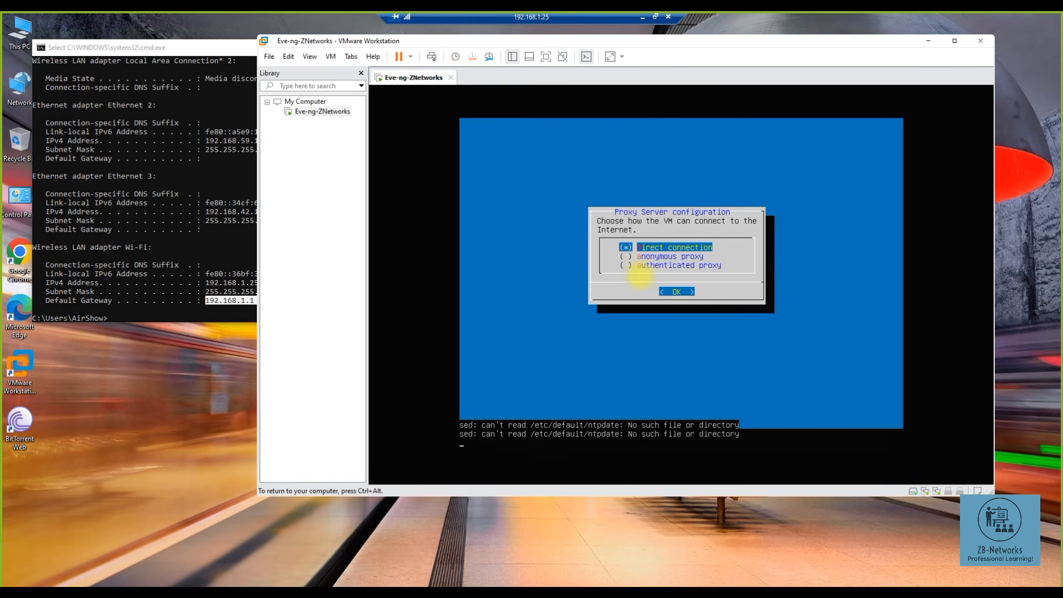
key(Return)
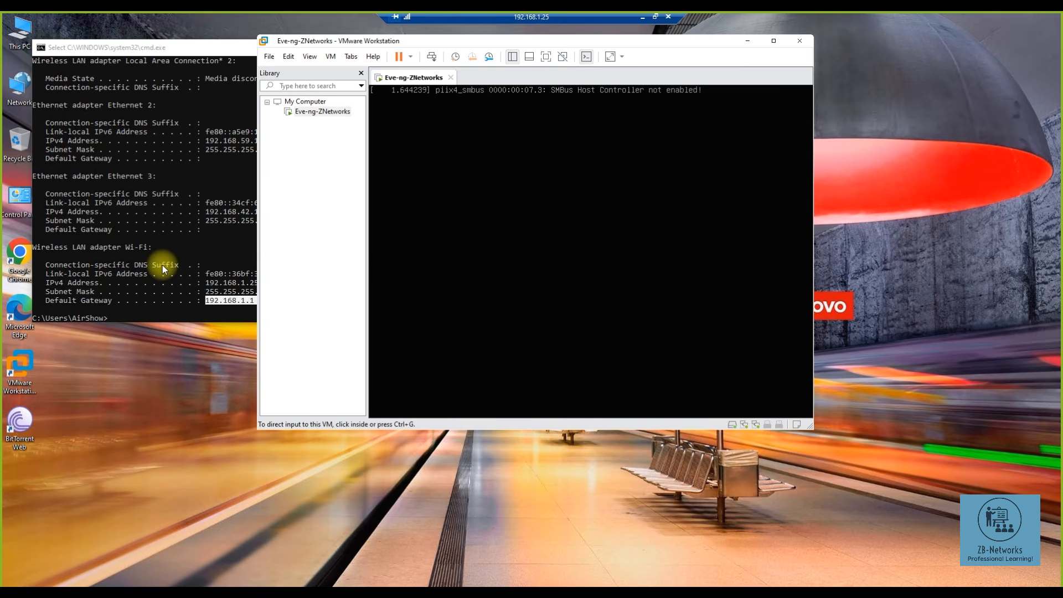
- Run ping 192.168.1.190 in Command Prompt and confirm the Eve-NG VM replies
click(133, 193)
click(512, 47)
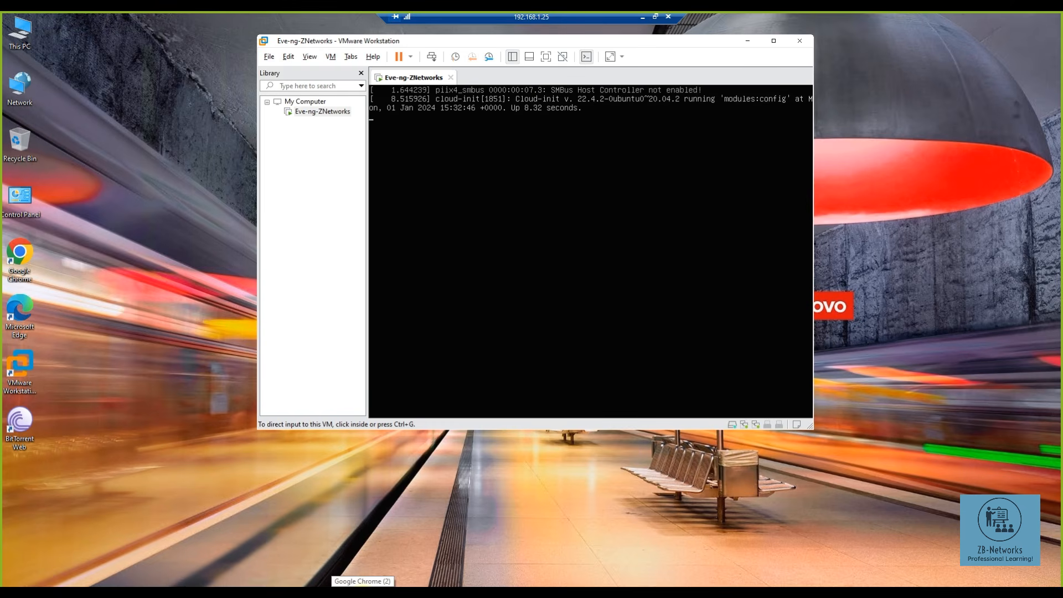
click(391, 562)
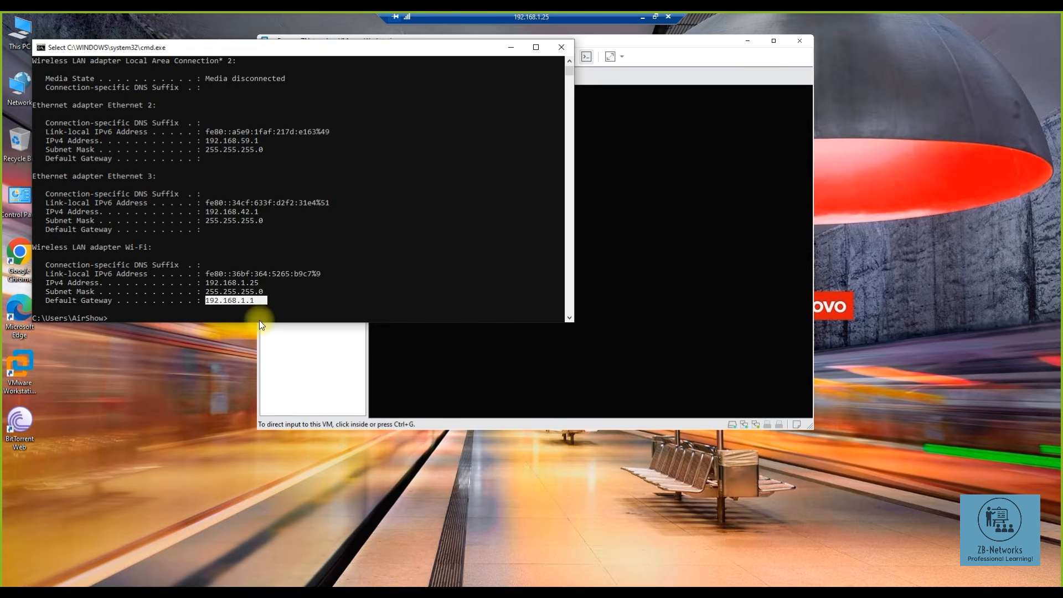
key(Return)
key(Return)
key(Return)
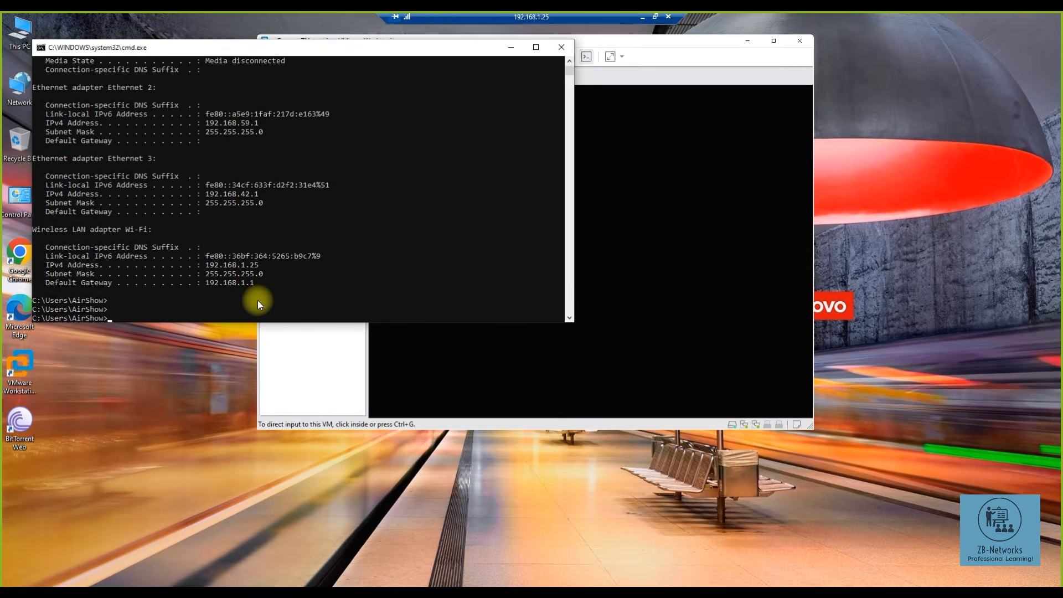
text(ping 192.168.1.190)
key(Return)
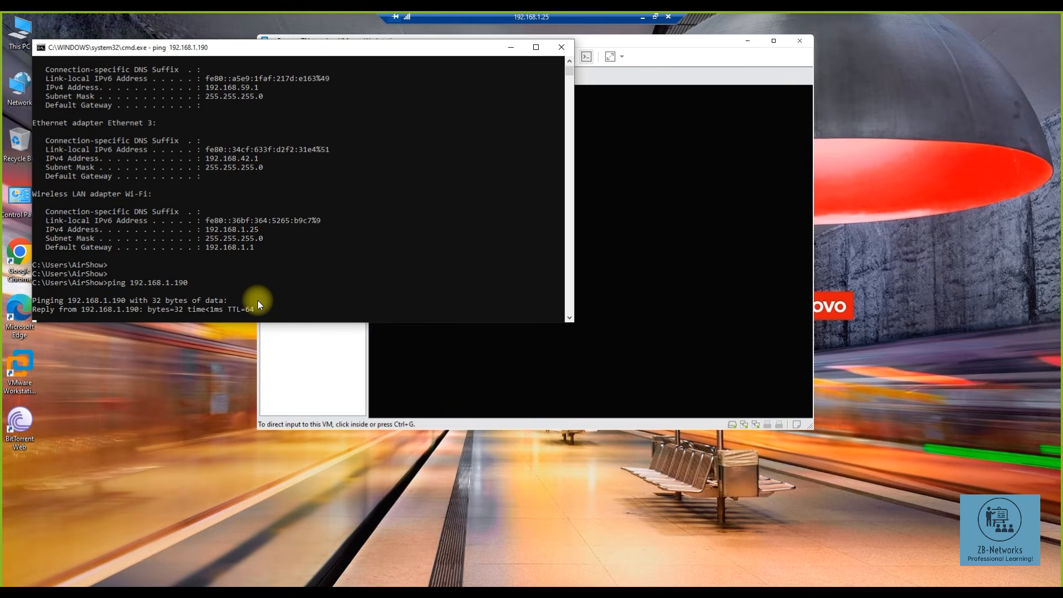
drag(252, 311, 116, 309)
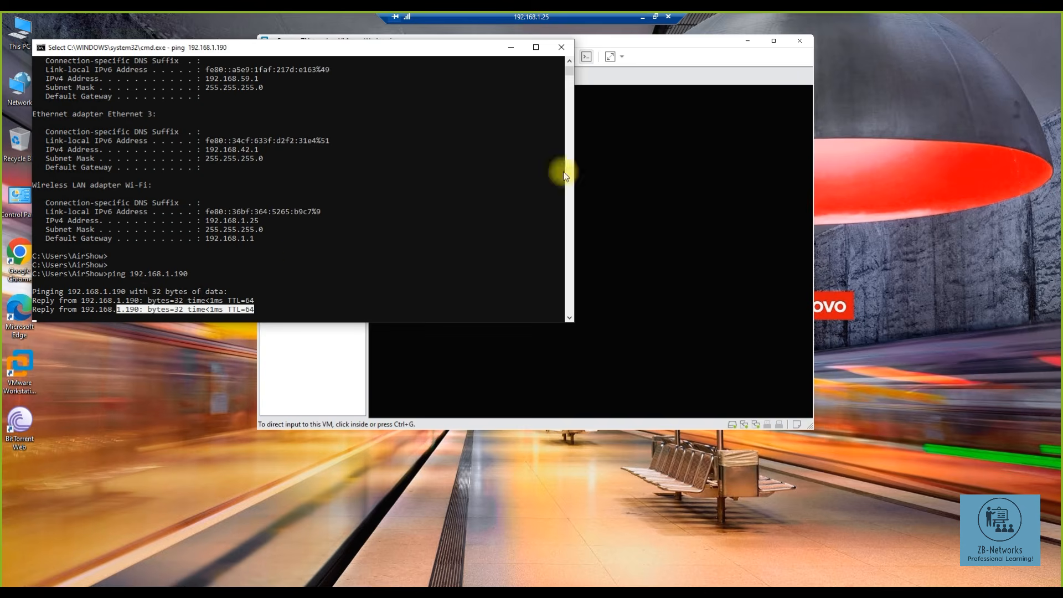
click(712, 48)
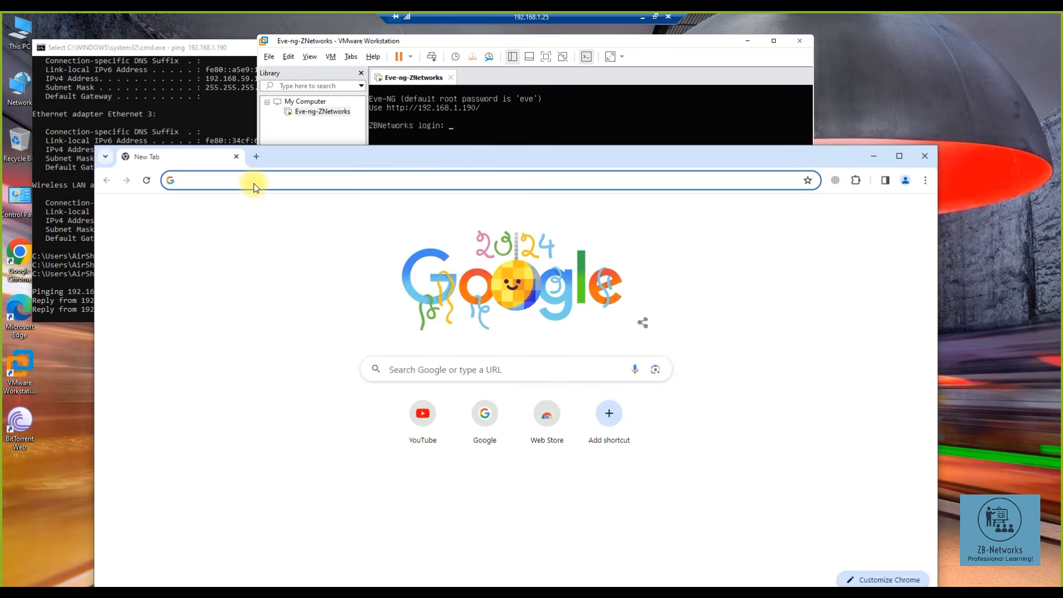
- Load 192.168.1.190 in a new Chrome tab, after first trying 192.168.1.1, to reach EVE-NG sign-in
click(254, 184)
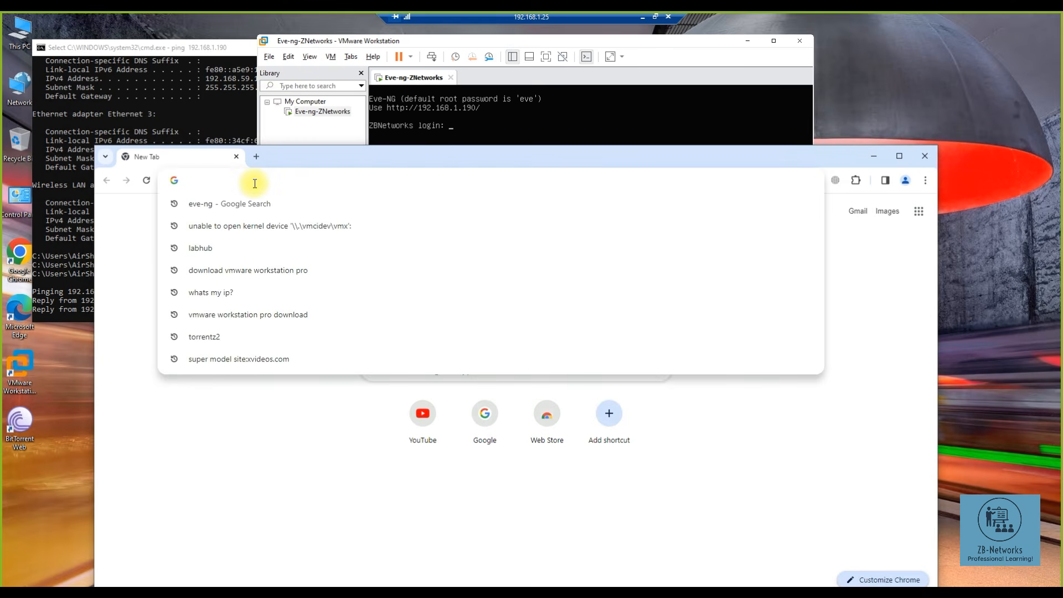
text(192.168.)
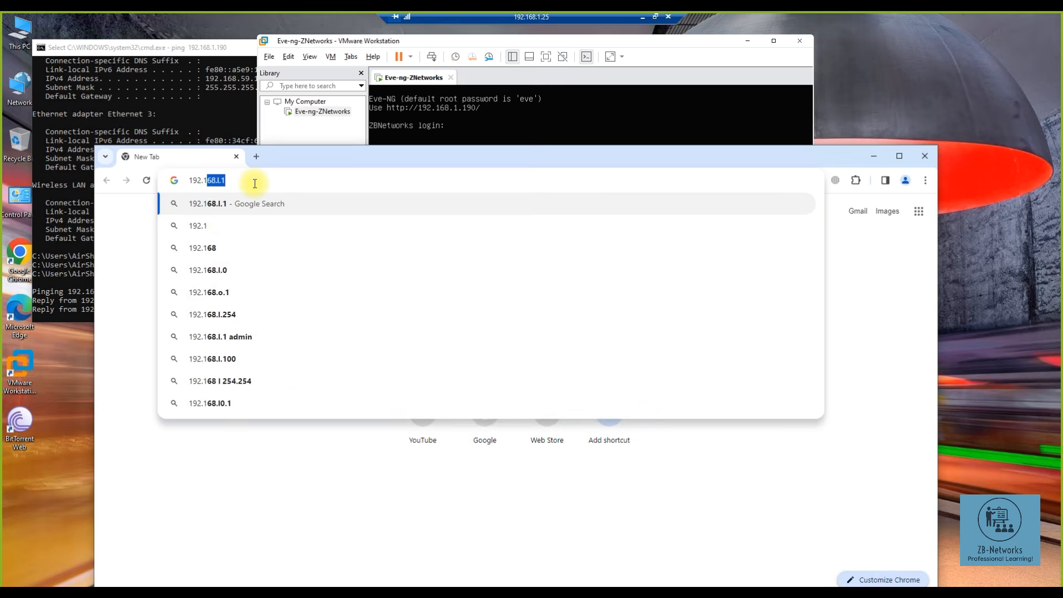
text(1.1)
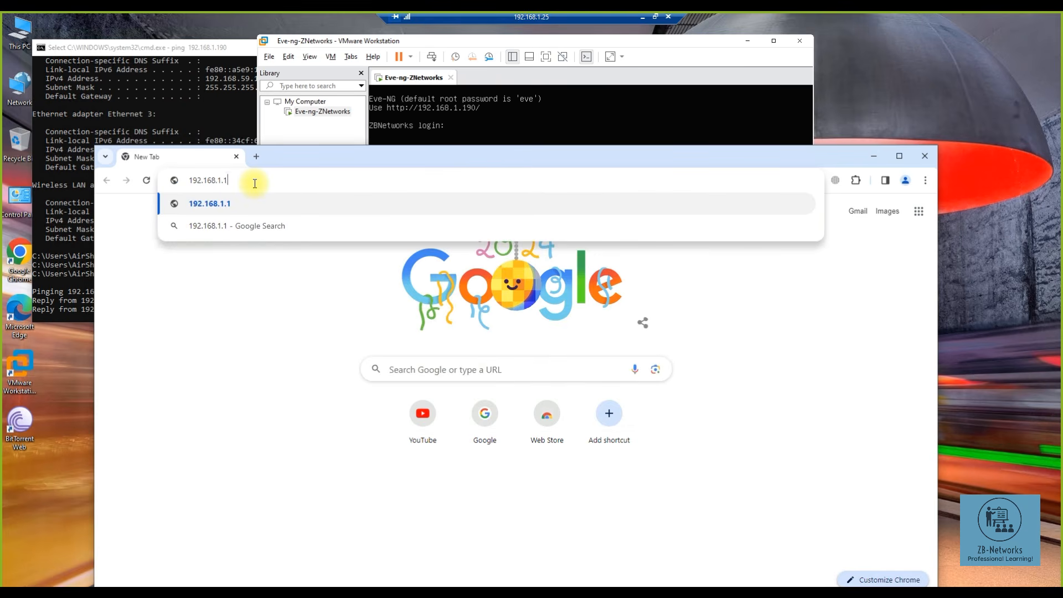
key(Return)
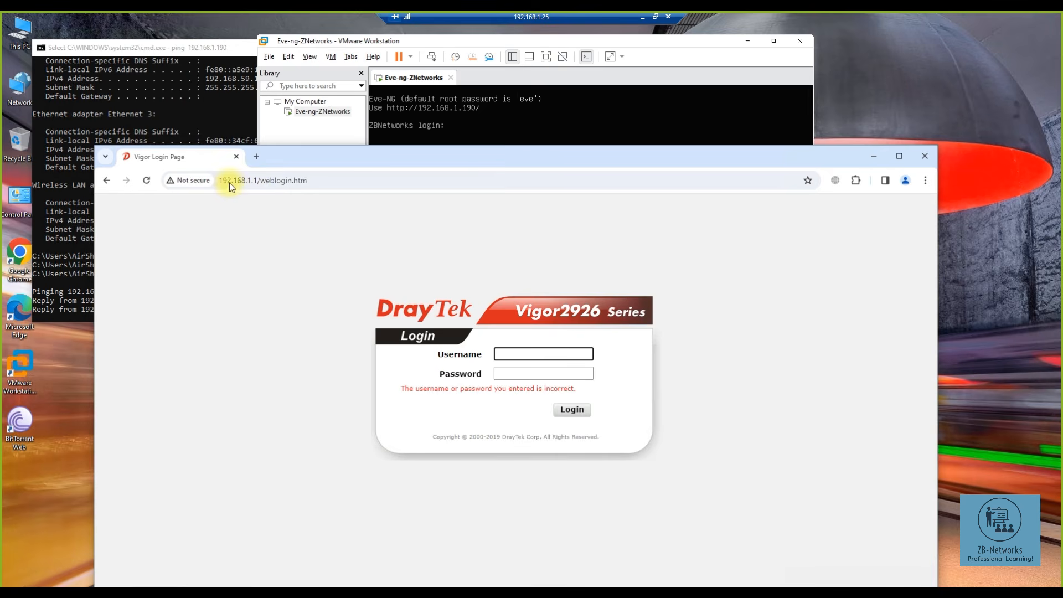
drag(253, 180, 356, 181)
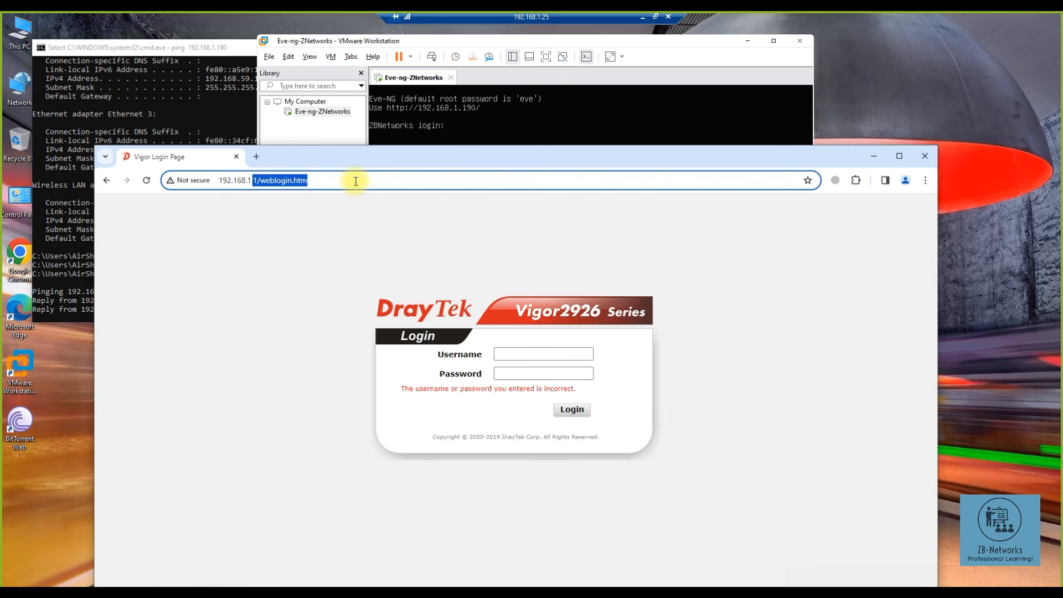
text(190)
key(Return)
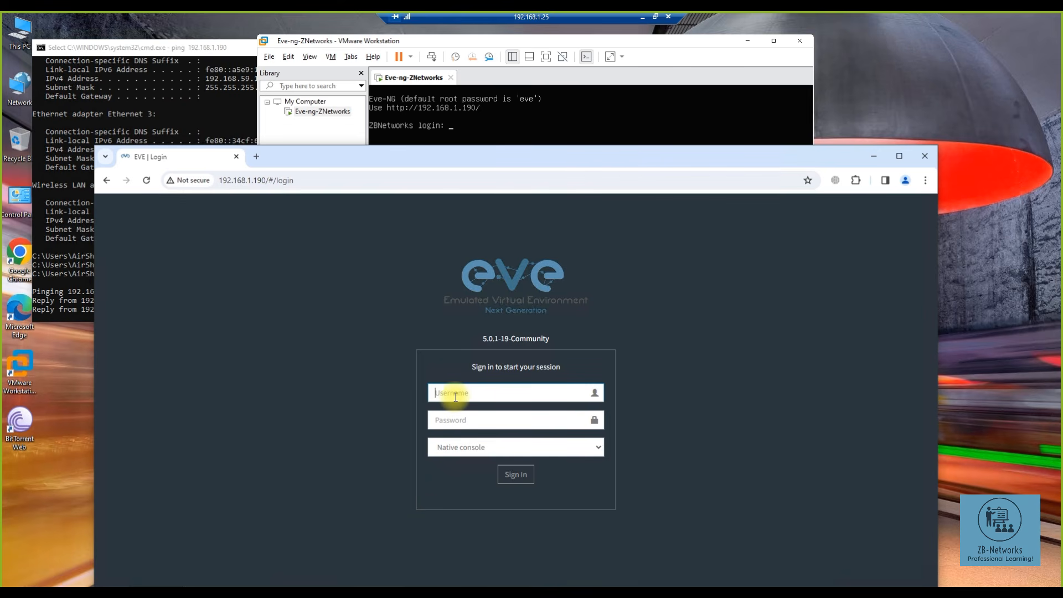
- Sign in to the EVE-NG web UI as admin and decline saving the password
text(admin)
key(Tab)
text(eve)
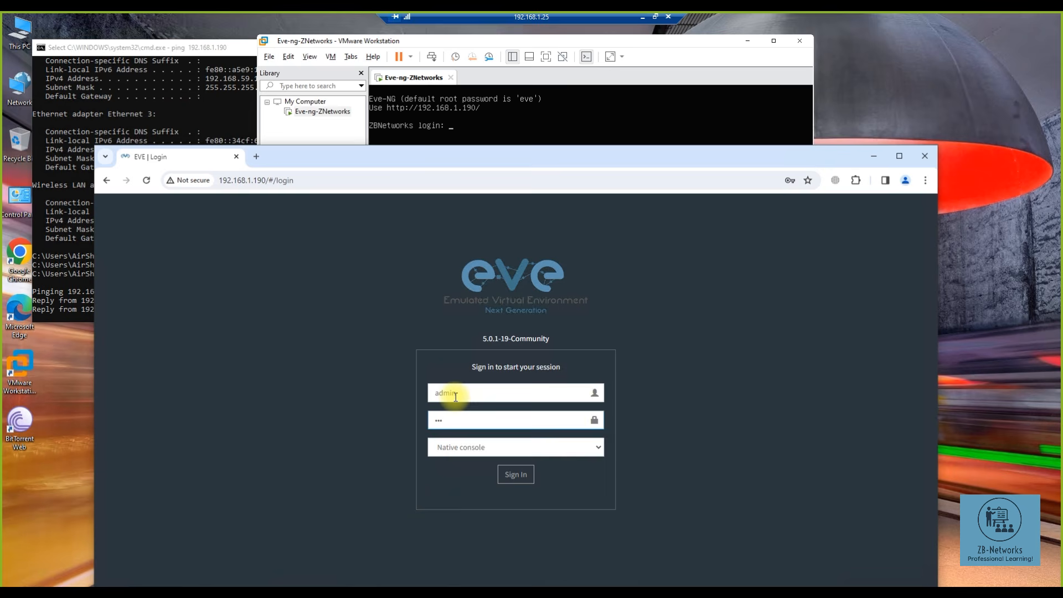
key(Return)
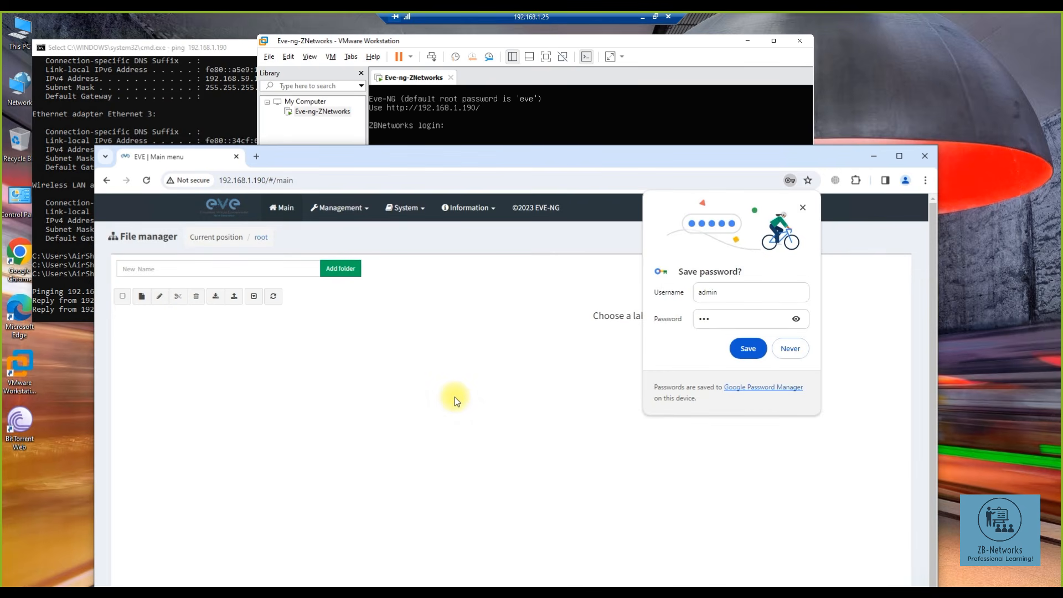
click(790, 350)
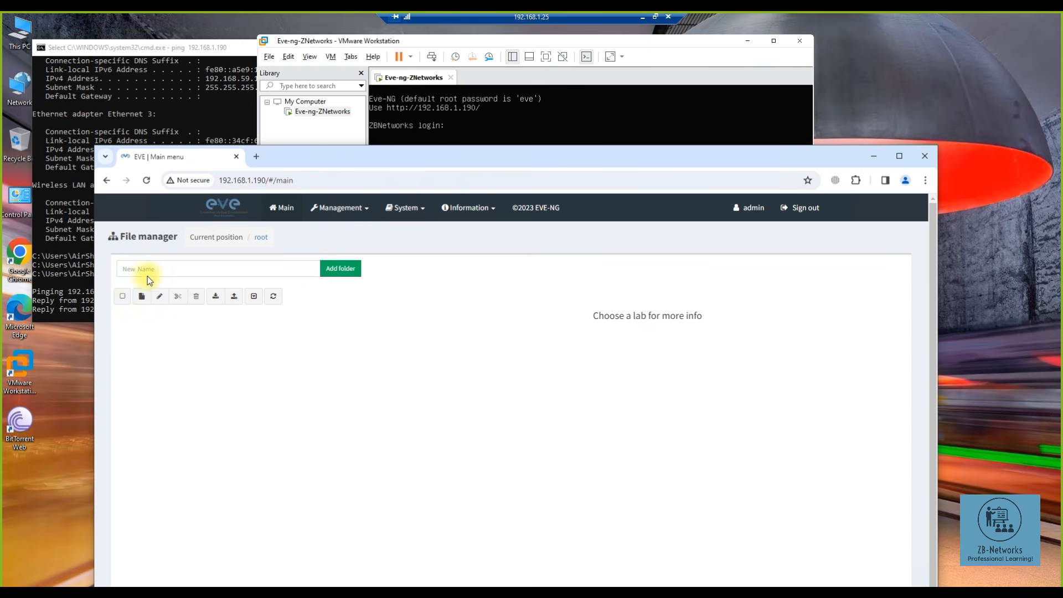
- Create a new lab named 'Test lab'
click(142, 298)
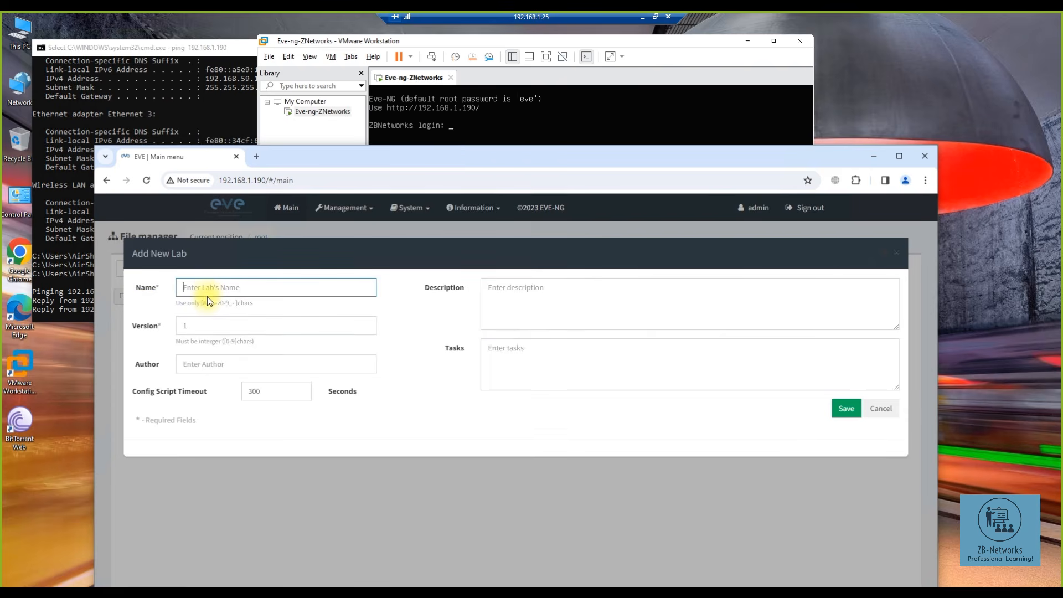
text(Tetst lab)
key(Return)
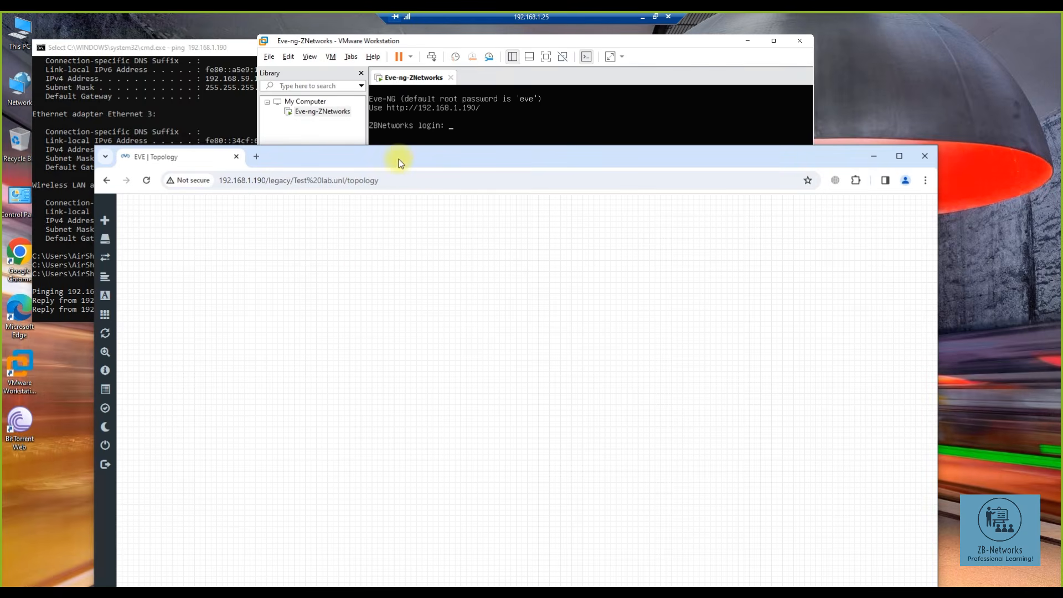
- Maximize the browser window and bring up, then dismiss, the canvas add-object menu
double_click(398, 158)
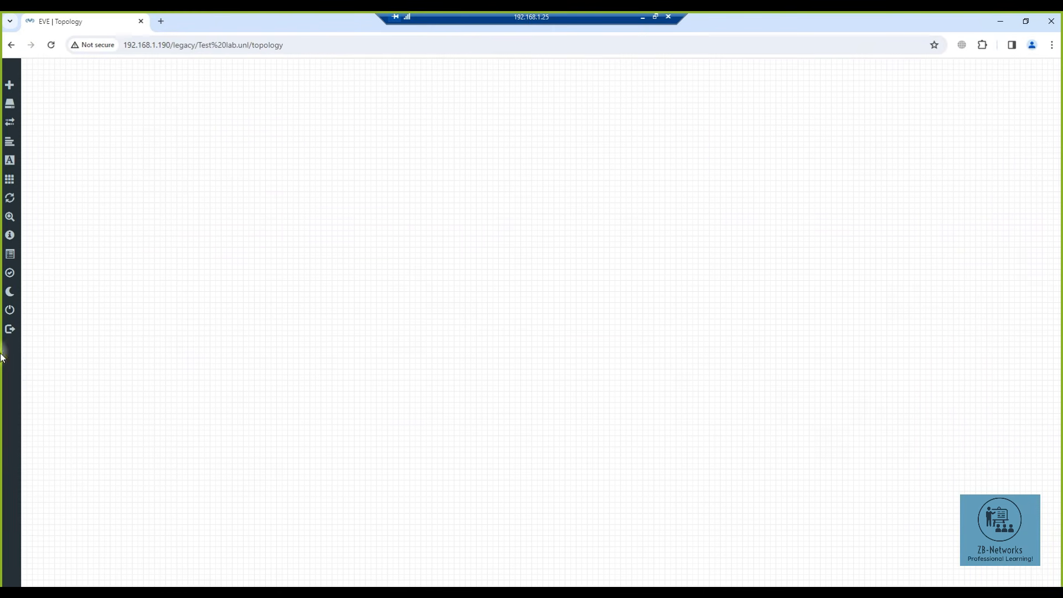
mouse_move(15, 87)
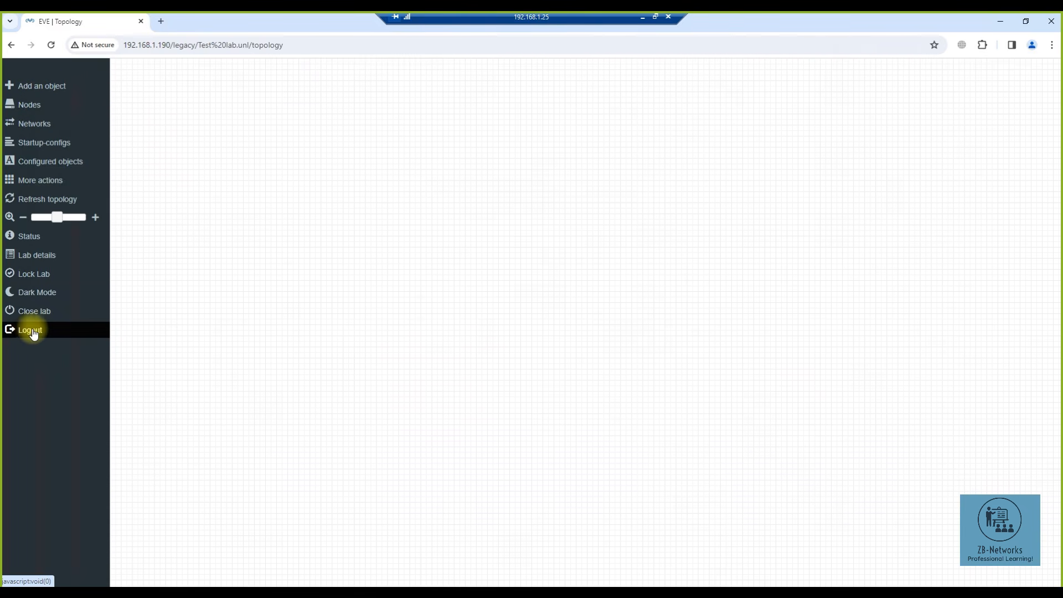
right_click(316, 134)
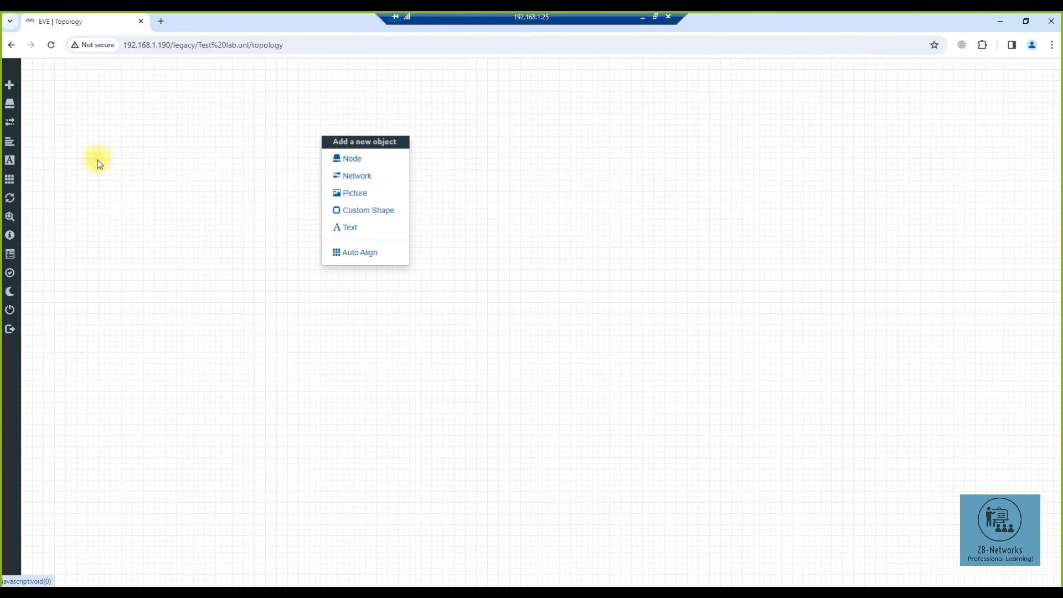
click(224, 161)
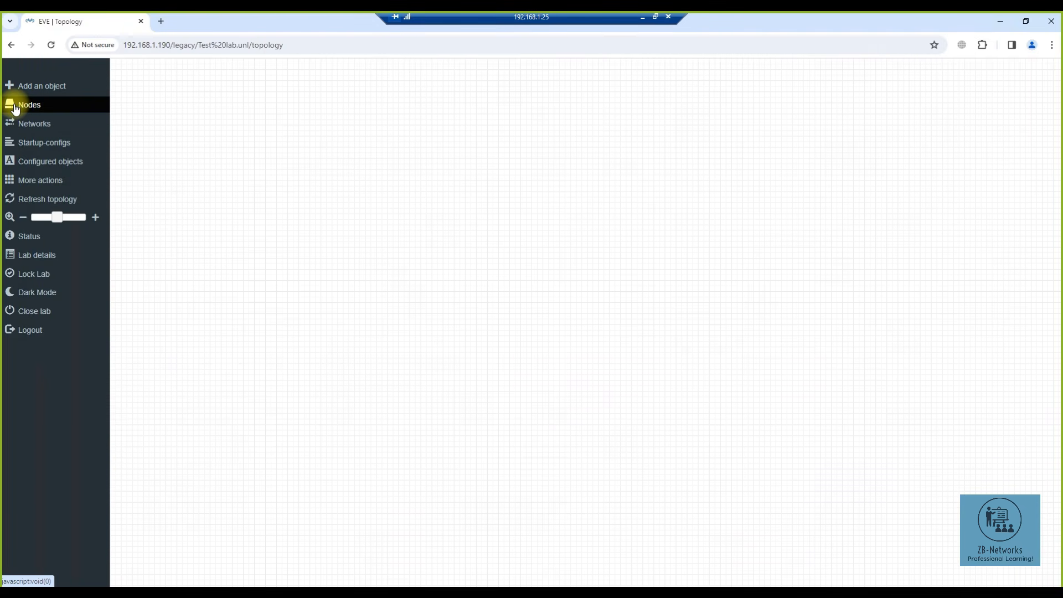
- Add a Virtual PC (VPCS) node named VPC and drag it to mid-canvas
right_click(364, 92)
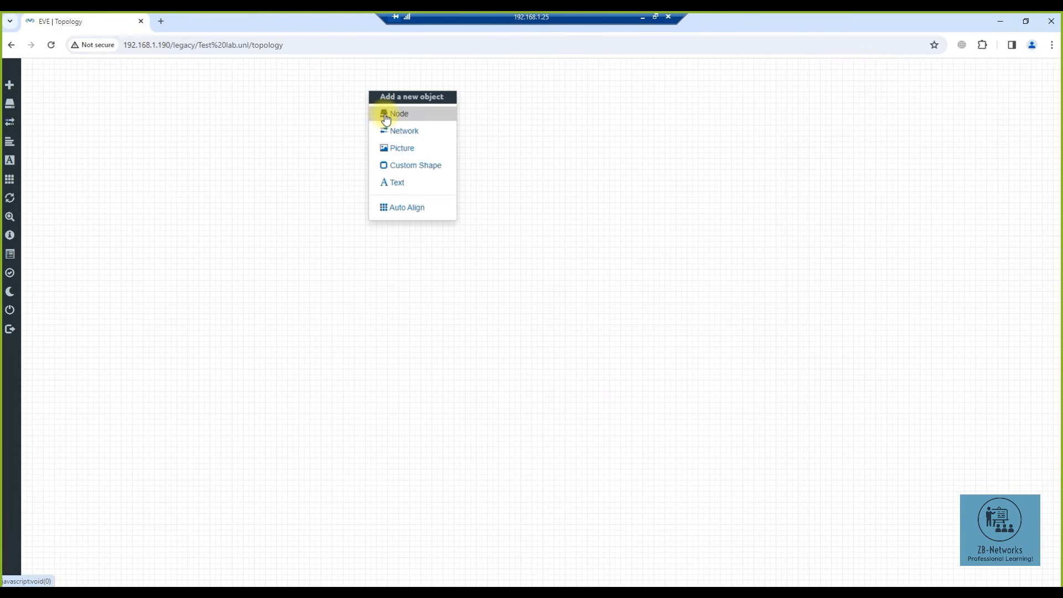
click(384, 114)
scroll(455, 253, down, 3)
scroll(454, 253, down, 15)
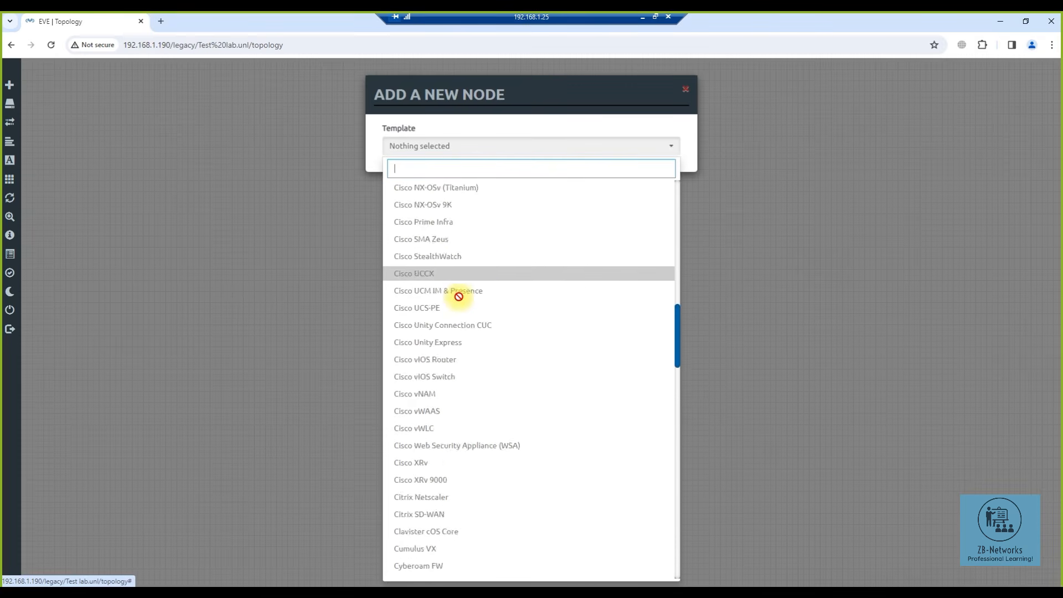
scroll(453, 304, down, 5)
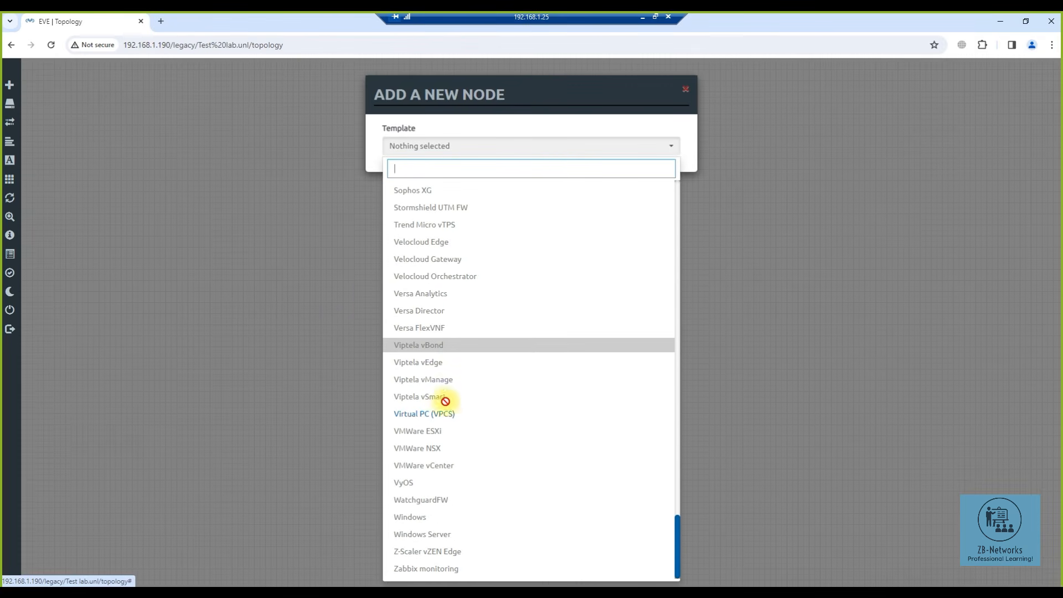
click(435, 413)
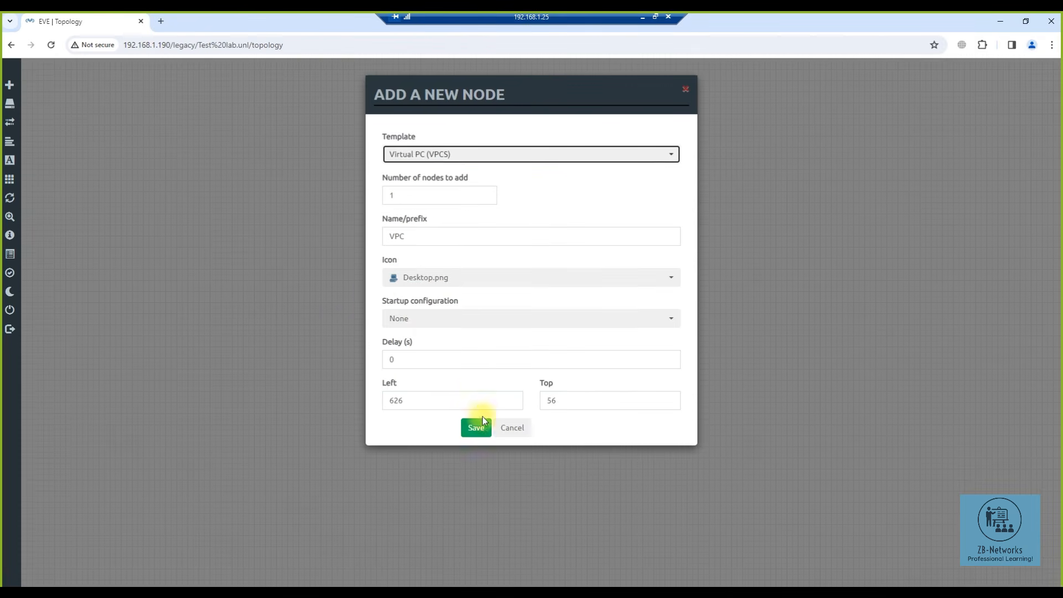
click(474, 427)
drag(384, 103, 387, 251)
mouse_move(12, 105)
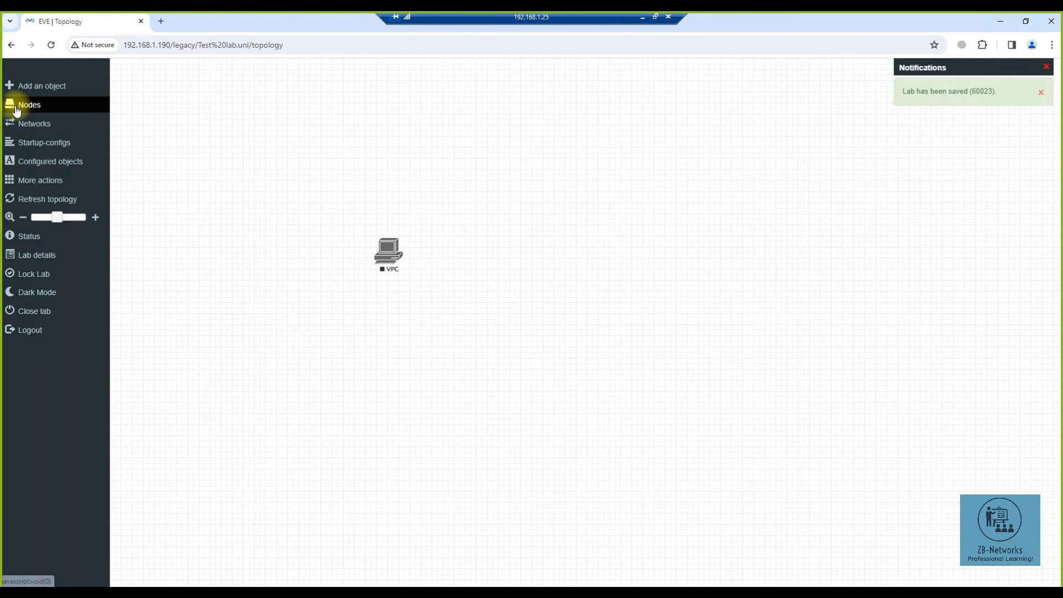
- Check the empty Networks list, open More actions for all nodes, and shift the VPC node left
click(69, 124)
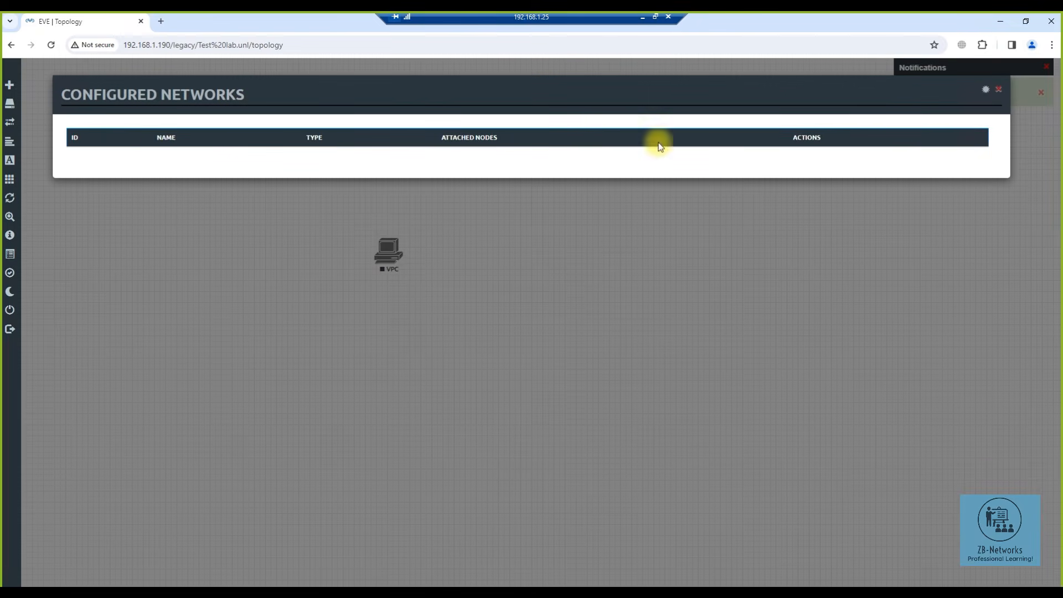
click(1000, 96)
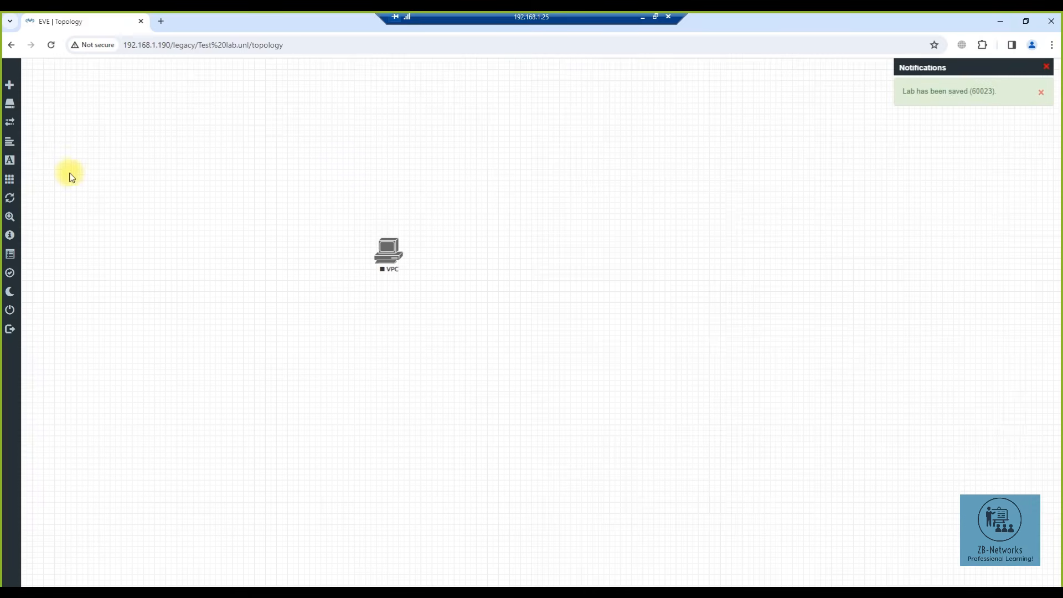
mouse_move(18, 147)
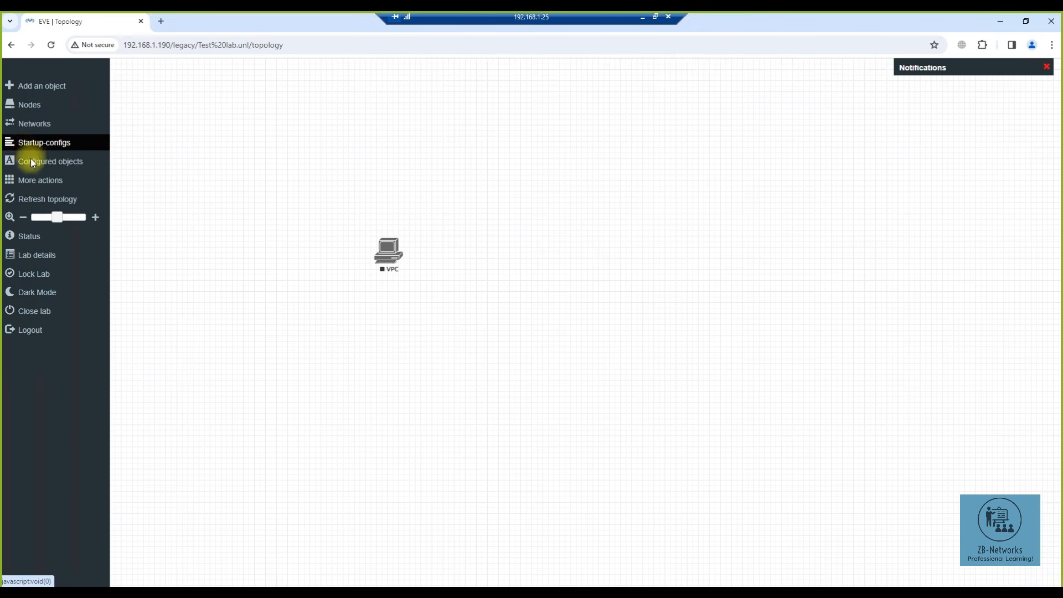
click(31, 187)
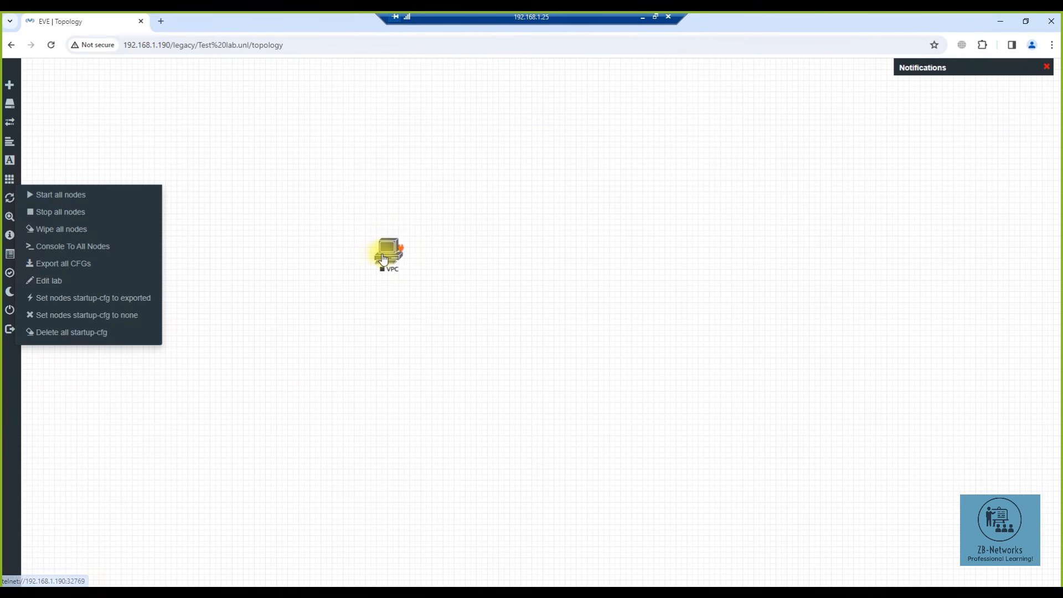
drag(388, 258, 337, 255)
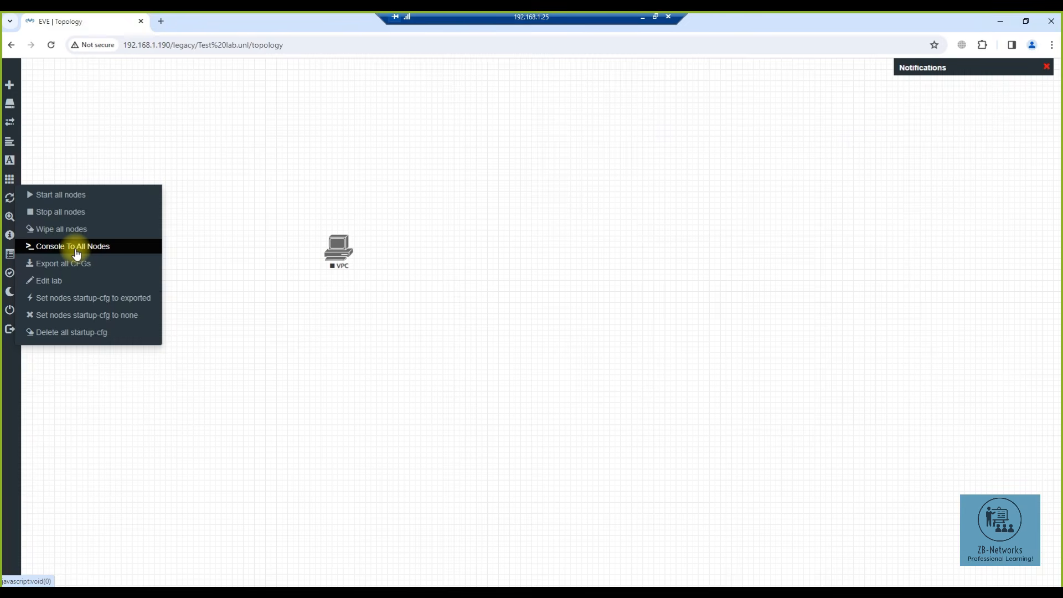
- Start the VPC node and request its console
right_click(333, 260)
click(363, 281)
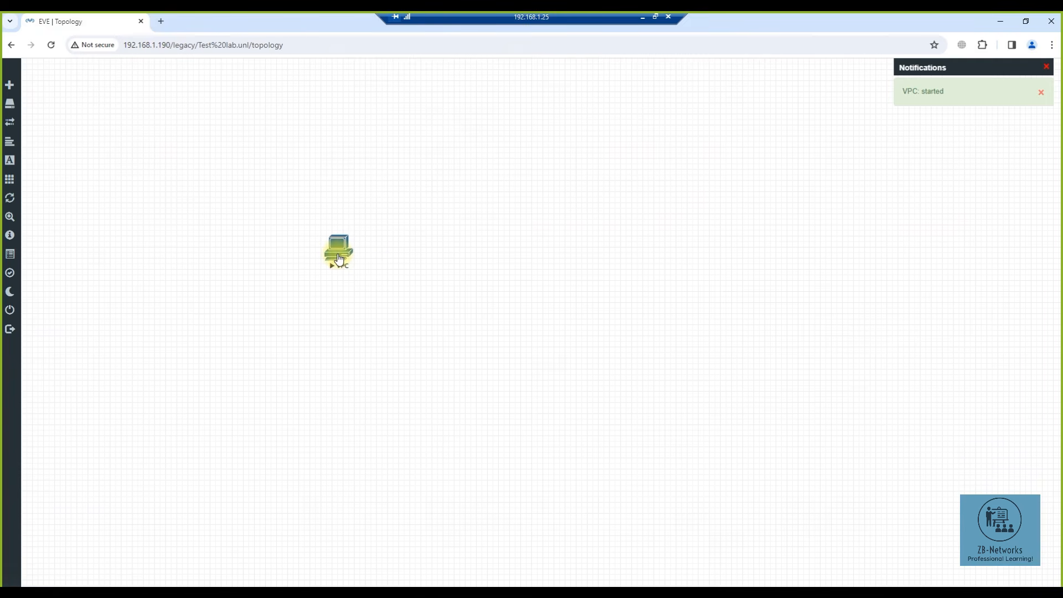
click(339, 259)
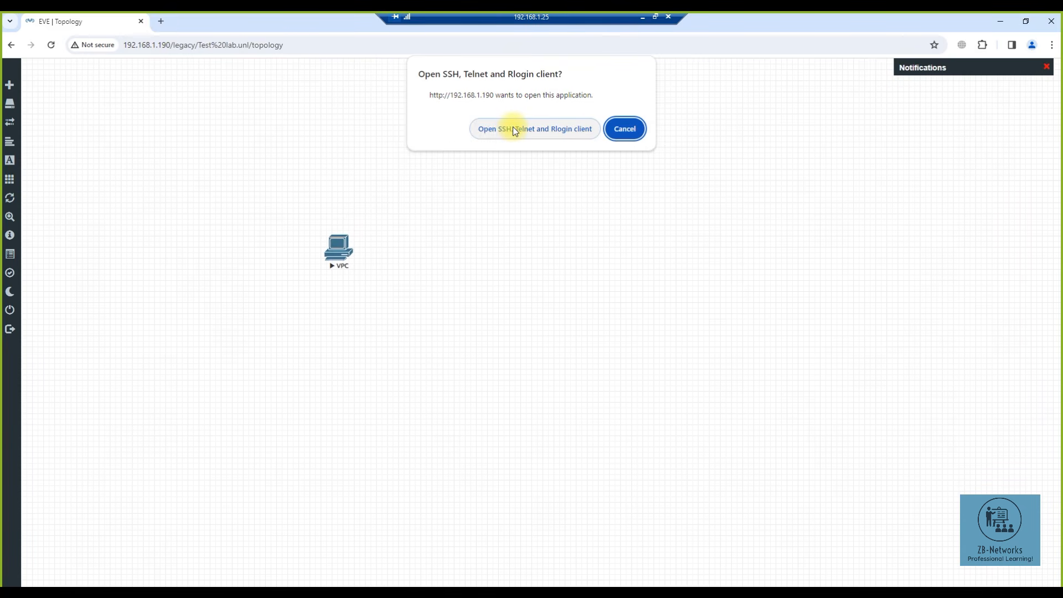
- Launch the telnet console for the VPC and display its current settings with show ip
click(512, 128)
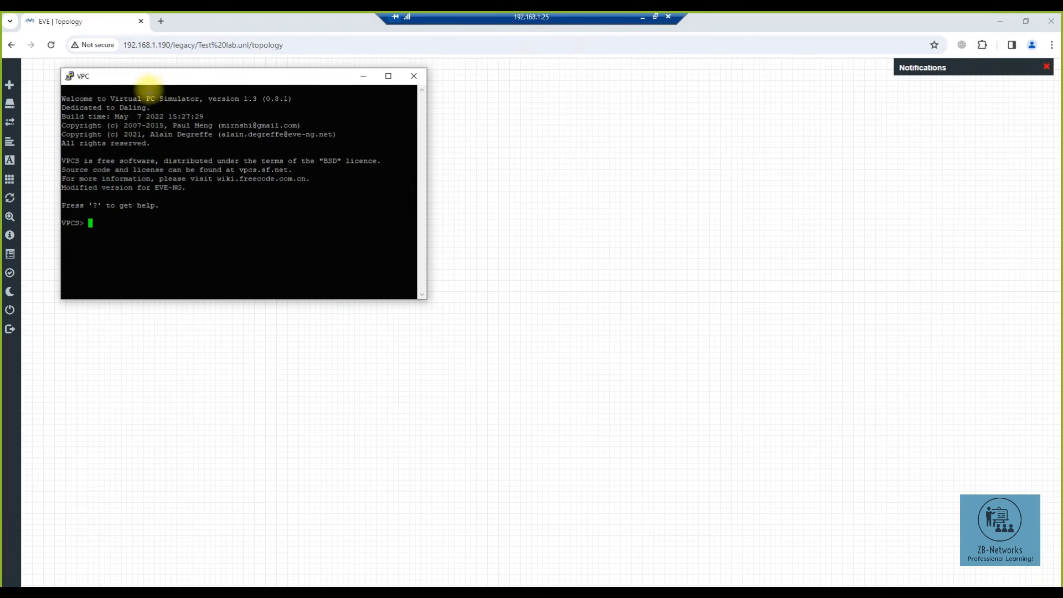
drag(177, 81, 634, 122)
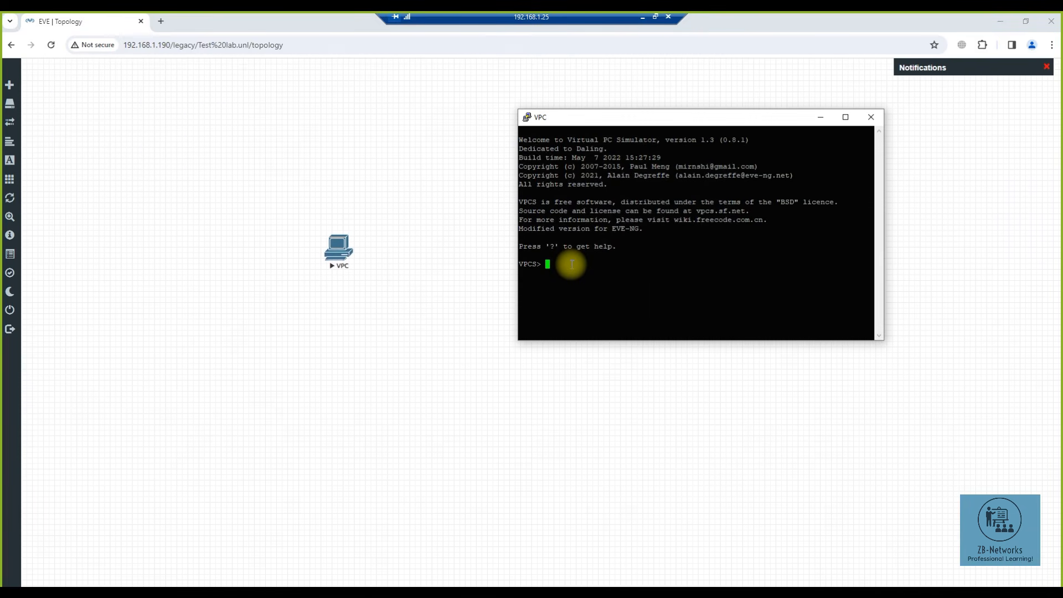
text(show ip)
key(Return)
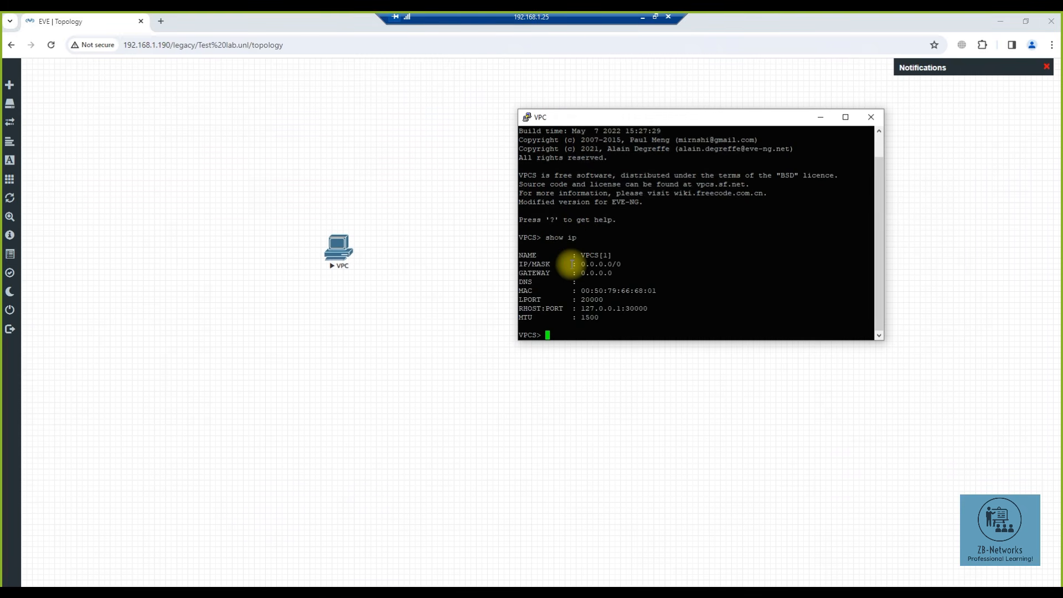
- Assign the VPC 10.1.1.11/24 with gateway 10.1.1.254 and verify it with show ip
text(ip 10.1.1.11/24)
key(Return)
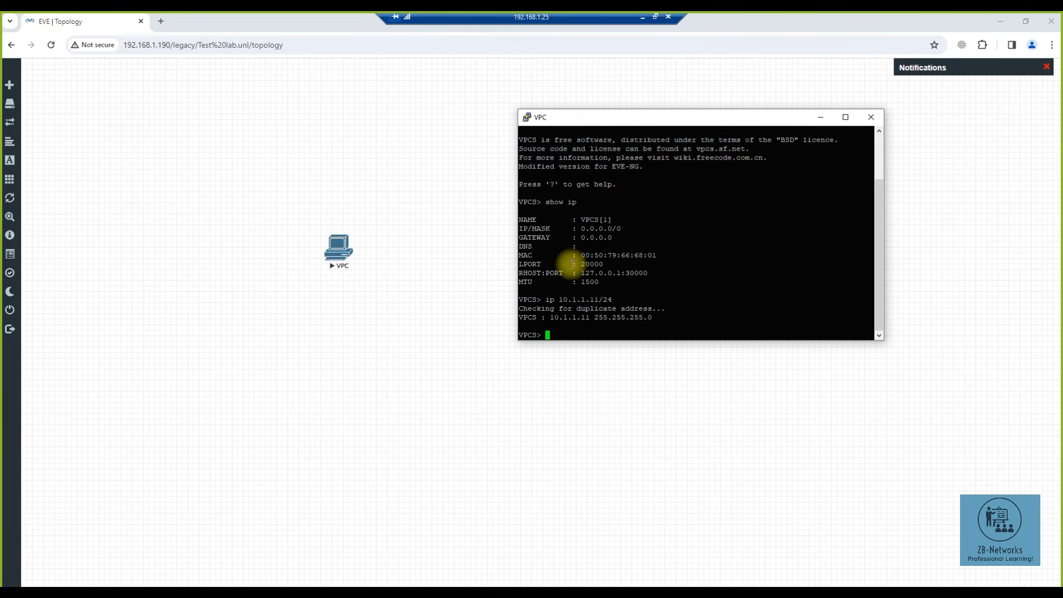
key(Up)
text(10.1.1.11/24 10.1.1.254)
key(Return)
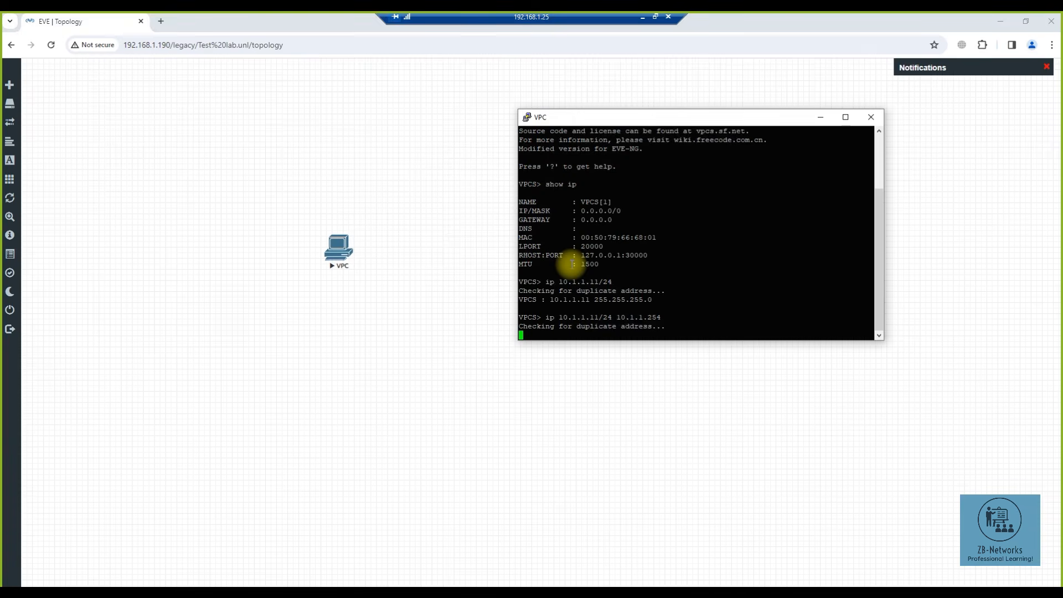
key(Up)
key(Up)
key(Up)
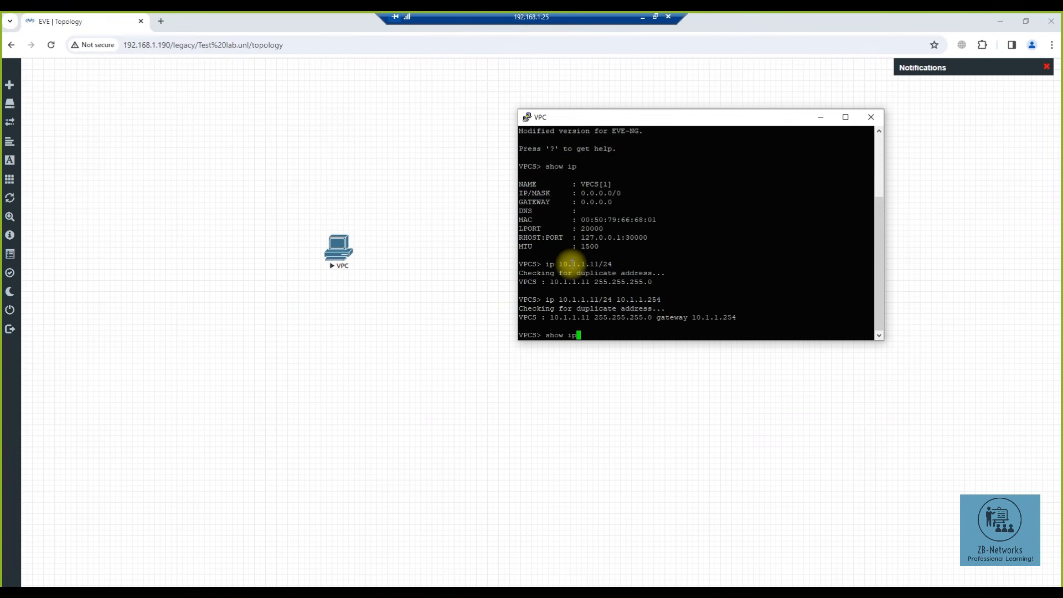
key(Return)
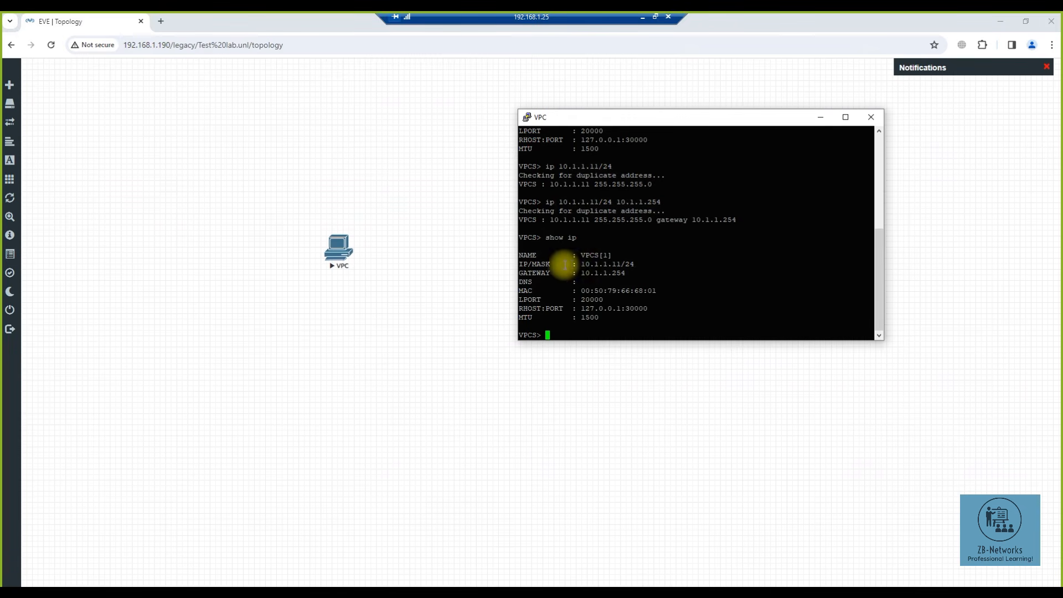
drag(581, 264, 612, 323)
- Refresh the lab topology and review the lab's system status overview
click(585, 325)
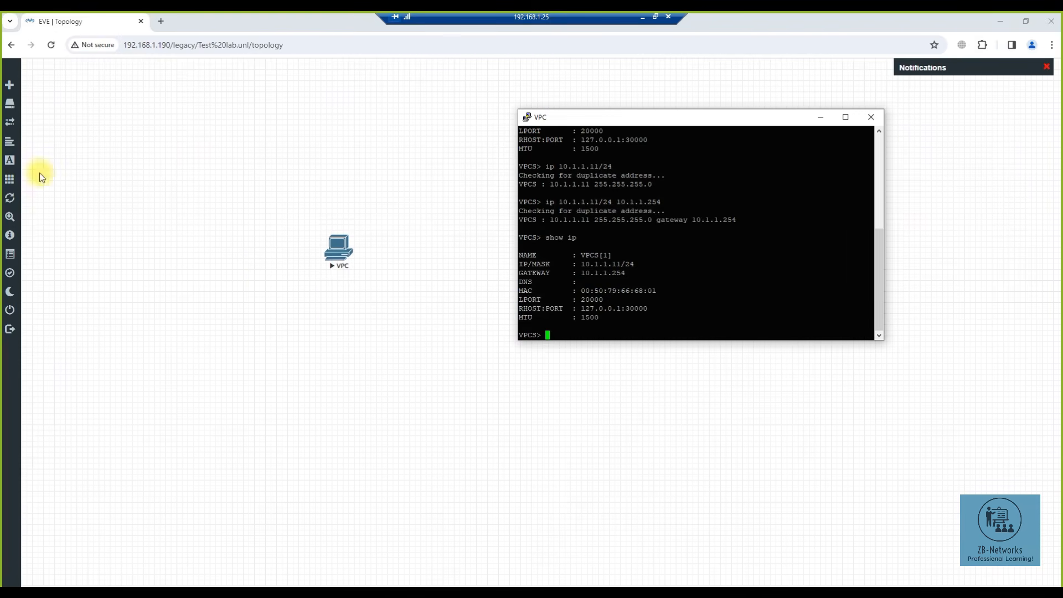
mouse_move(14, 178)
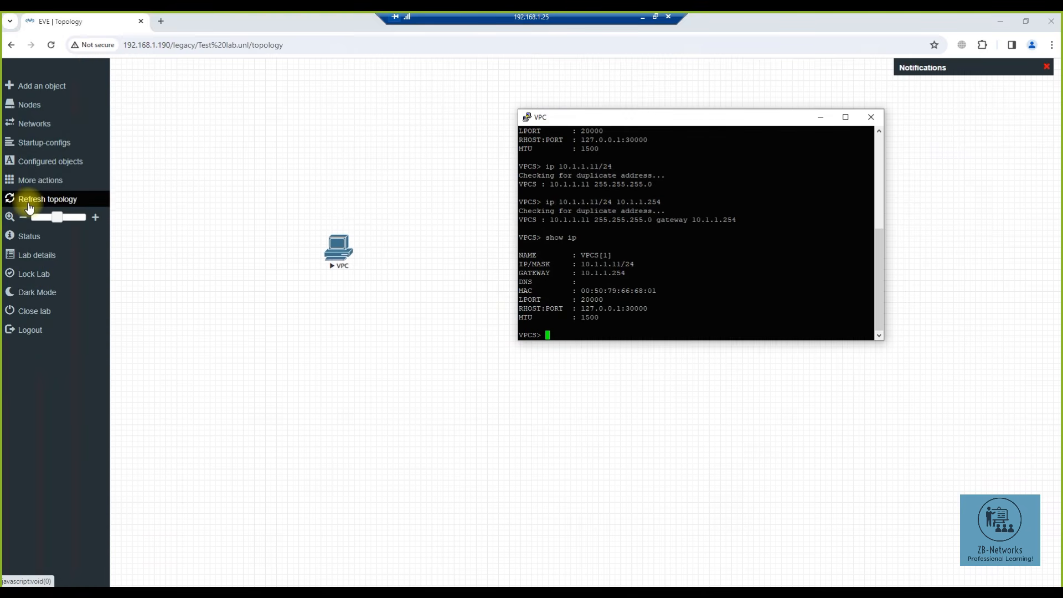
click(29, 207)
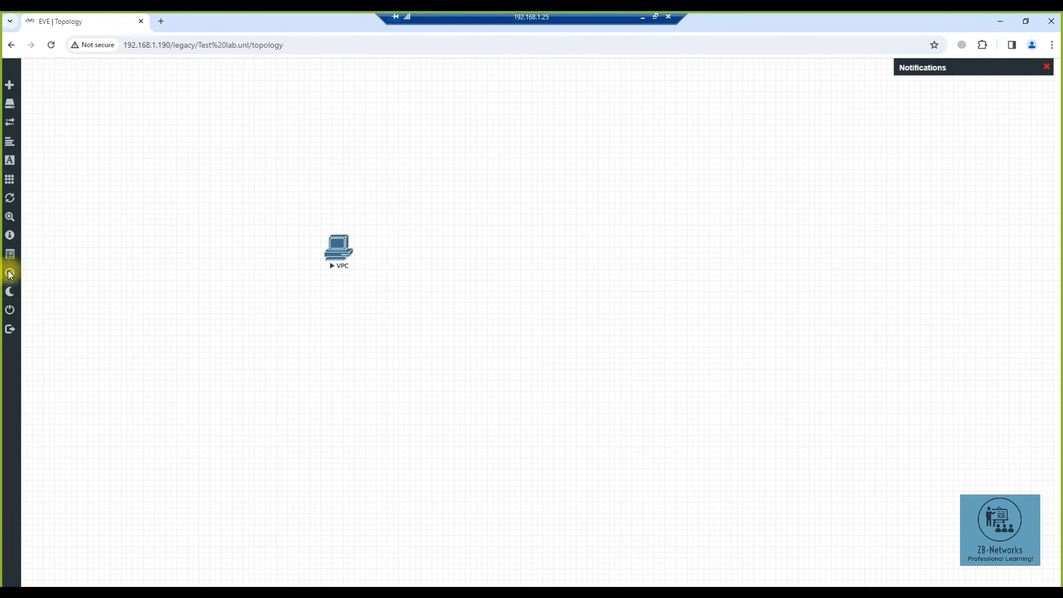
click(20, 236)
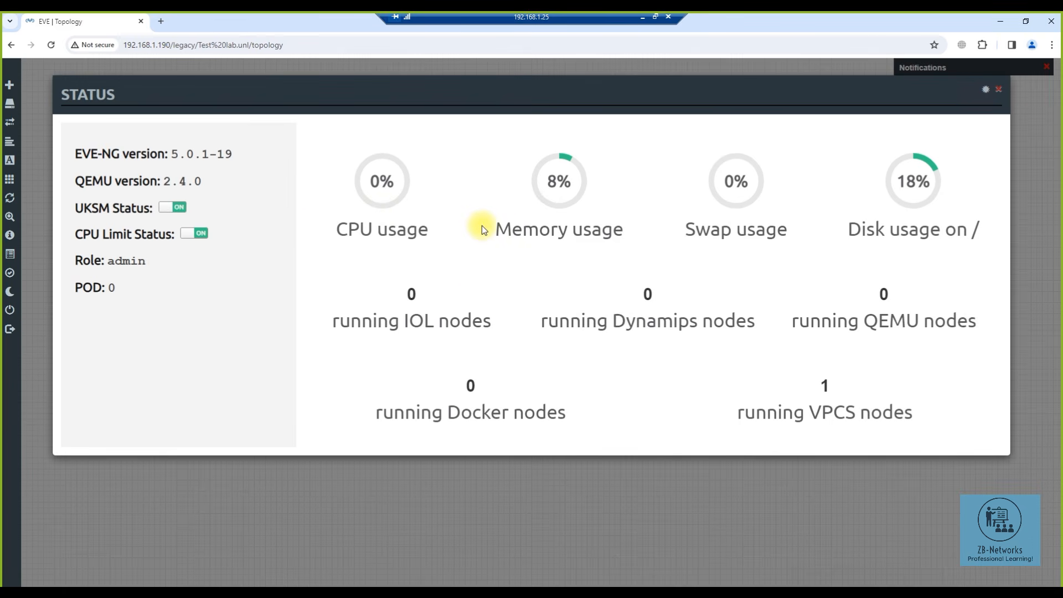
click(987, 98)
- Check the lab details, then shift the VPC node slightly left on the canvas
mouse_move(13, 266)
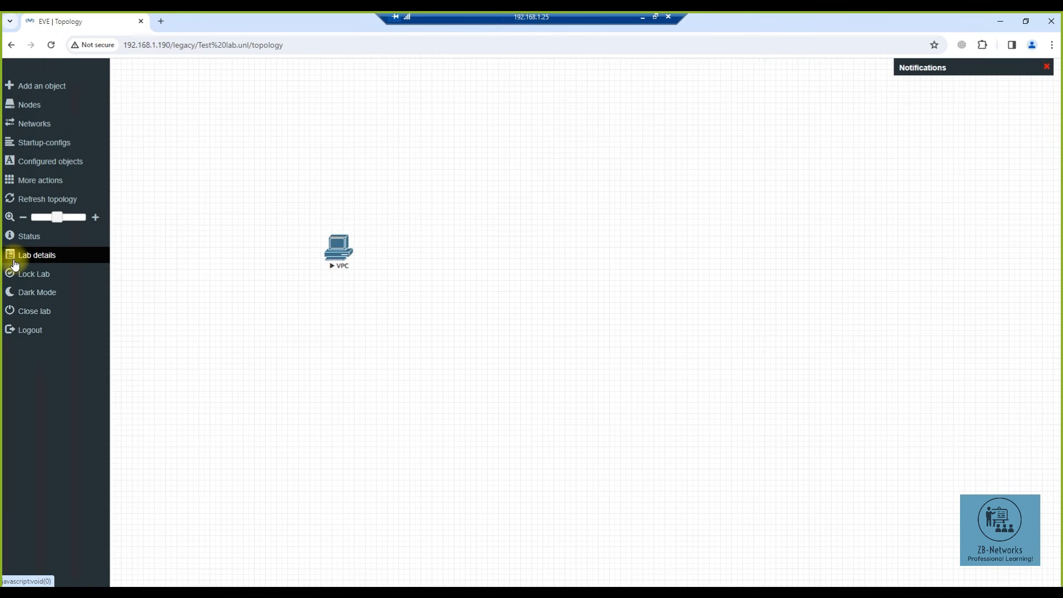
click(15, 261)
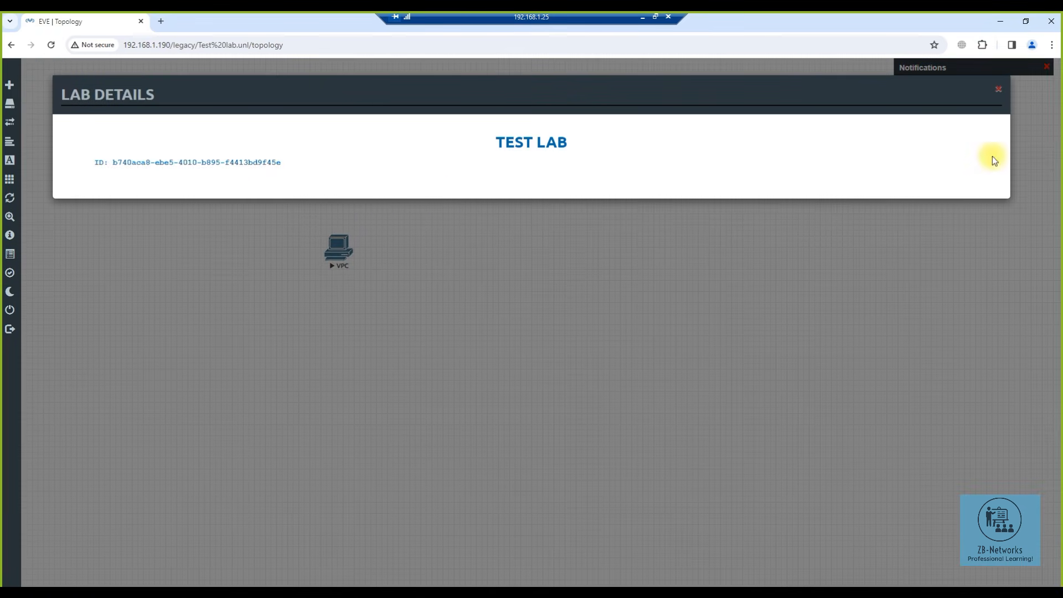
click(999, 89)
mouse_move(26, 240)
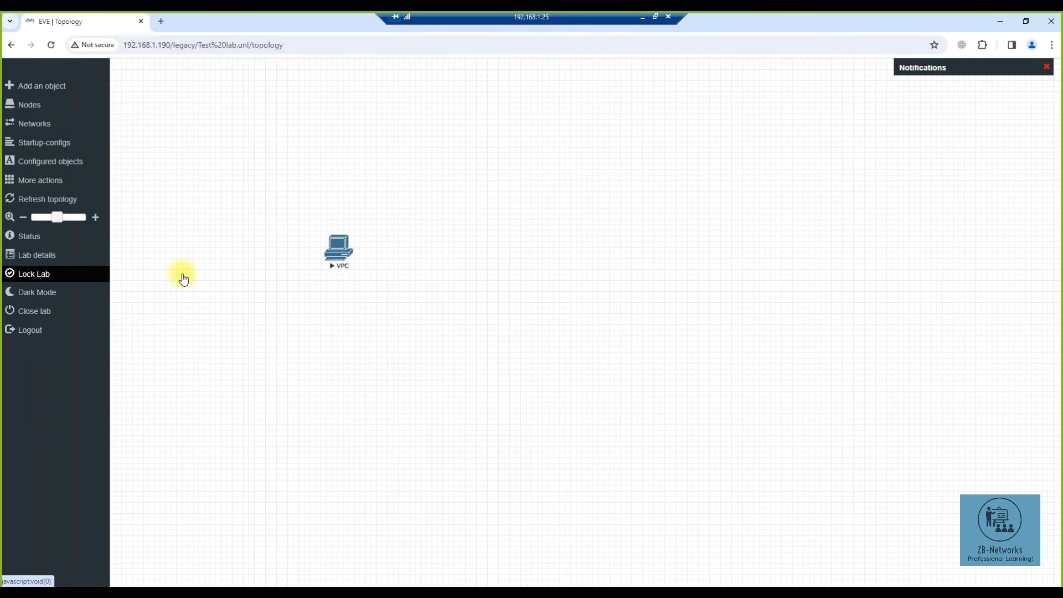
drag(339, 247, 316, 241)
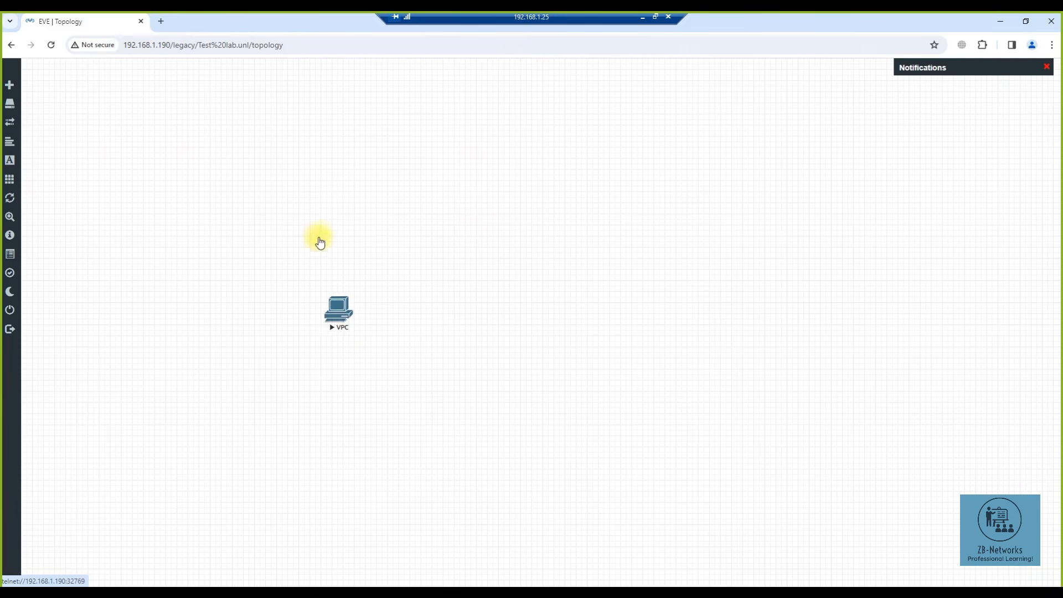
- Lock and unlock the lab, then toggle the canvas dark mode on and back off
click(14, 277)
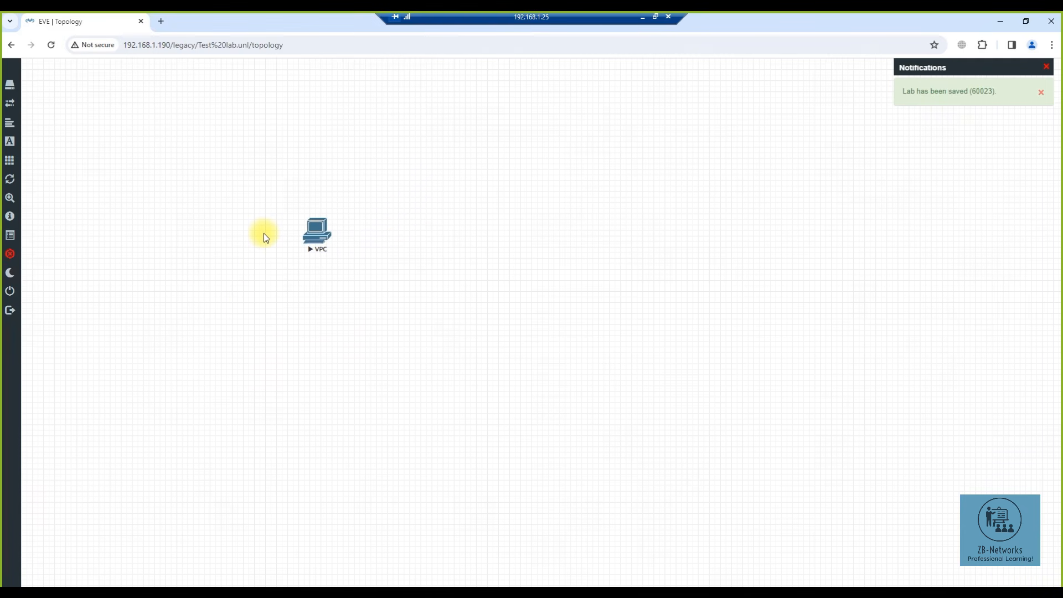
mouse_move(12, 260)
click(13, 260)
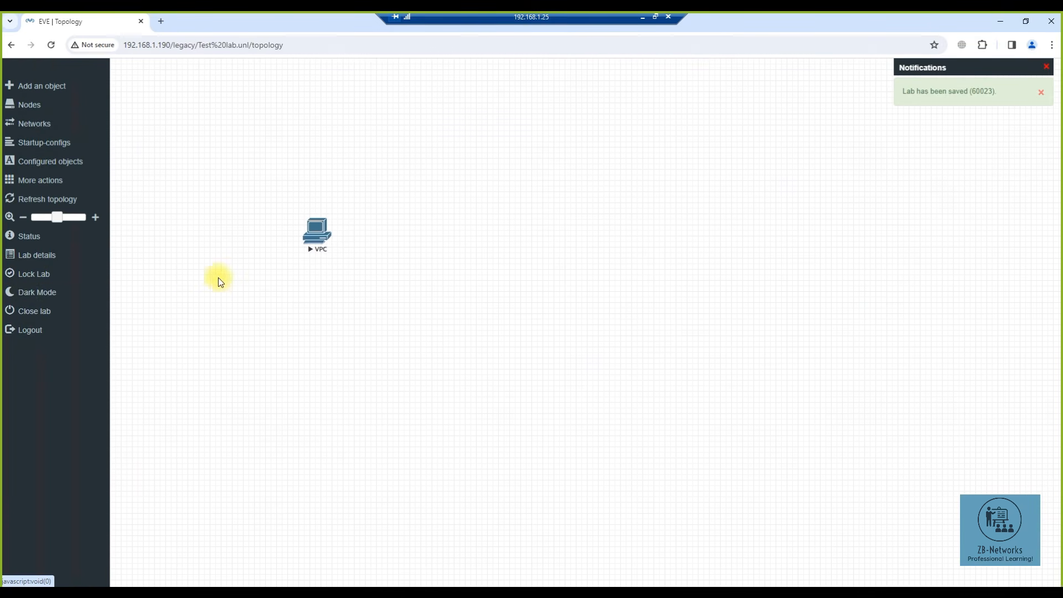
click(13, 293)
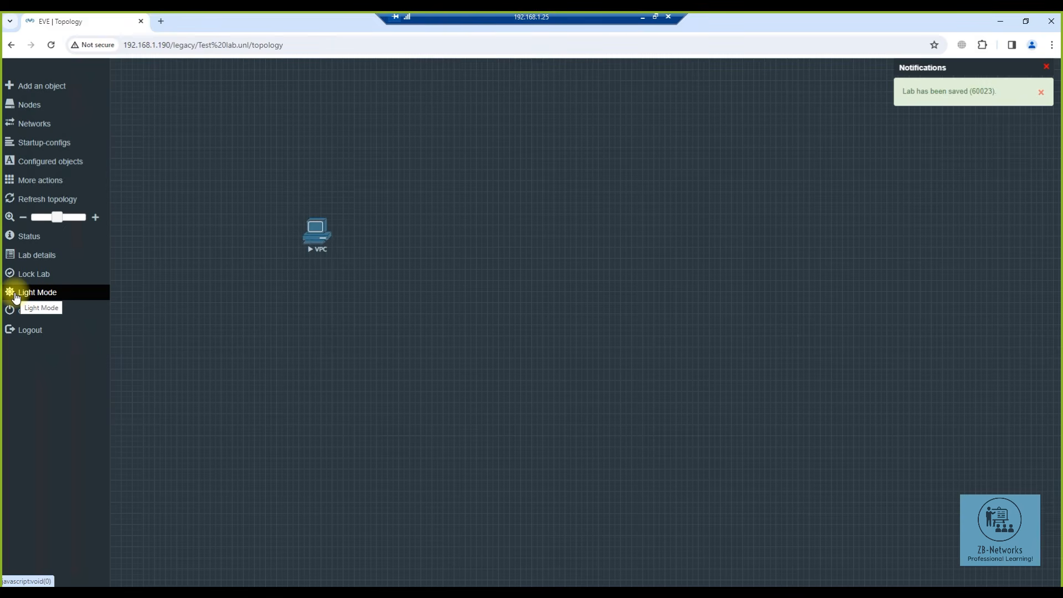
click(15, 295)
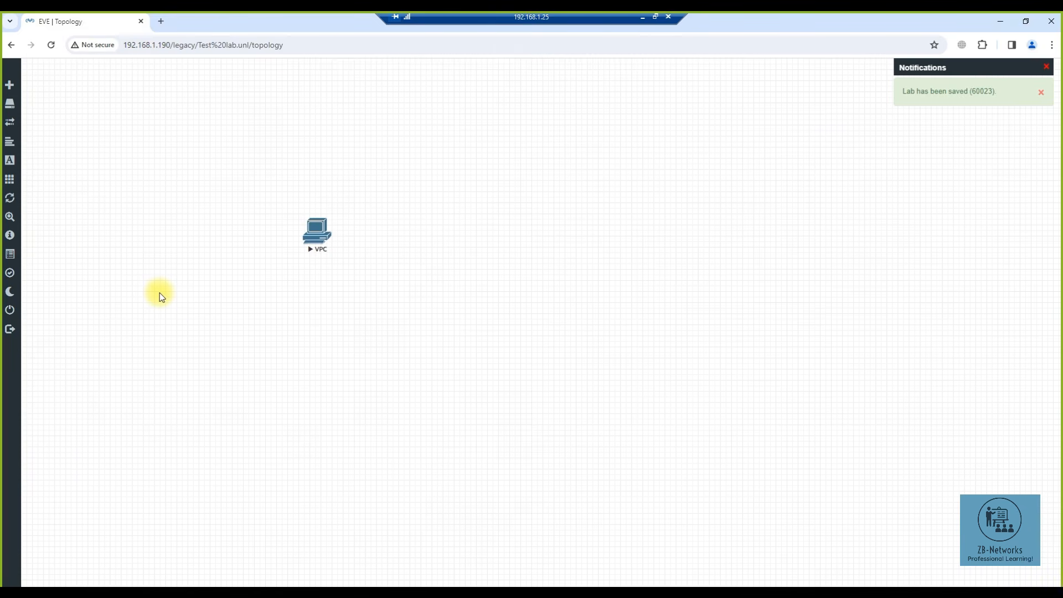
- Stop the VPC node from its right-click menu
mouse_move(11, 293)
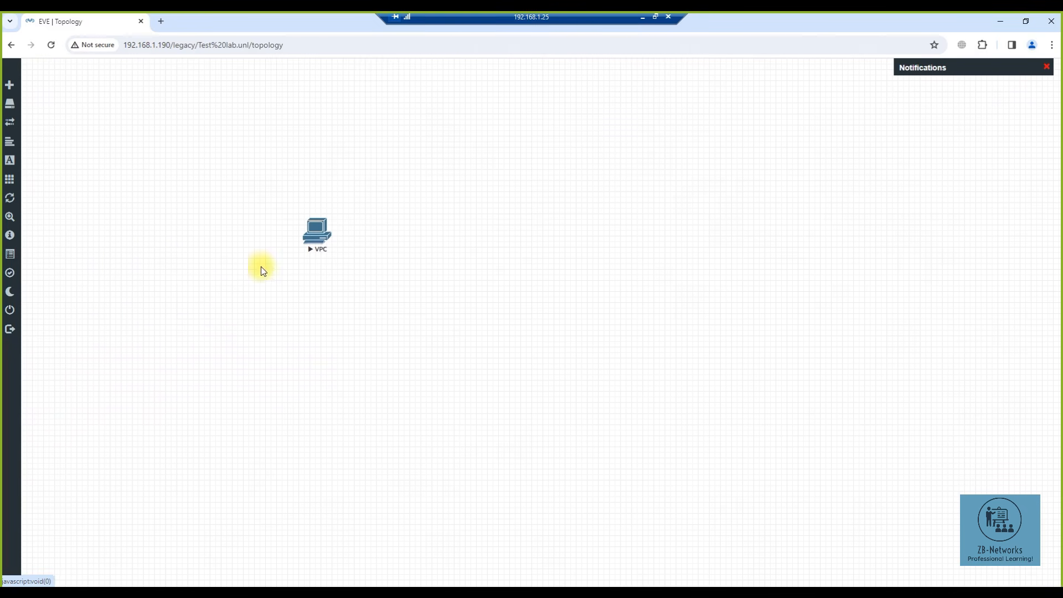
right_click(319, 235)
click(347, 259)
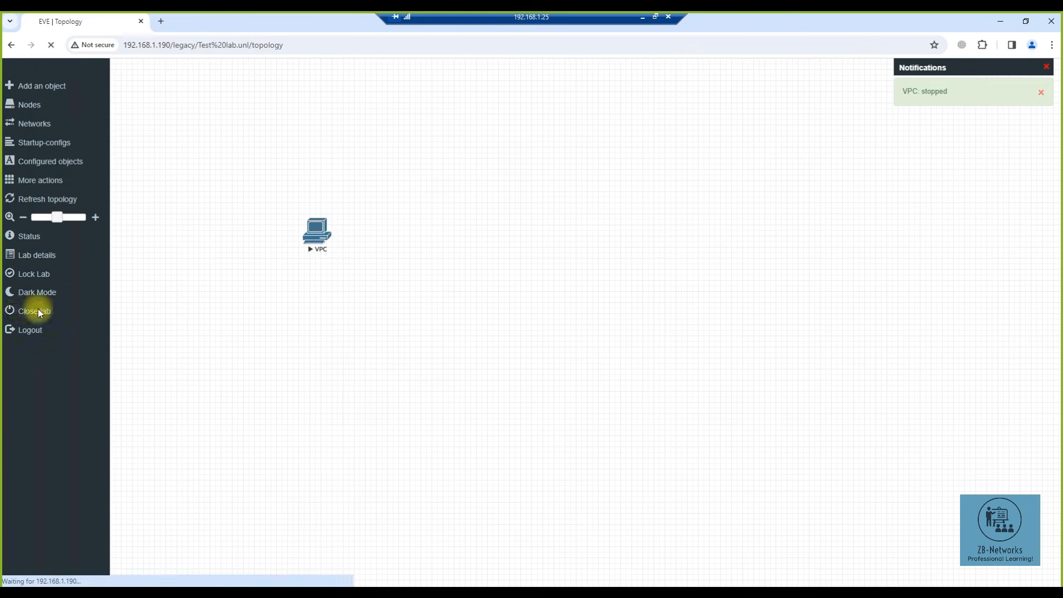
- Close the Test lab, check System status, then view the access.txt entries in System logs
click(34, 310)
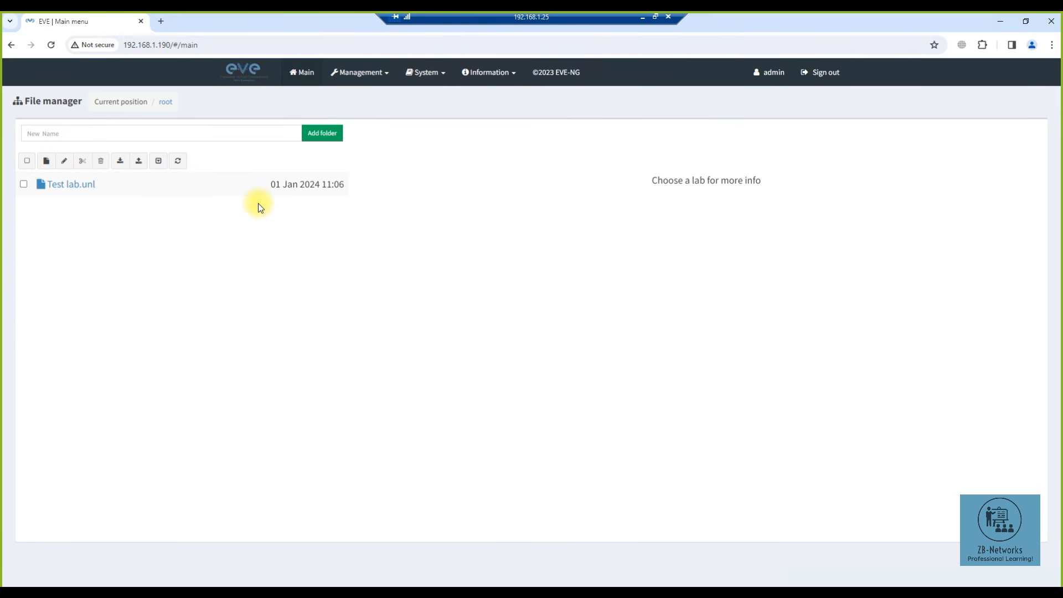
click(437, 78)
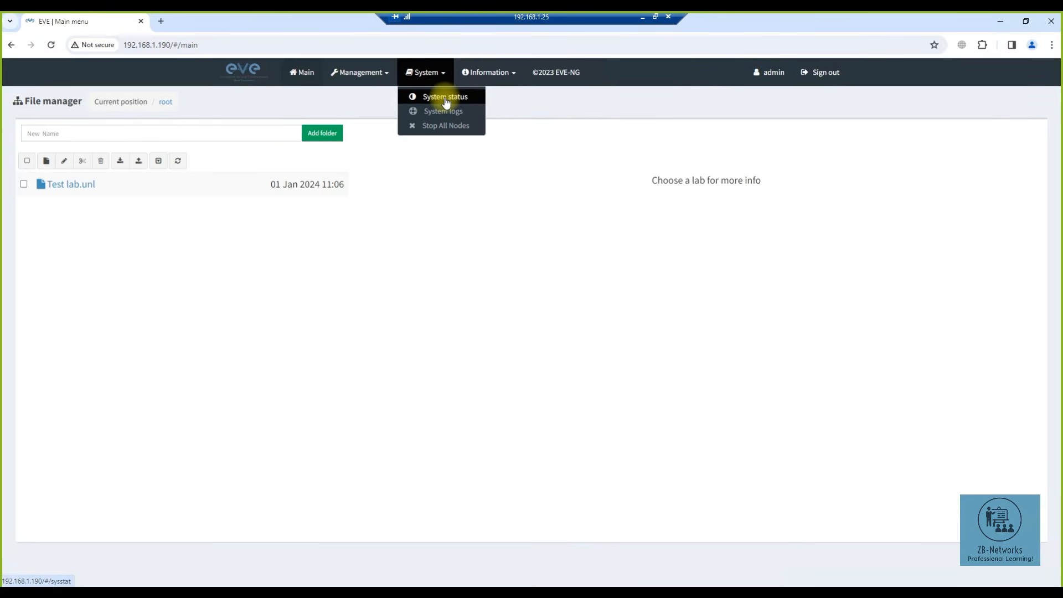
click(446, 100)
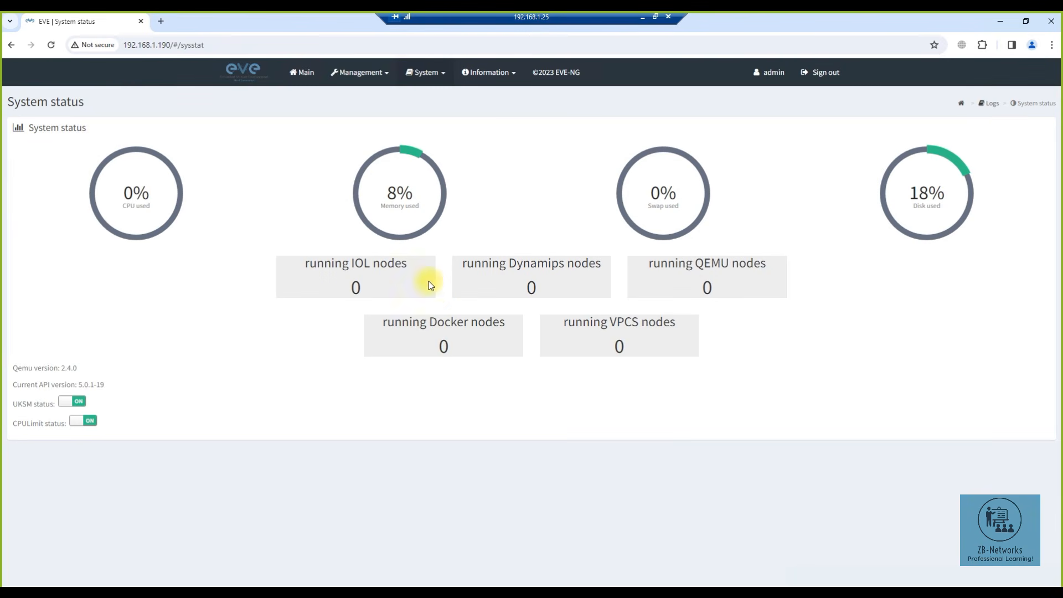
click(424, 72)
click(435, 119)
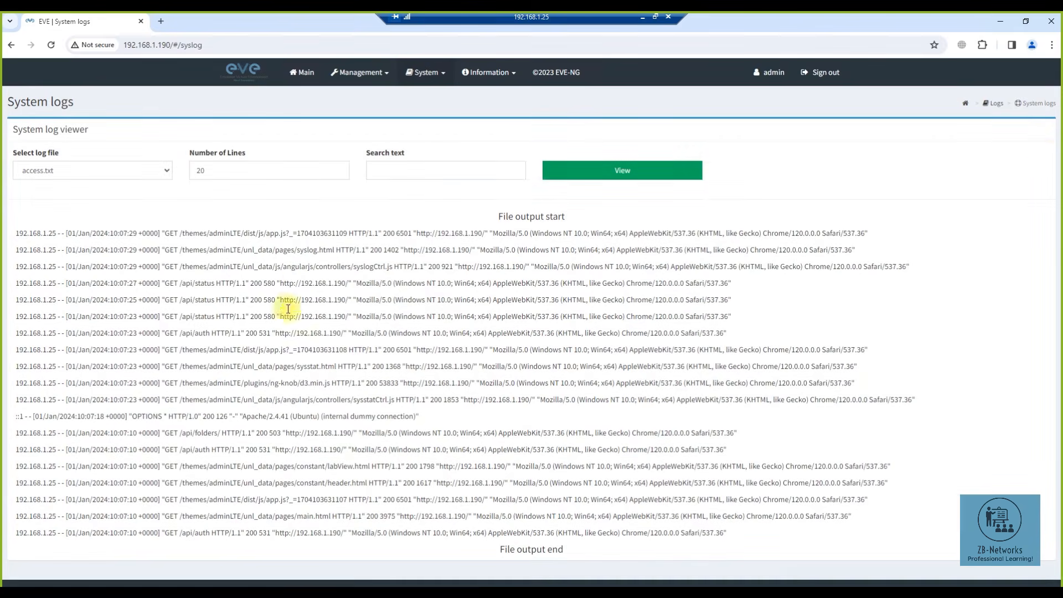
- Look over the User management page, opening and cancelling the Add user form
click(367, 72)
click(377, 98)
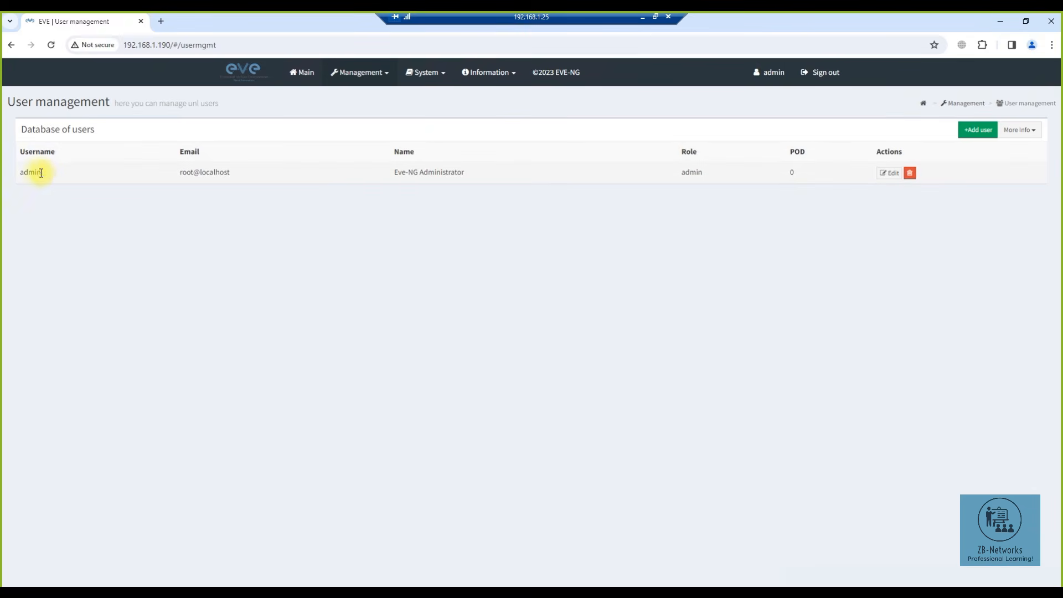
double_click(22, 172)
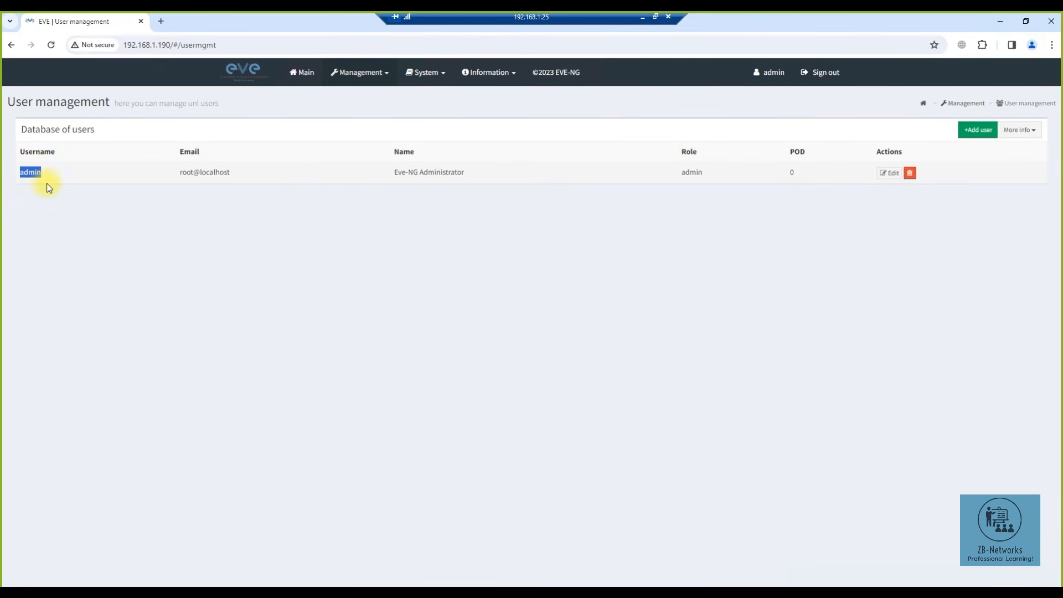
click(978, 130)
click(666, 480)
- Glance at the Information links, return to Main, and sign out of EVE-NG
click(488, 78)
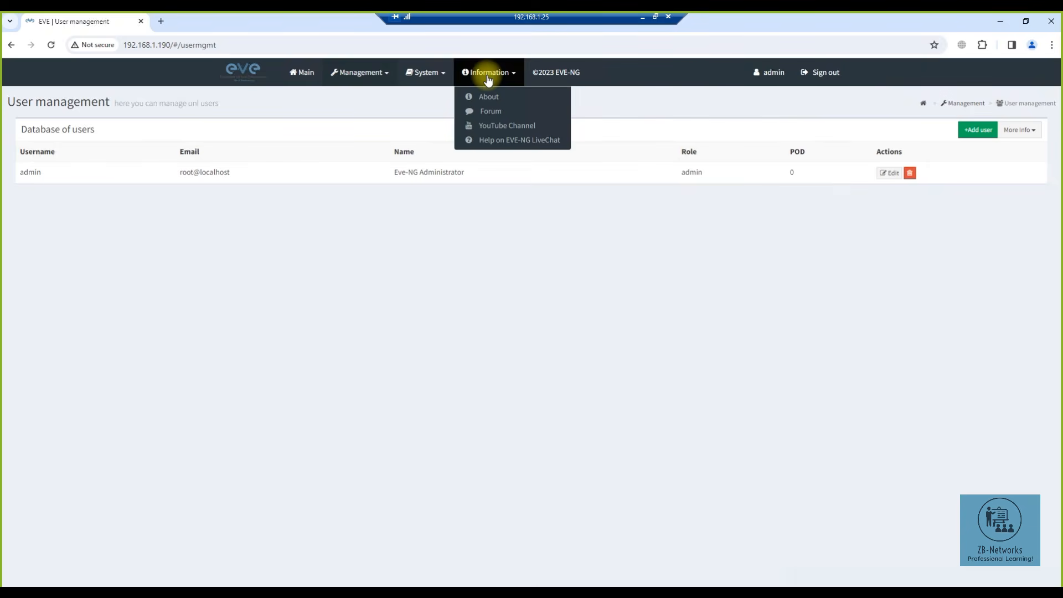
click(347, 106)
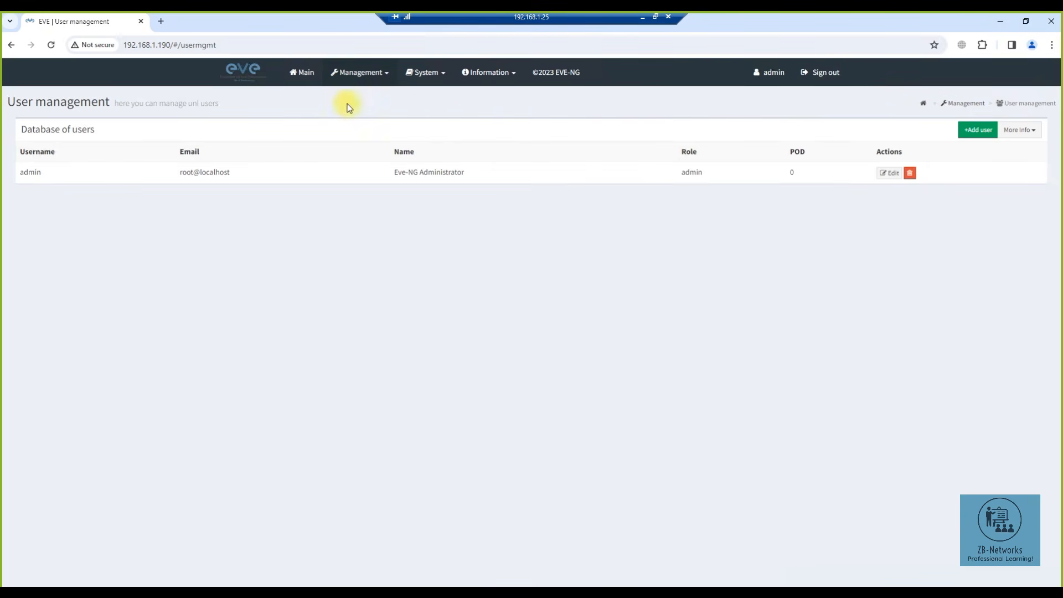
click(306, 81)
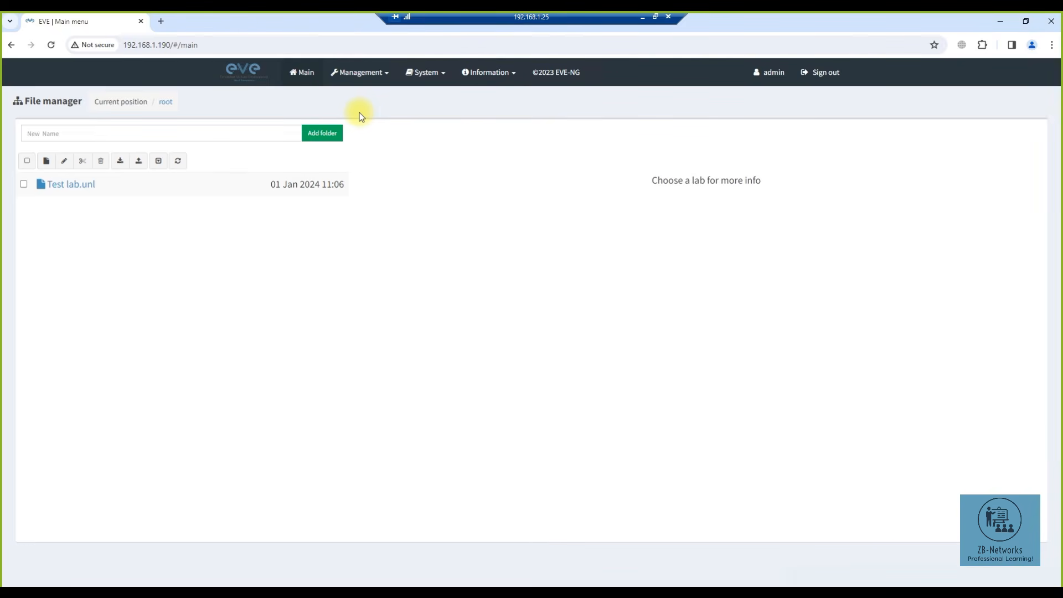
click(808, 75)
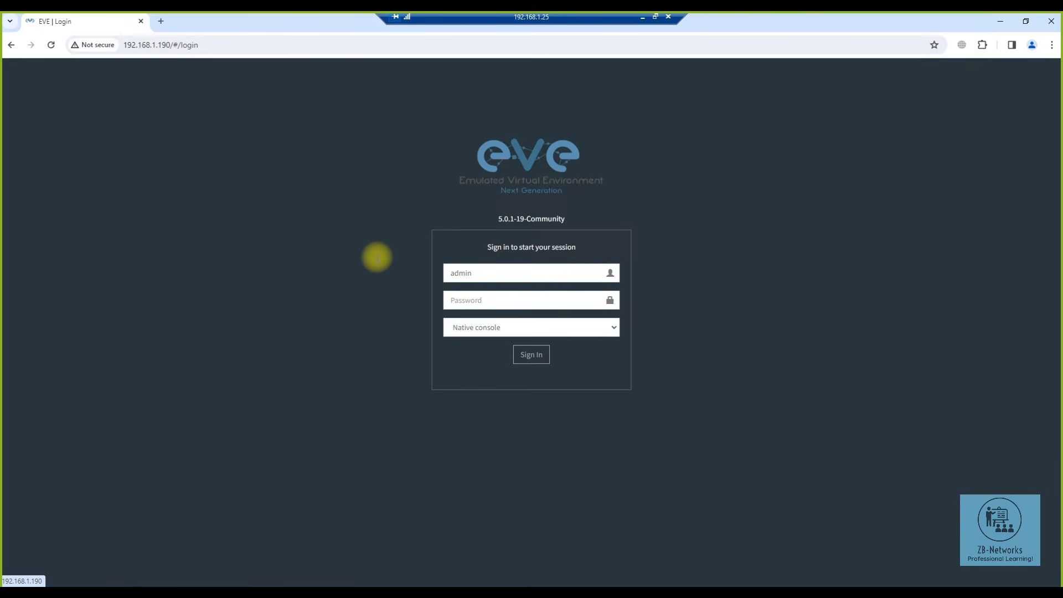